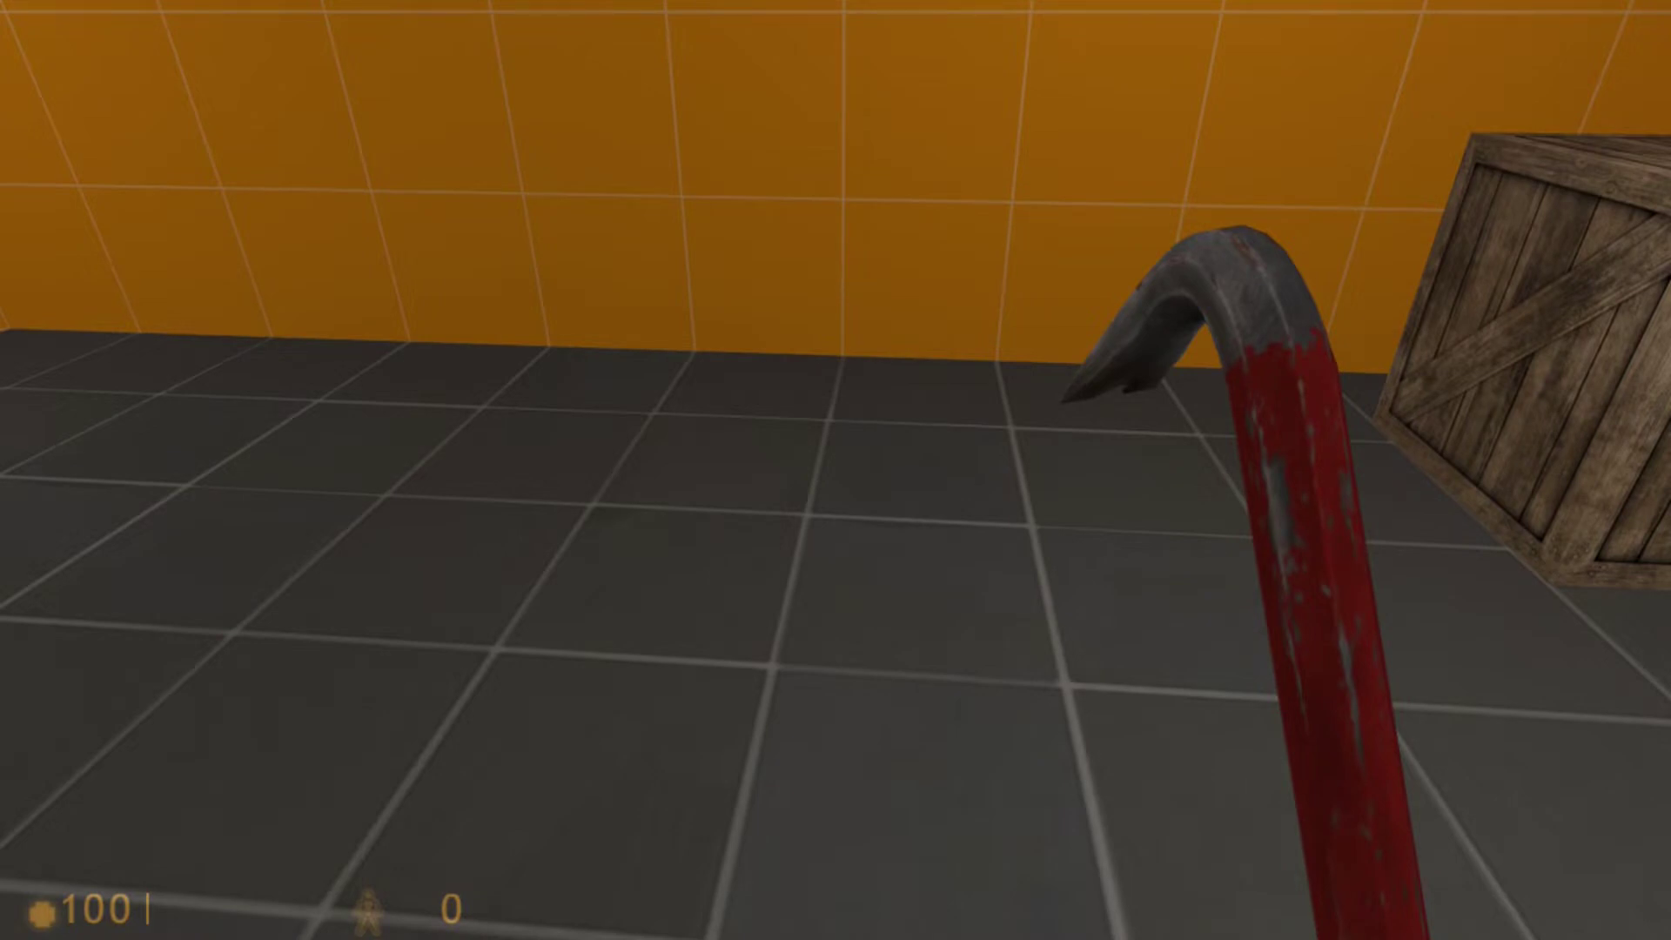
key(s)
key(w)
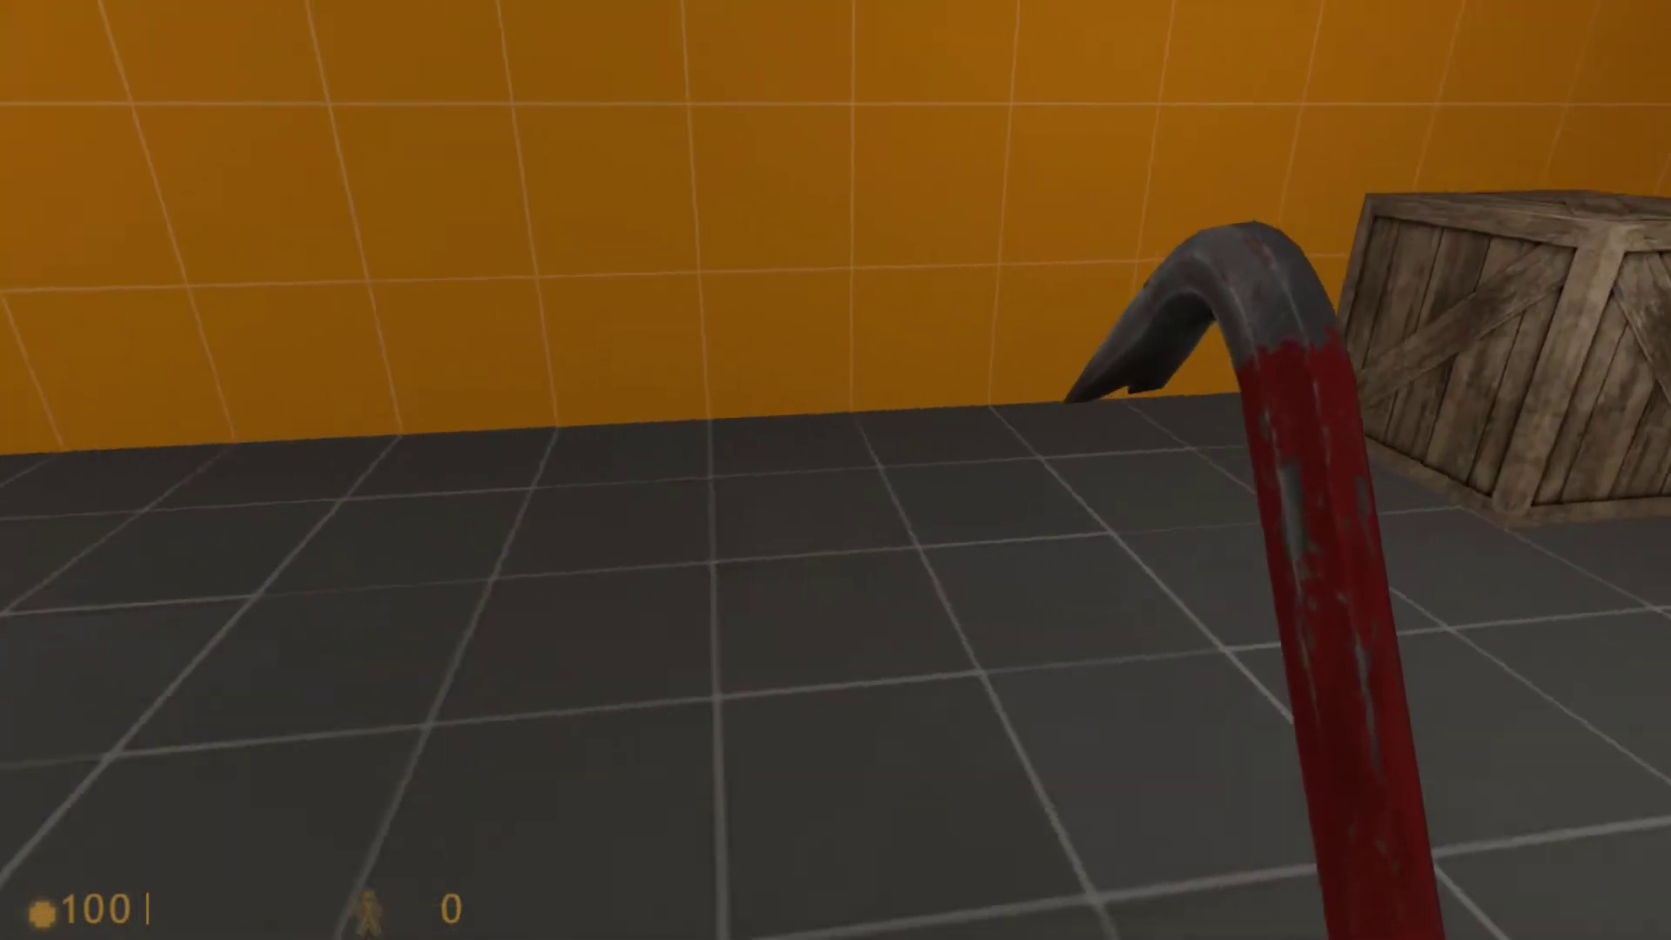
key(d)
key(d)
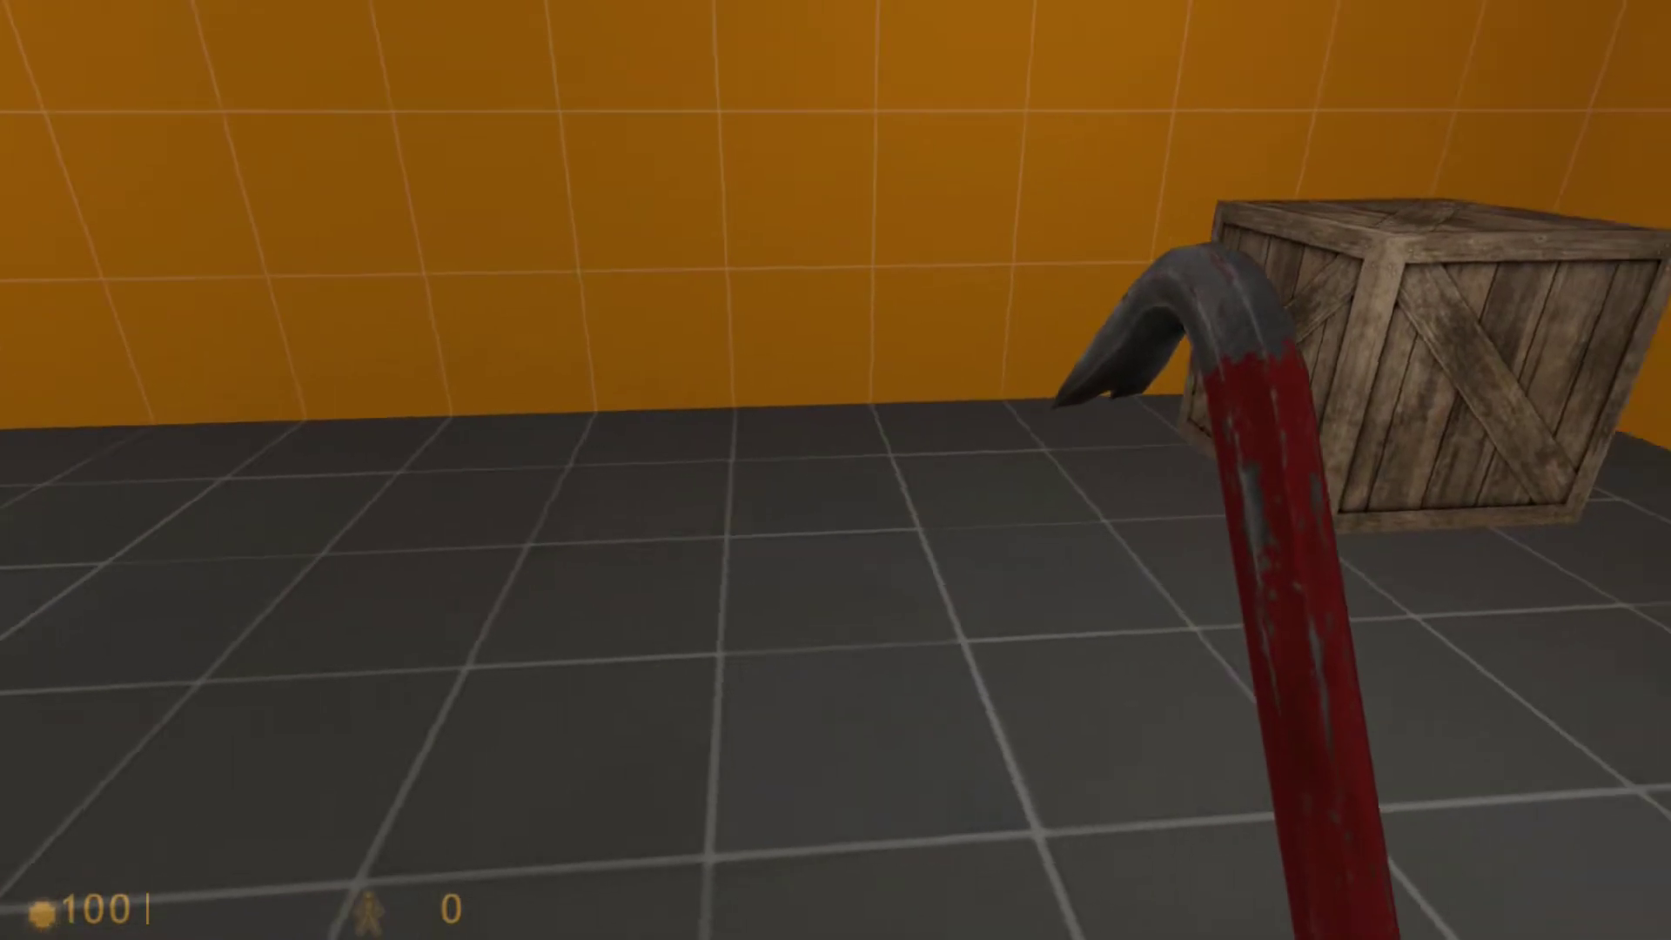
key(d)
key(w)
key(d)
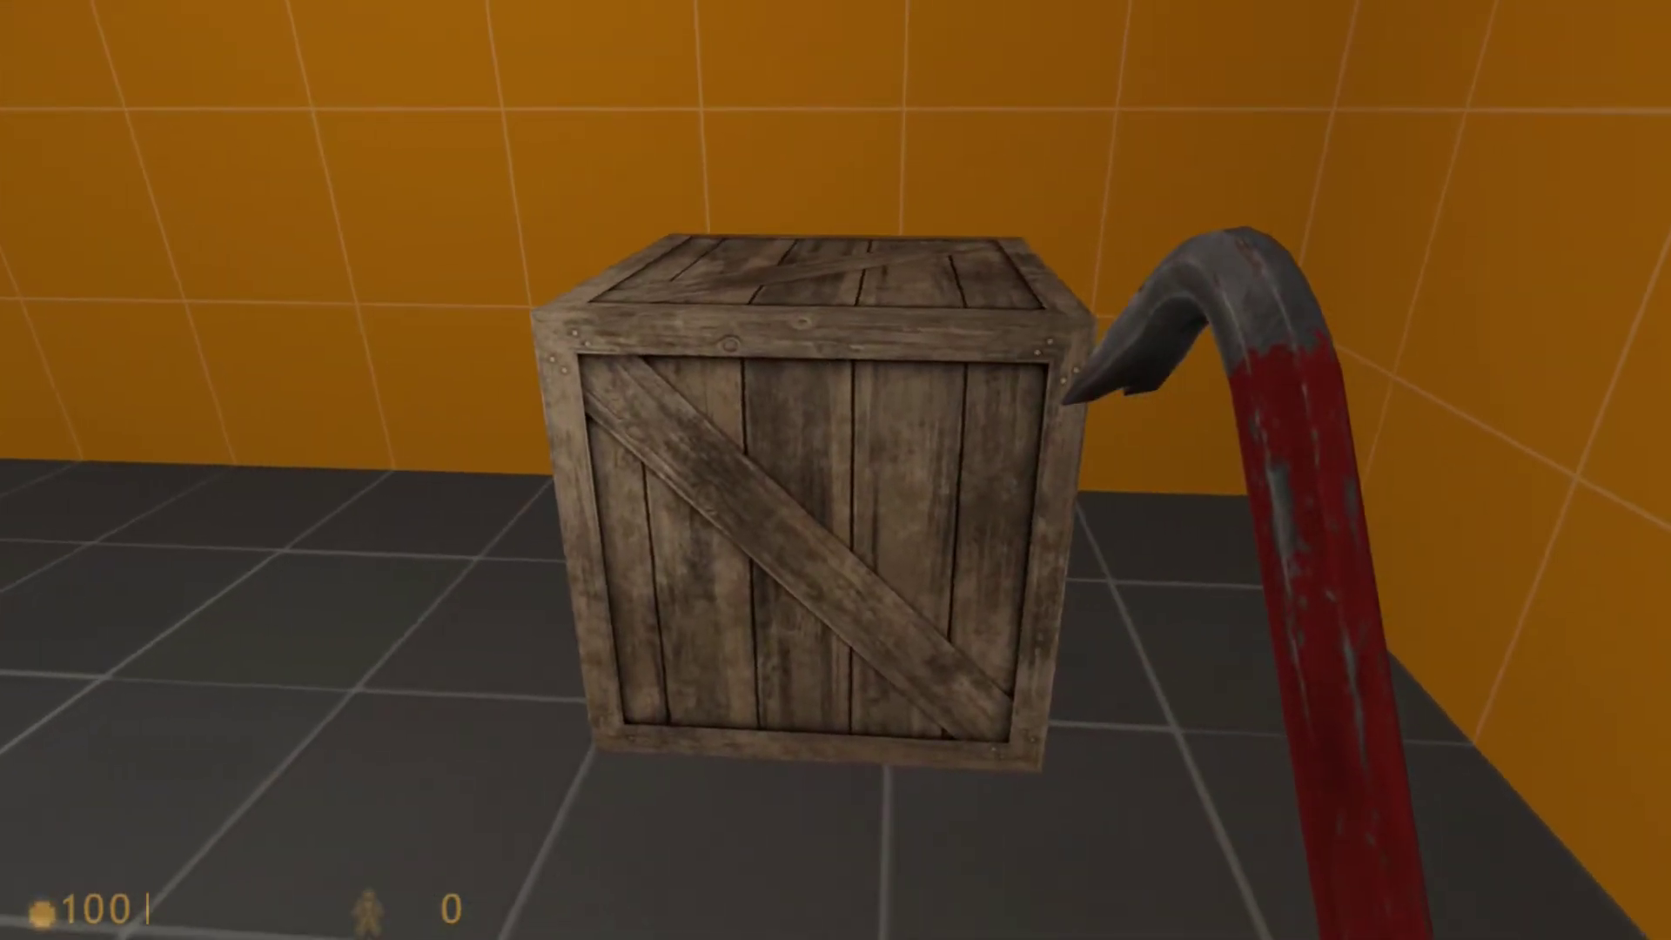
key(w)
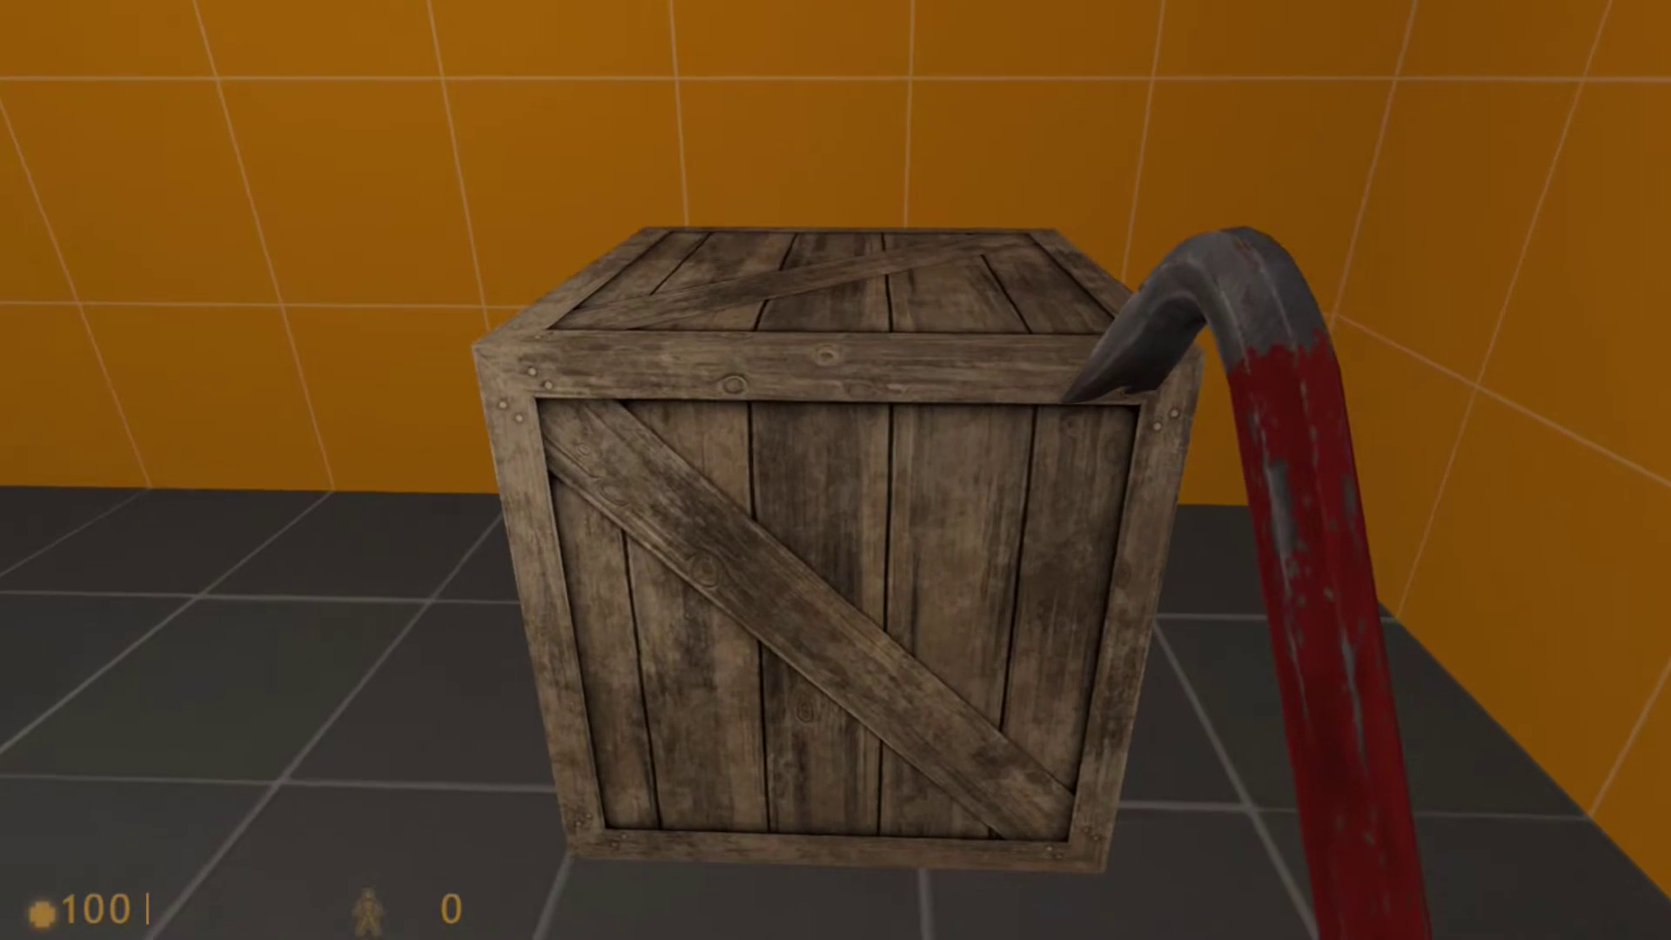
key(s)
key(a)
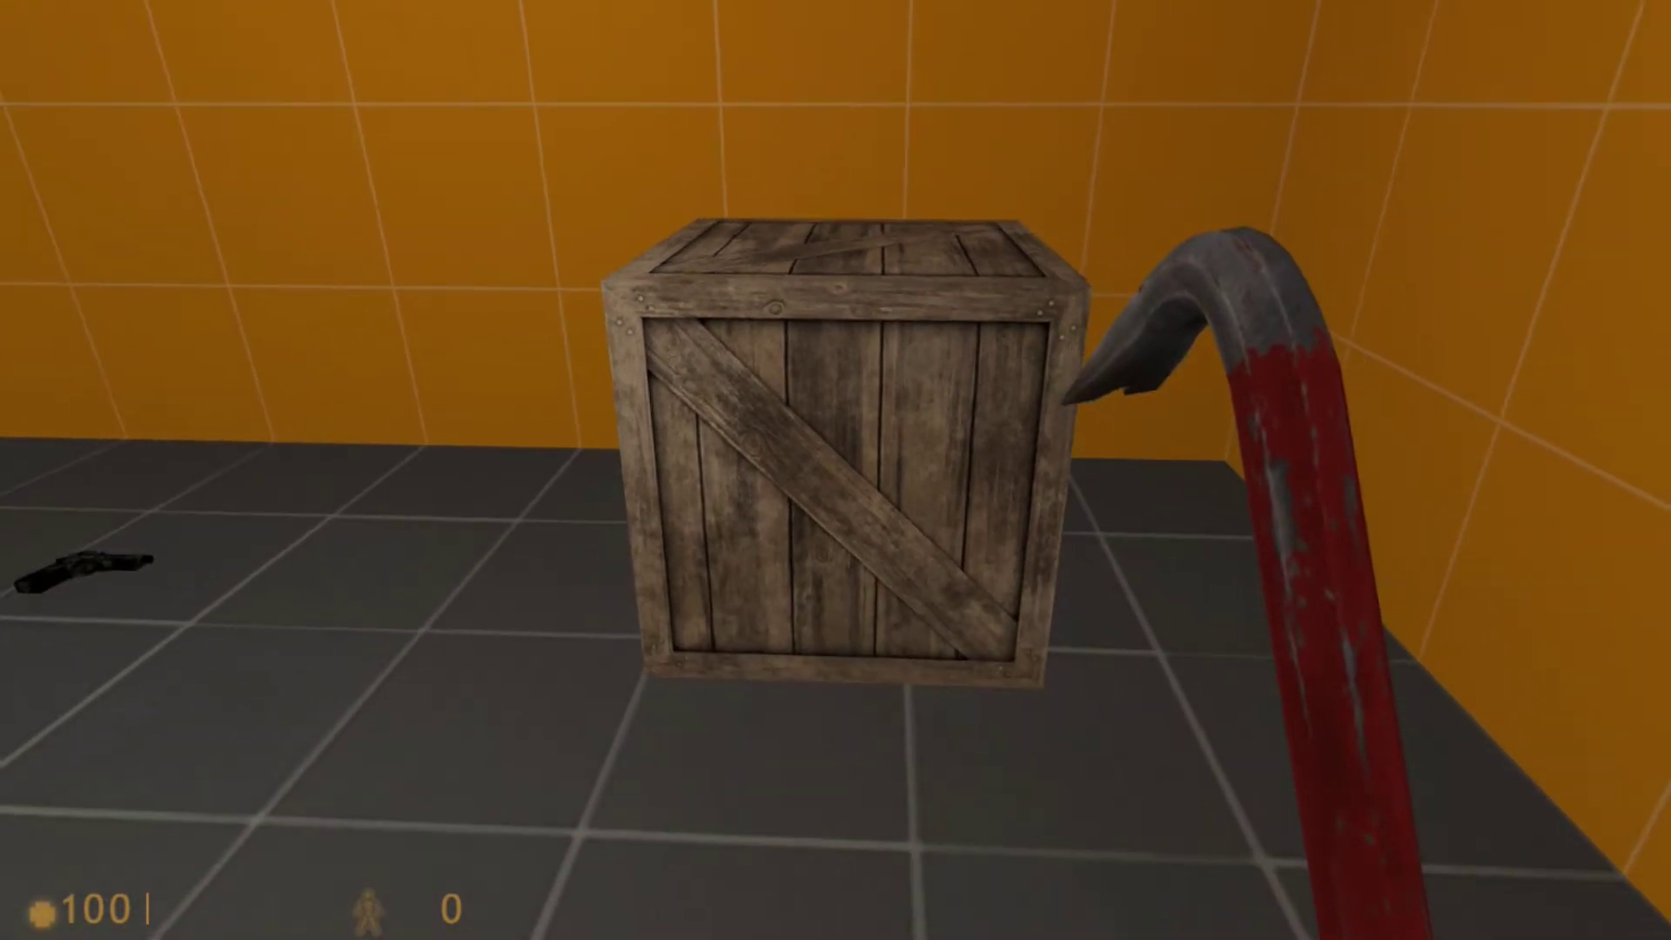
key(a)
key(w)
click(835, 470)
key(s)
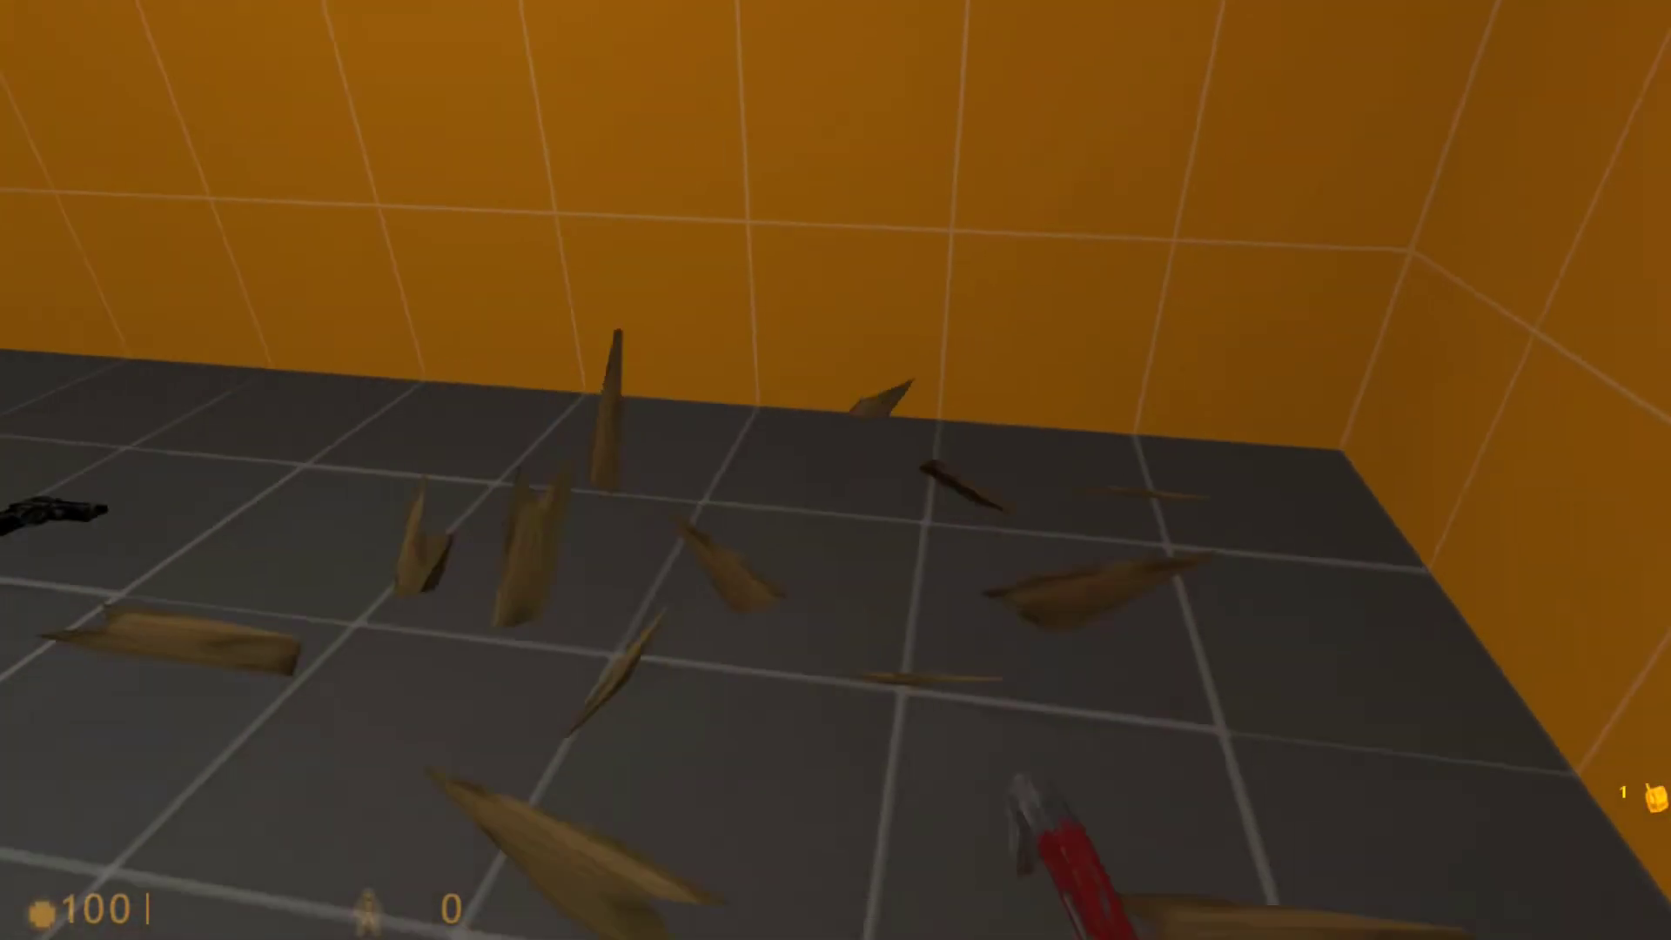
key(s)
key(a)
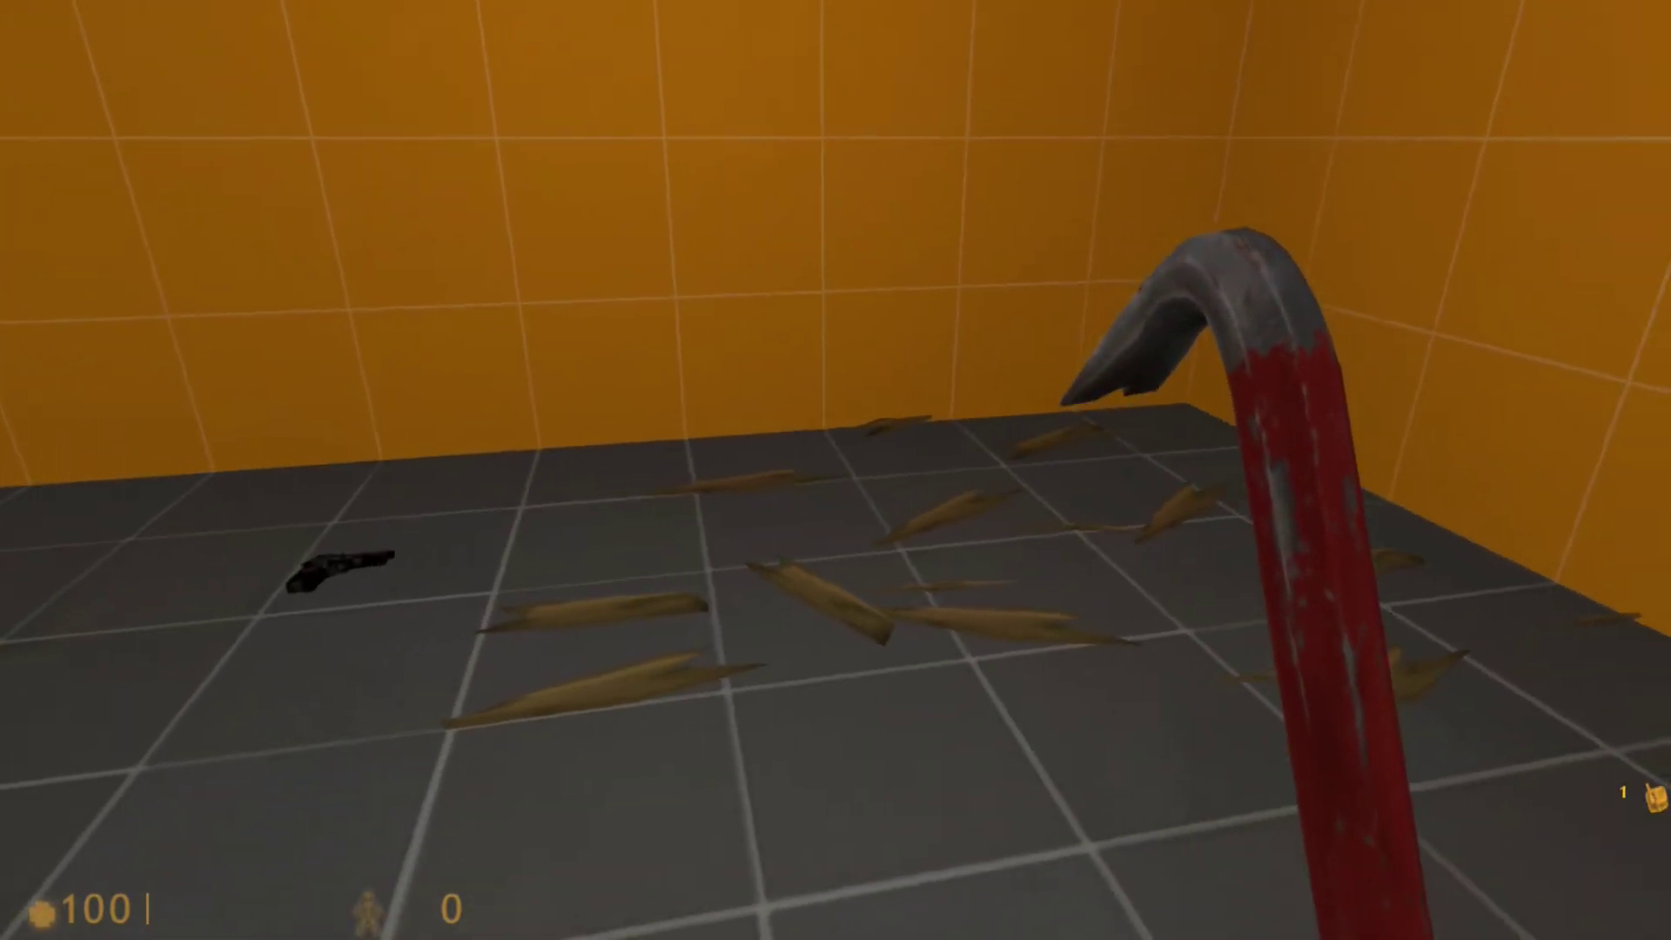
key(s)
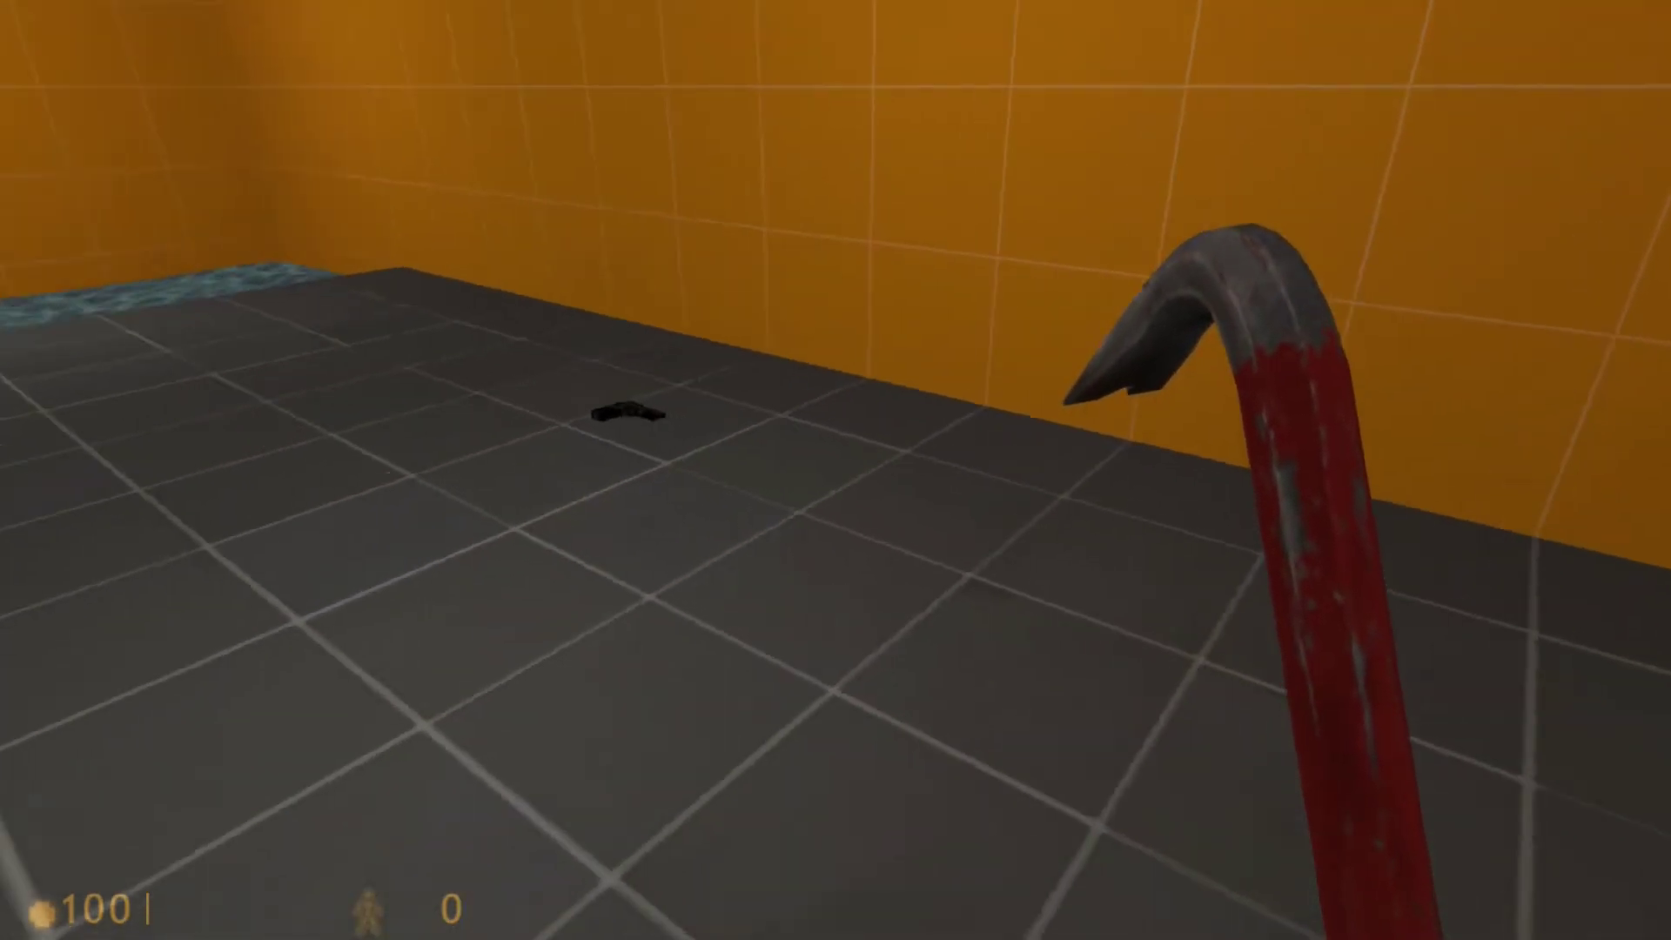
key(w)
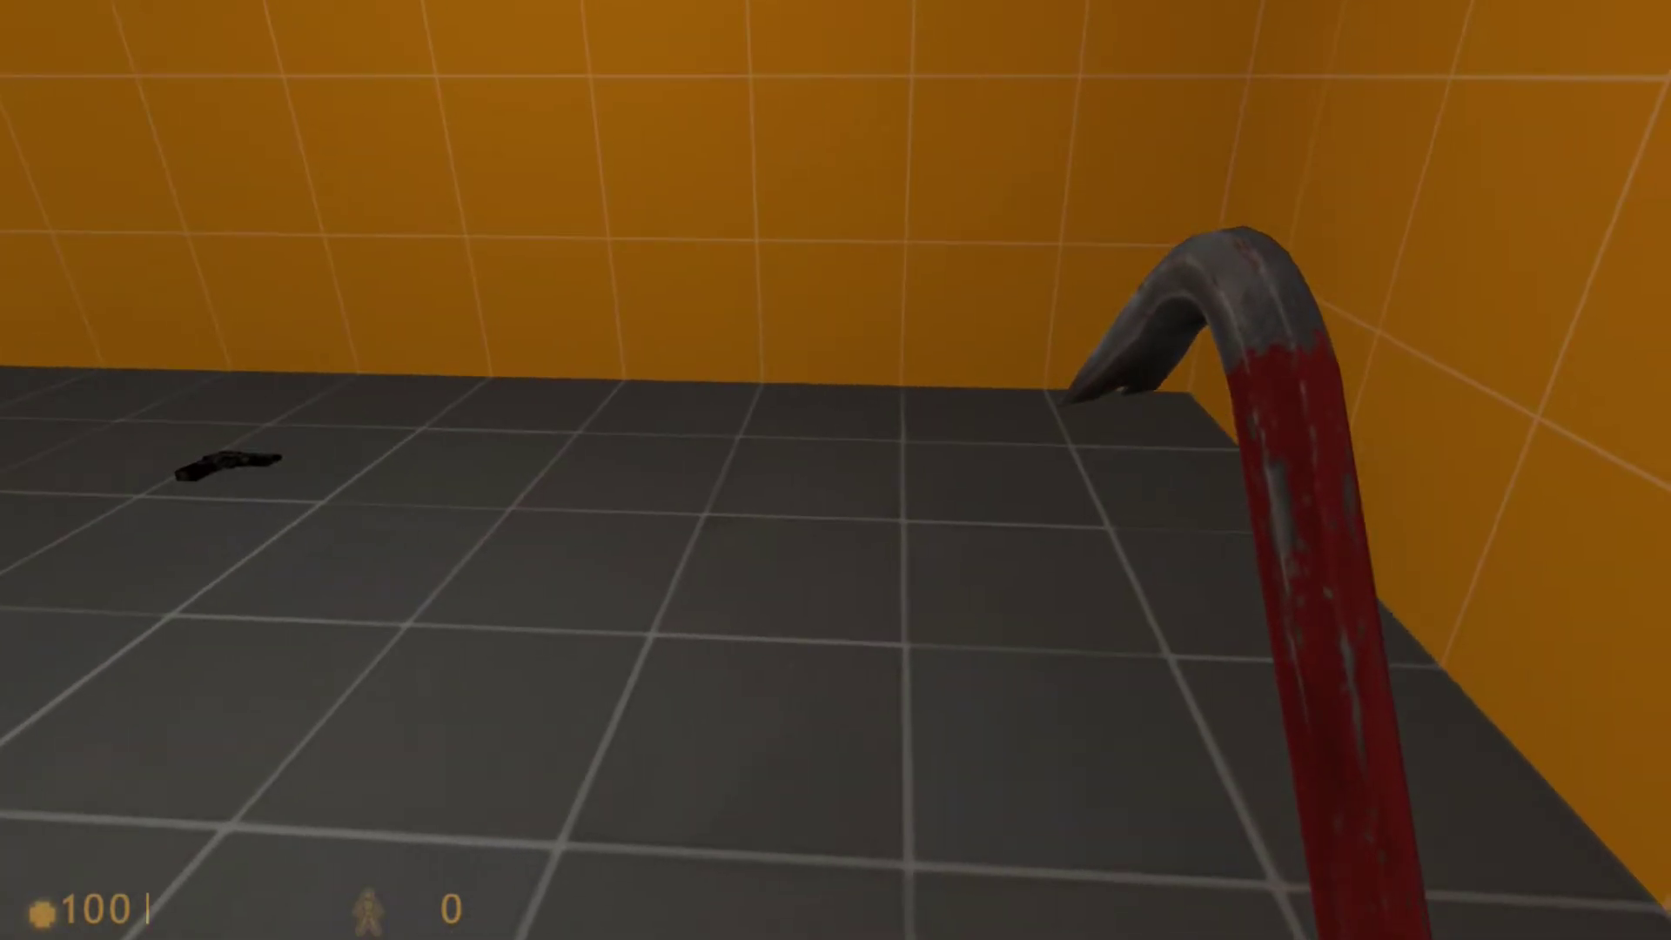
key(w)
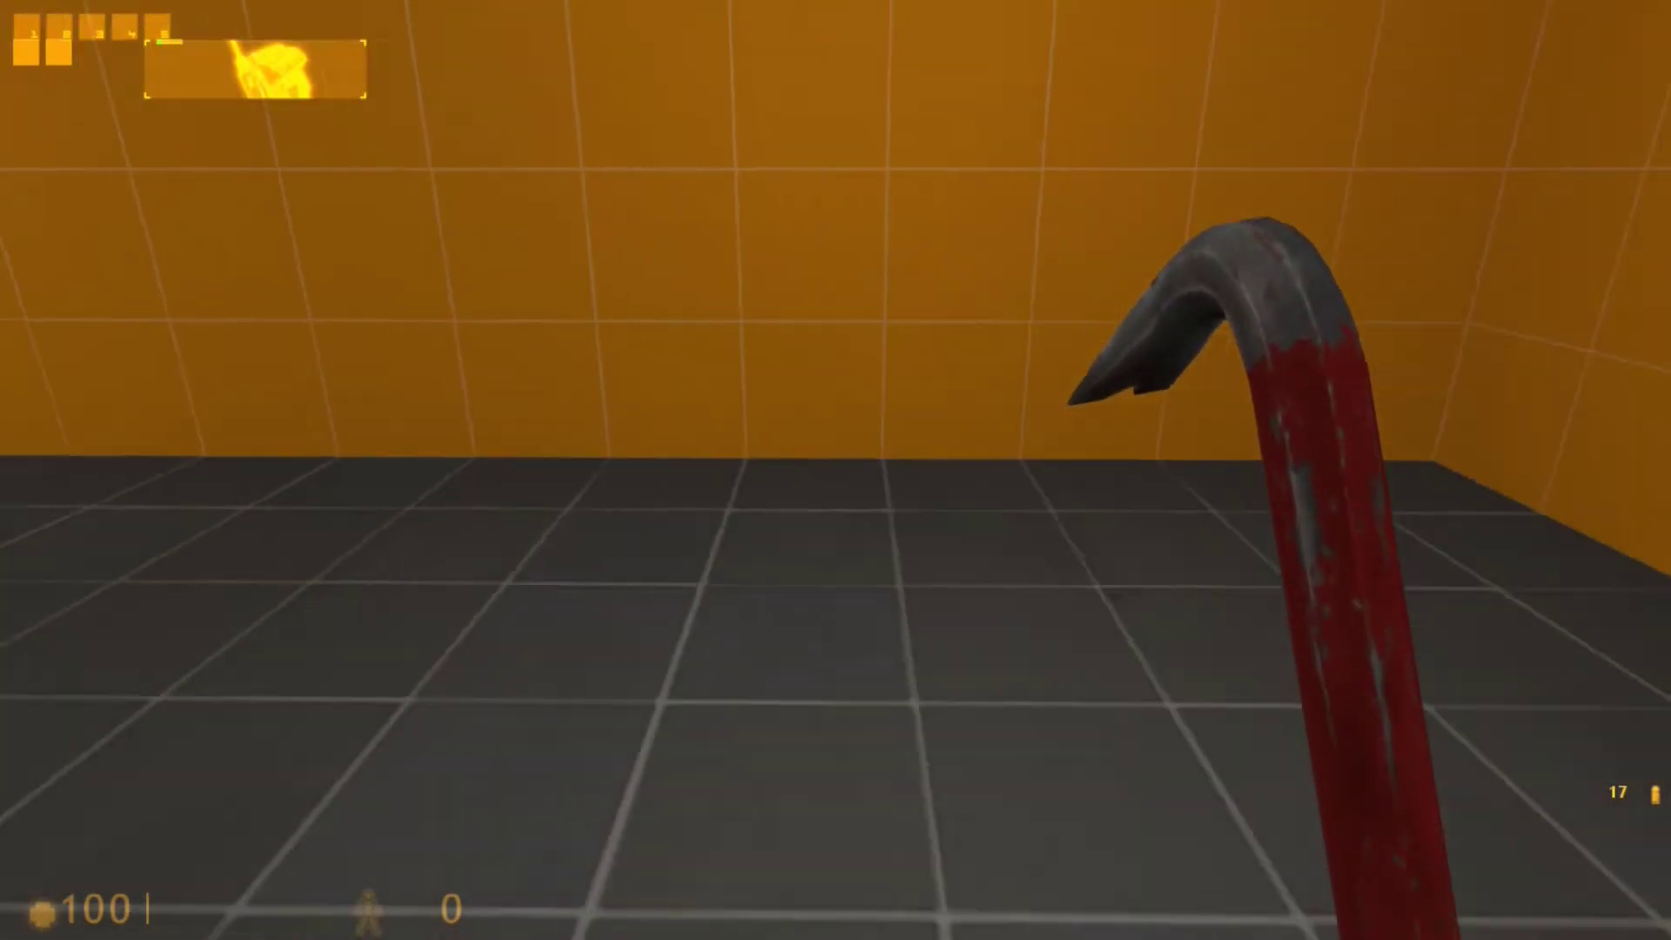
click(835, 469)
key(s)
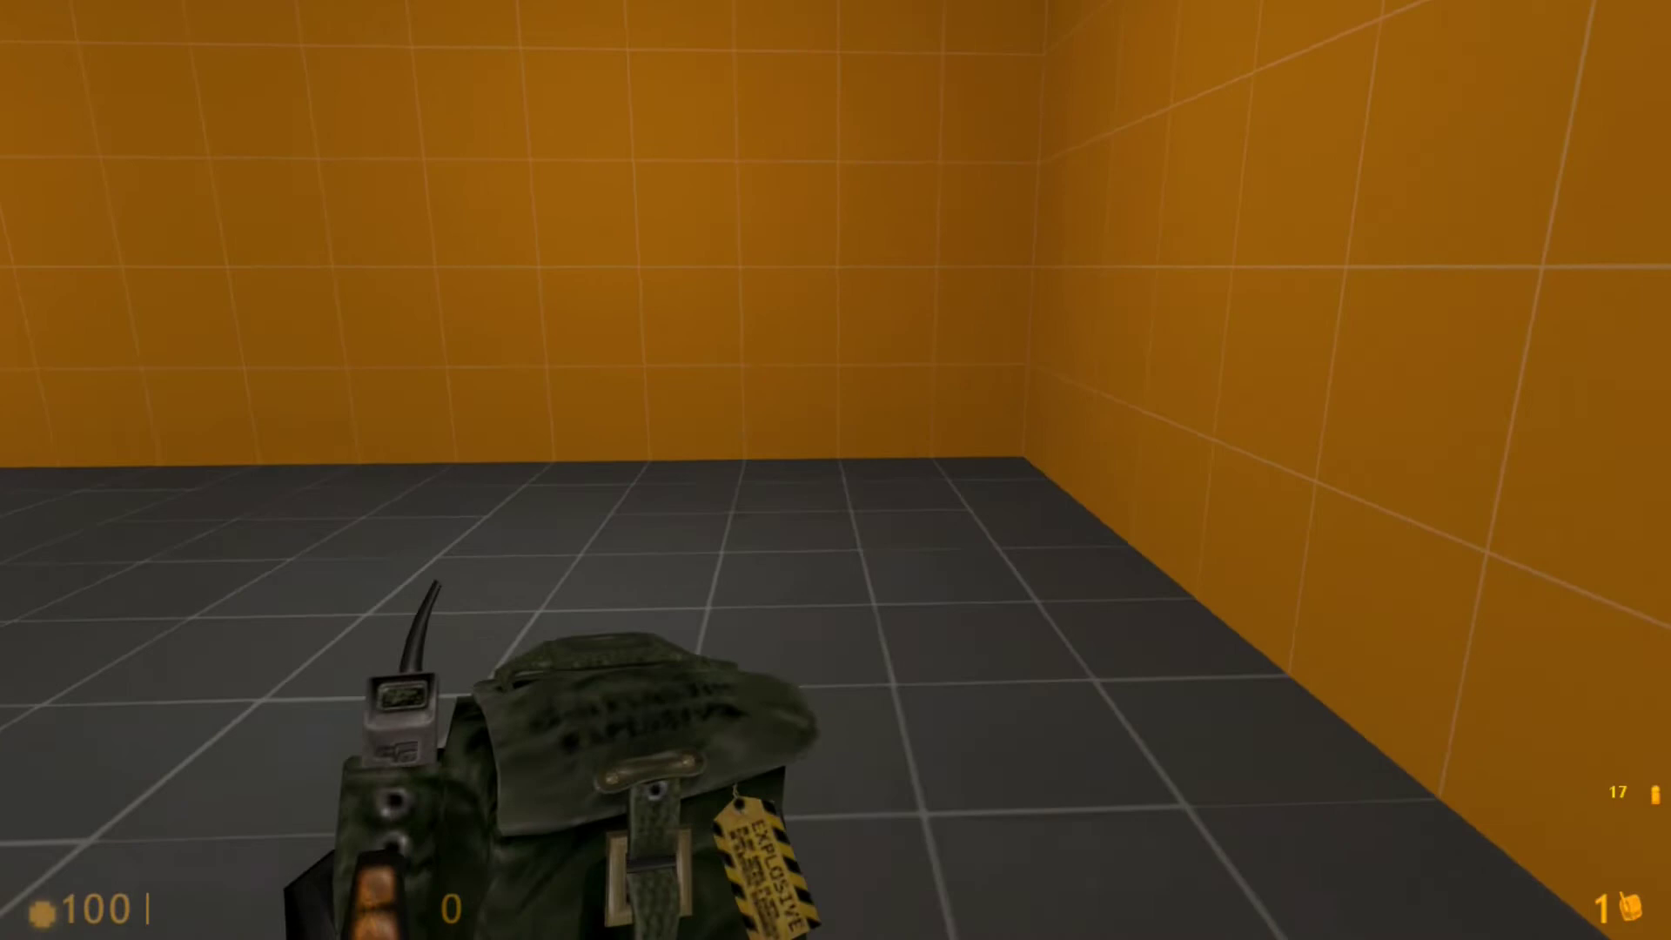
click(835, 469)
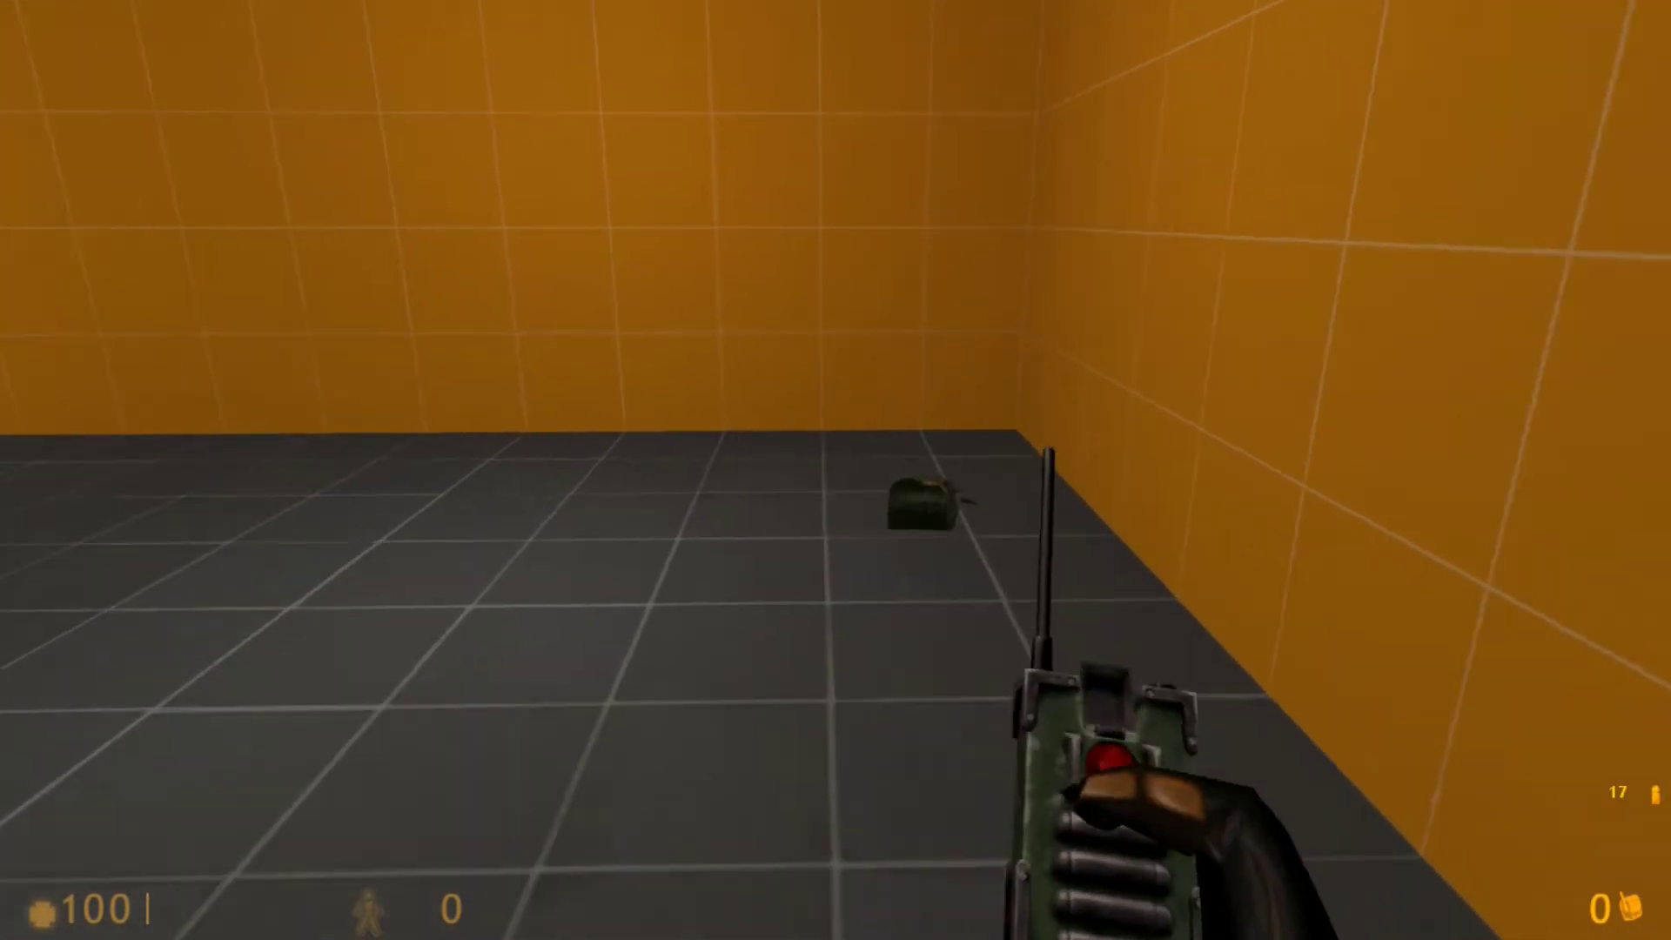
key(s)
key(w)
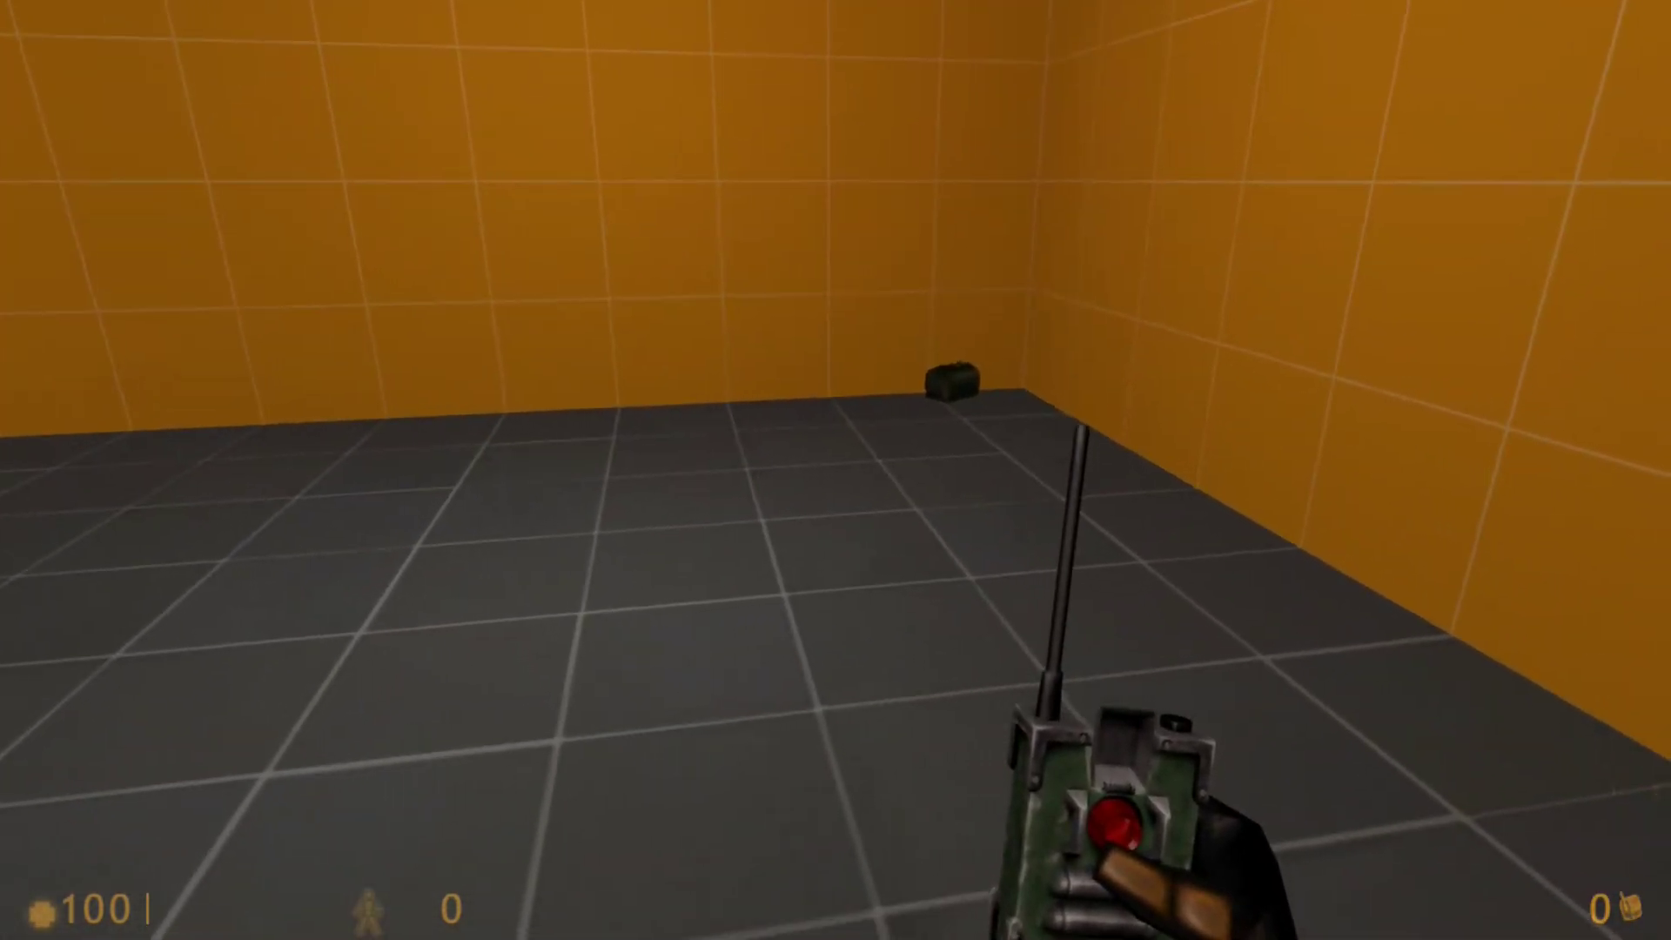
click(836, 470)
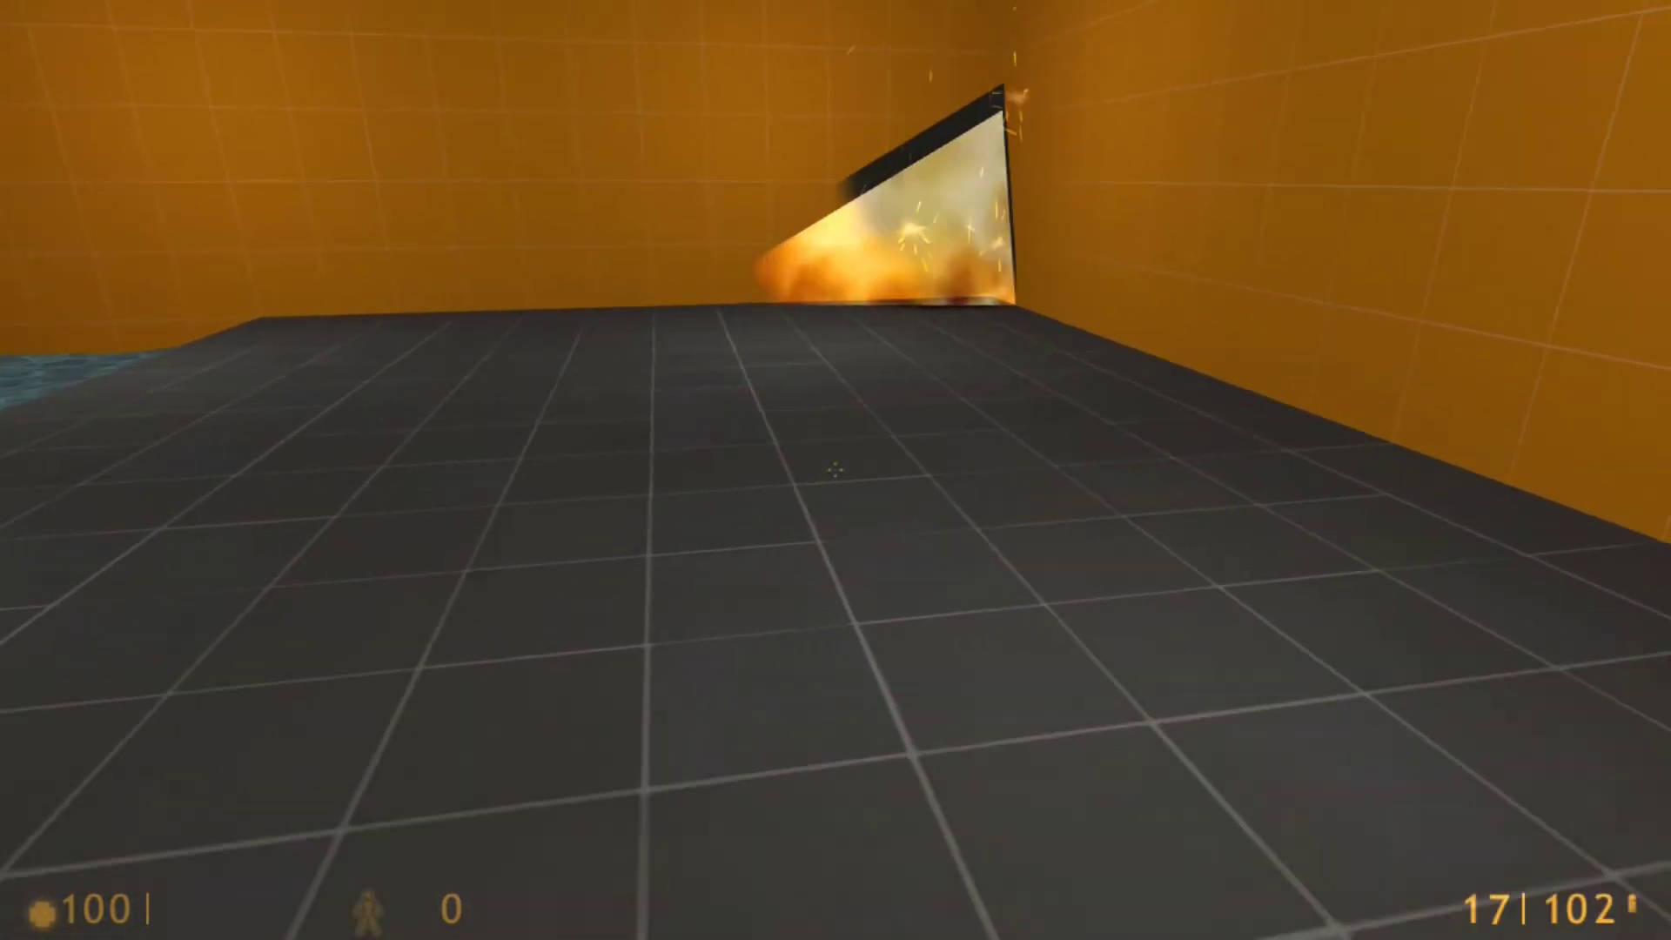
key(w)
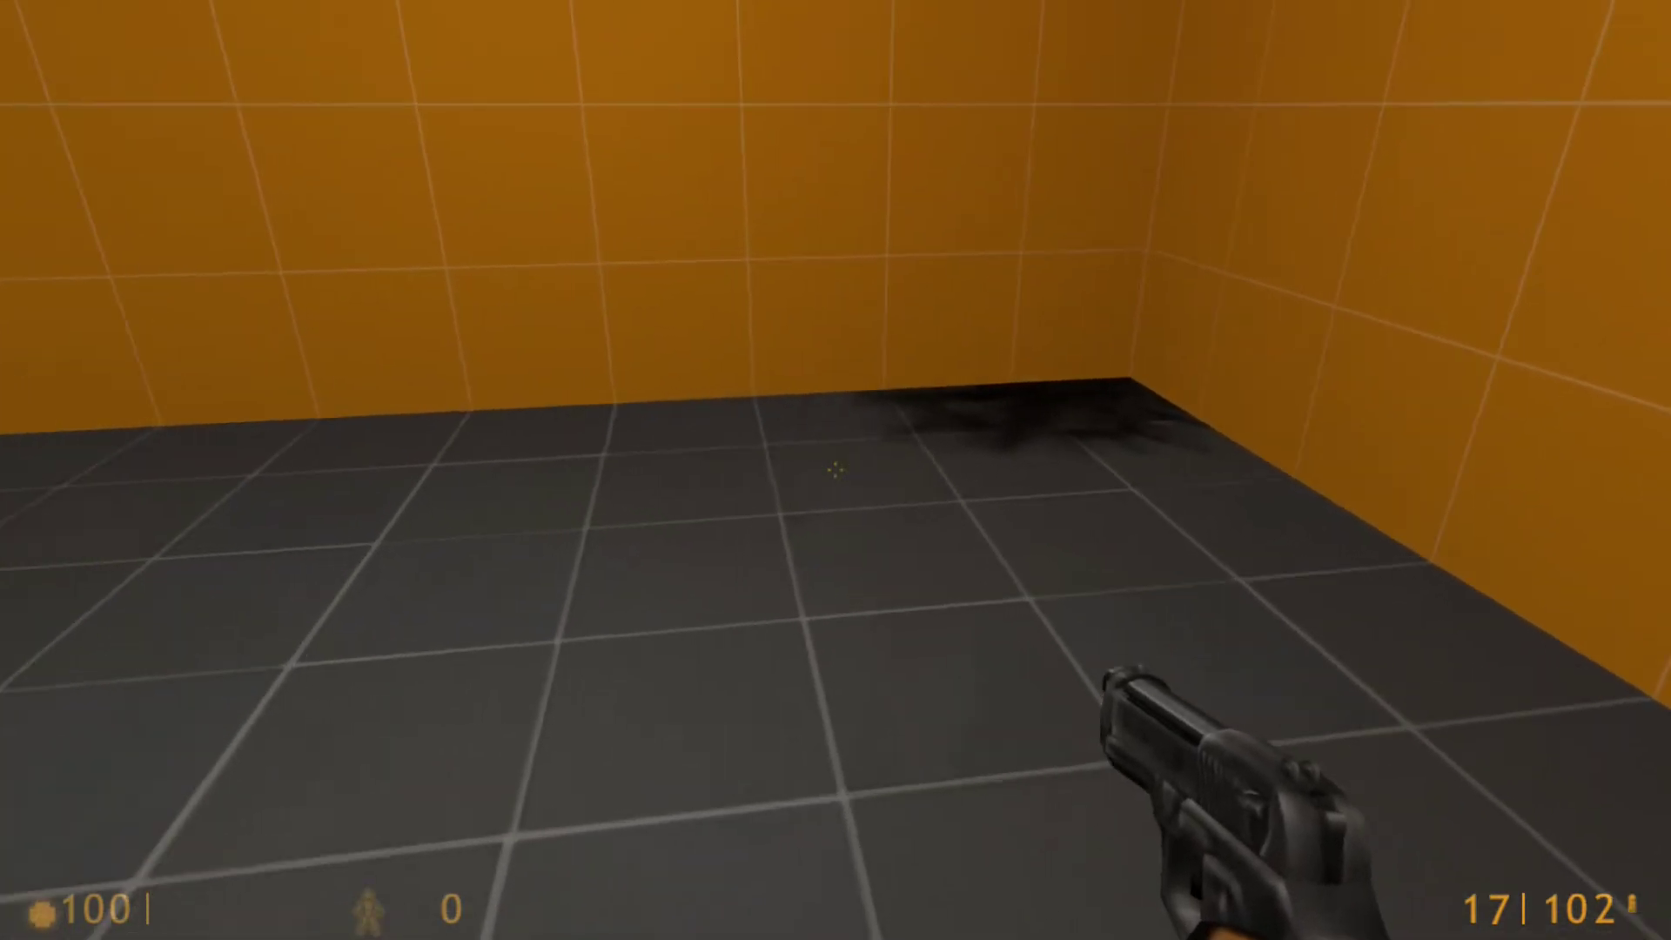
key(w)
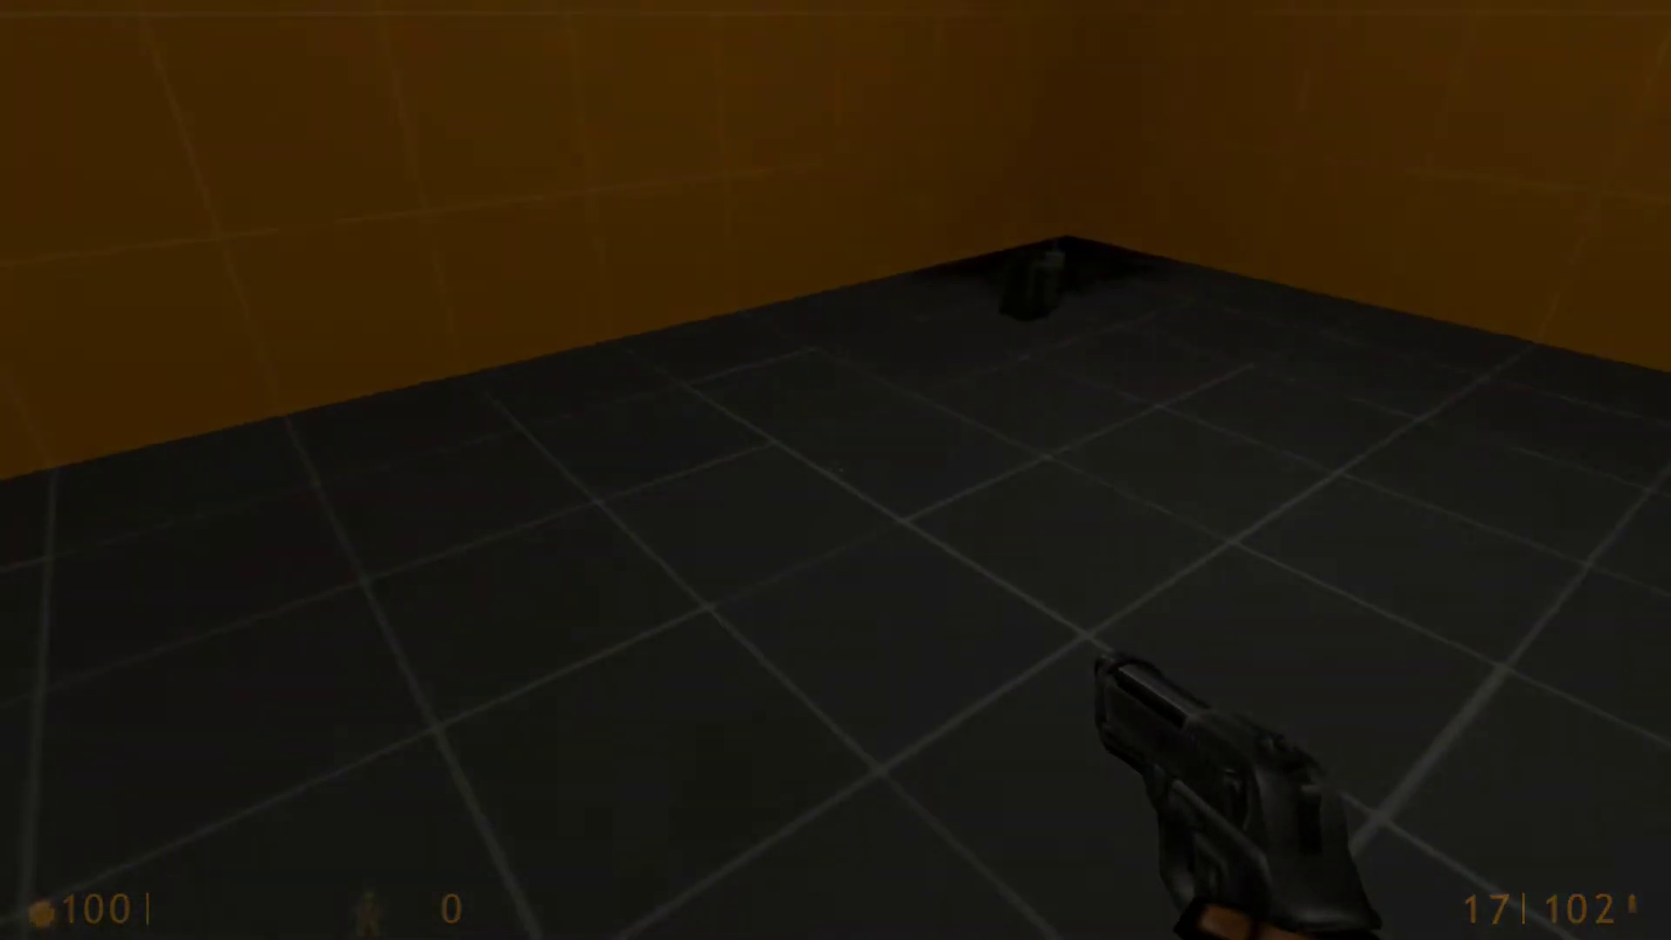
key(w)
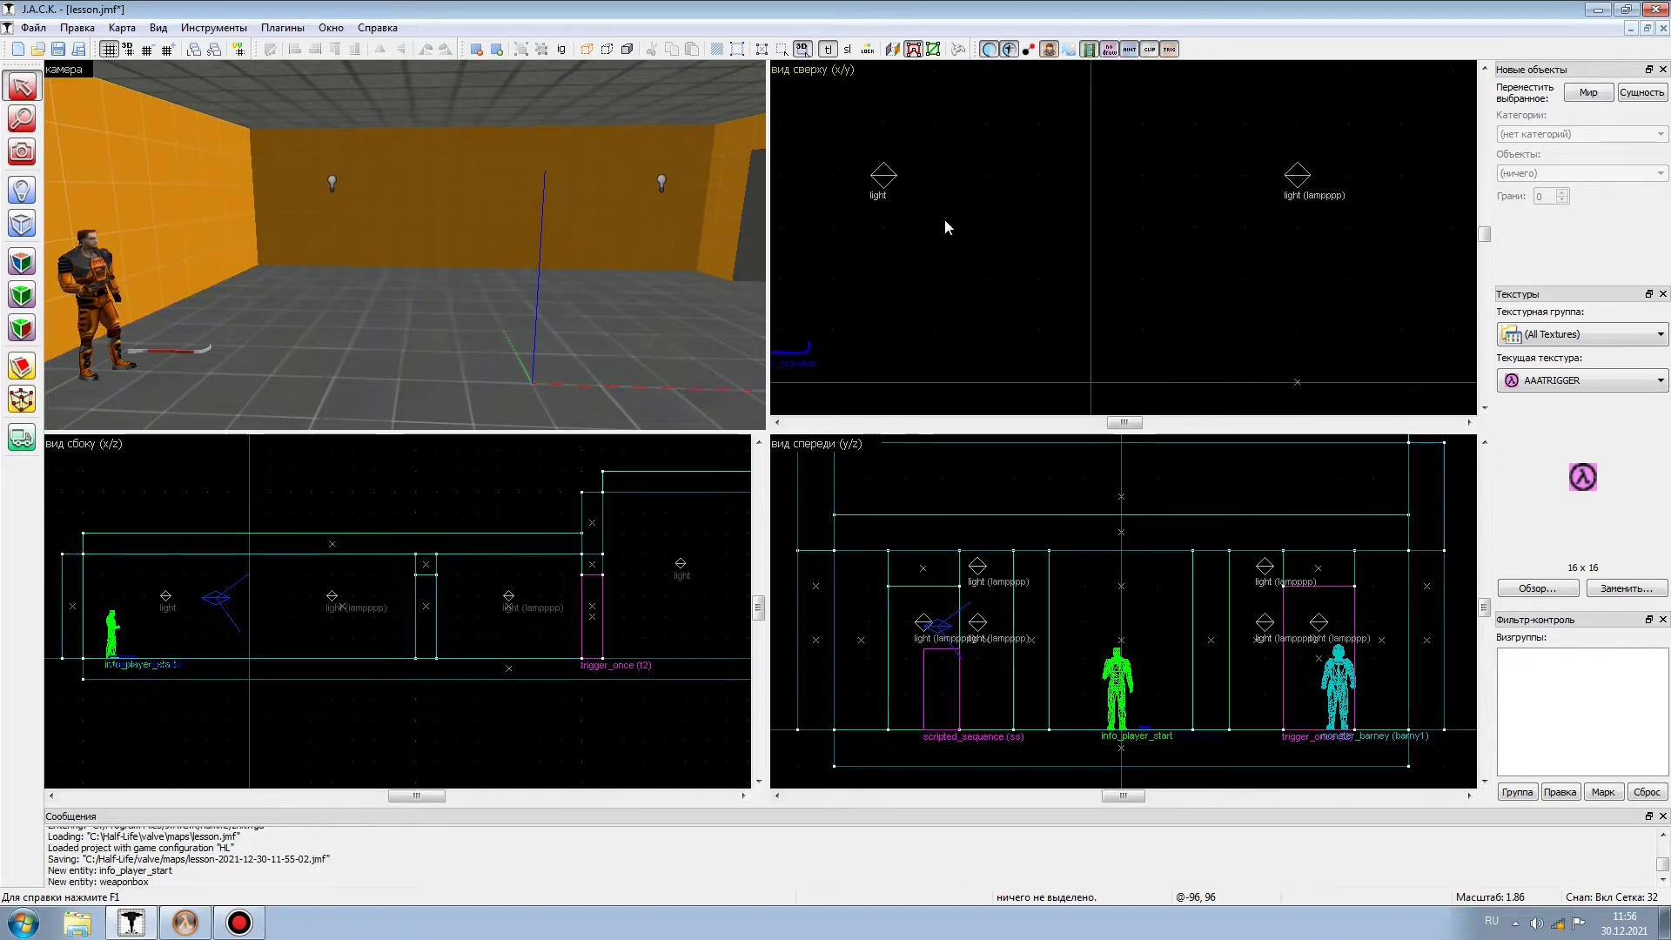
- Place a monster_headcrab entity at -128x 96y 32z in the player start room
click(22, 190)
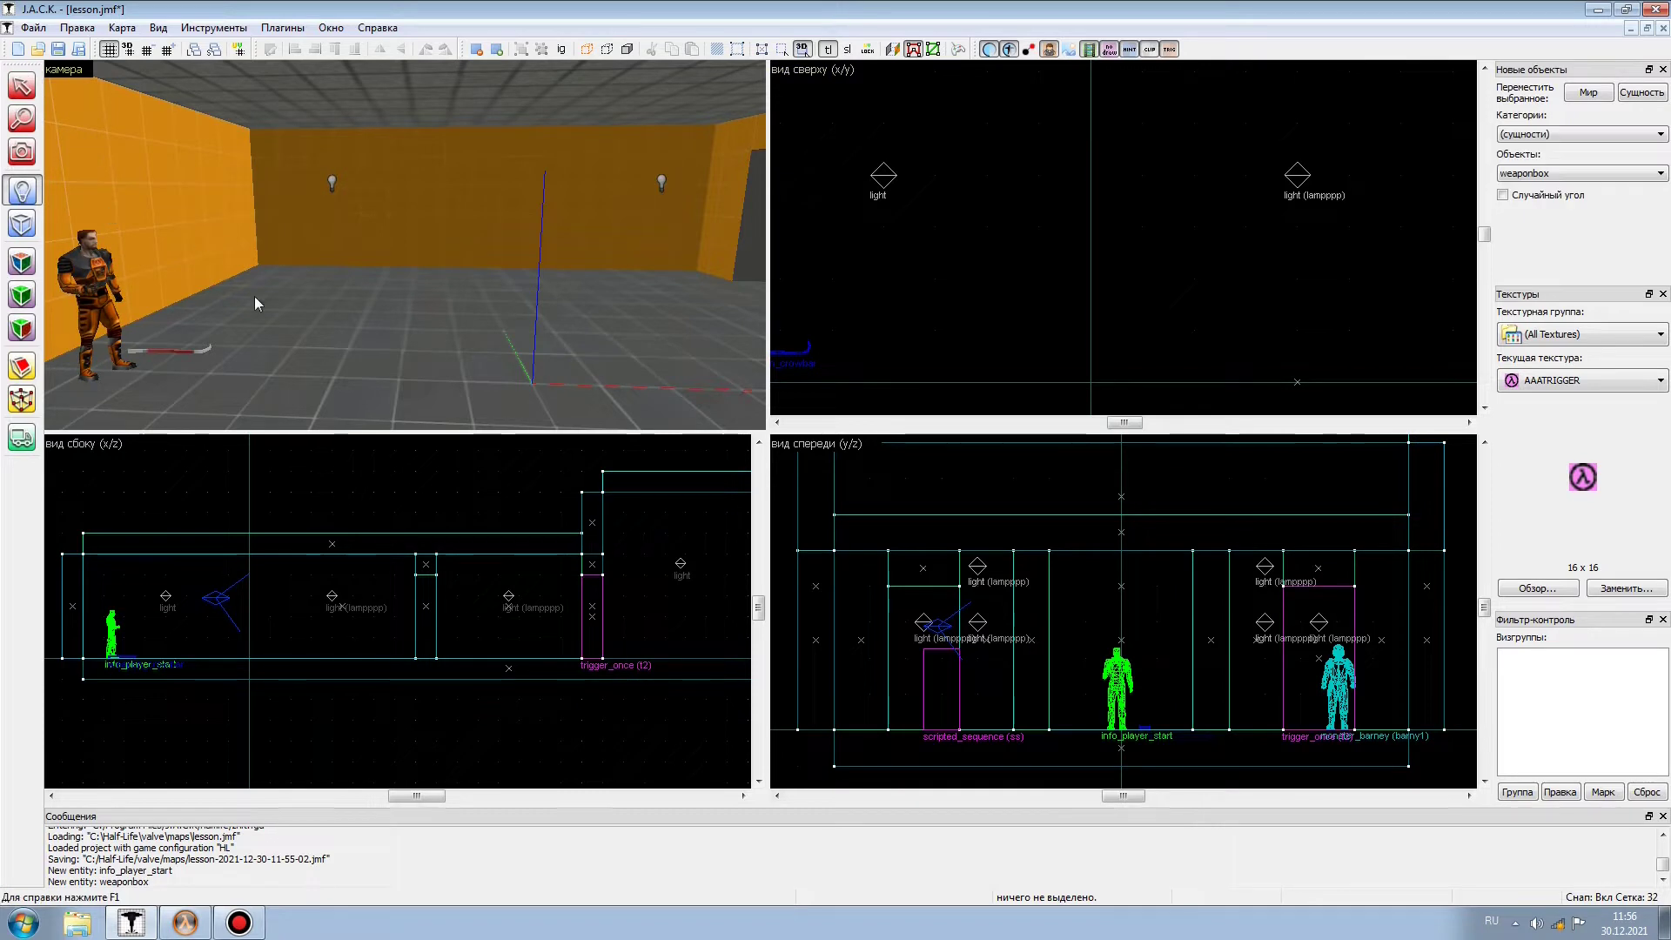
scroll(158, 621, up, 2)
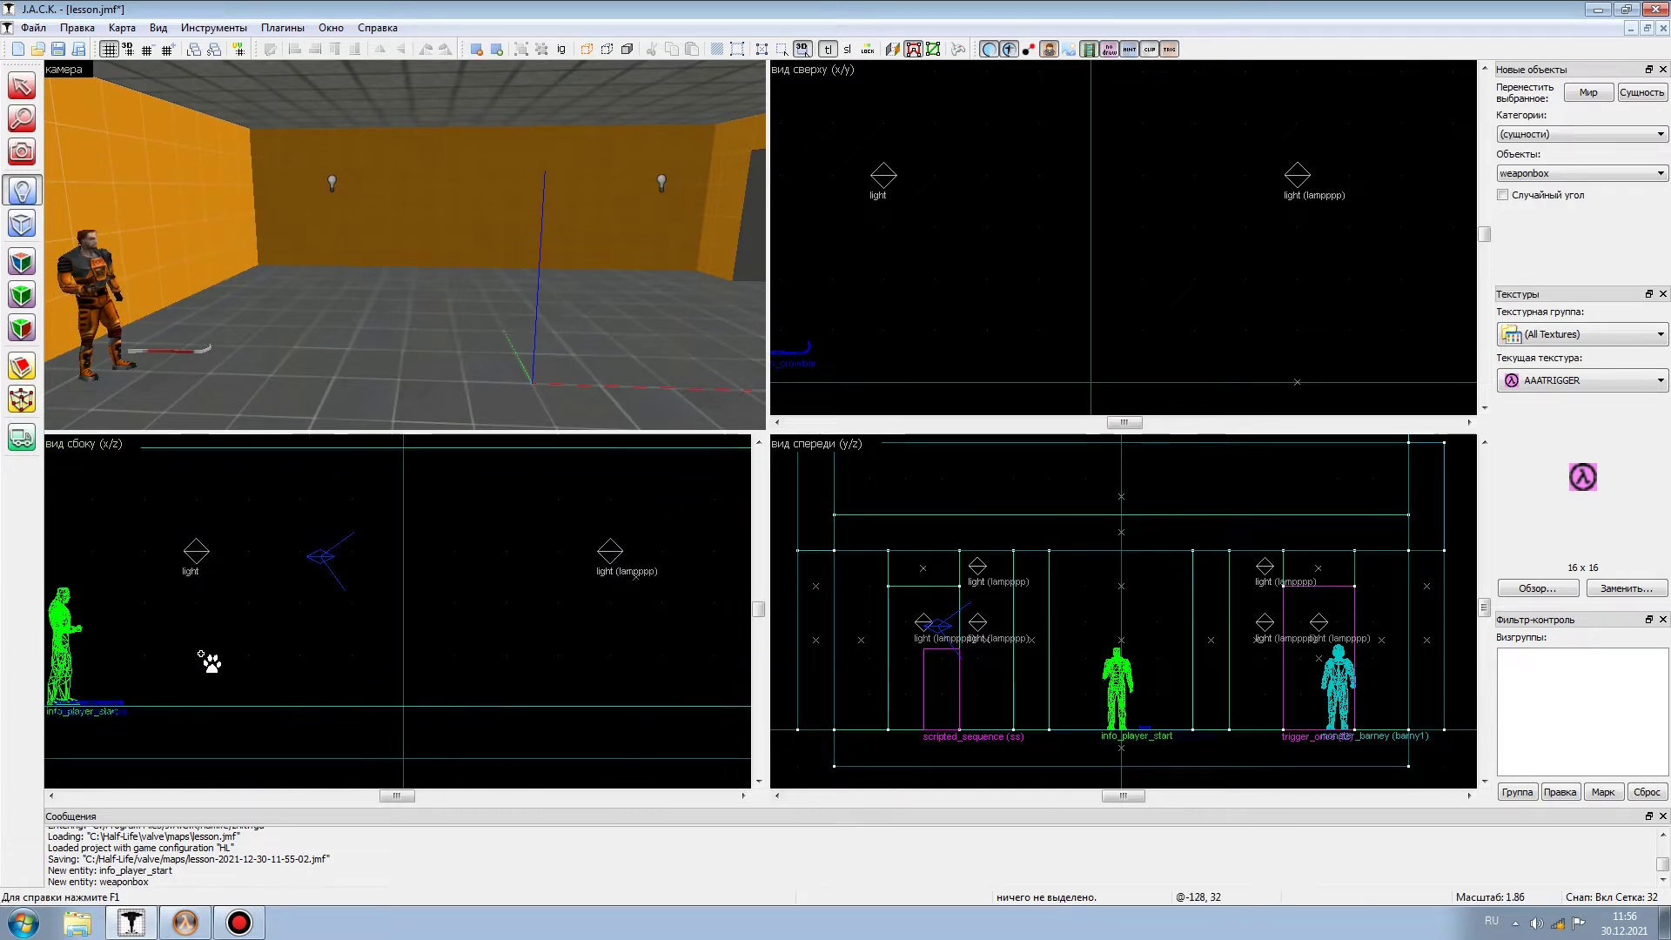
click(197, 654)
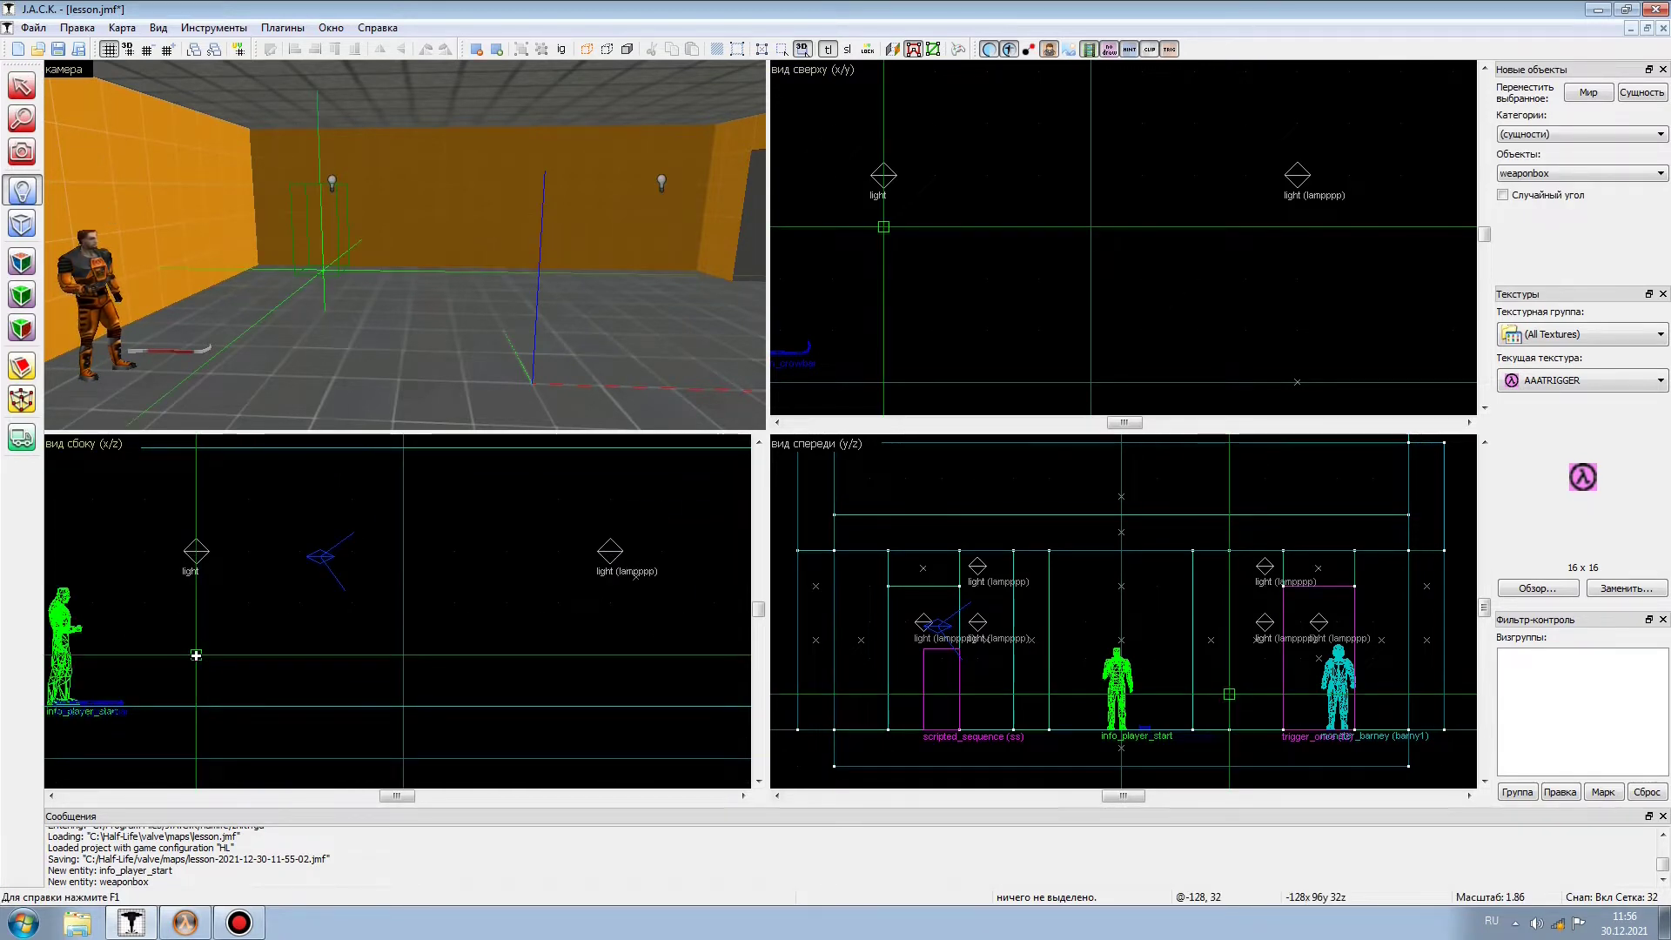
right_click(195, 654)
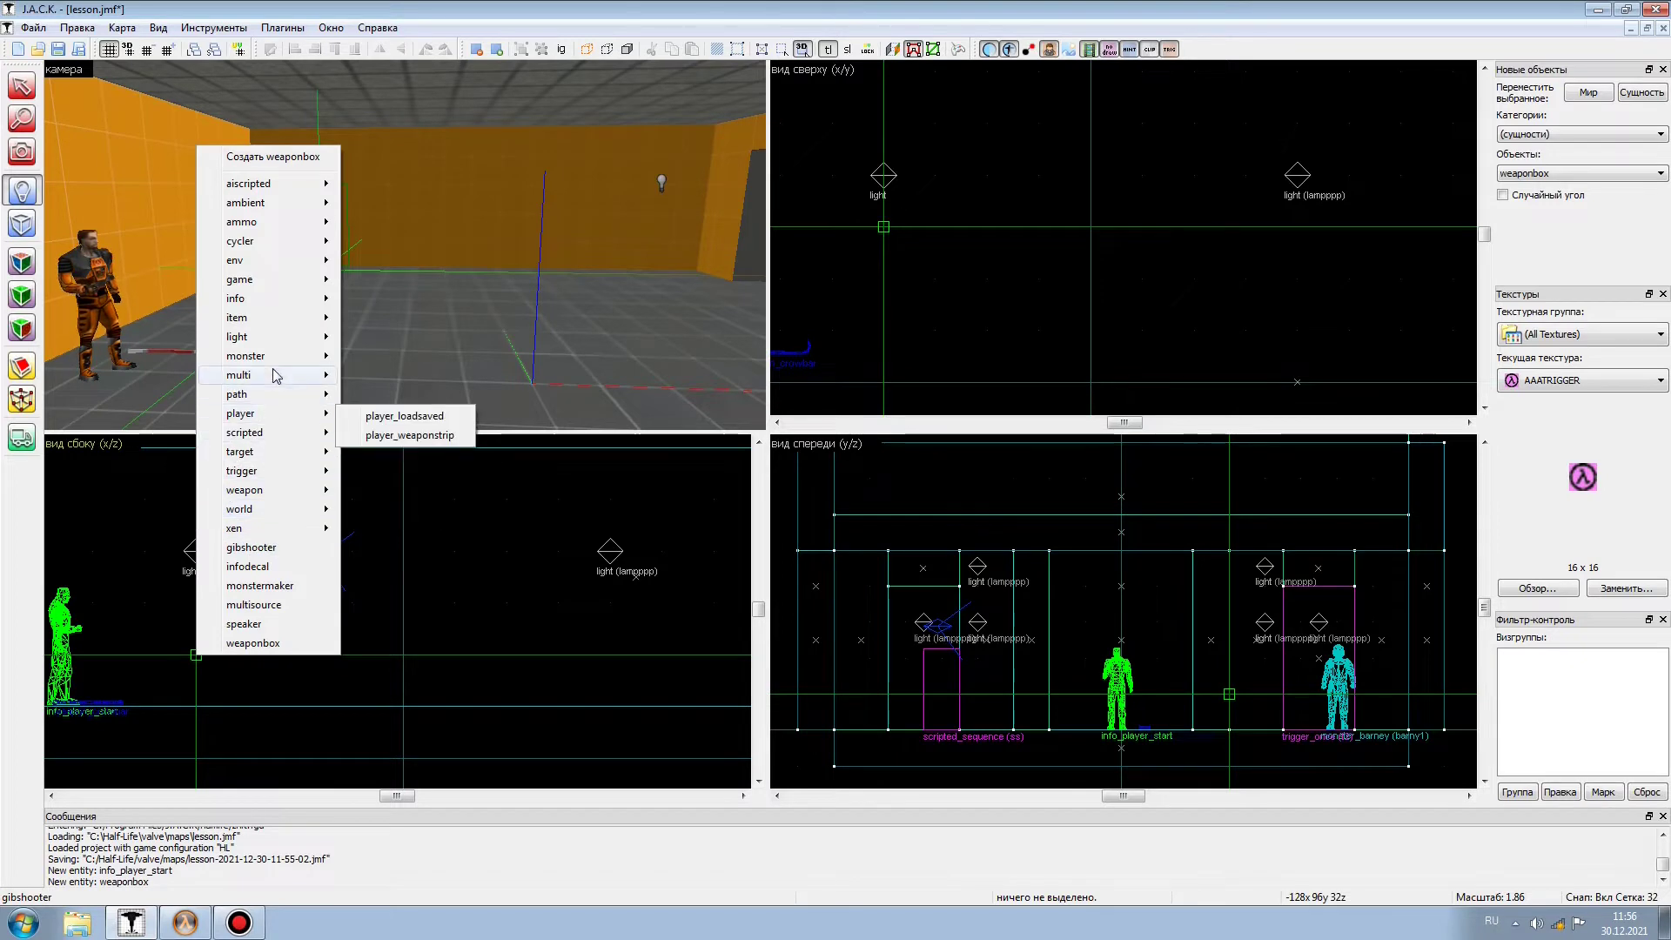
mouse_move(253, 361)
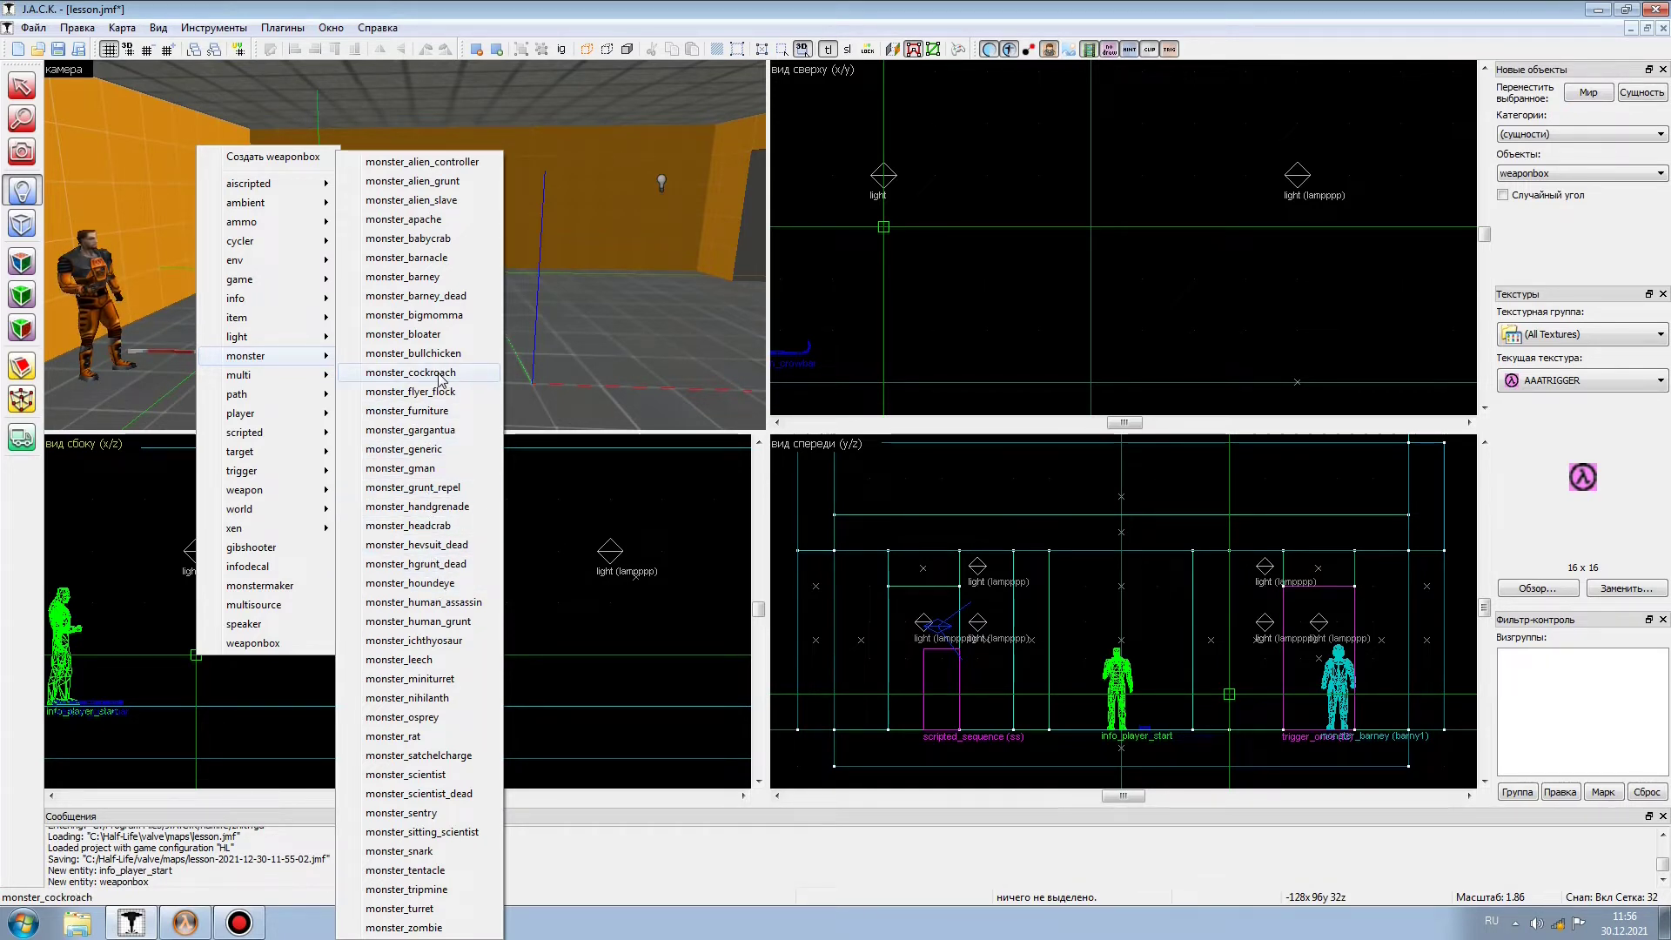
click(408, 526)
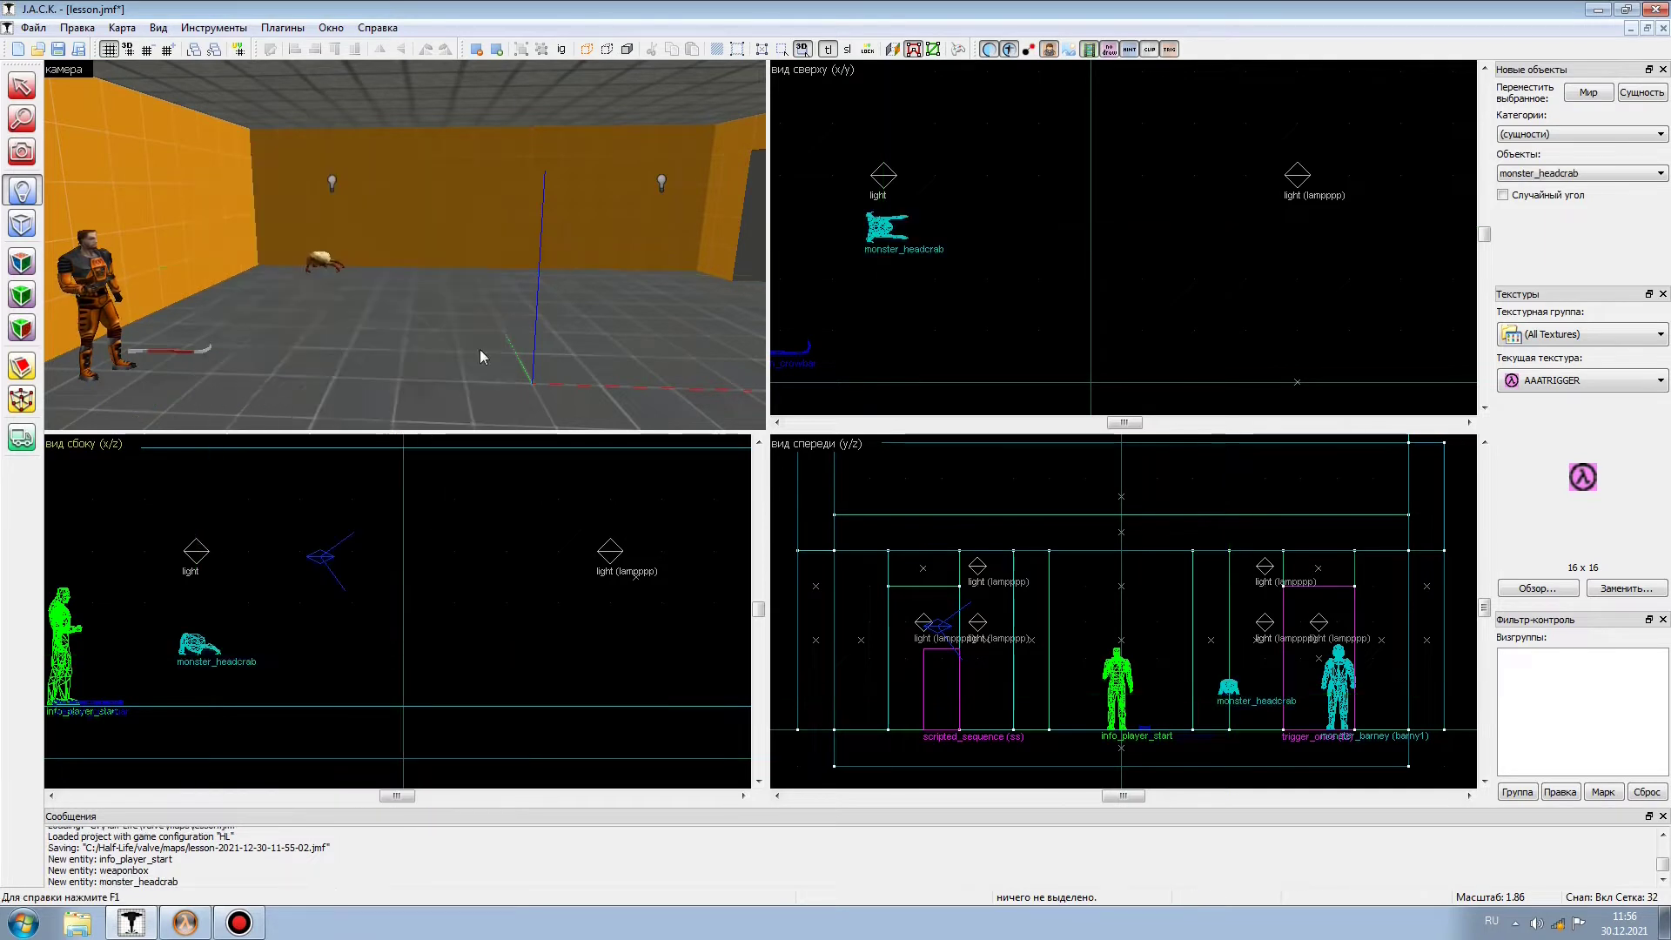
- Lower the headcrab to the floor, refine the grid to 2 units and nudge it so it rests just above the floor
key(shift+s)
click(311, 259)
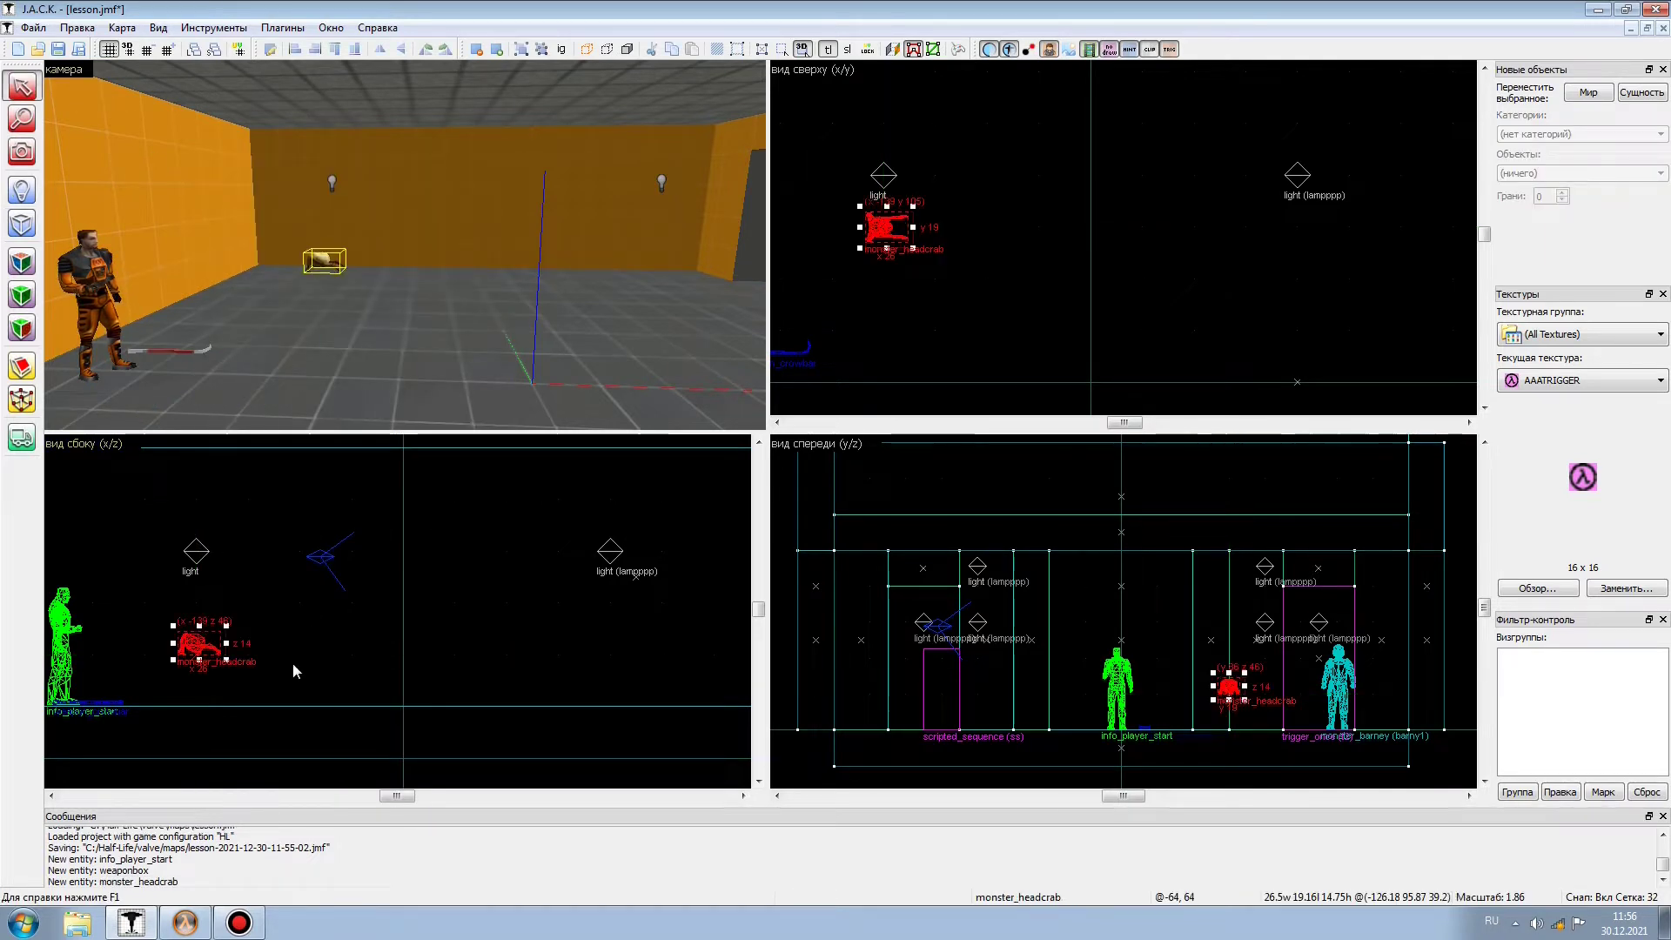
scroll(195, 682, up, 6)
key(Down)
key(Down)
key(Up)
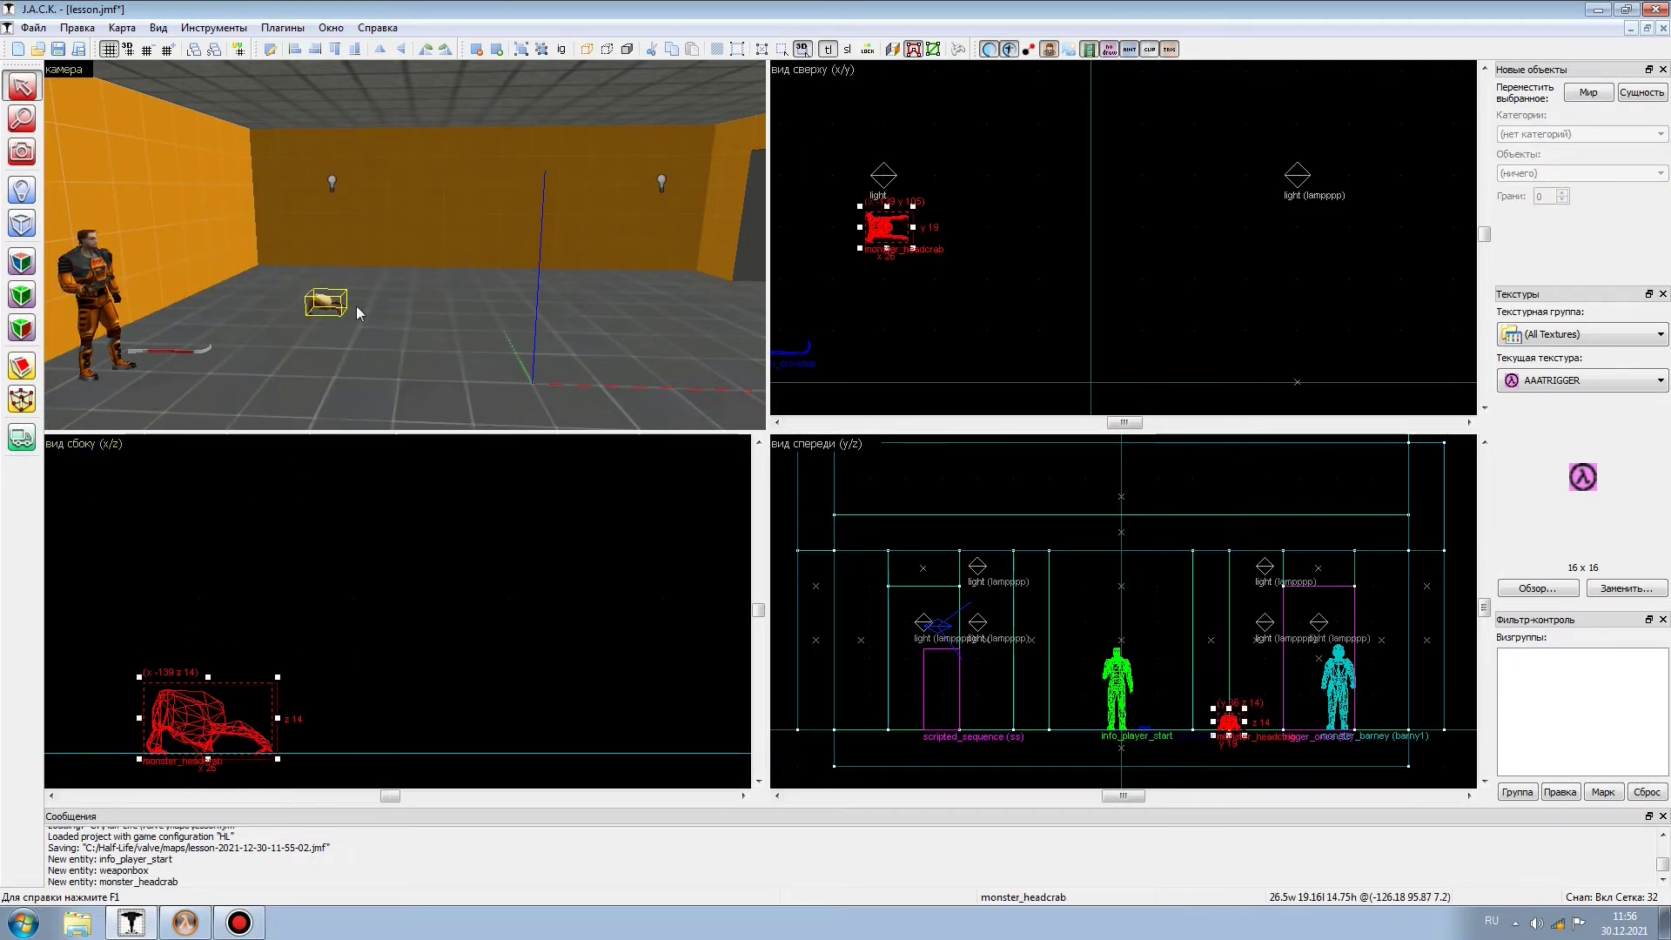
key(bracketleft)
key(bracketleft)
key(bracketleft)
key(bracketleft)
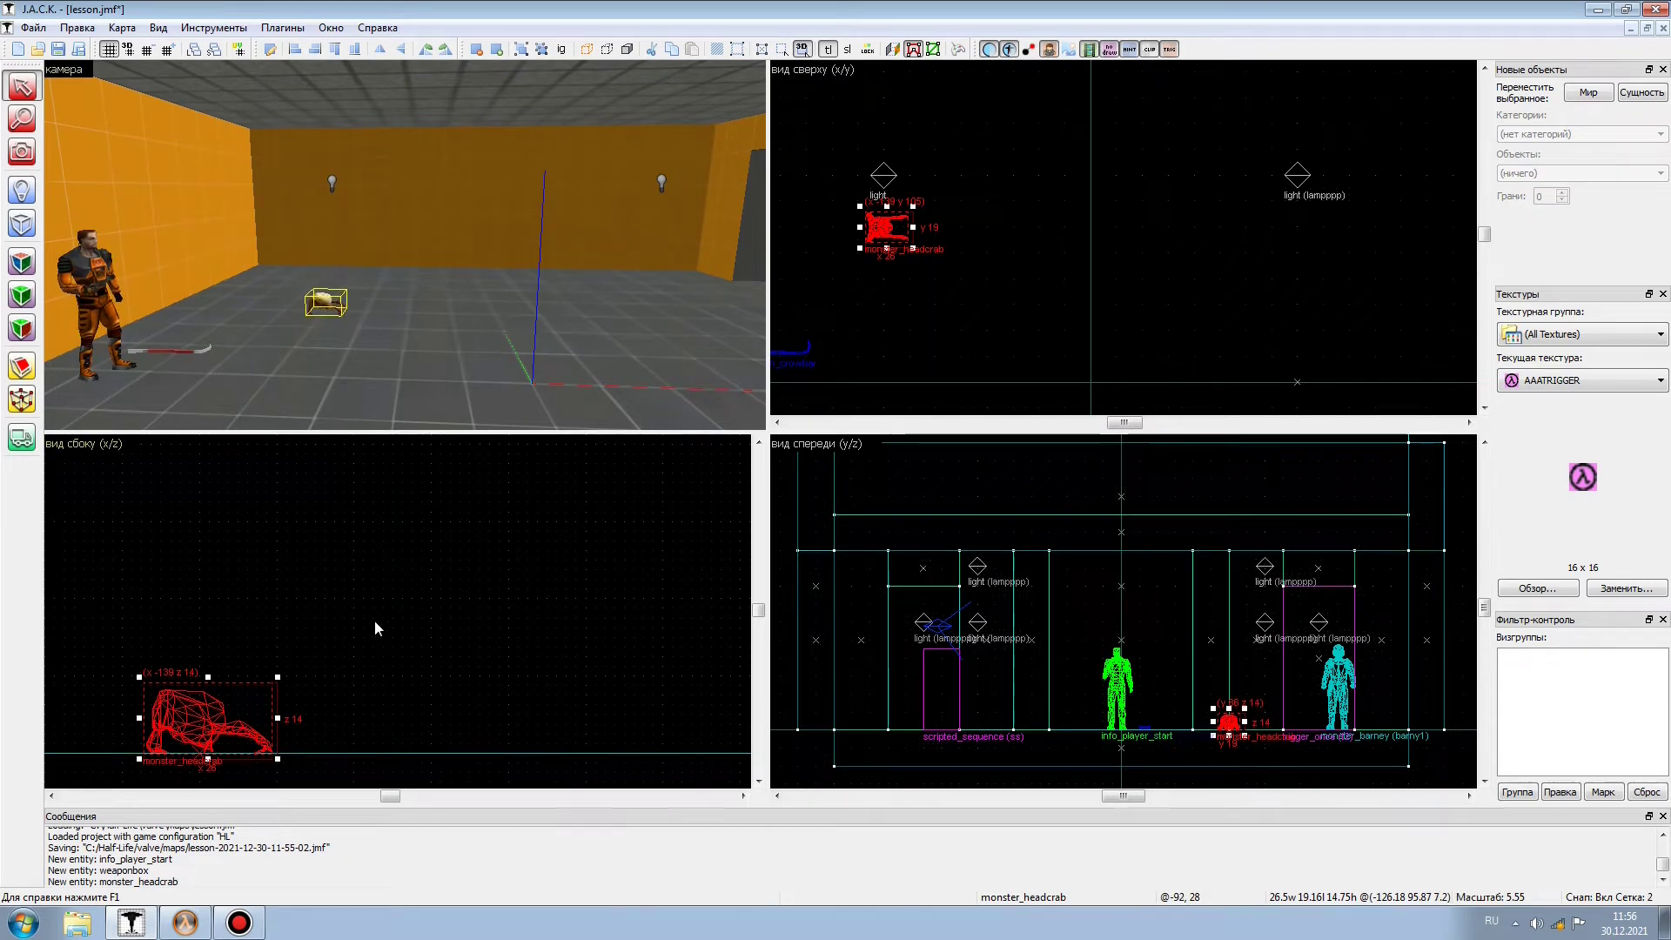
key(Up)
click(902, 289)
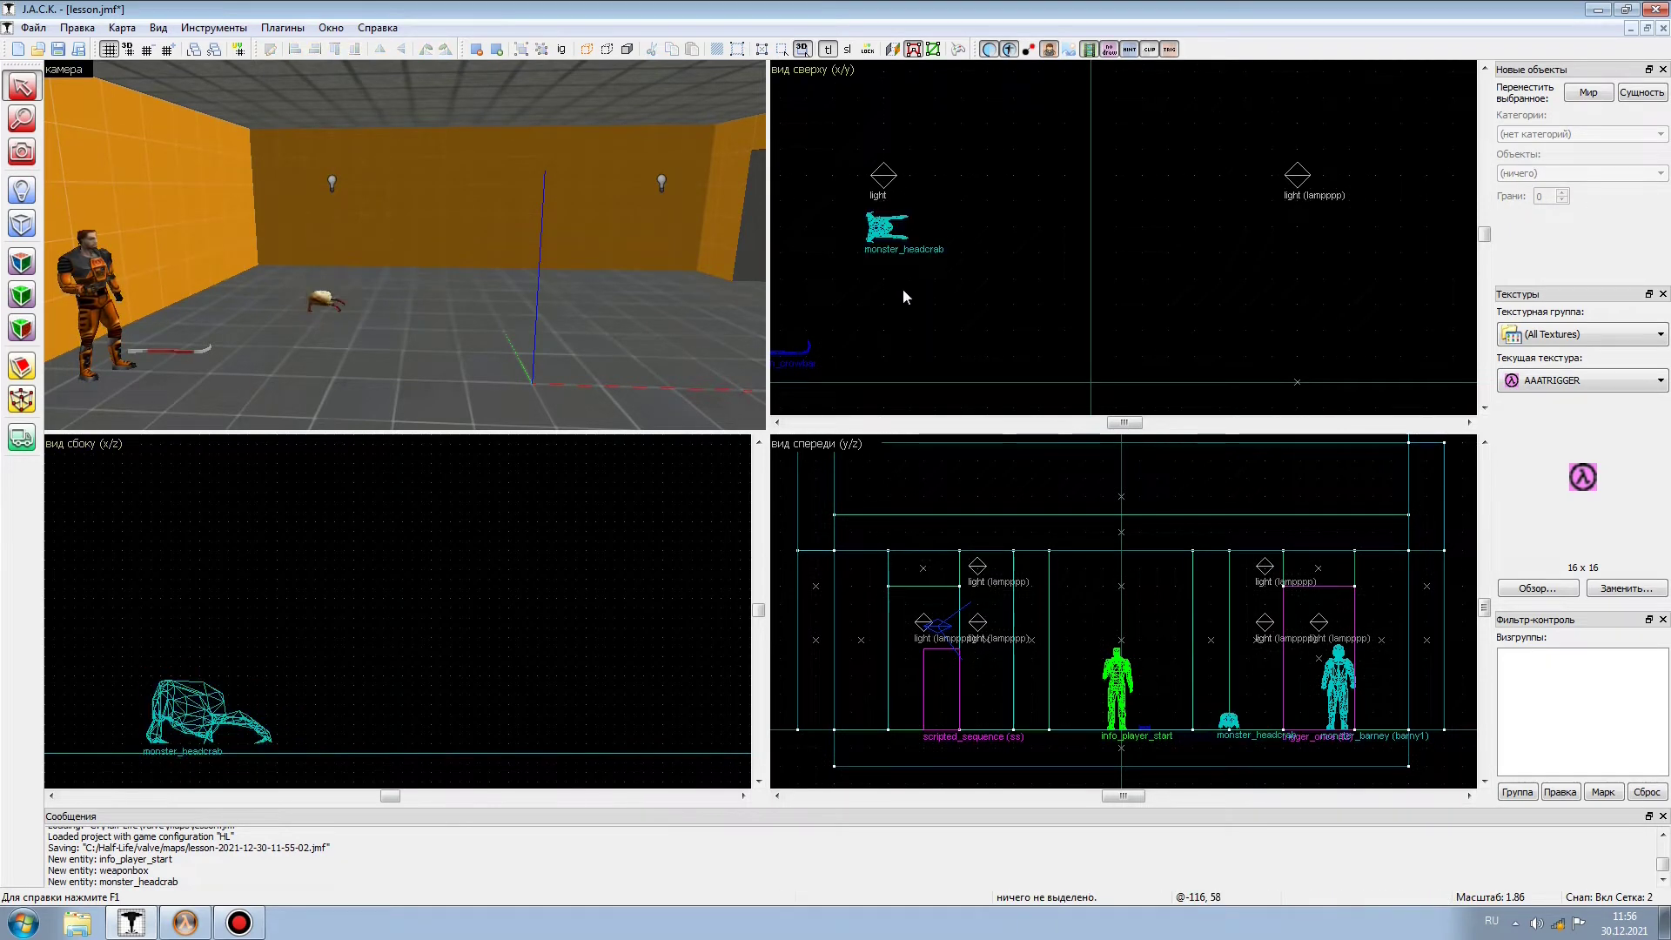
- Move the headcrab across the floor plan past the nearby light to the room's far wall, and deselect it
click(889, 228)
scroll(903, 237, down, 2)
drag(903, 238, 980, 122)
click(952, 285)
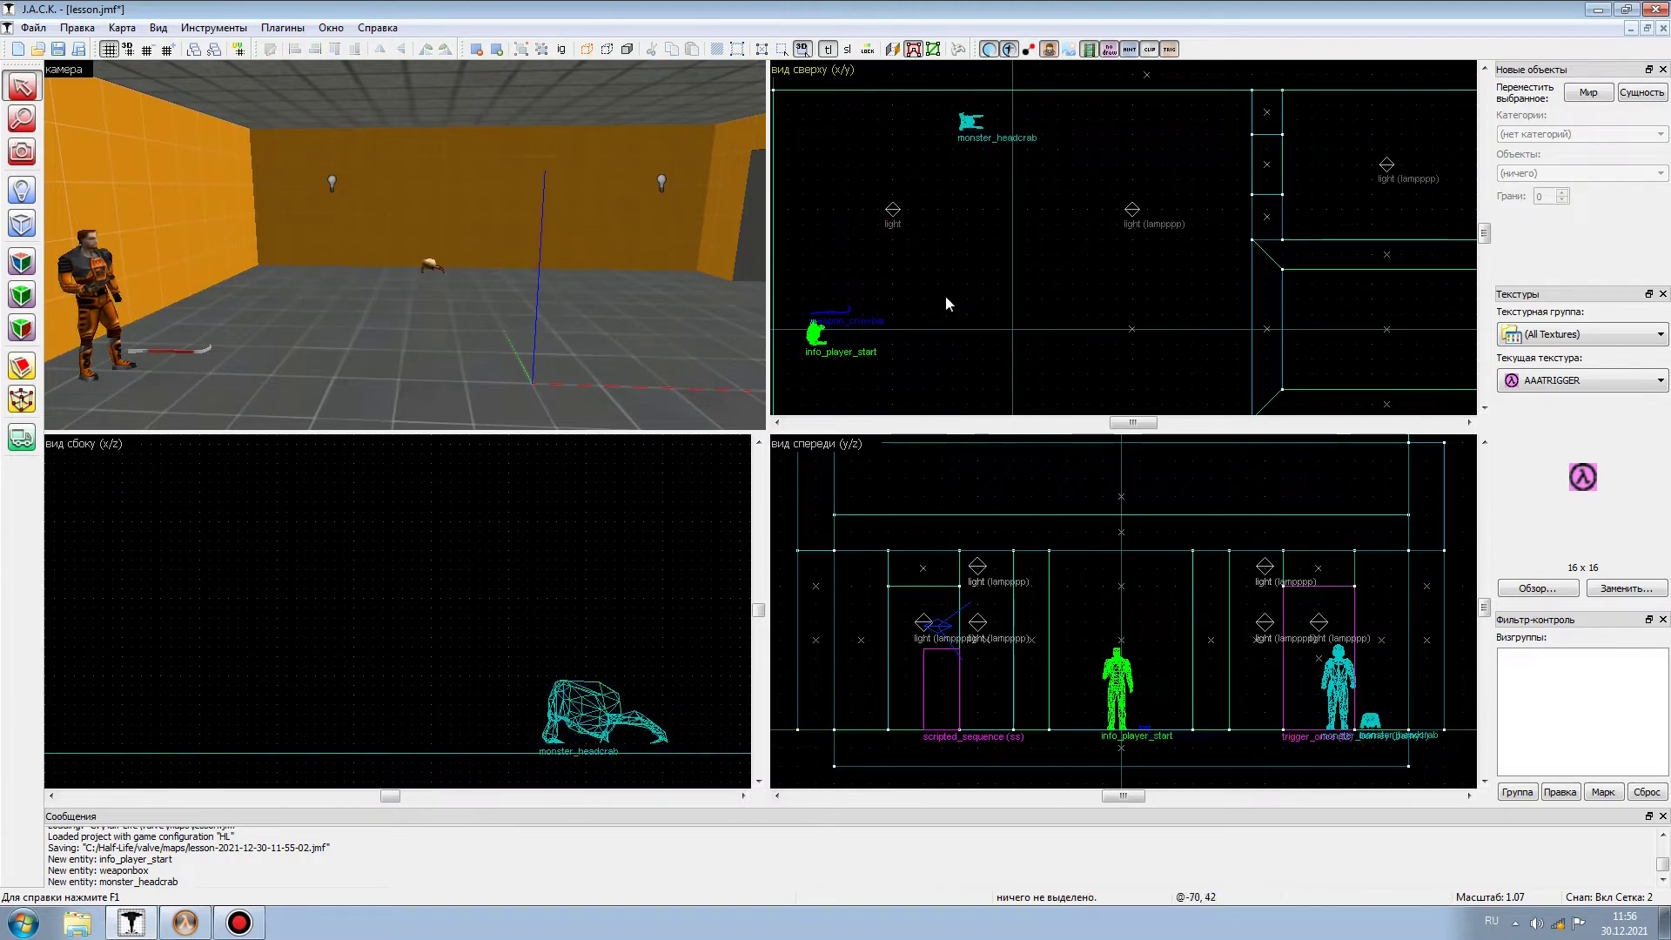
- Place a monster_zombie entity at 36x 16y 30z near the middle of the room
click(22, 190)
scroll(1035, 261, up, 2)
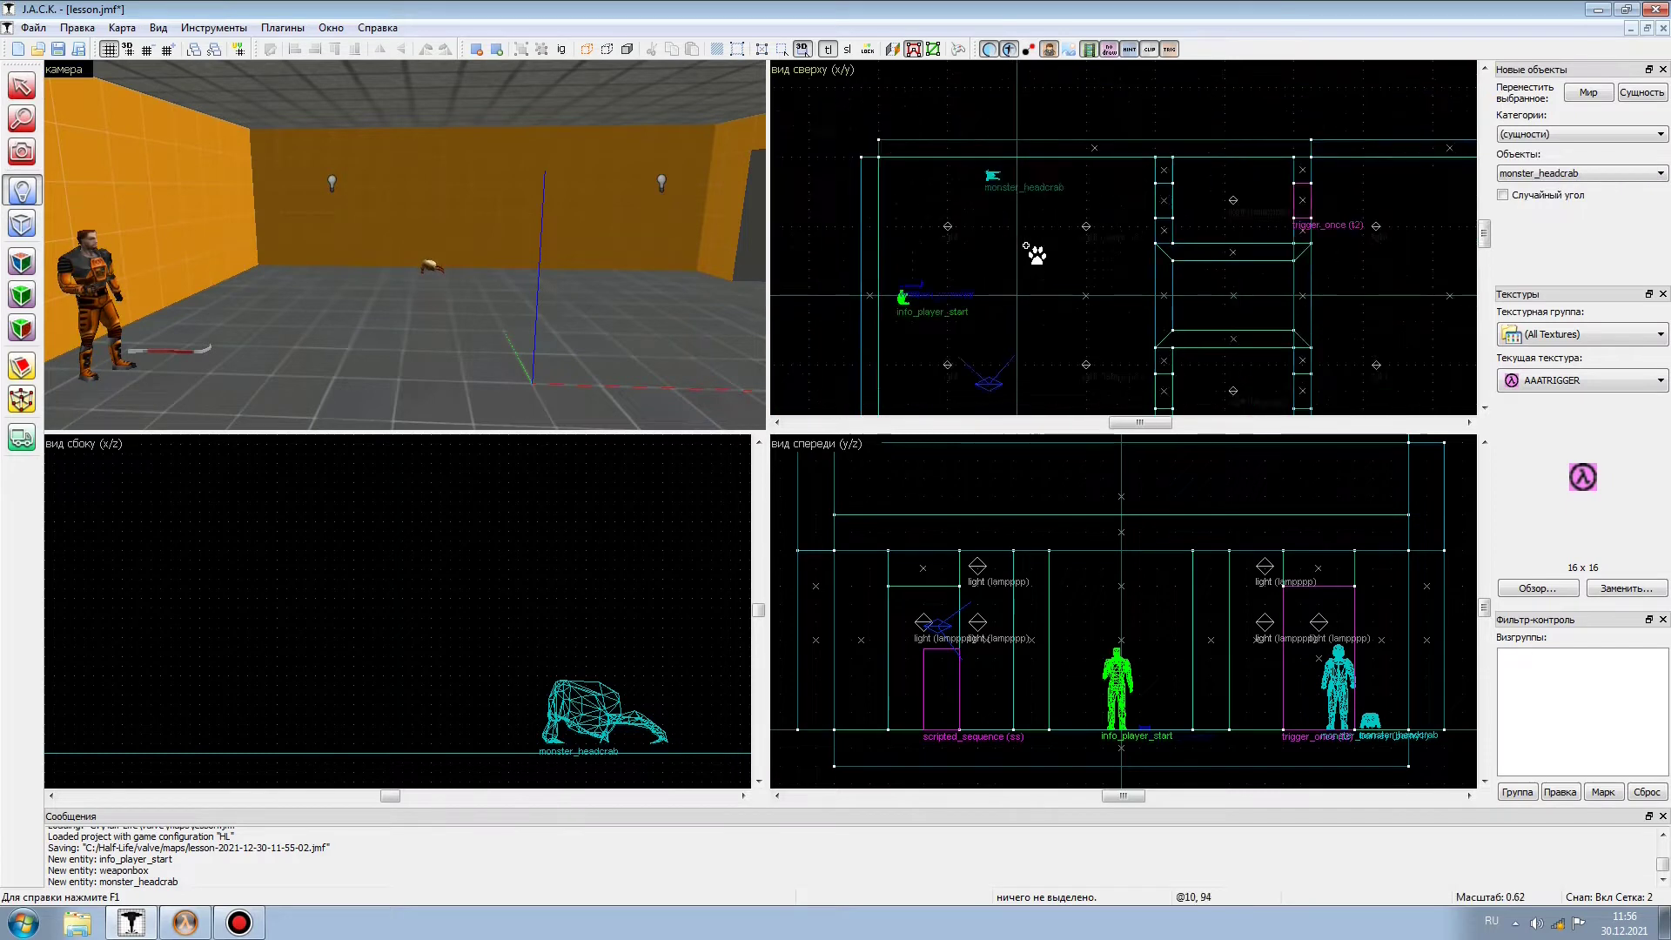
click(1035, 291)
right_click(1036, 292)
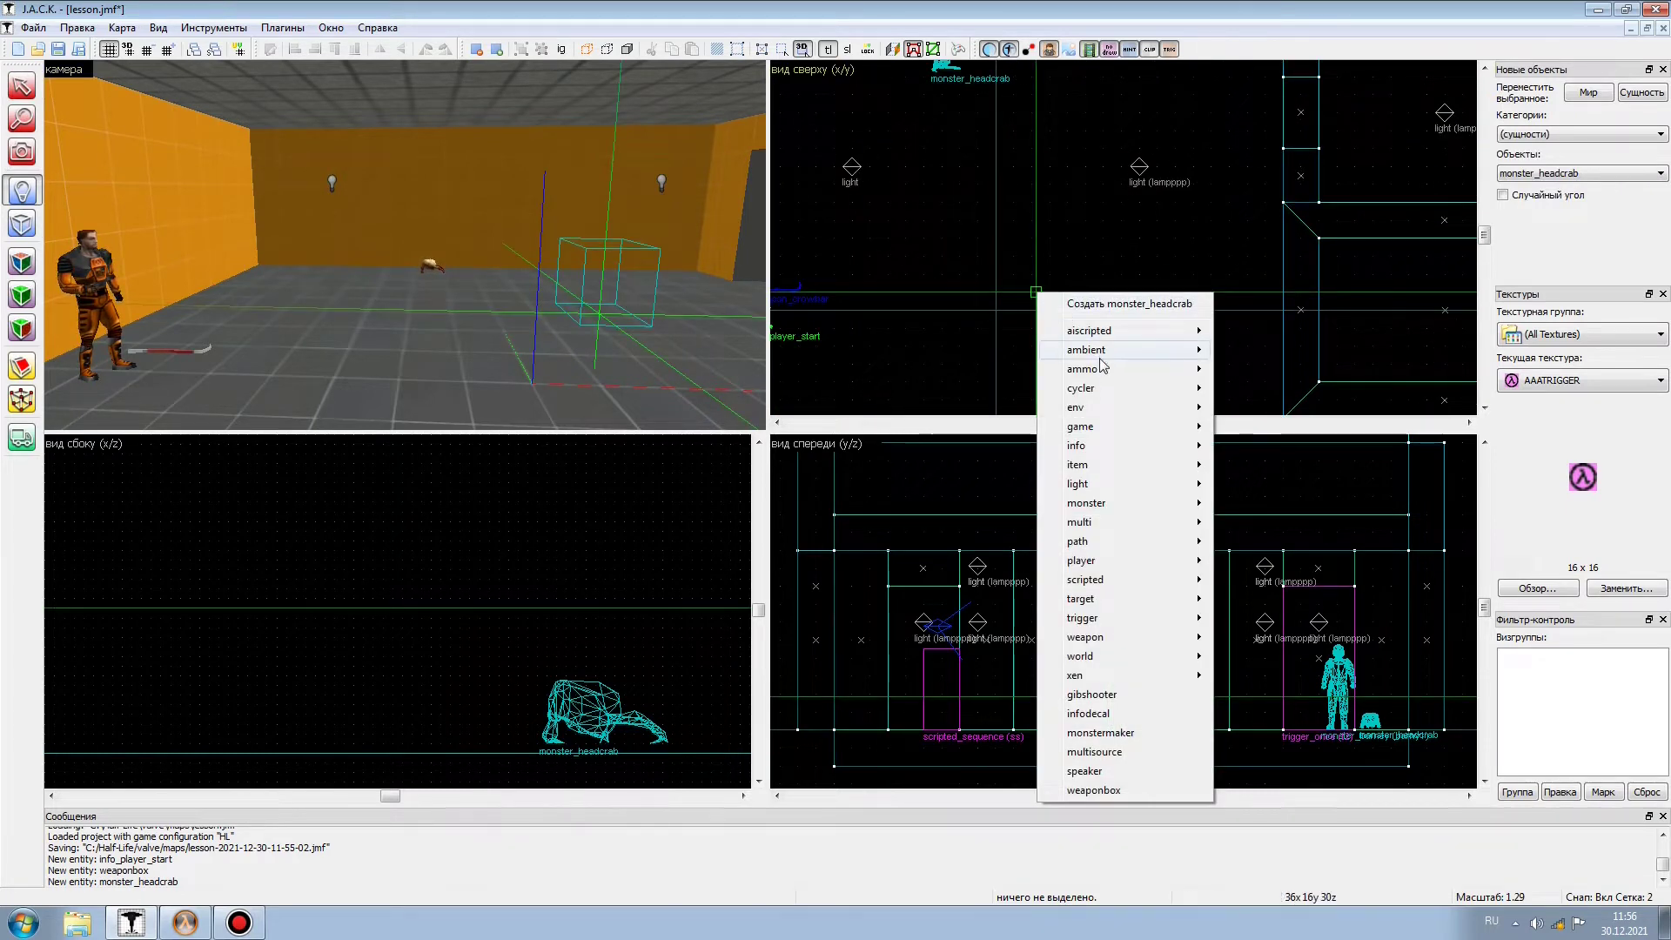
mouse_move(1088, 503)
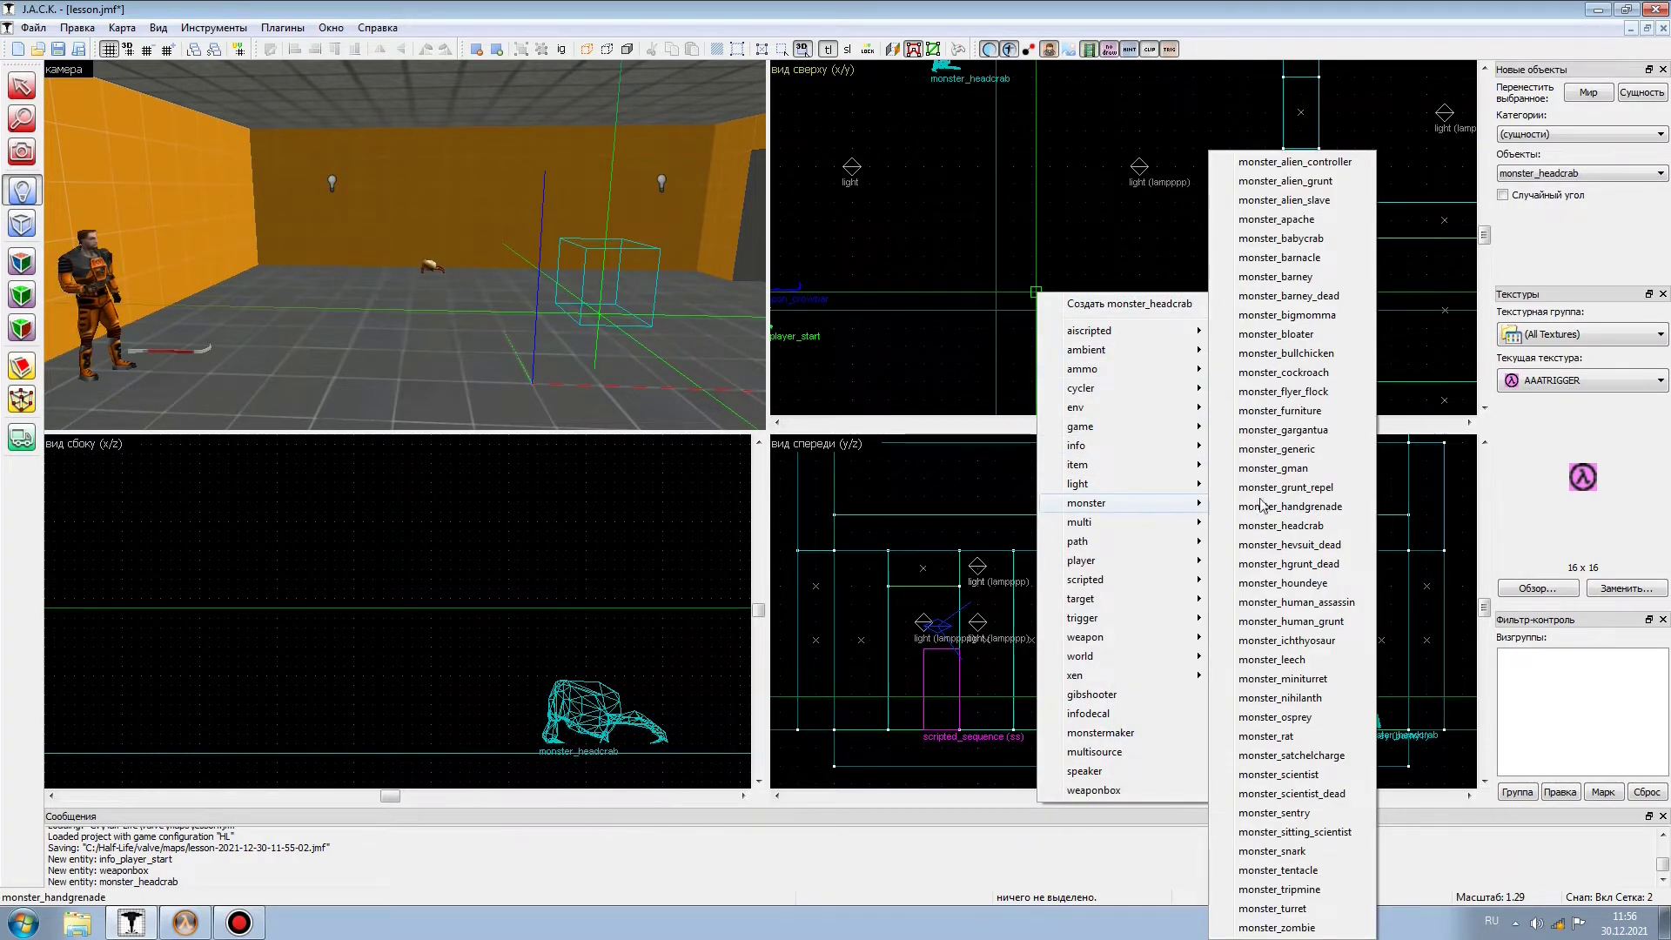
click(1277, 927)
- Lower the zombie until its feet rest on the floor at the player start's level
key(shift+s)
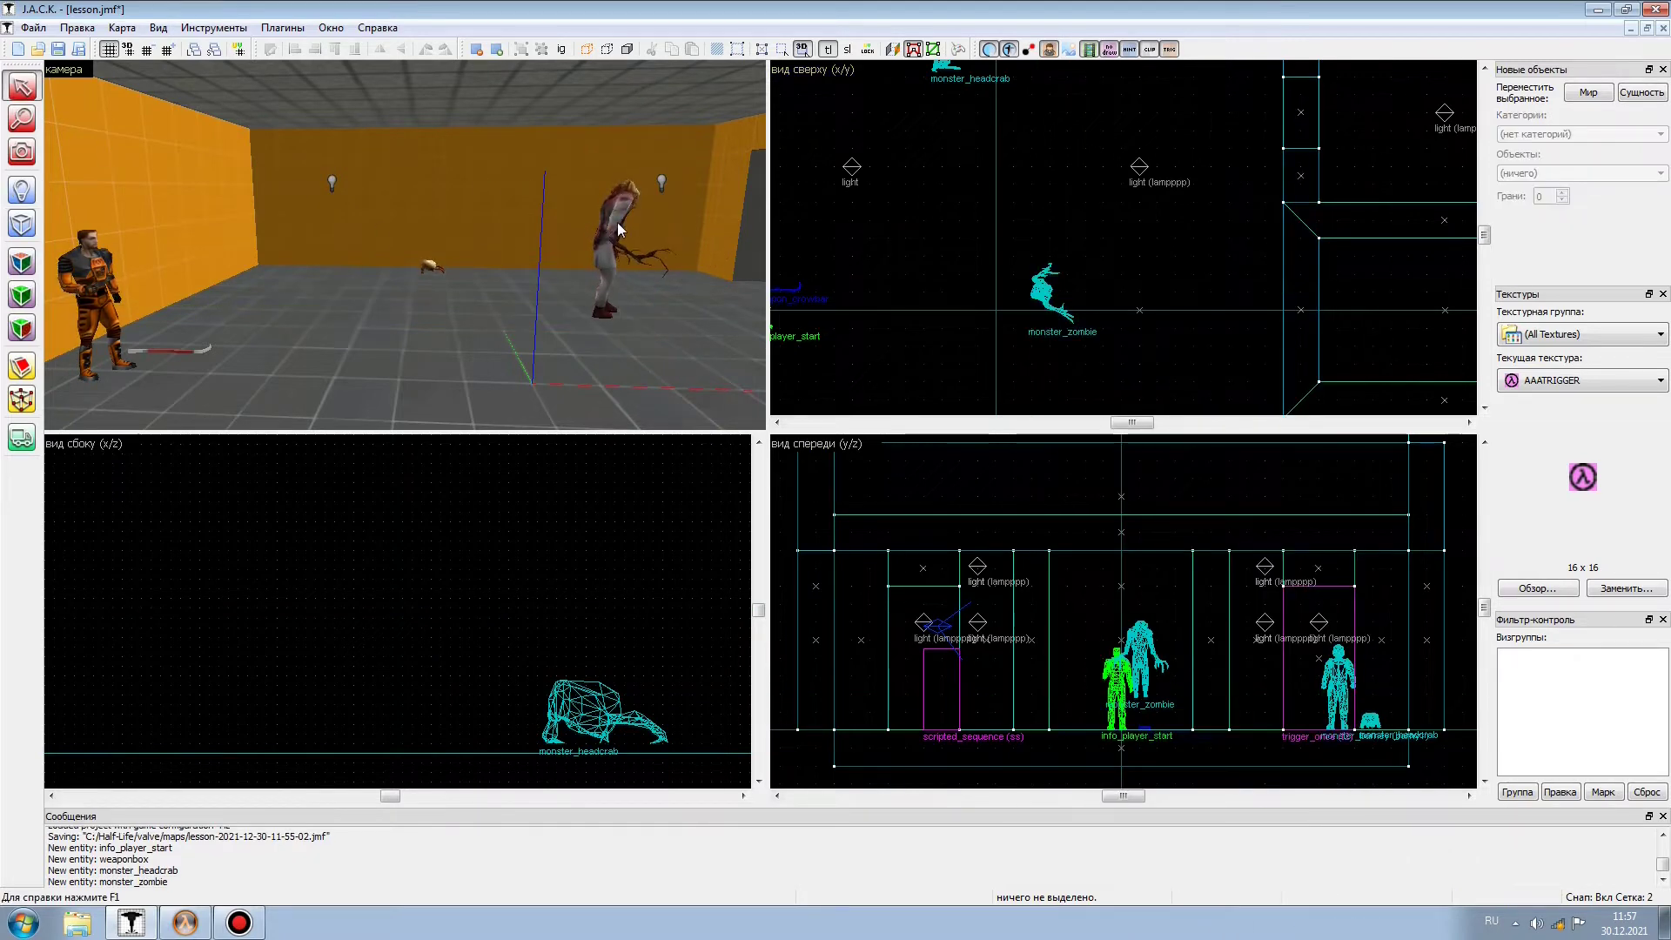
scroll(1131, 724, up, 4)
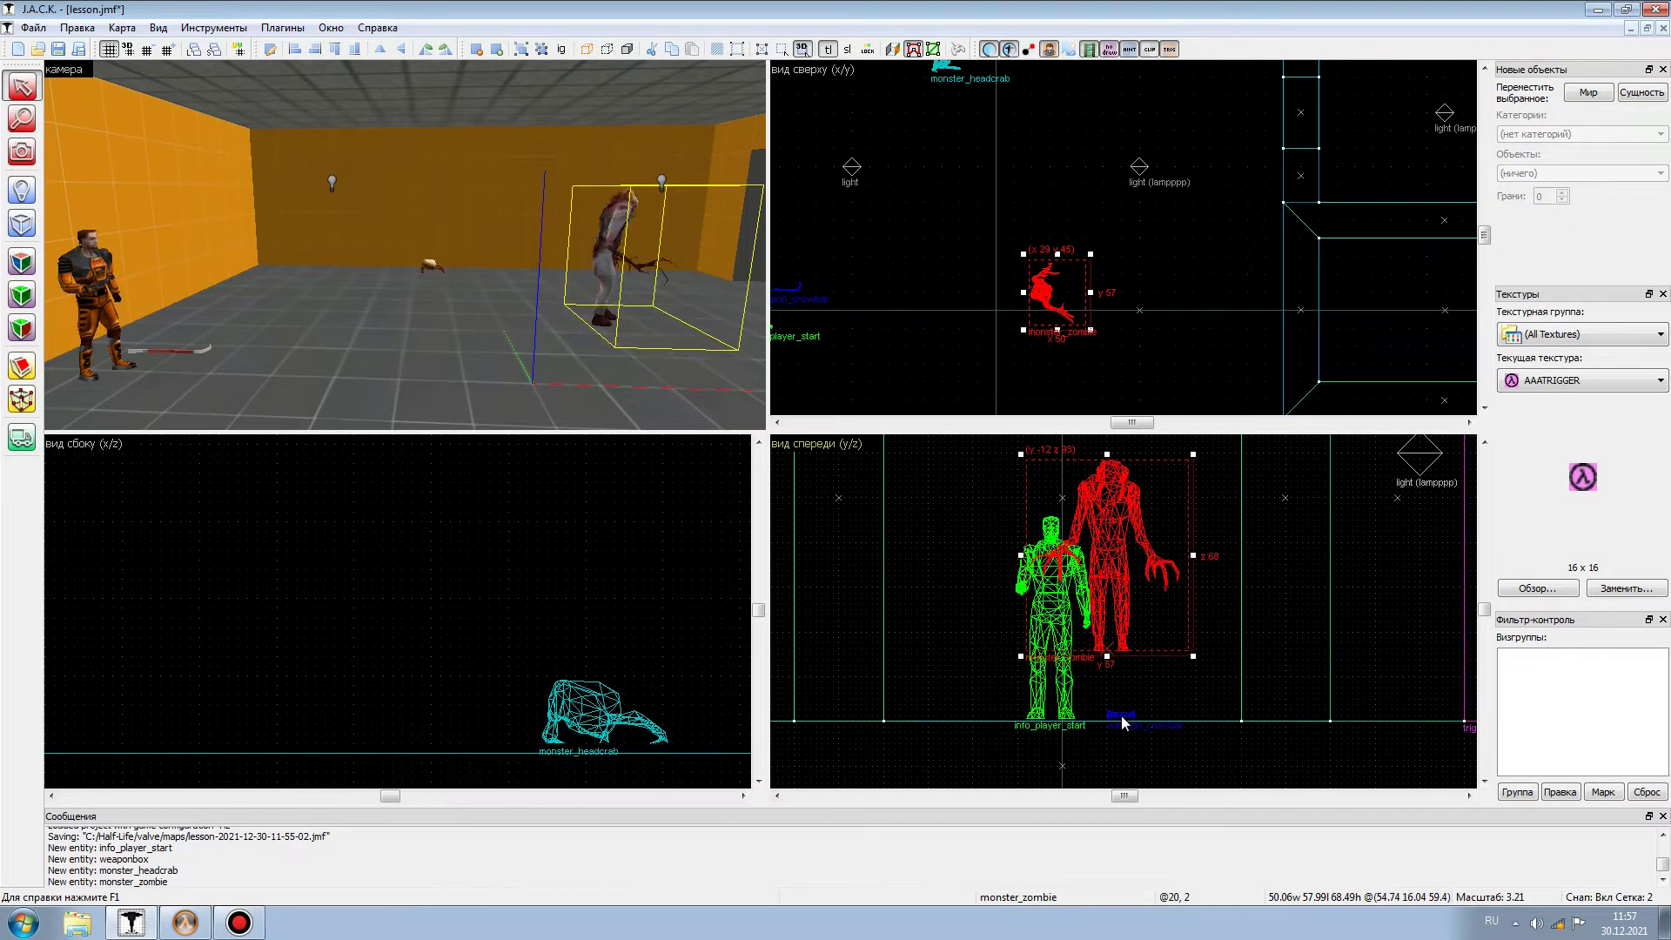
key(Down)
key(Down)
key(Down)
key(Down)
key(Down)
key(Down)
key(Down)
key(Down)
key(Down)
key(Down)
key(Down)
click(1137, 755)
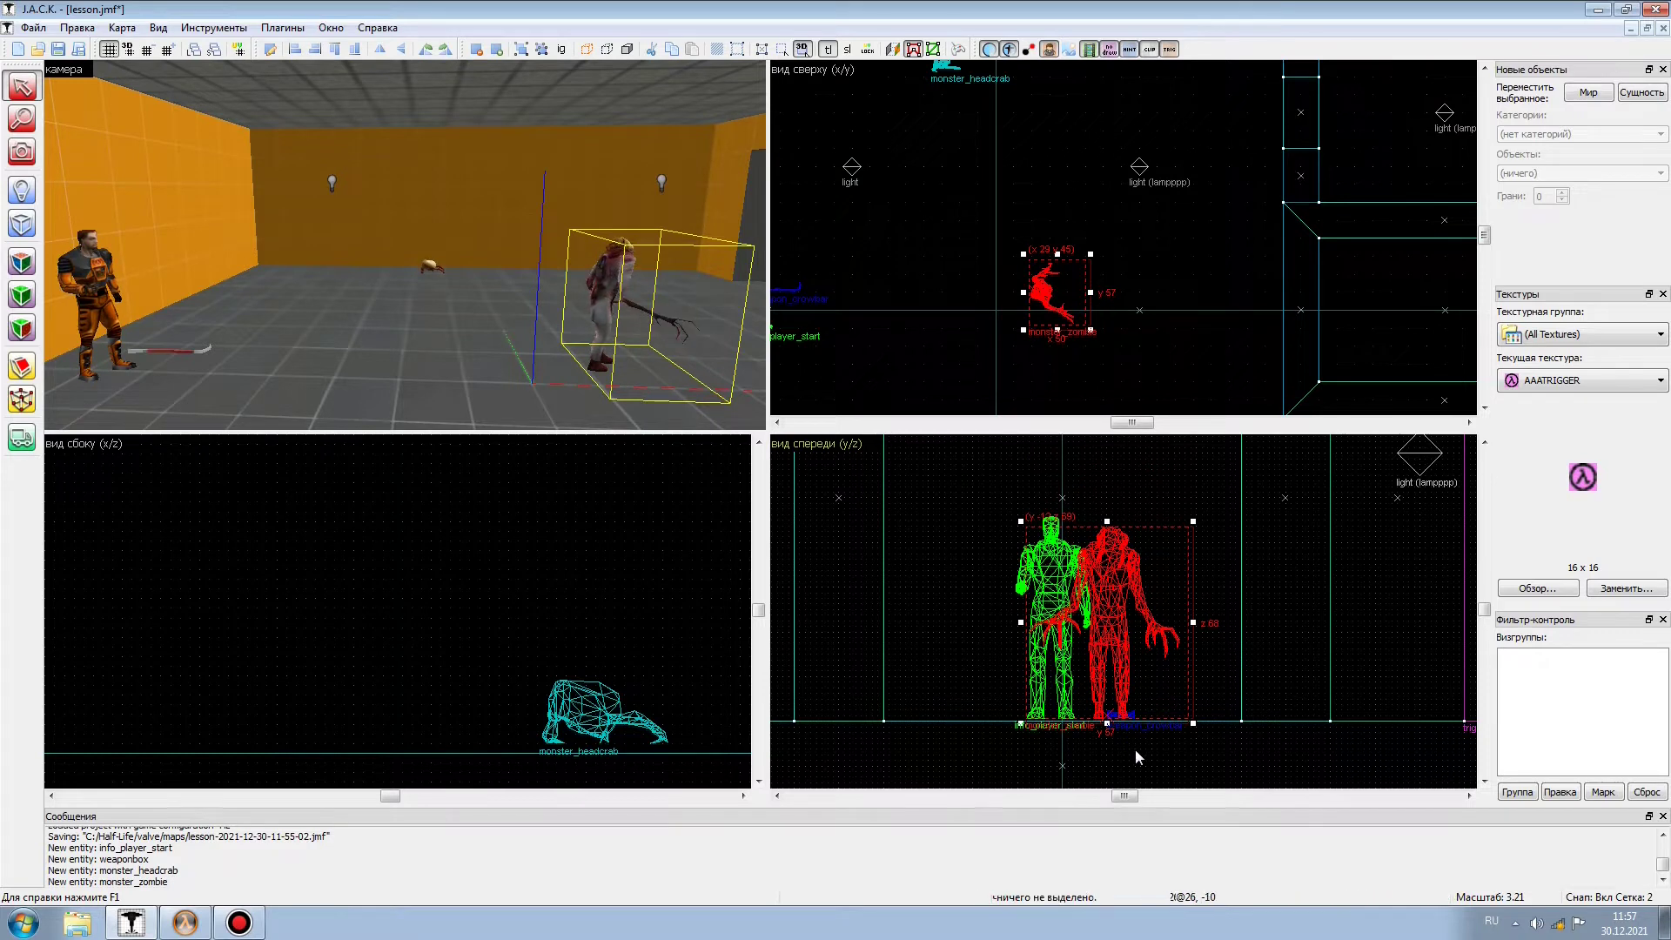
- Move the zombie across the floor plan so it is centred at about 37x 42y, and deselect it
click(612, 291)
scroll(985, 279, up, 2)
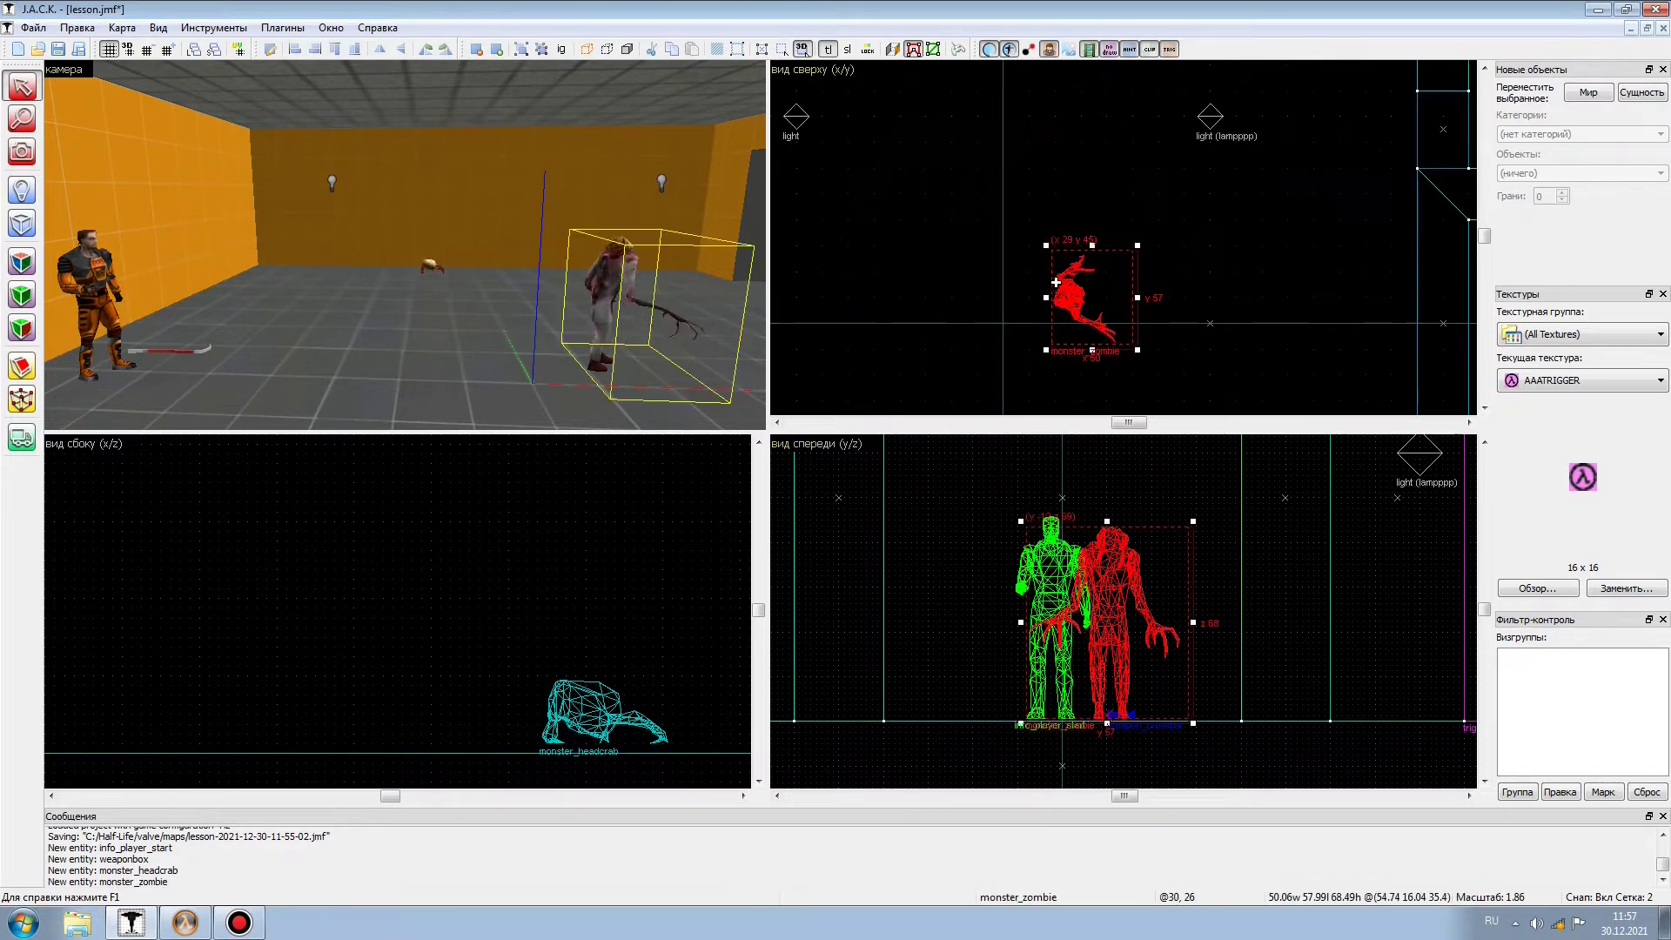
drag(1053, 279, 1010, 215)
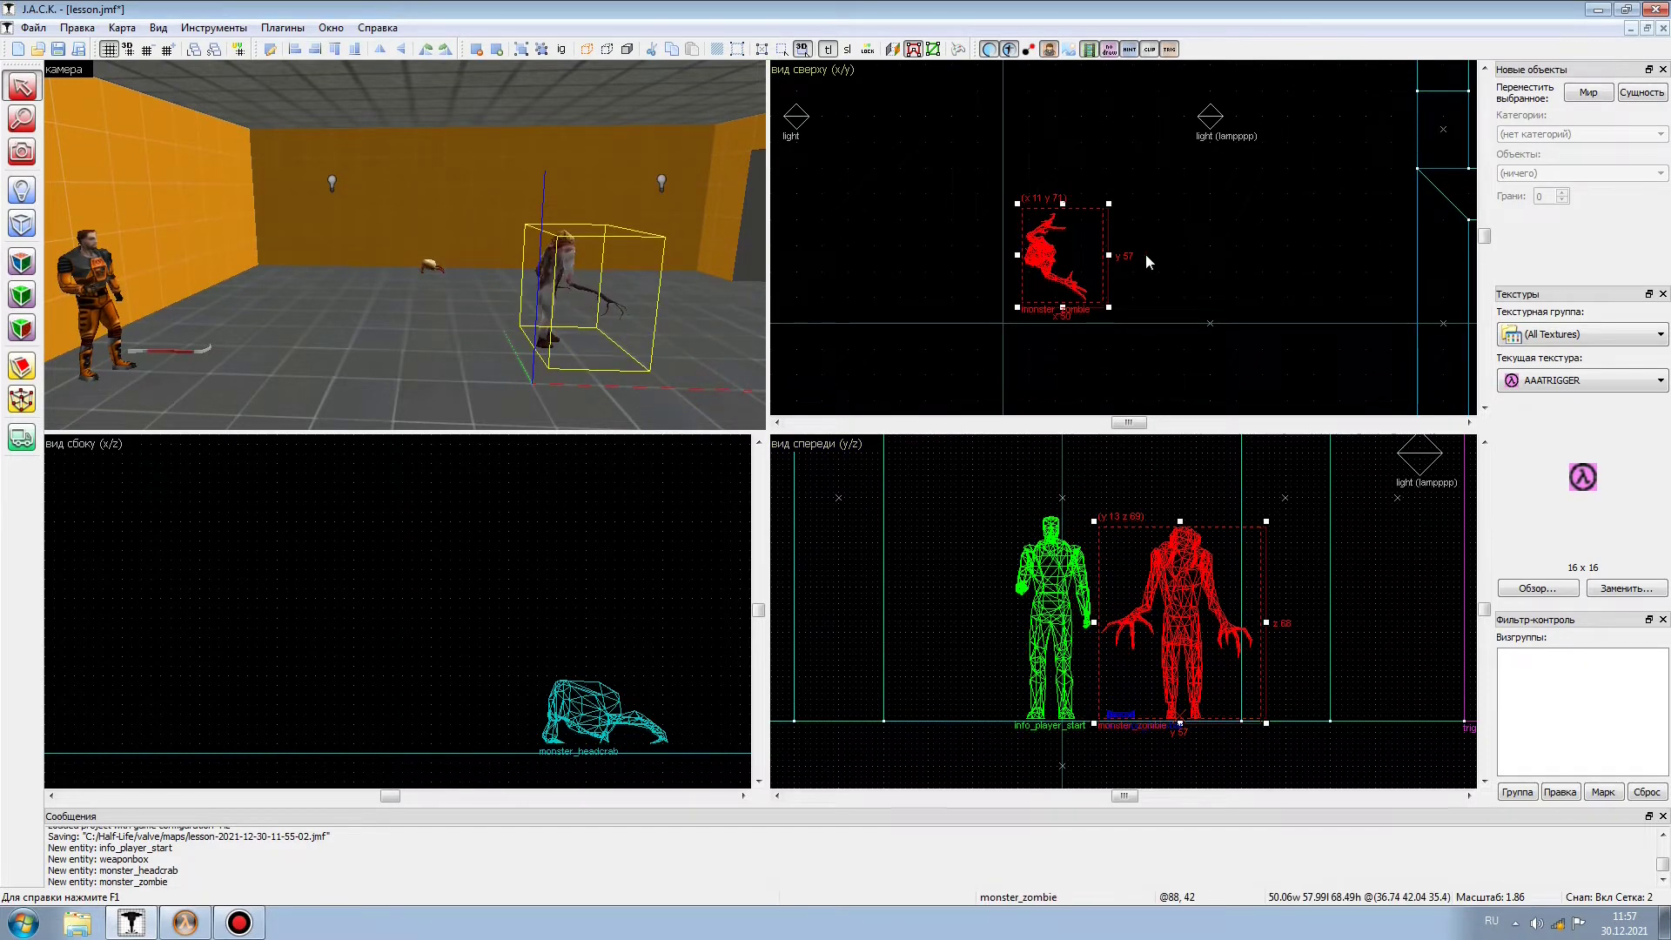
key(Escape)
- Open the zombie's object properties and go through its attribute list
scroll(979, 297, down, 3)
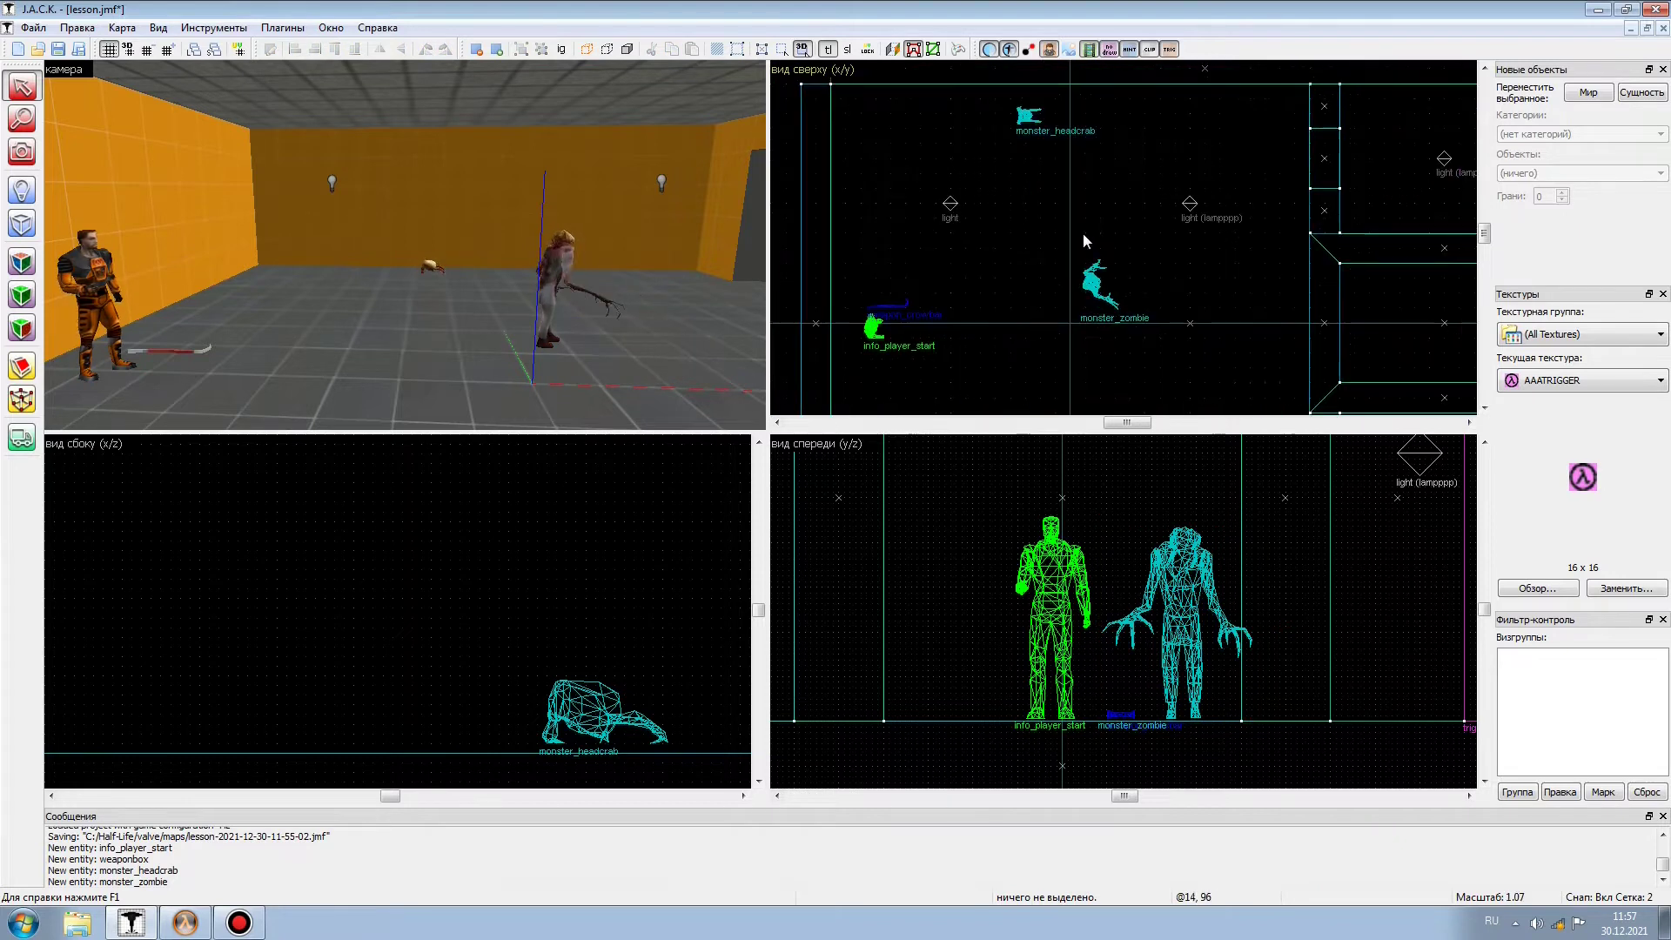
click(1093, 280)
right_click(1088, 279)
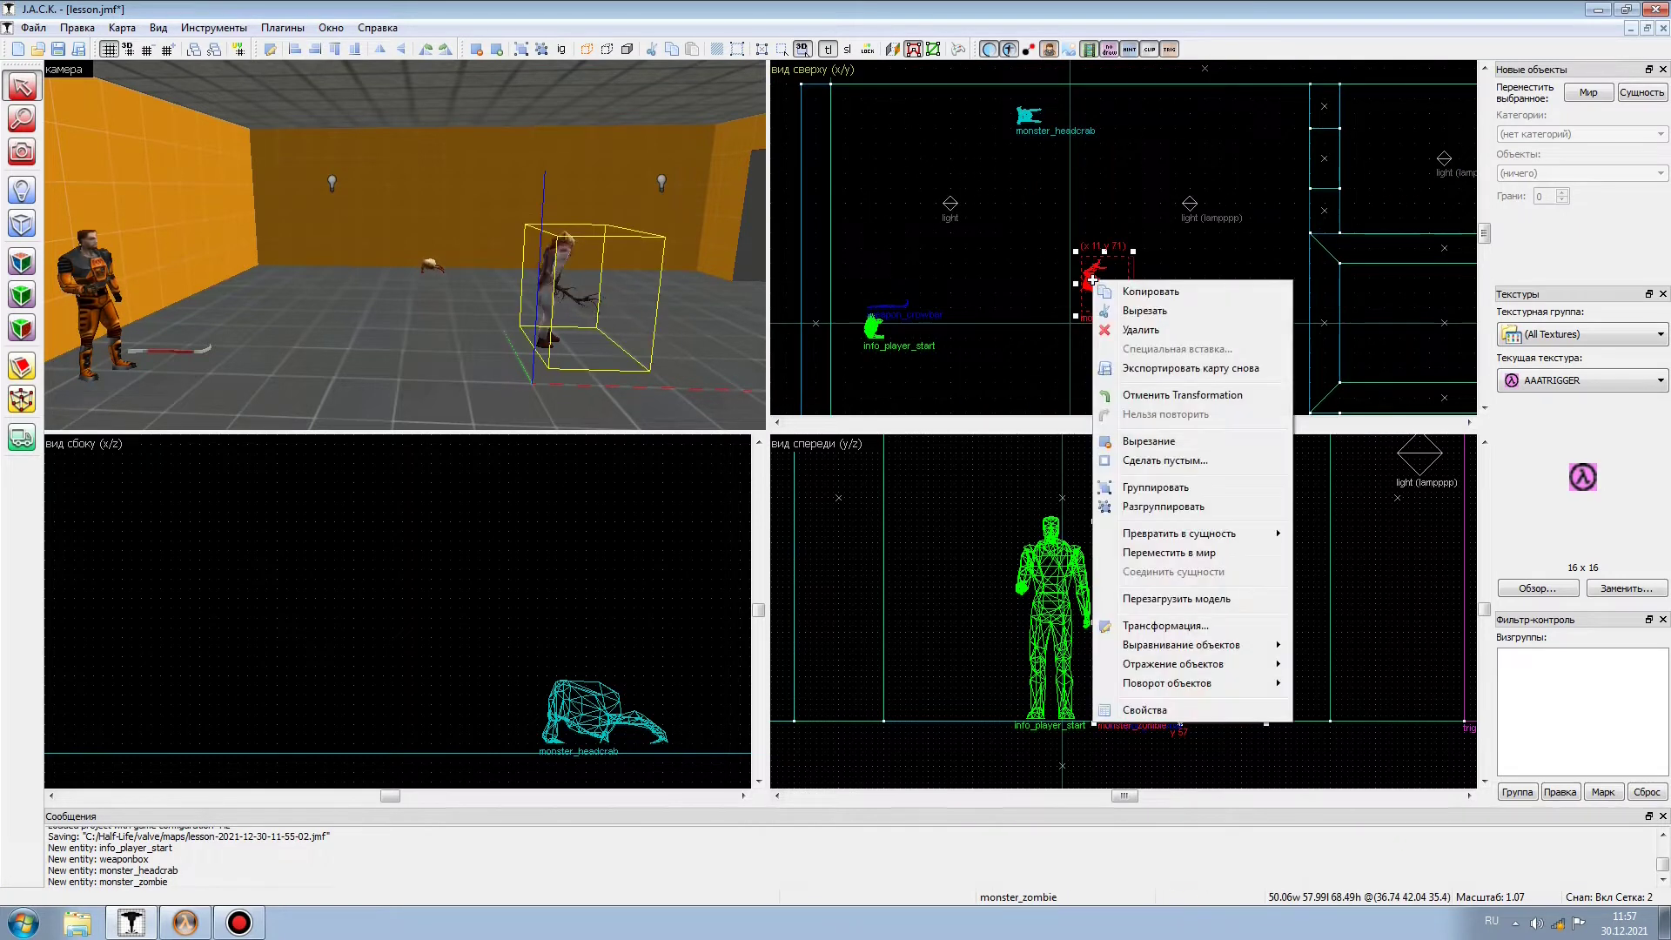
click(1143, 710)
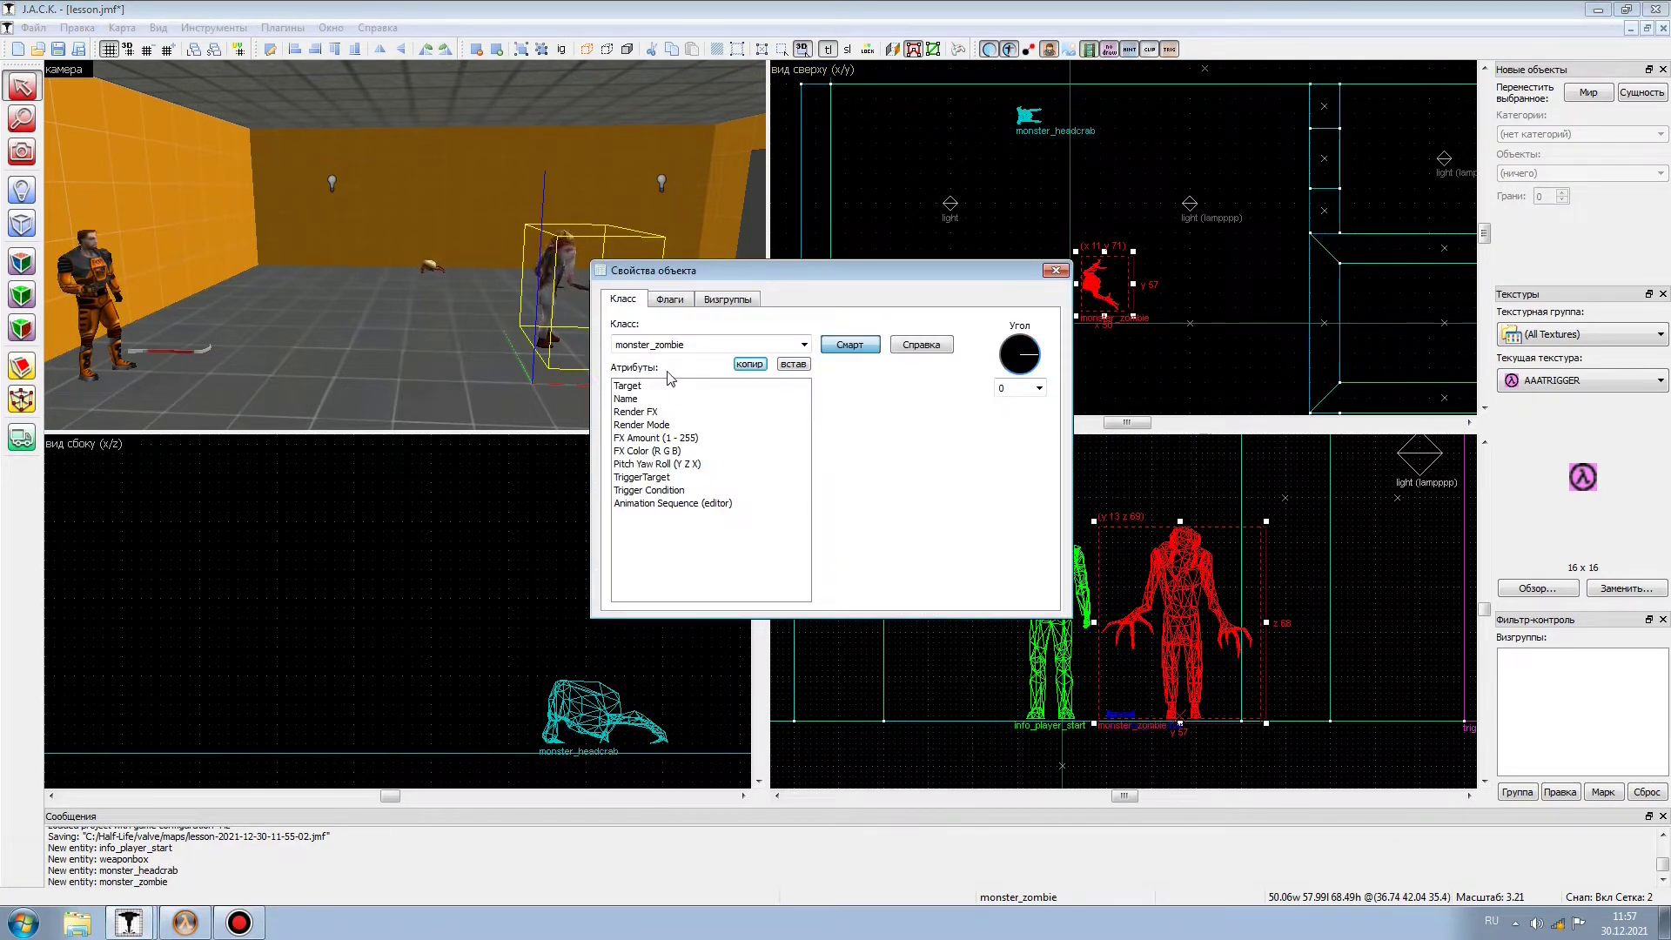
click(651, 388)
key(Down)
key(Down)
key(Down)
key(Down)
key(Down)
key(Down)
key(Down)
key(Down)
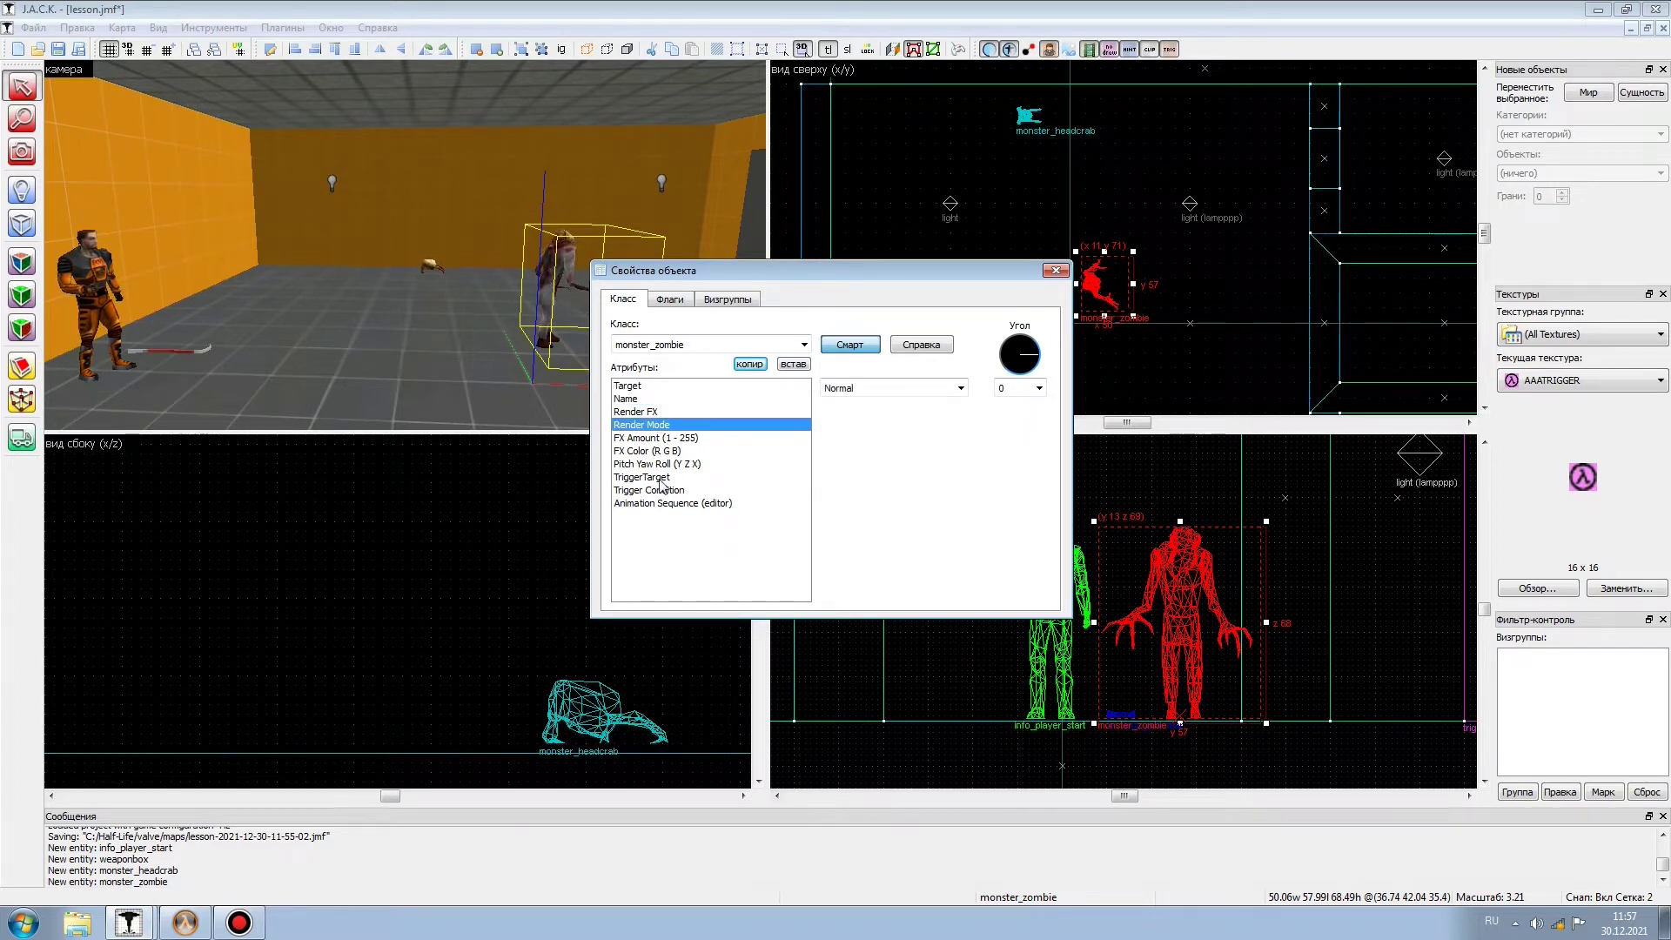
- Examine the zombie's Name, Render FX, Render Mode, FX Amount, FX Color and Pitch Yaw Roll attributes
click(644, 401)
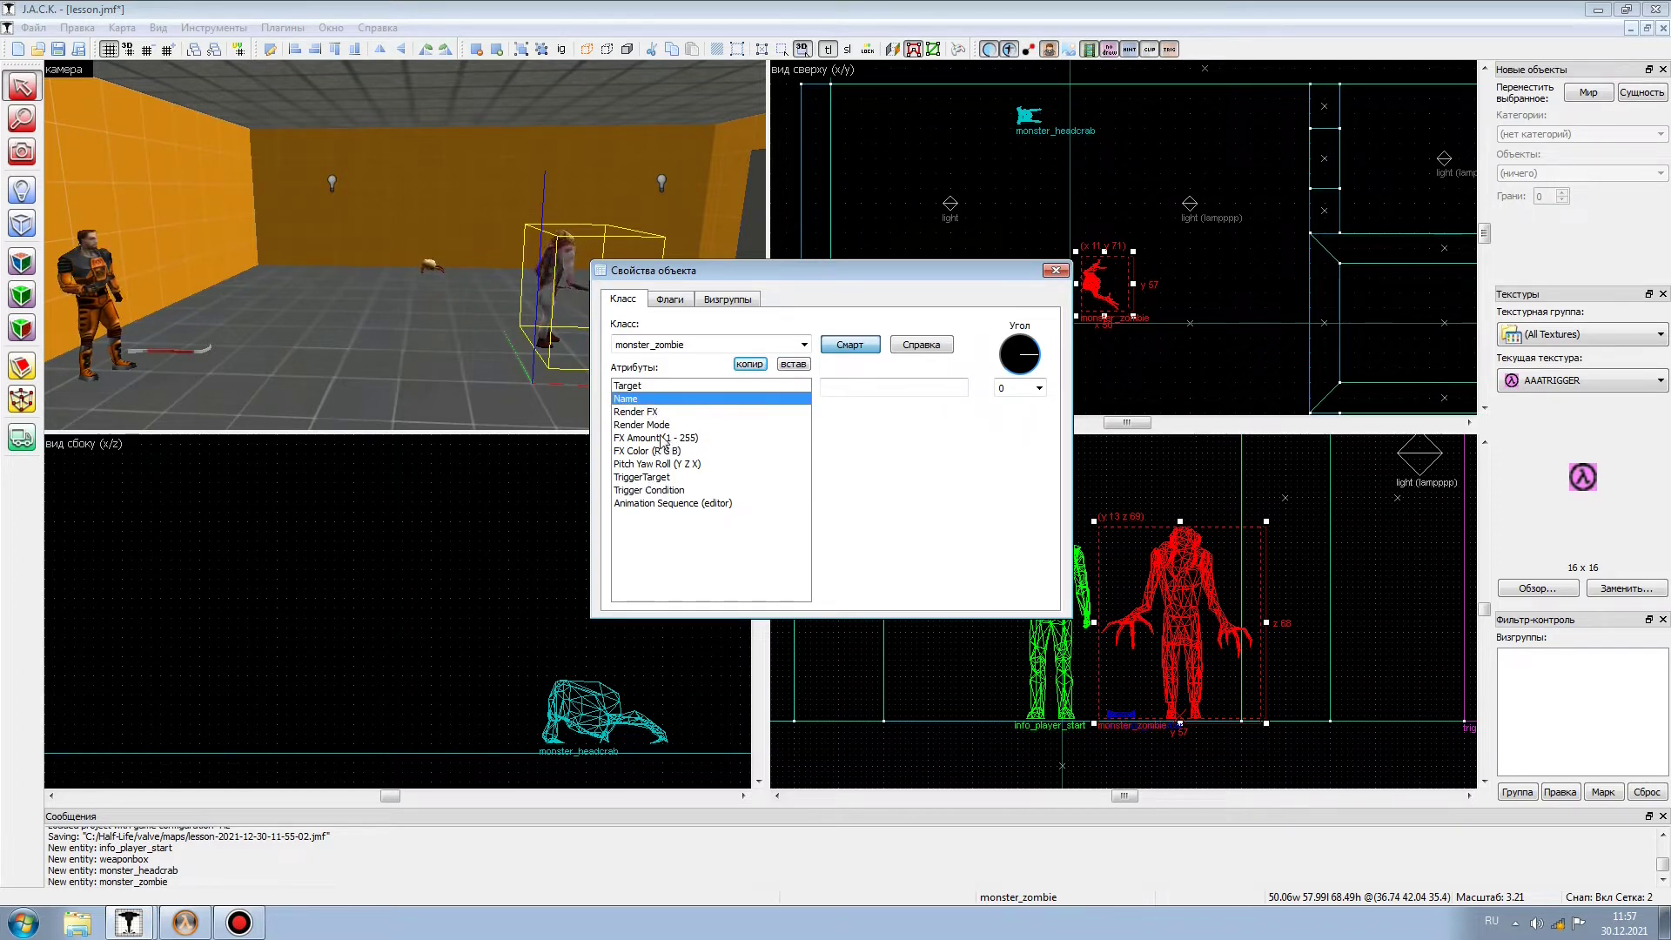
click(660, 437)
click(643, 415)
click(646, 426)
click(654, 439)
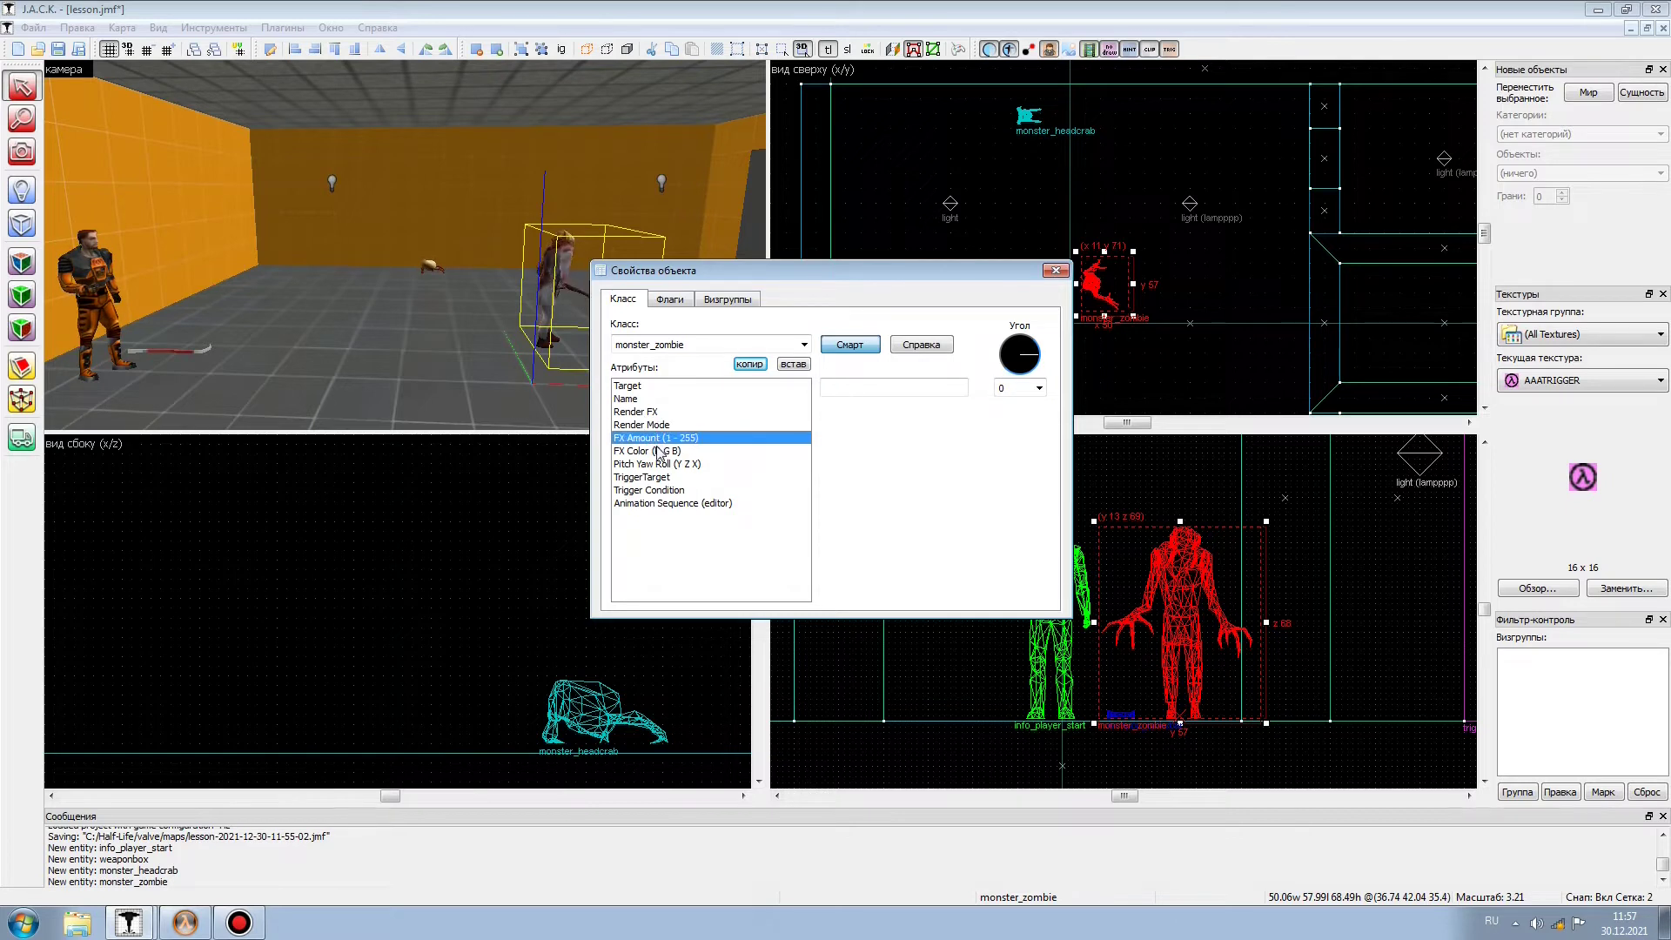
click(666, 453)
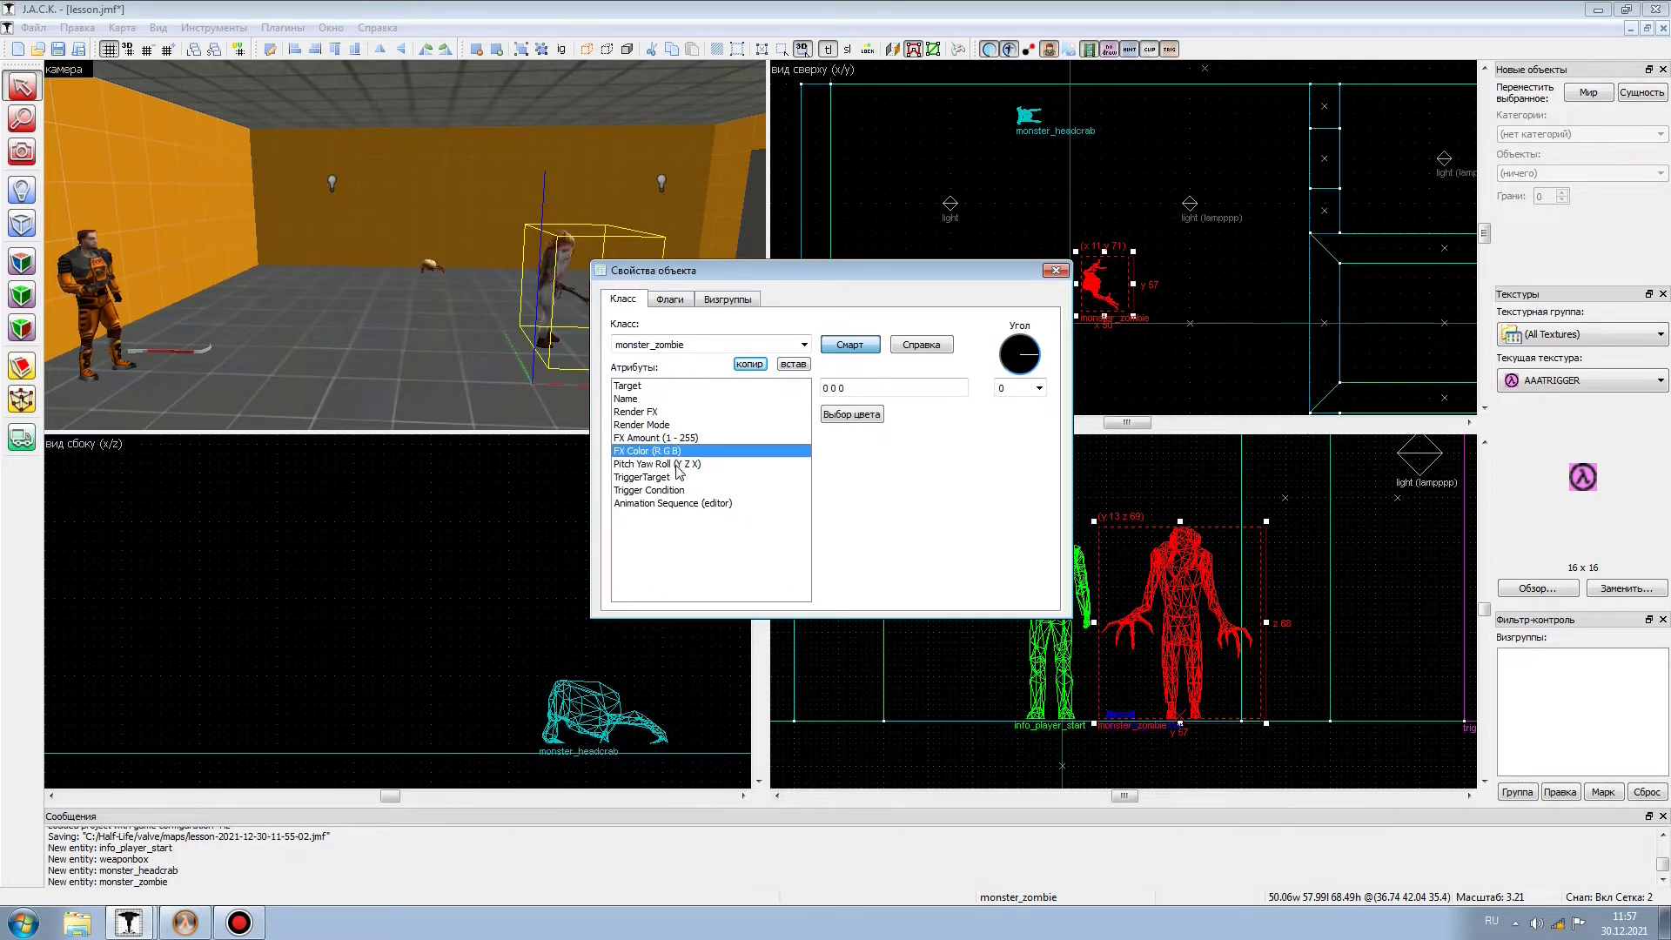
click(678, 465)
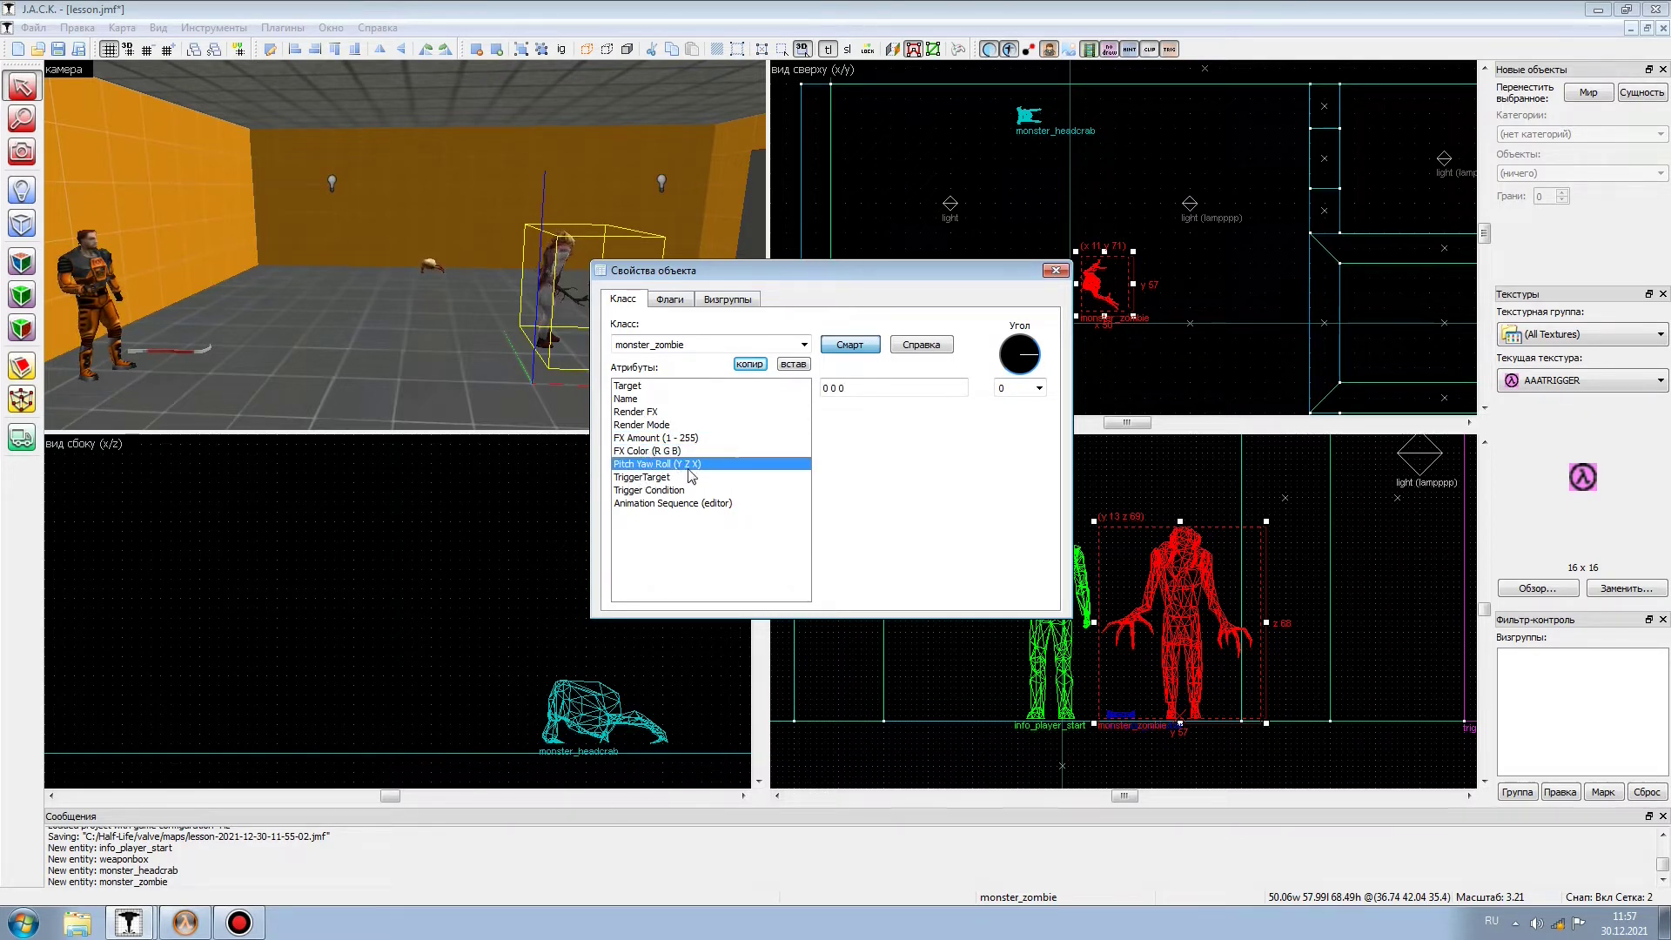
click(853, 388)
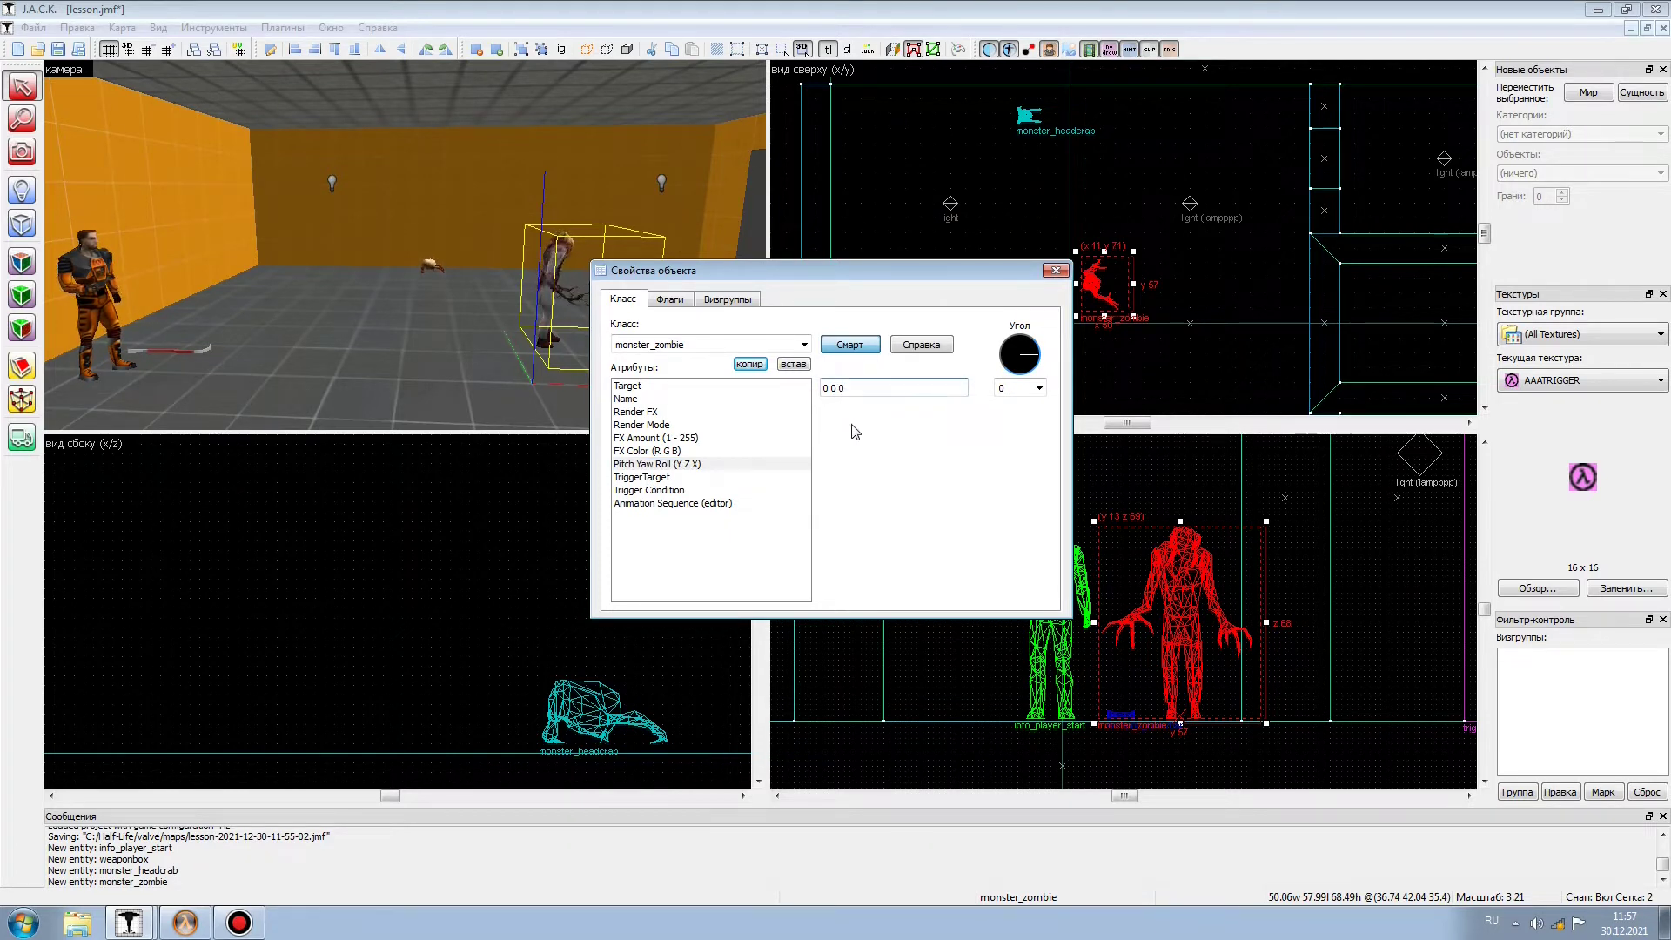
- Examine the zombie's TriggerTarget and Animation Sequence attributes and the options available for Trigger Condition
click(666, 477)
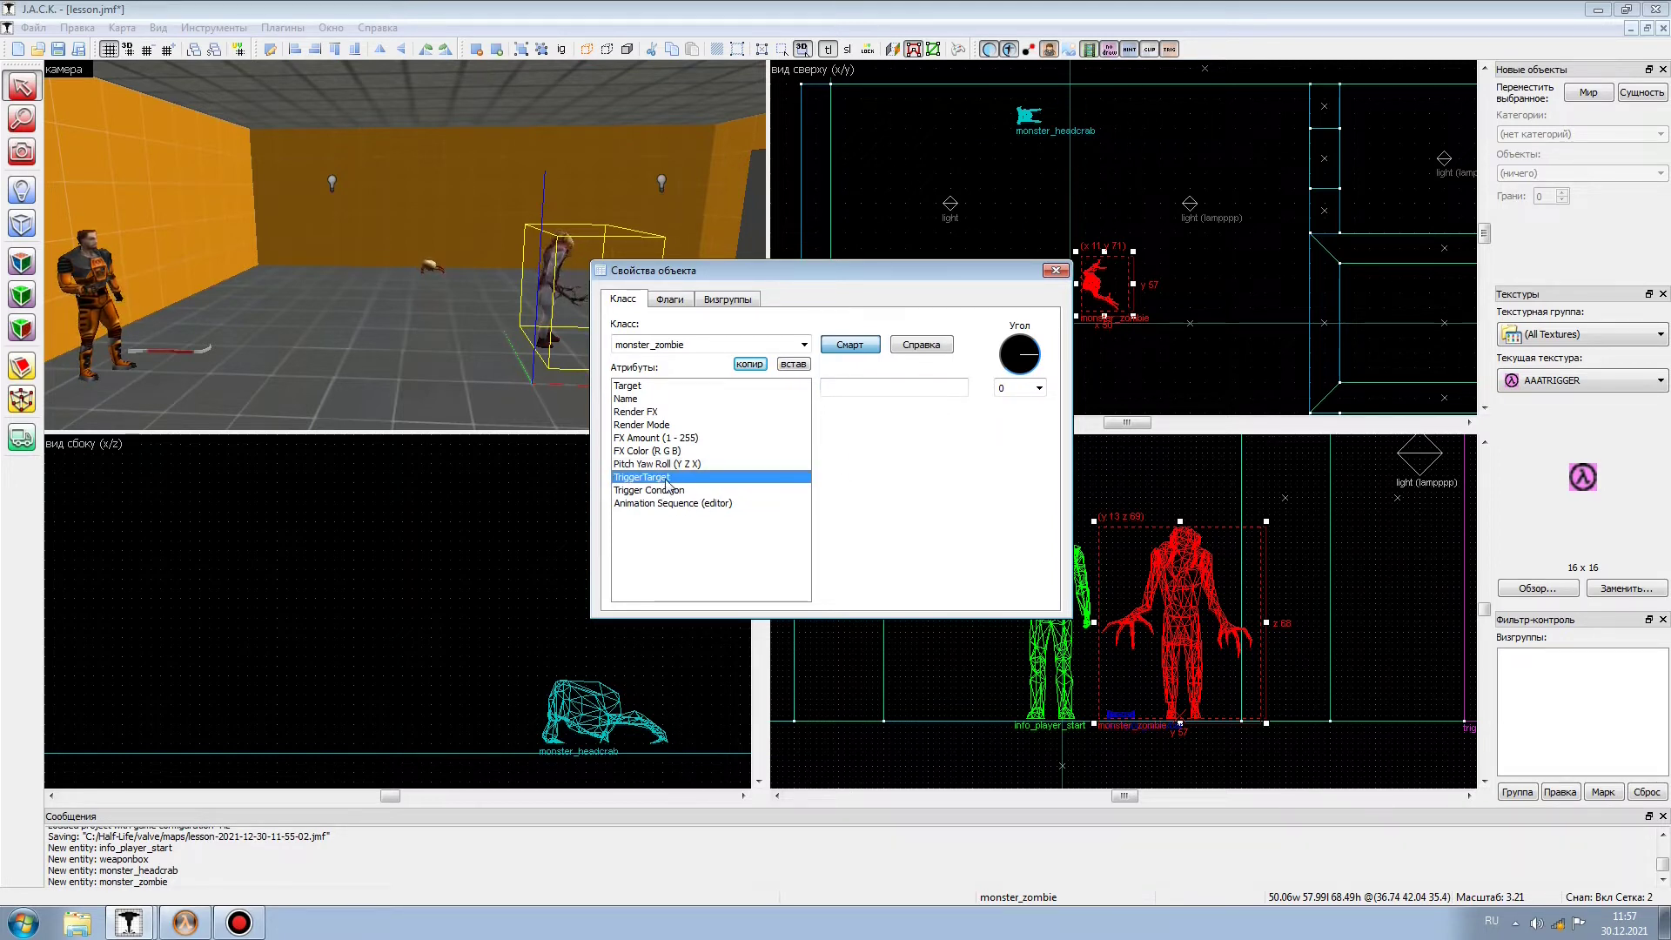
click(667, 490)
click(712, 504)
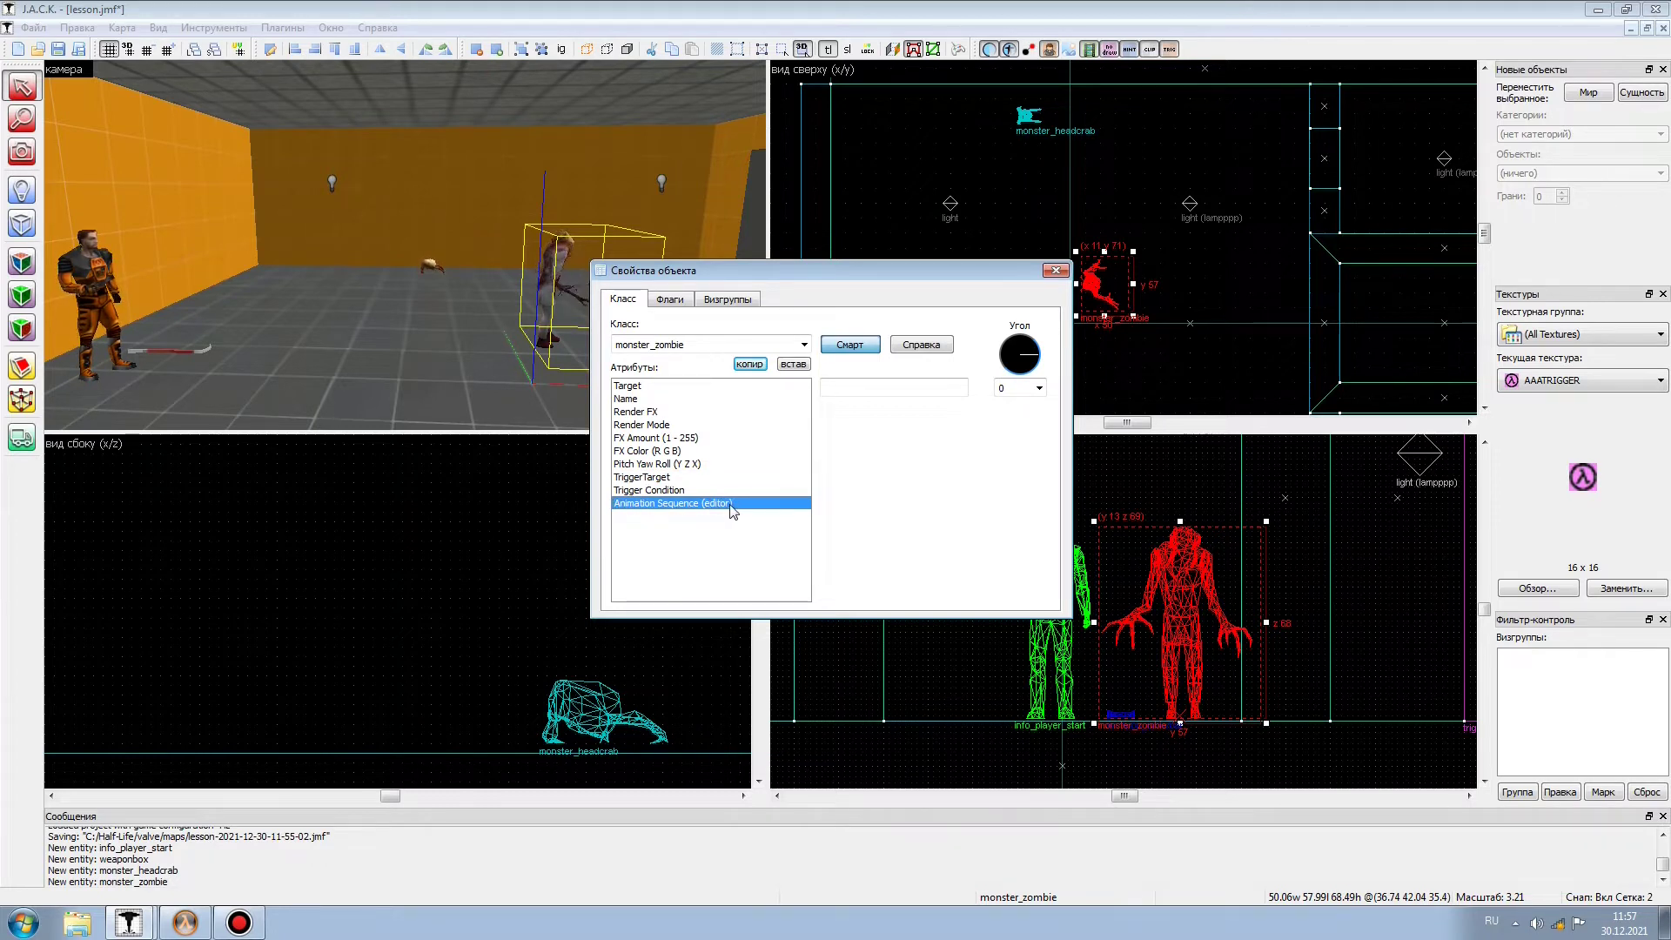
click(665, 490)
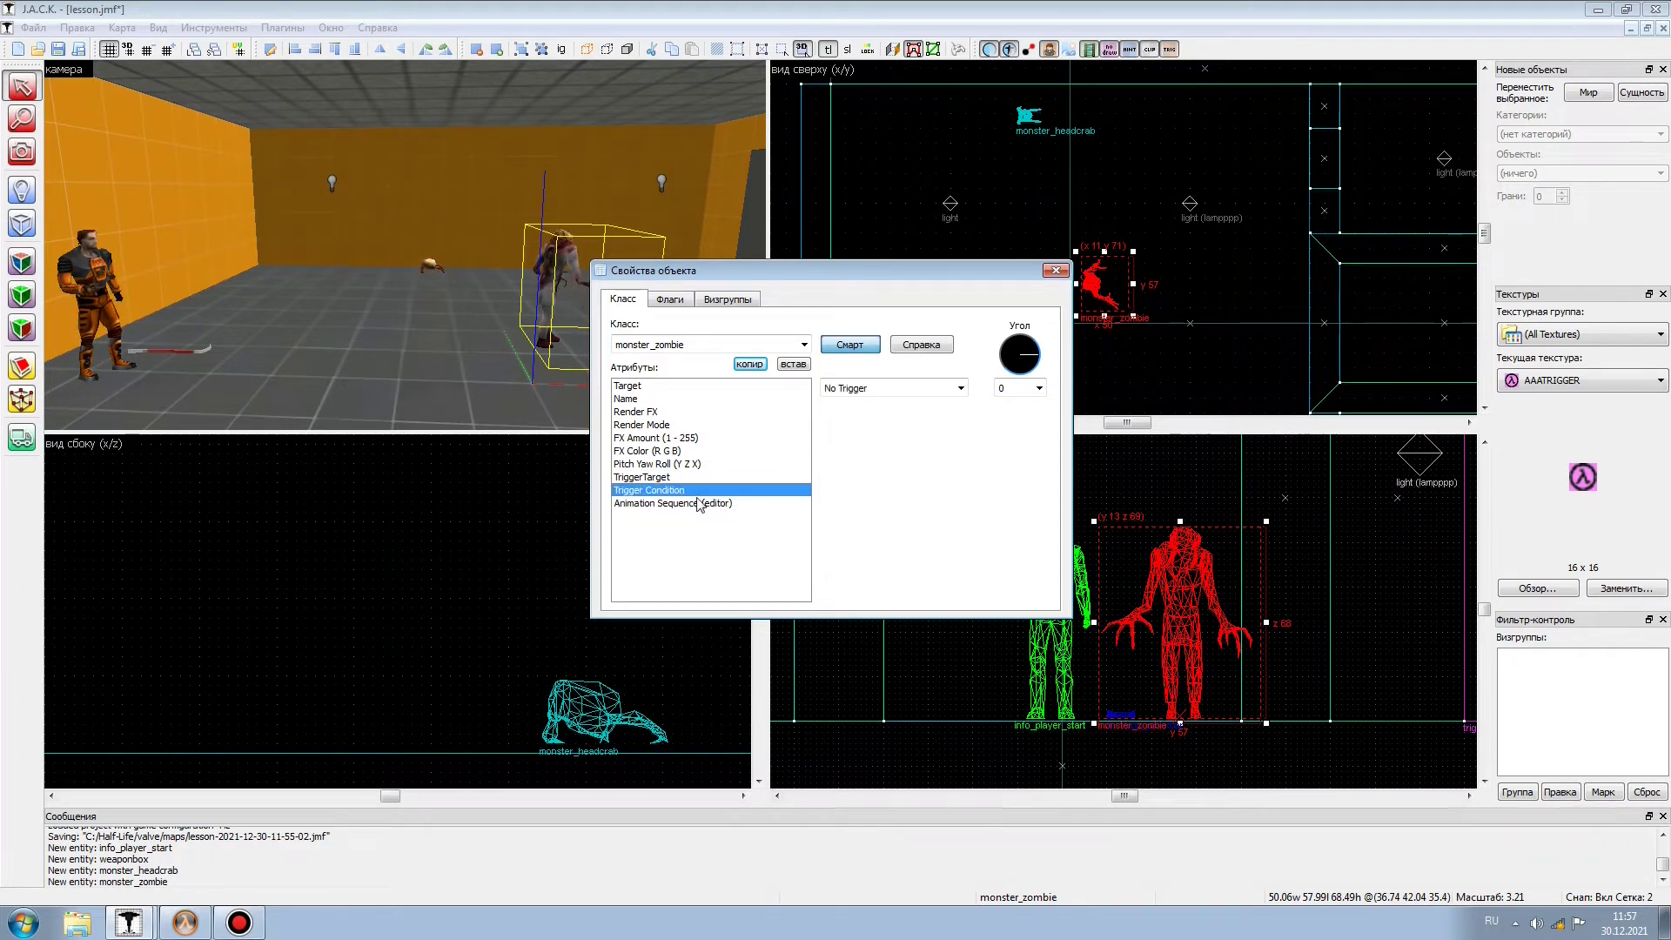
click(960, 388)
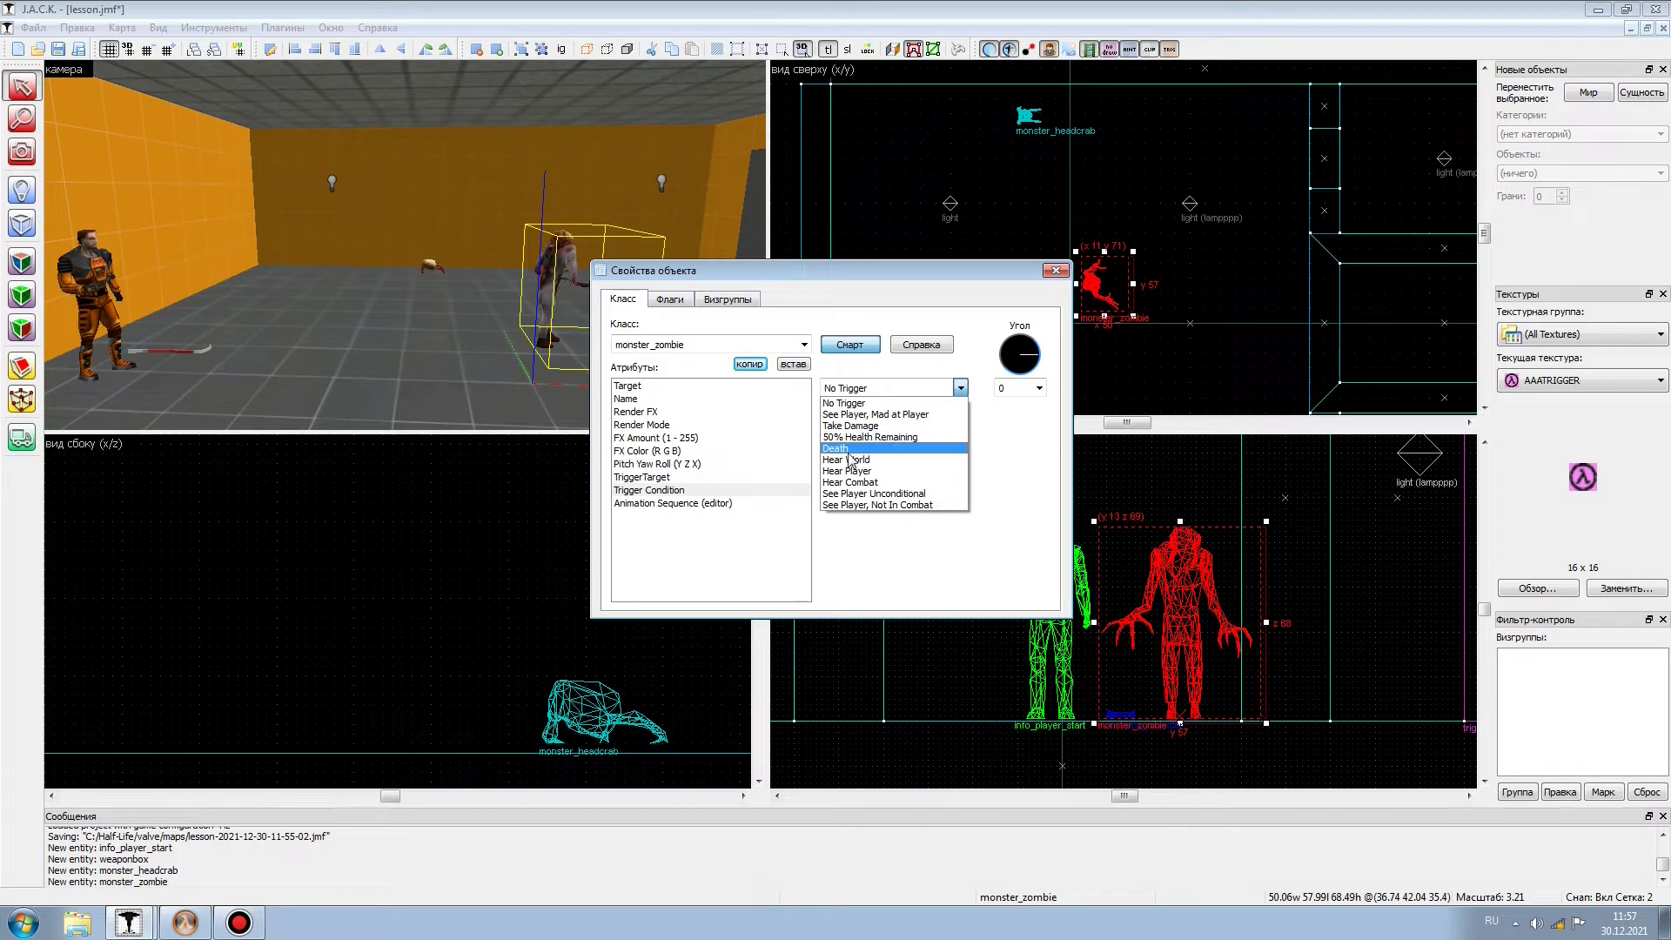
click(755, 442)
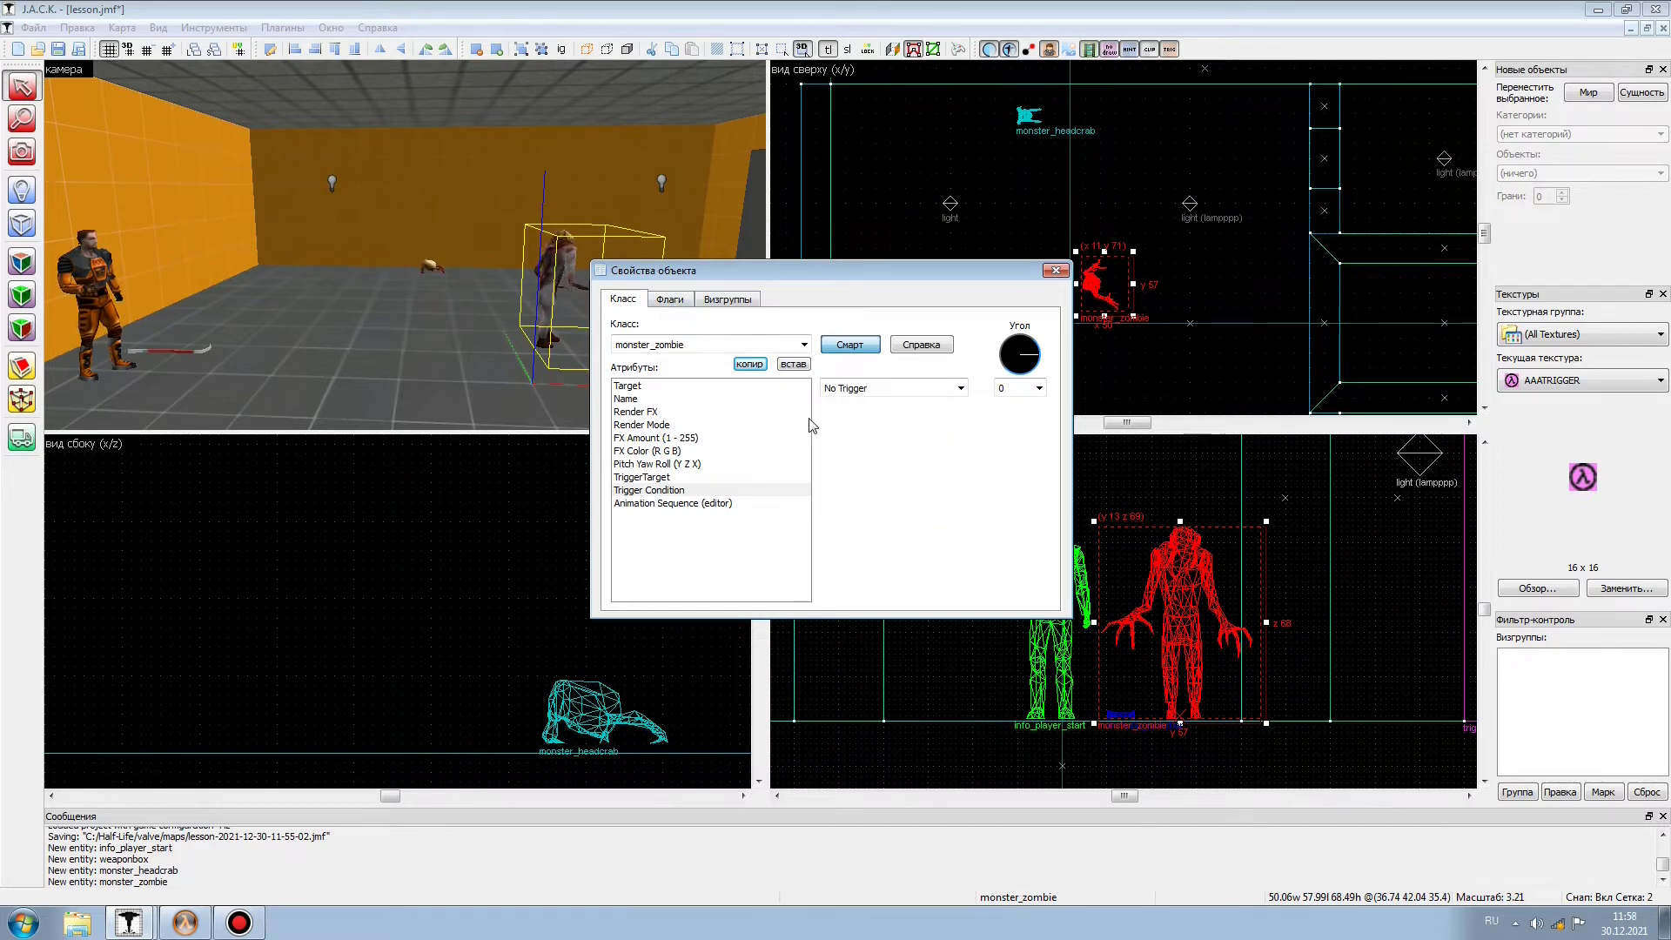
- Review the zombie's flags, close its properties and deselect it
click(670, 298)
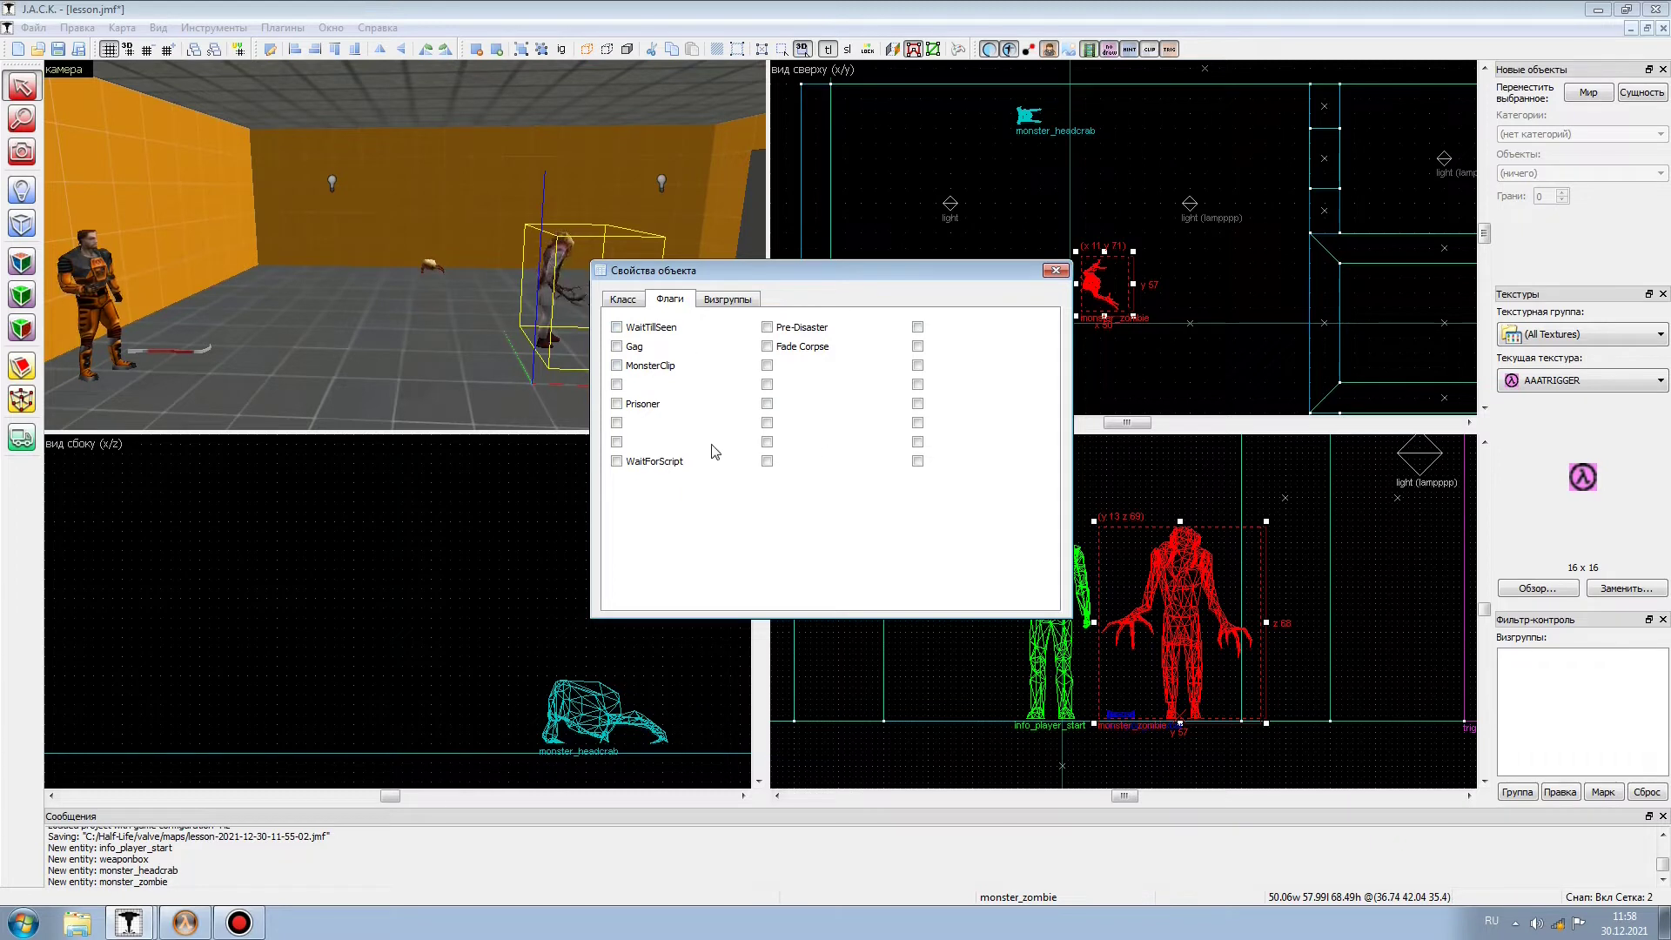
click(623, 299)
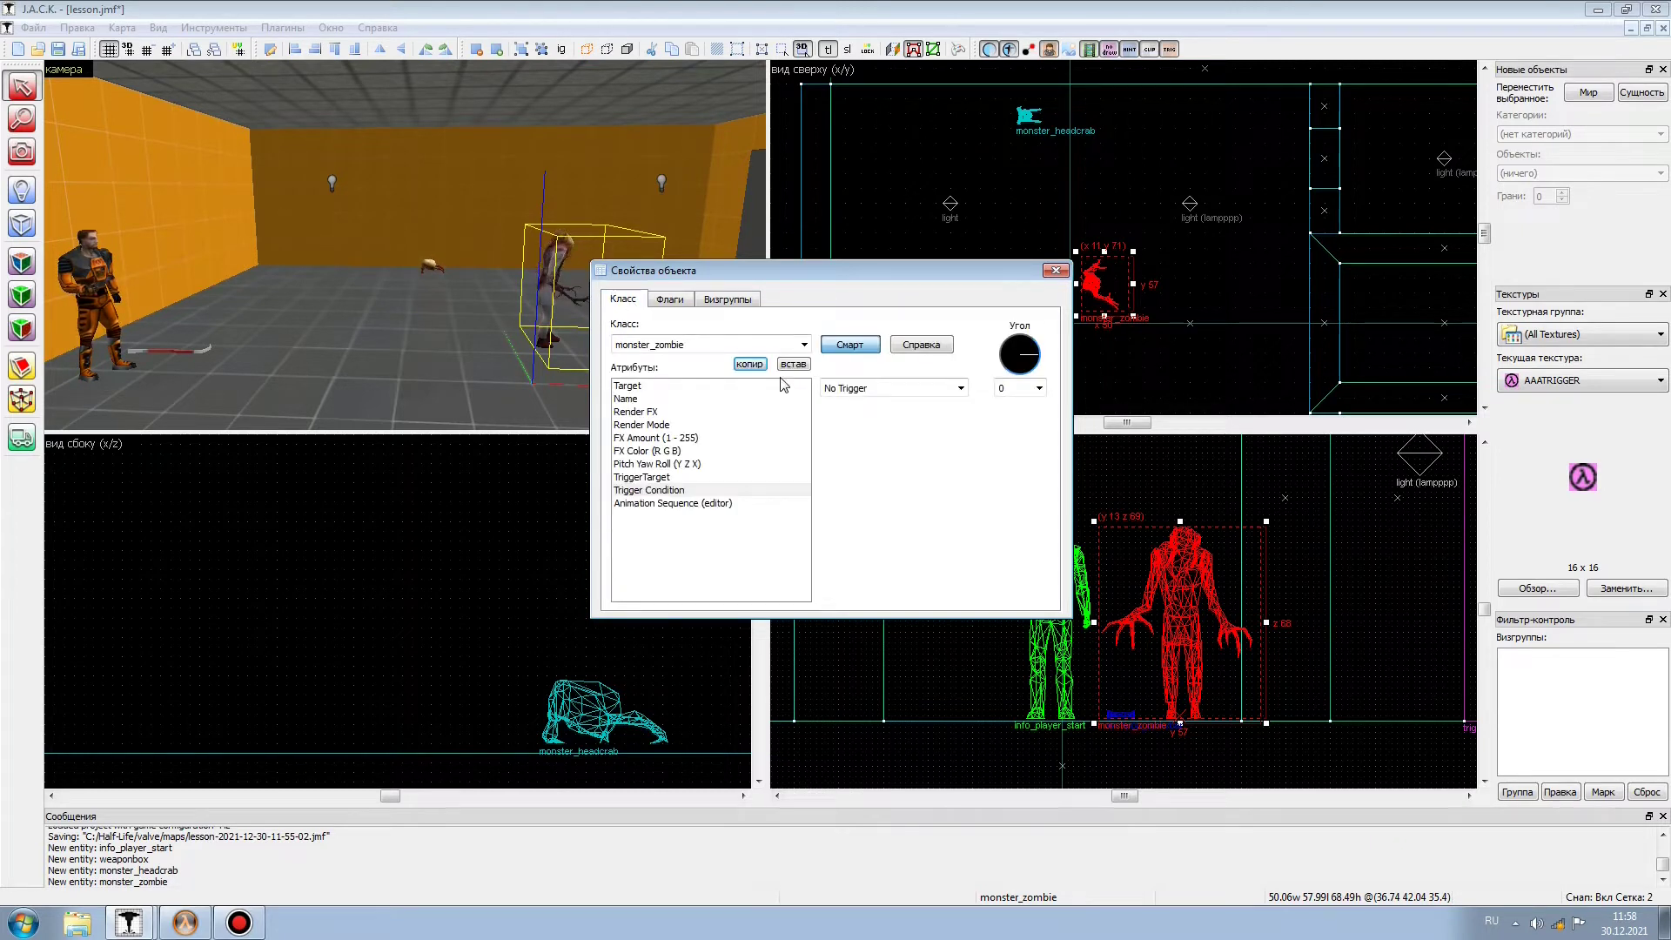
click(1055, 272)
click(959, 275)
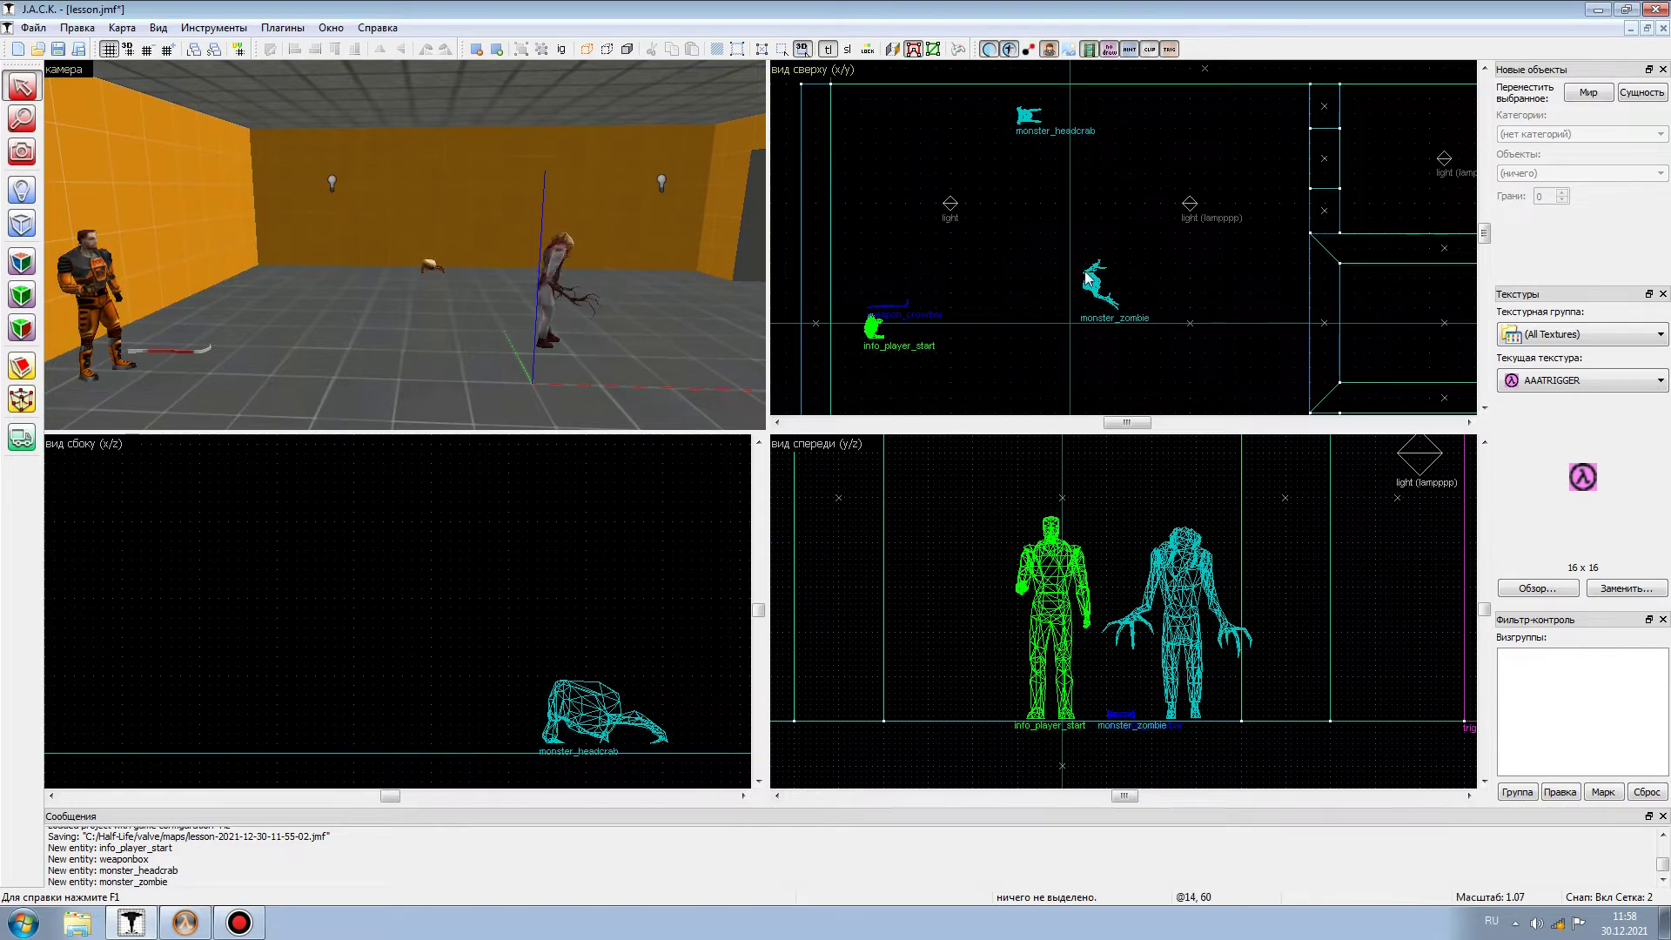
- Fly the camera into the other room to monster_barney and find him in the floor plan
click(27, 154)
drag(296, 228, 404, 245)
key(w)
key(w)
key(w)
scroll(1005, 259, down, 3)
scroll(1238, 243, up, 3)
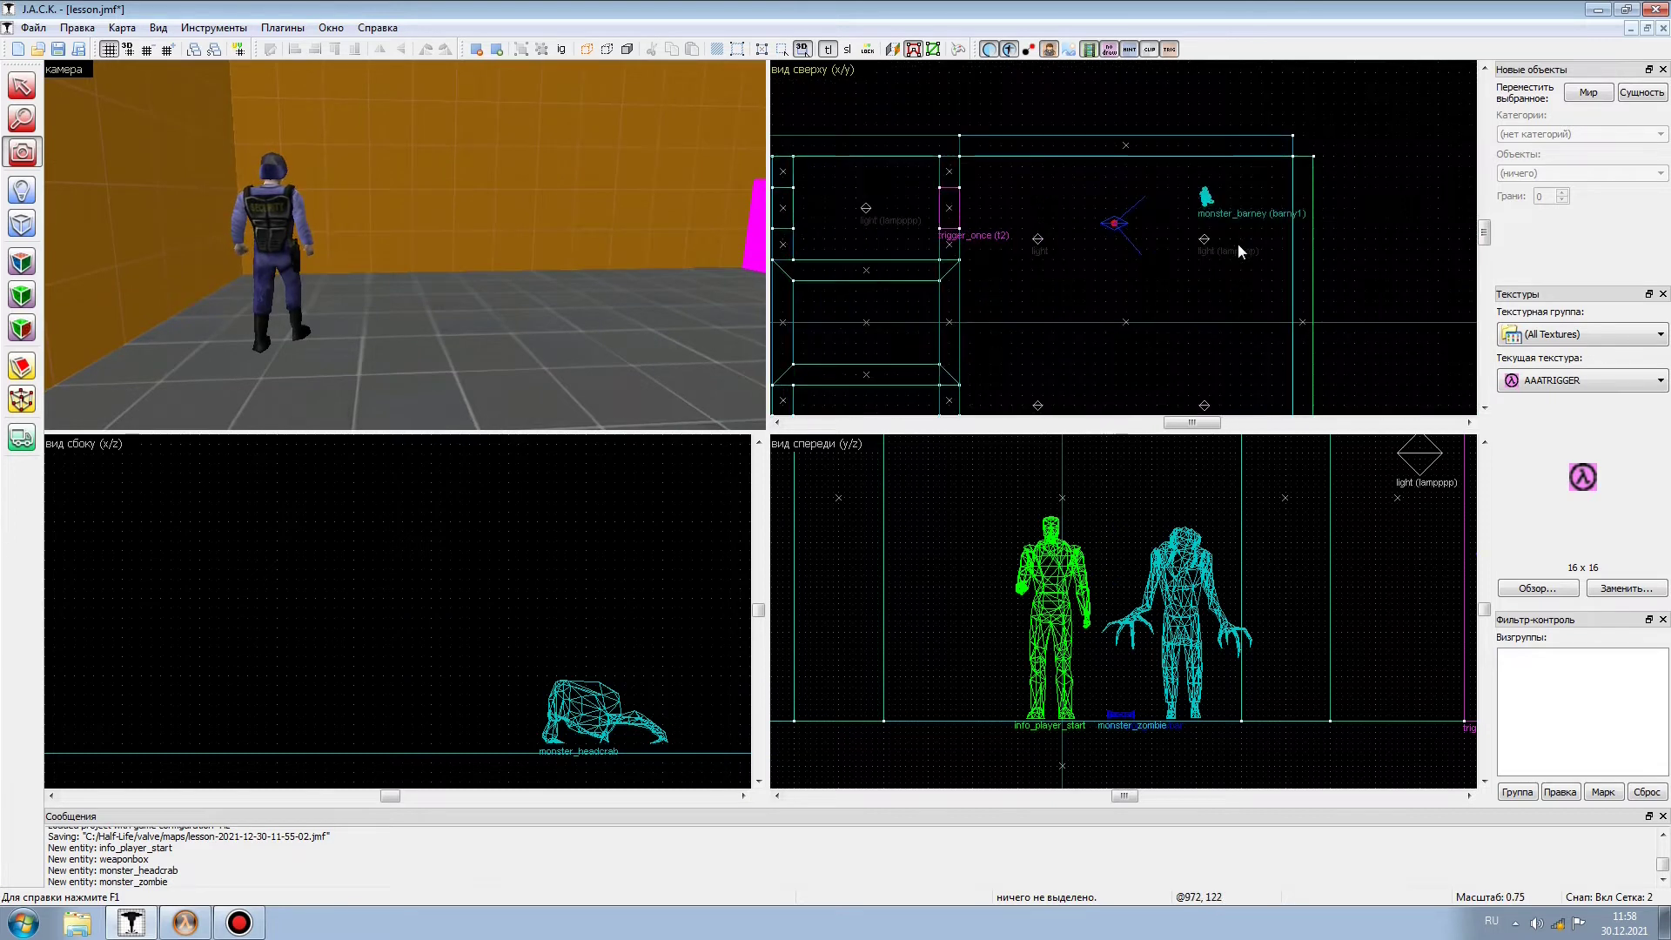
- Open monster_barney's object properties and check its Name attribute
click(24, 91)
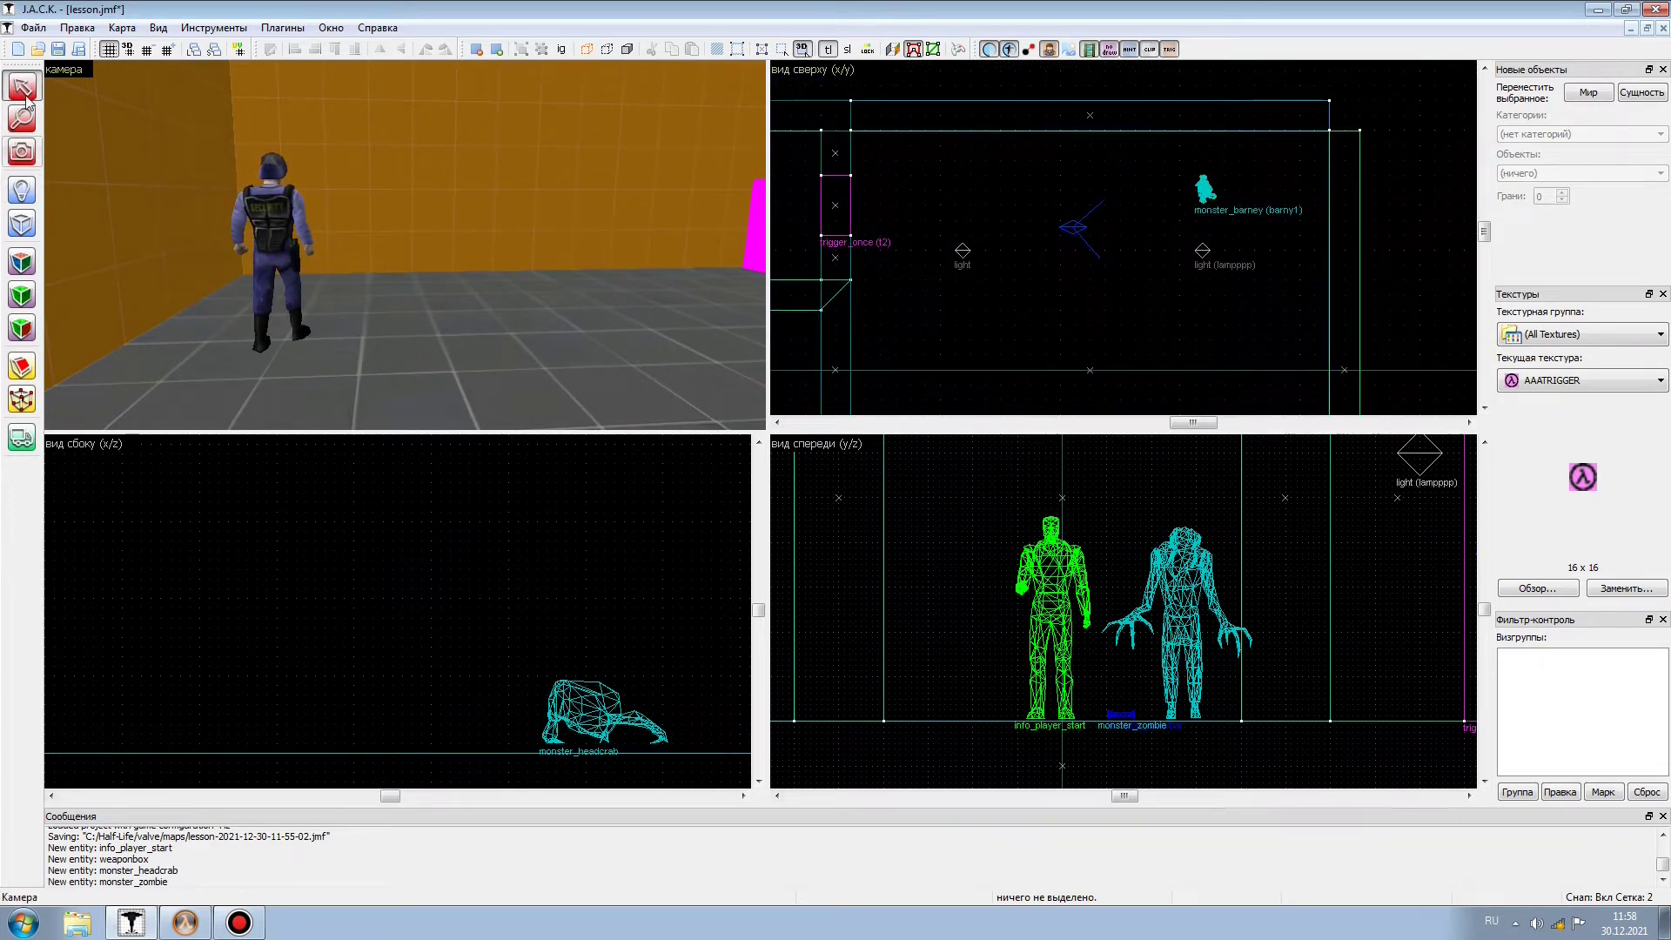
click(270, 203)
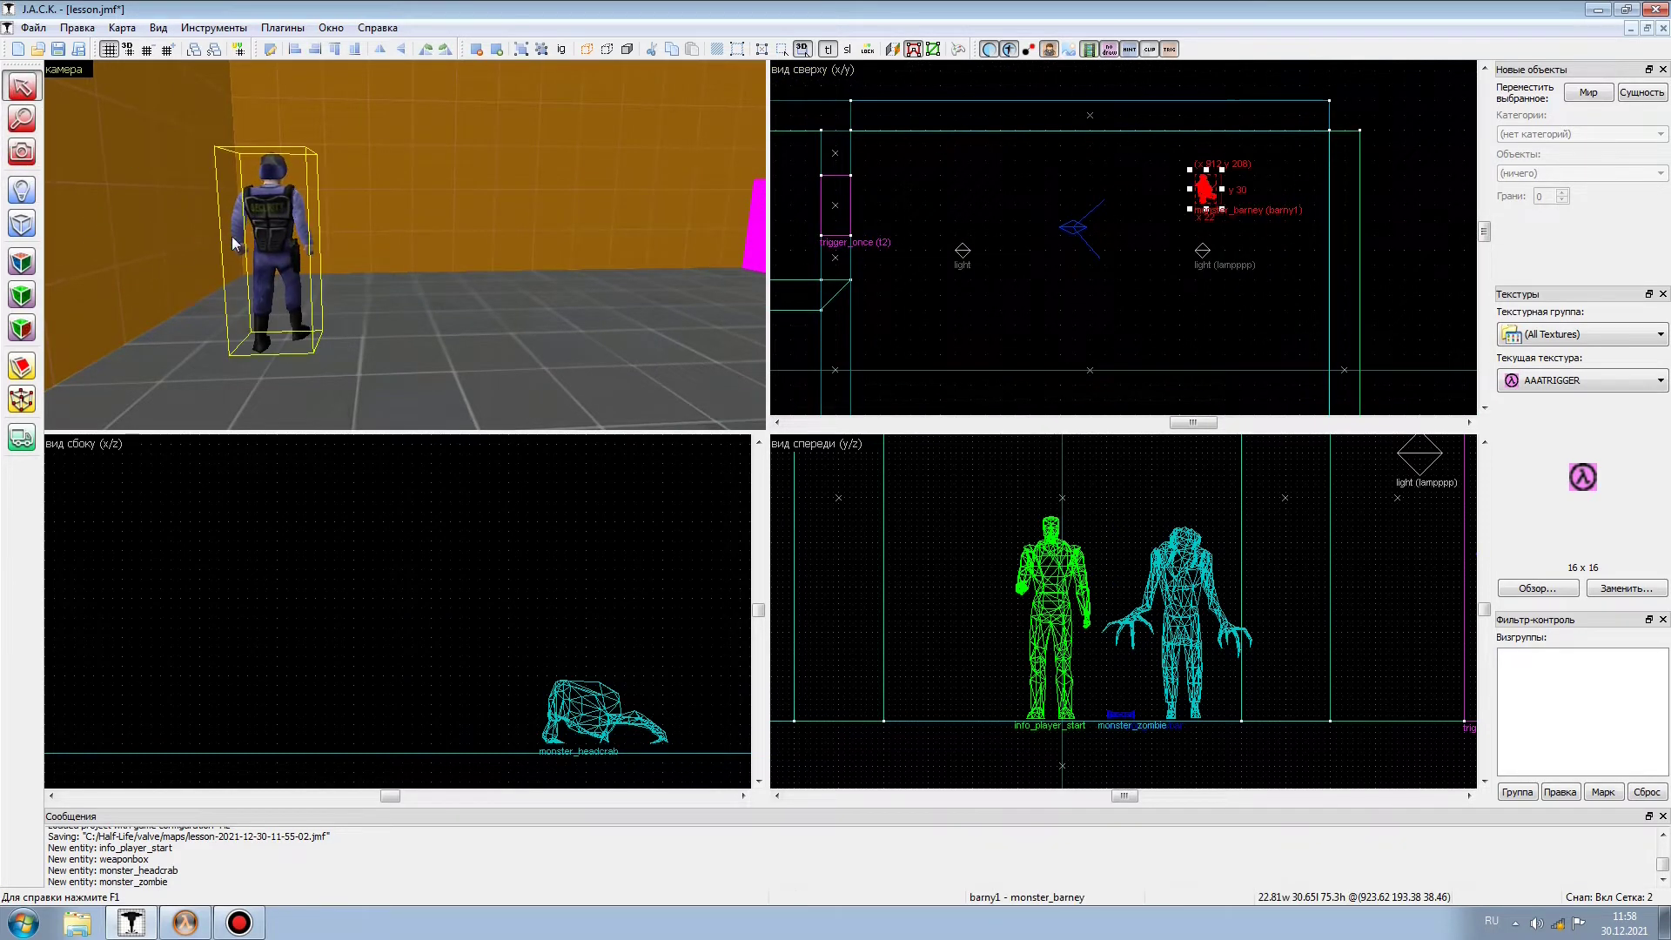
right_click(275, 217)
click(338, 648)
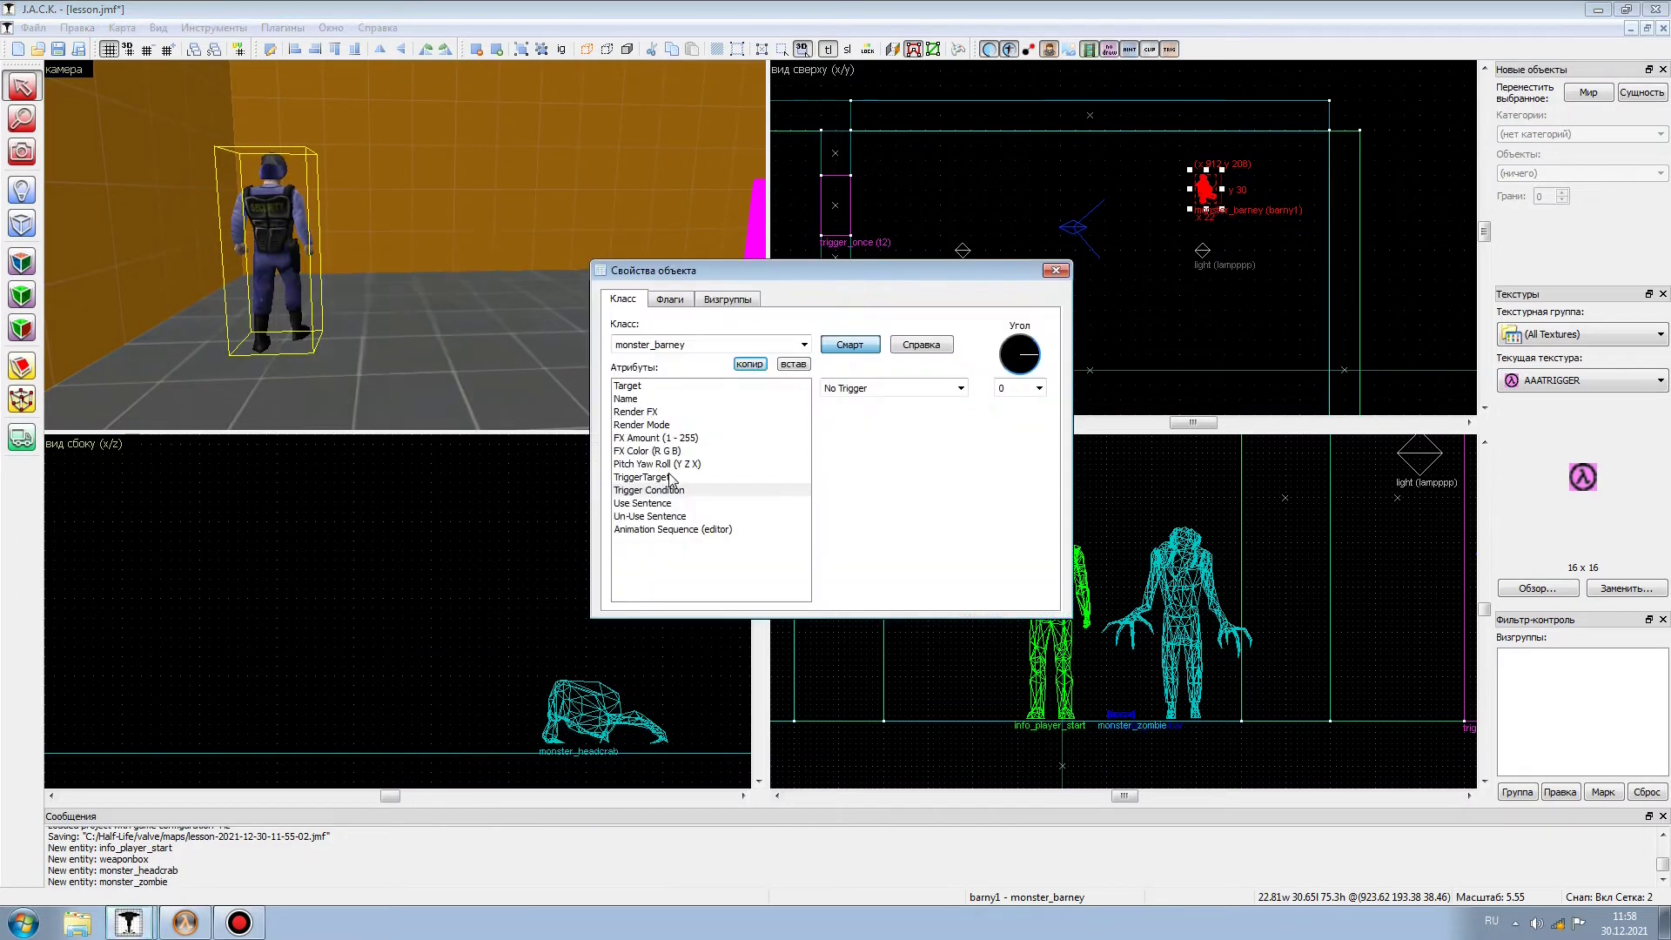
click(669, 398)
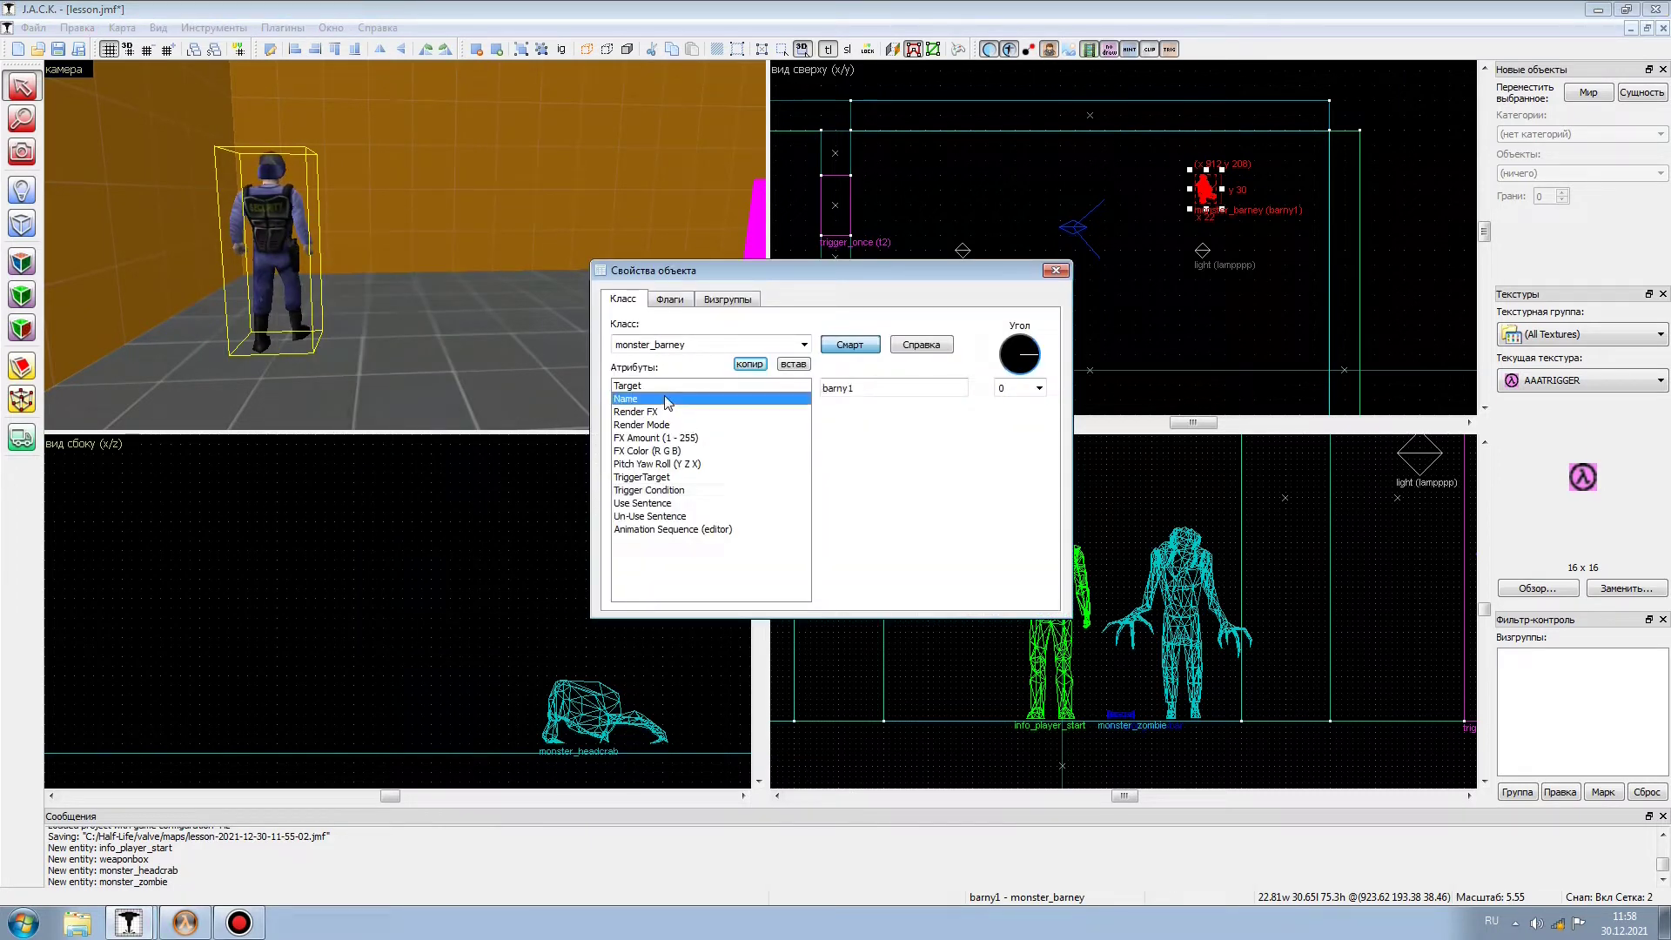
double_click(897, 387)
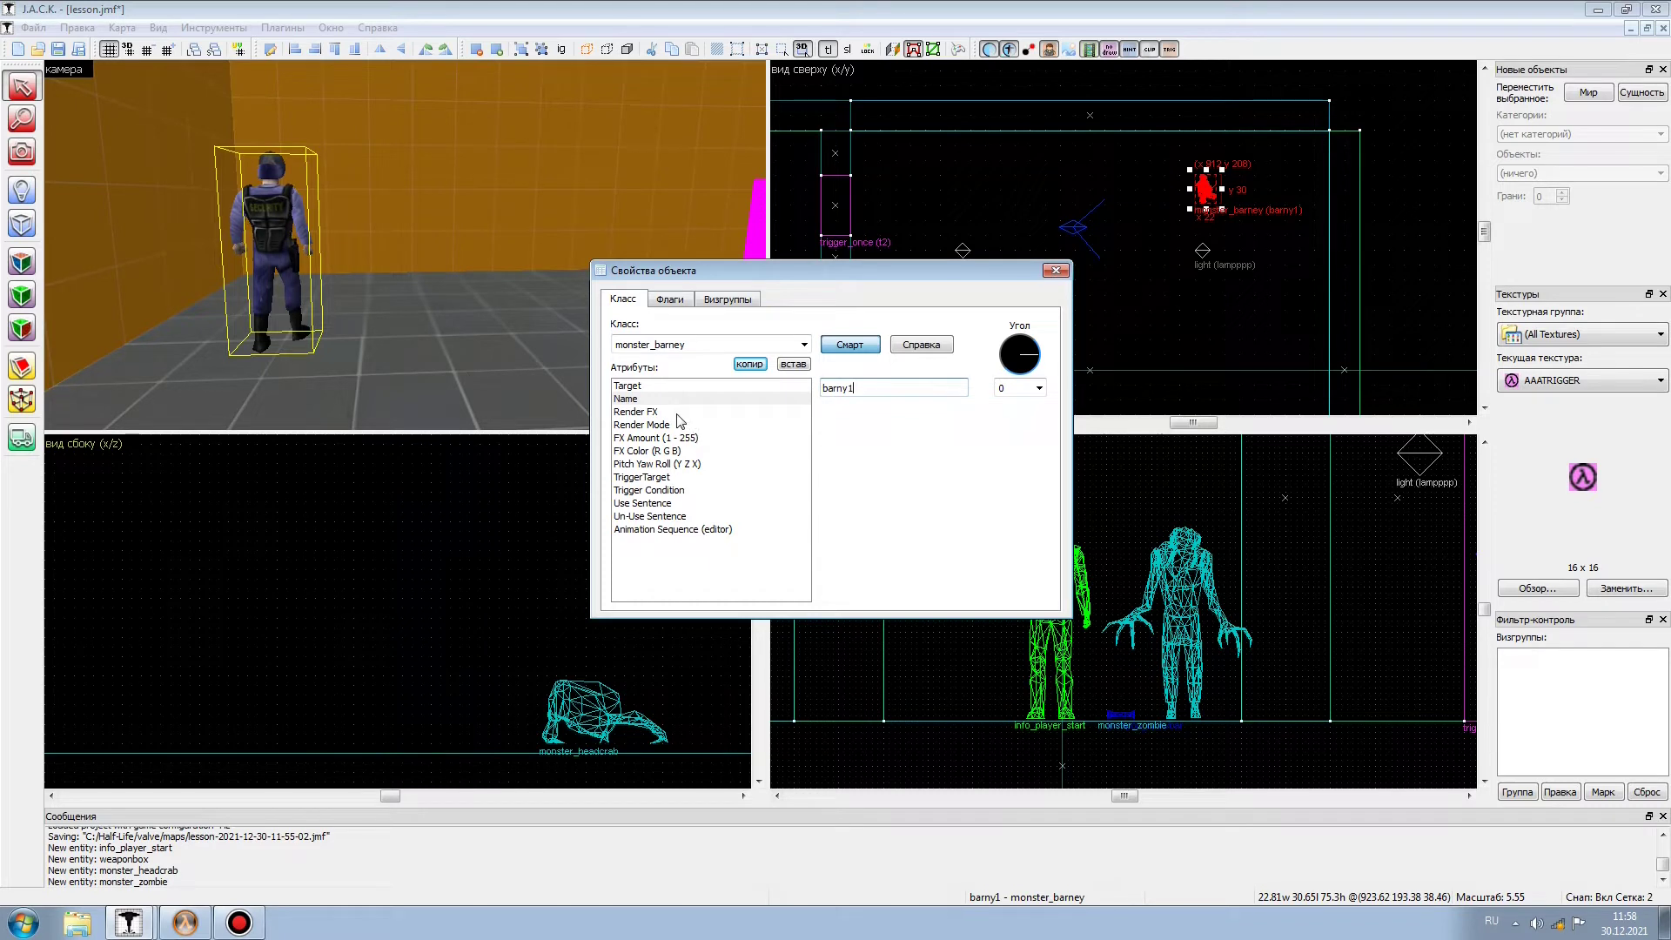
- Examine monster_barney's target, trigger, sentence and FX attributes and its flags, close the properties and deselect it
click(667, 387)
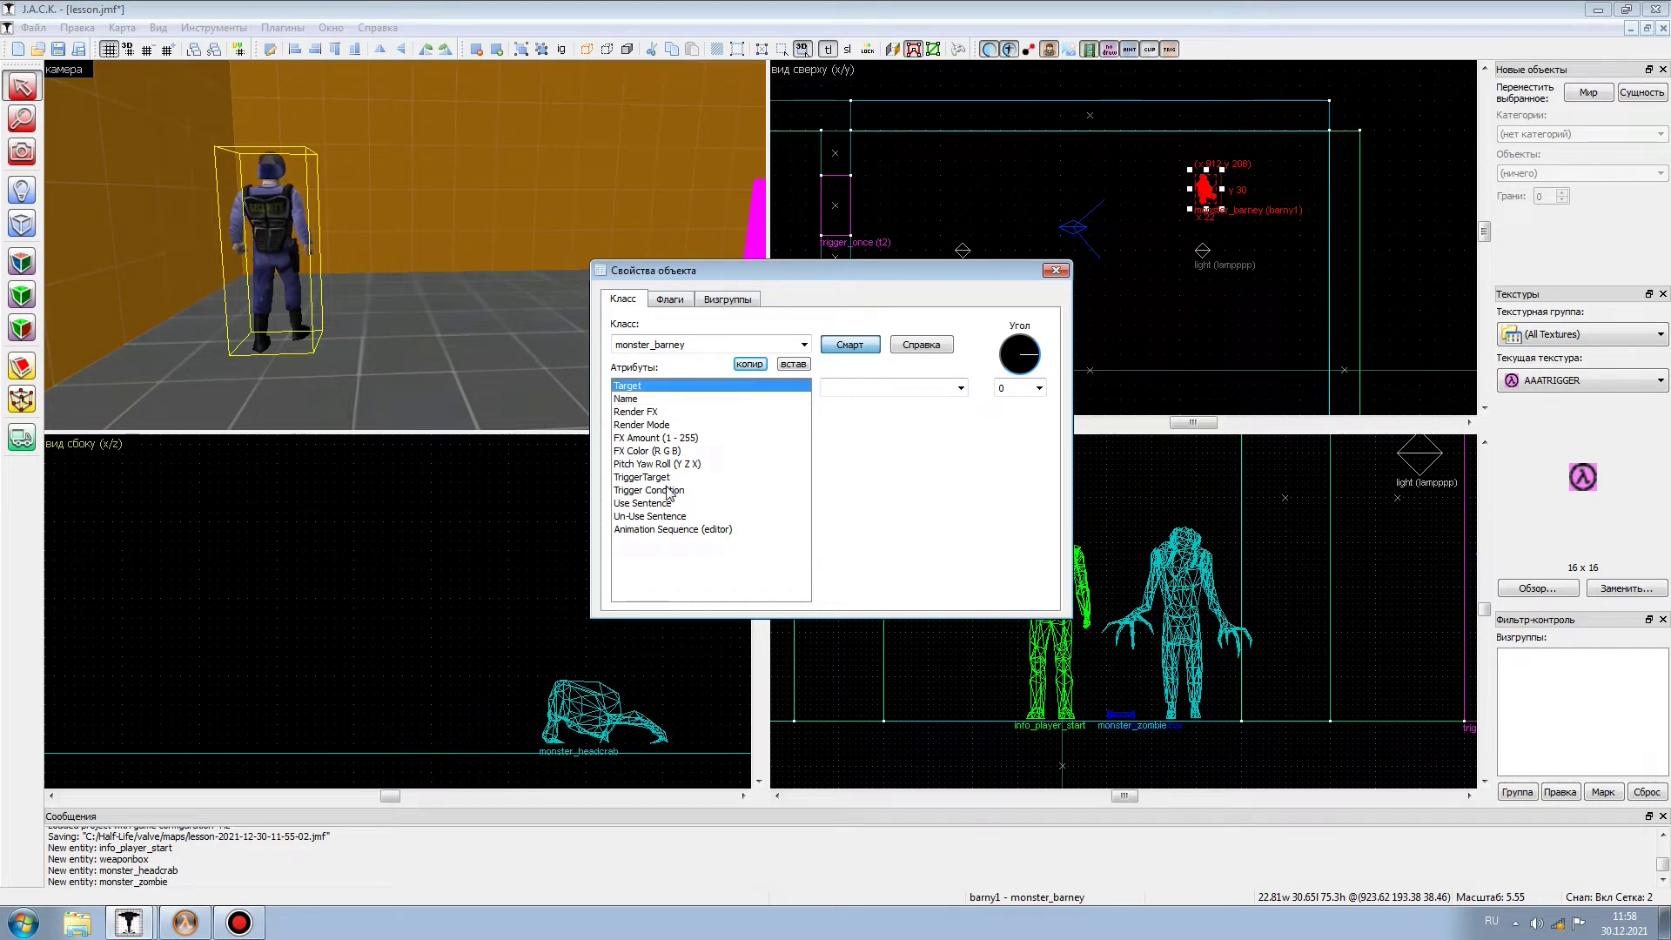
click(672, 528)
click(658, 463)
click(653, 490)
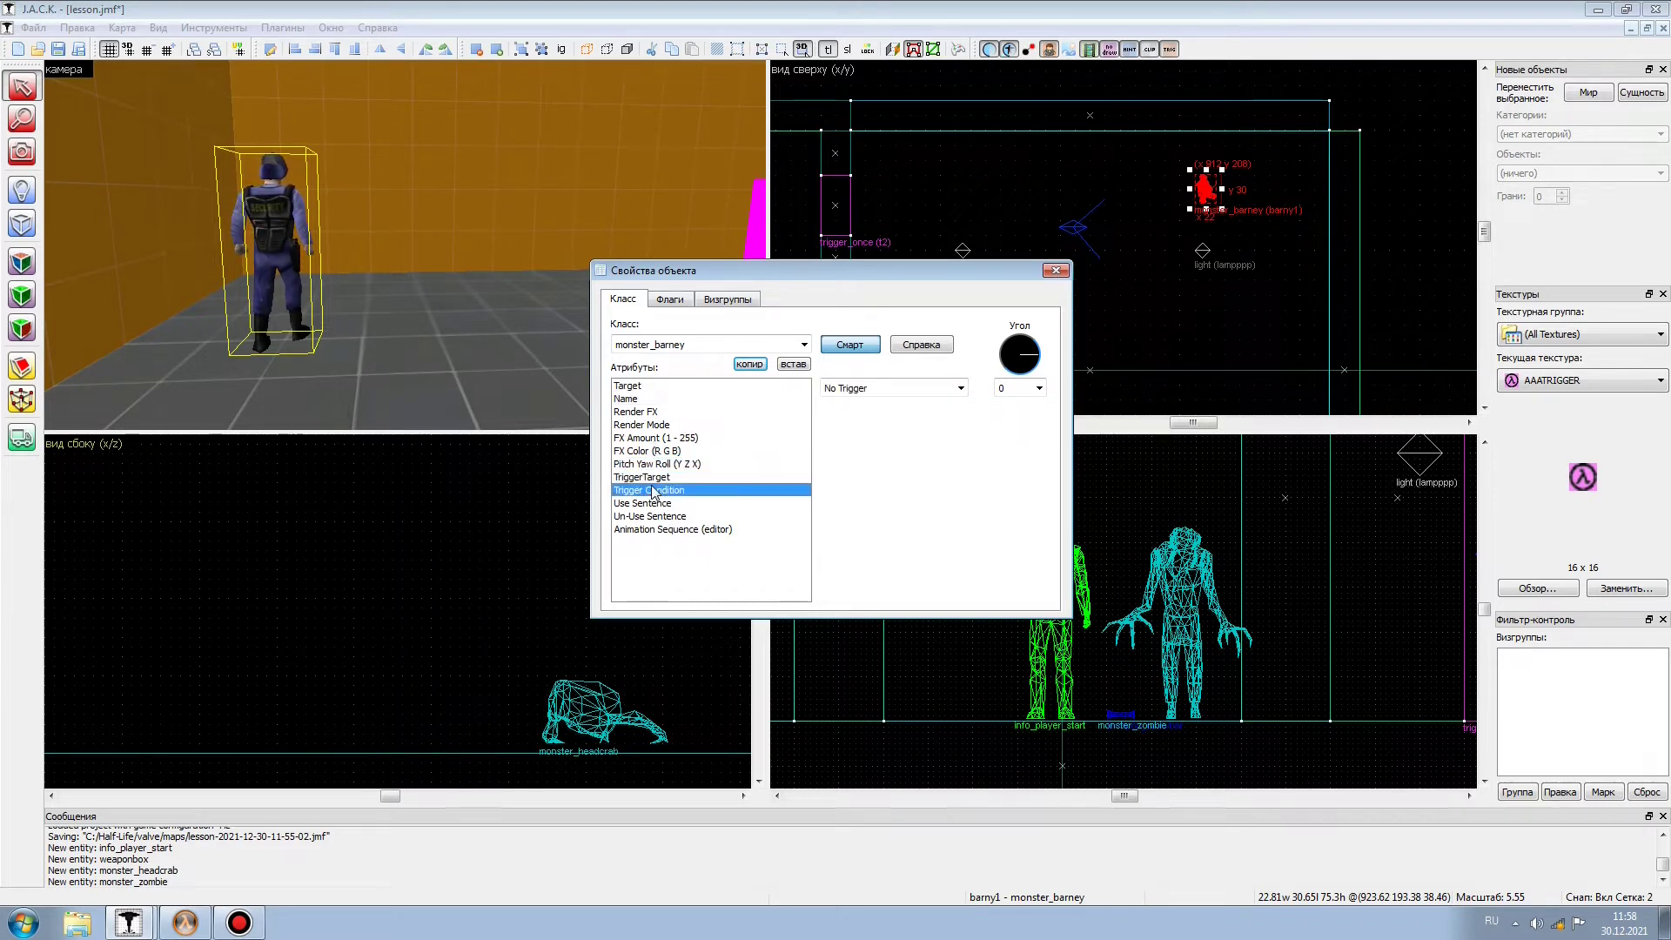
click(654, 503)
click(654, 437)
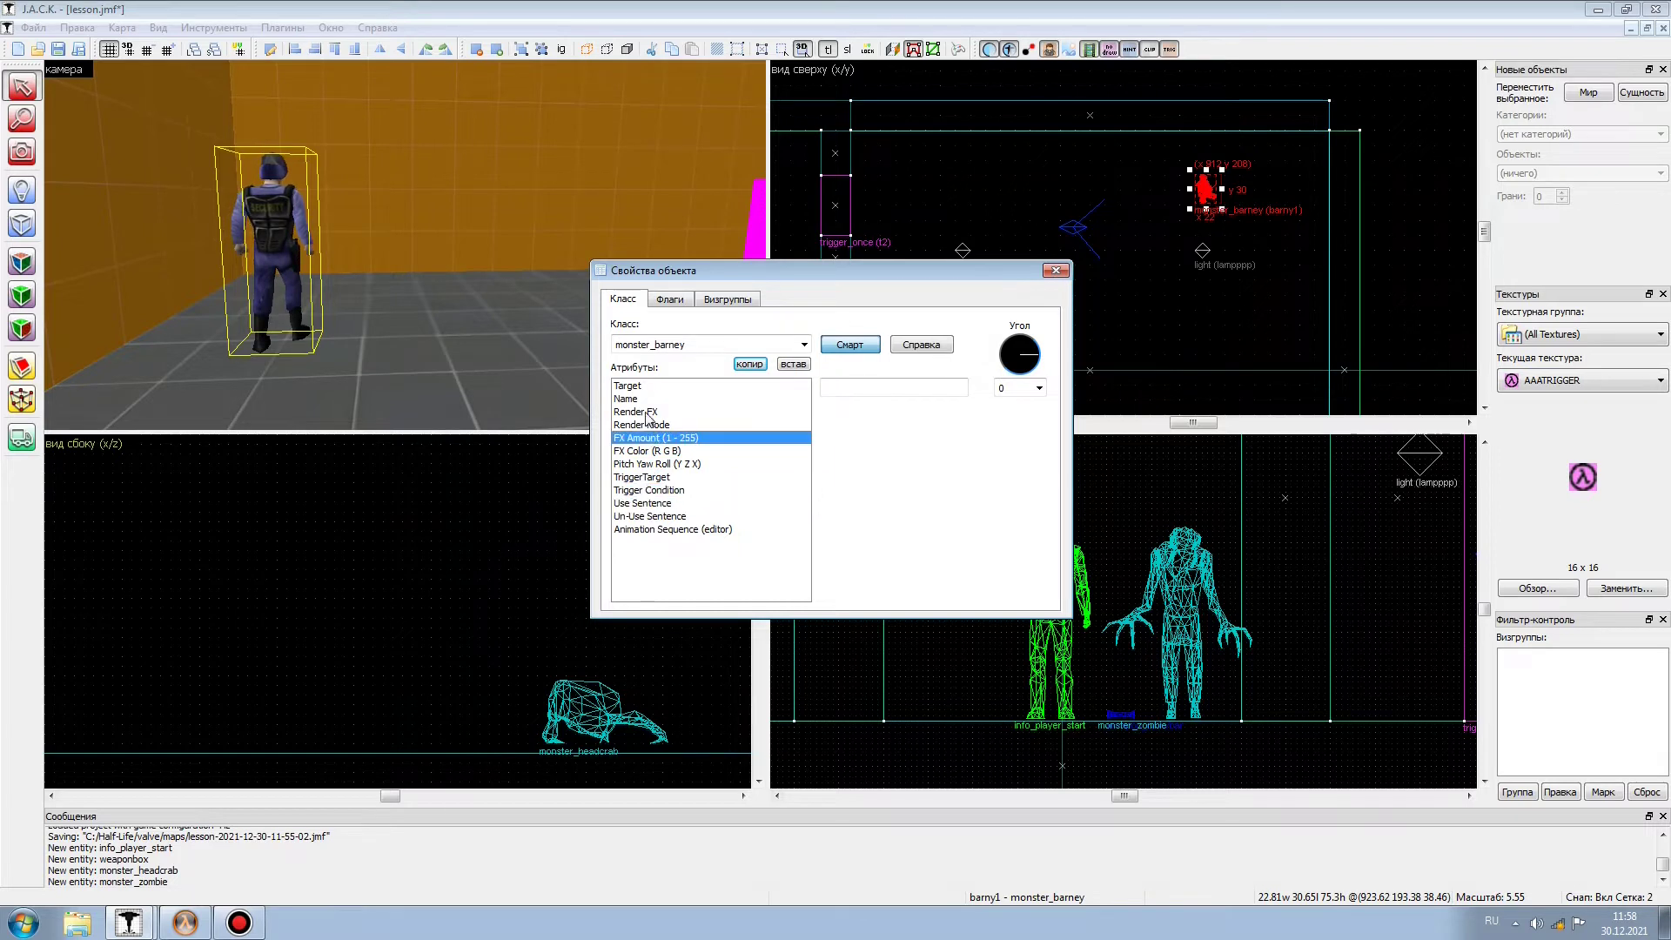
click(653, 400)
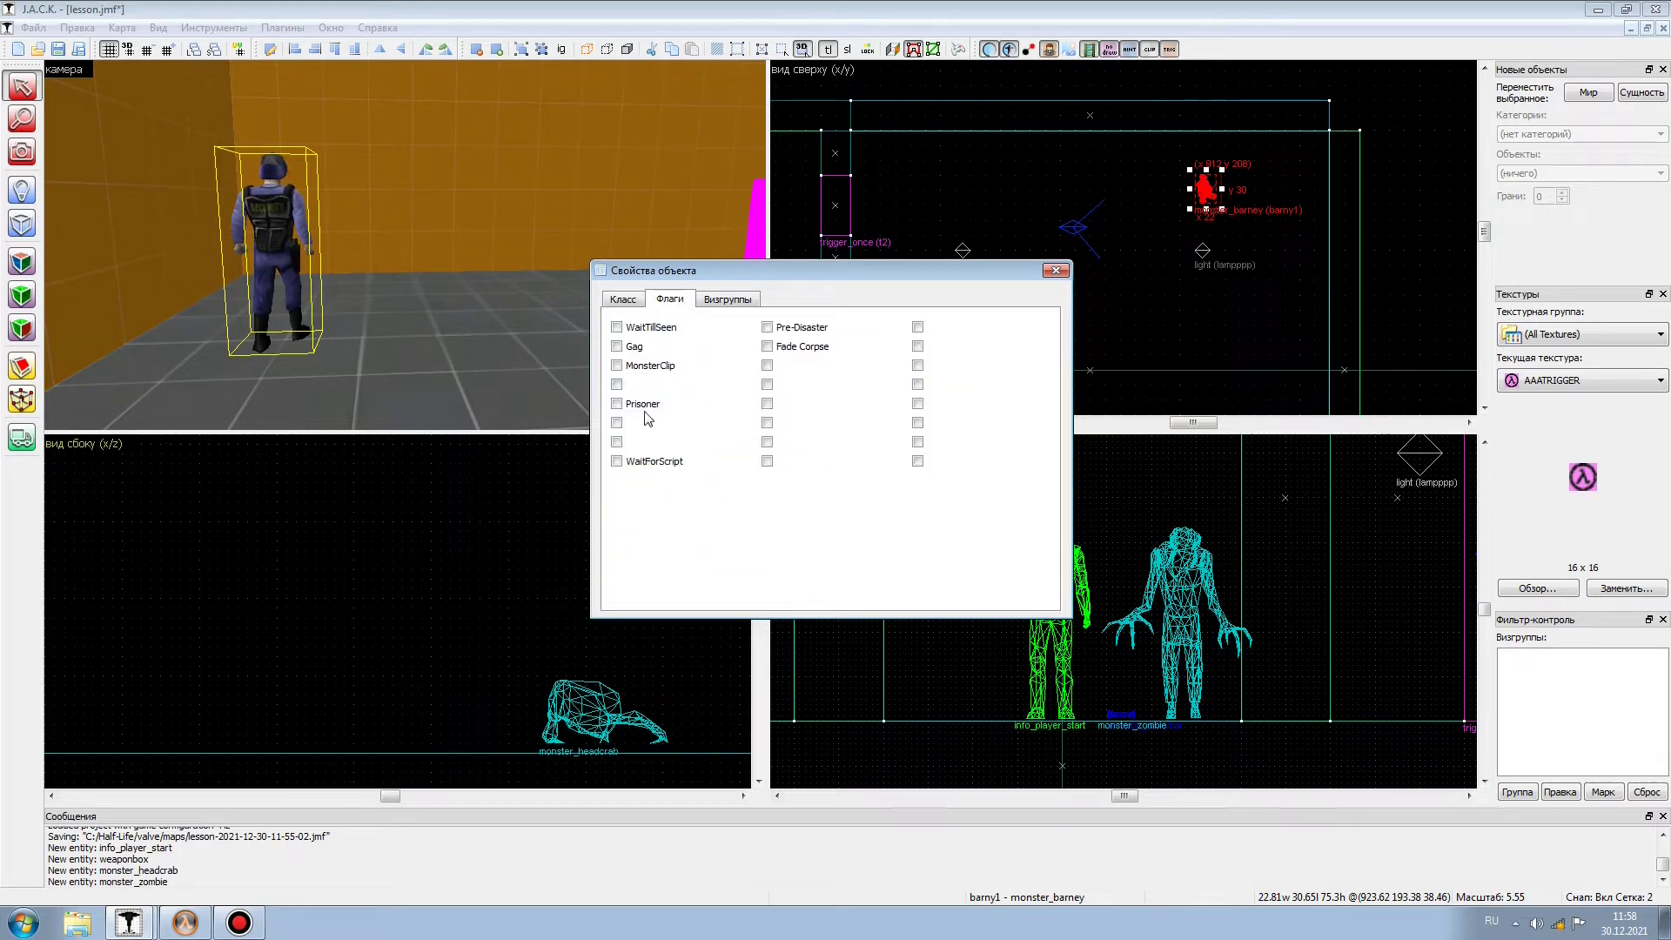
click(623, 299)
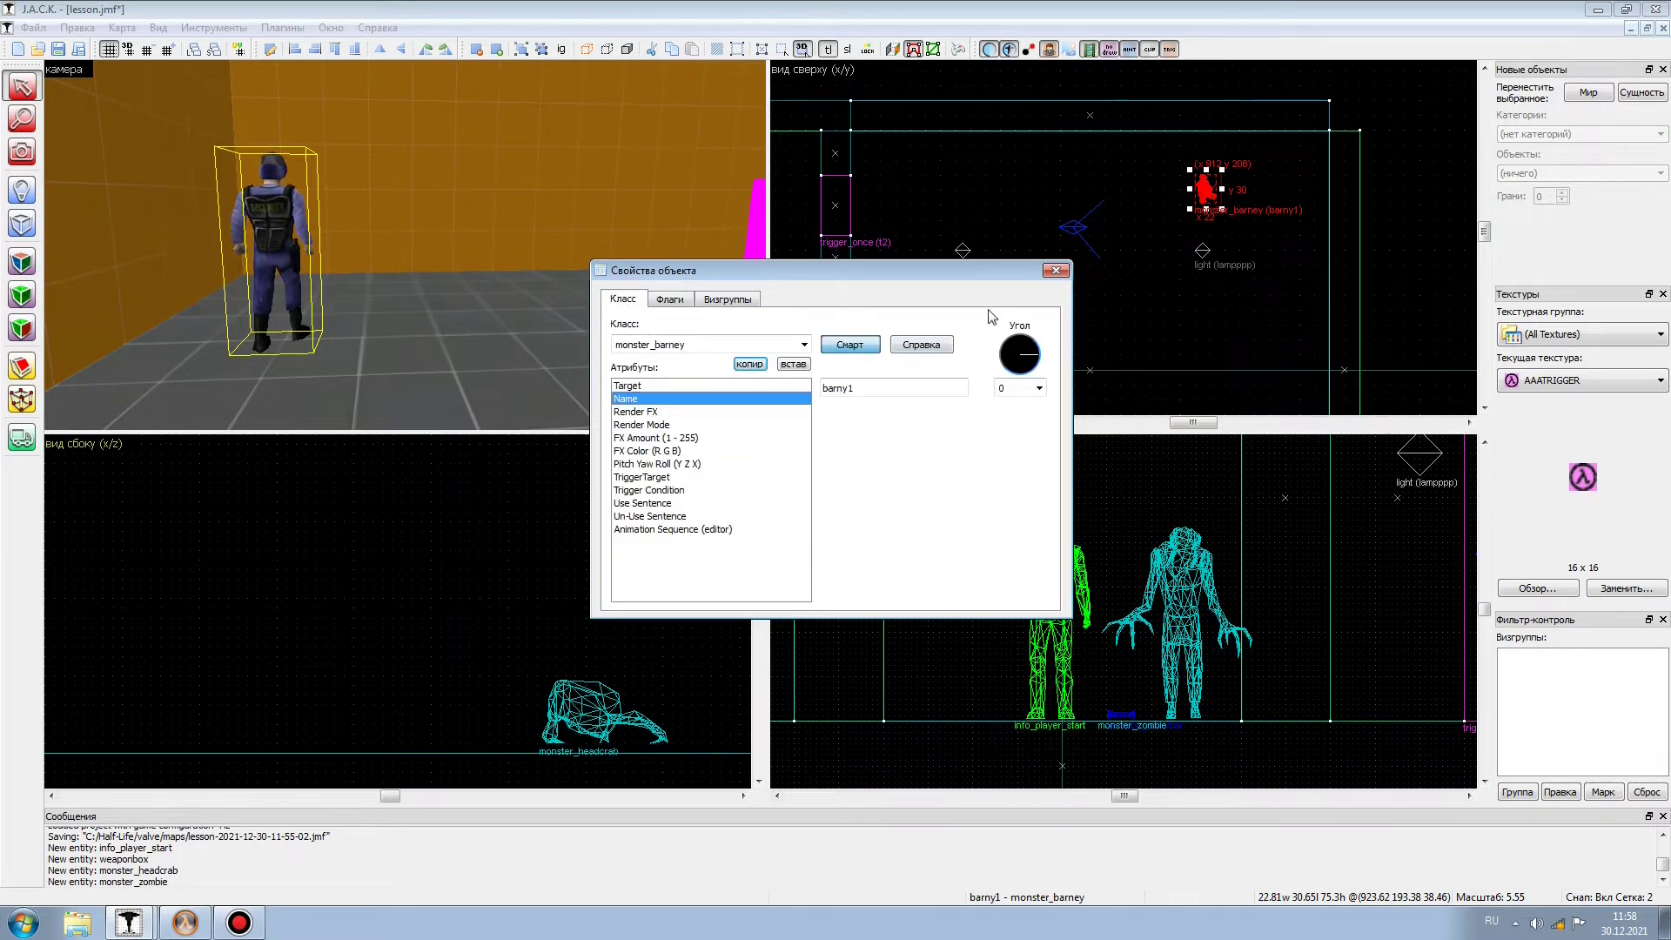
click(1056, 273)
click(1043, 223)
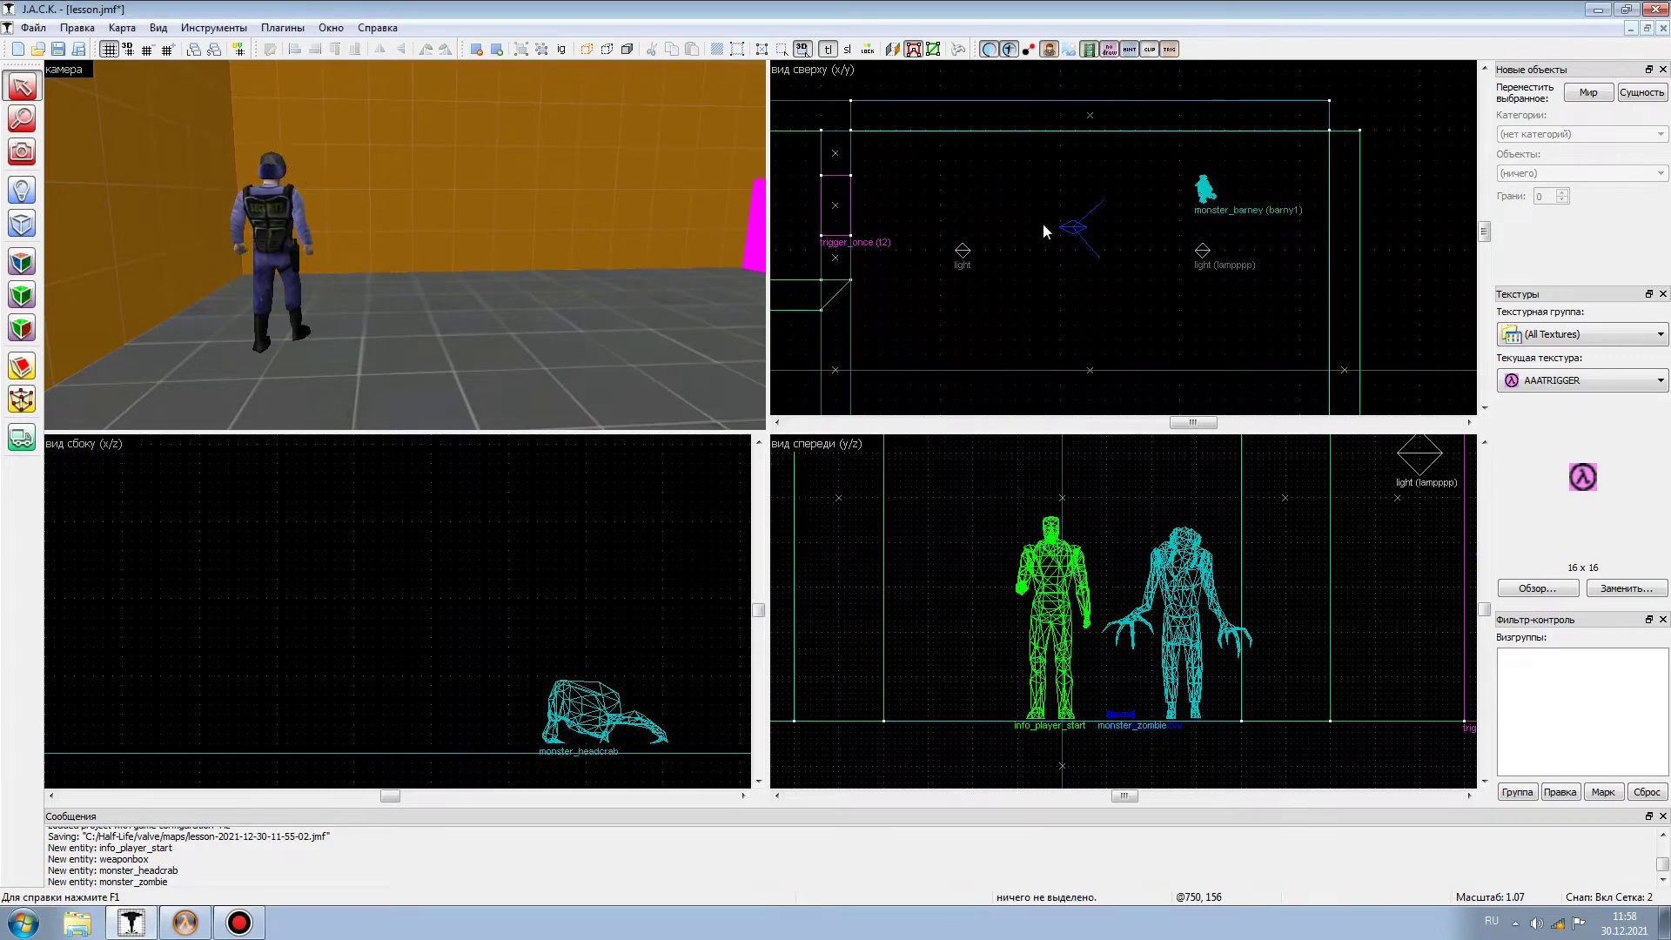
- Find the scripted_sequence entity in the floor plan and turn the camera toward it in the room's corner
scroll(1042, 224, down, 7)
scroll(1112, 284, up, 6)
scroll(1035, 240, up, 2)
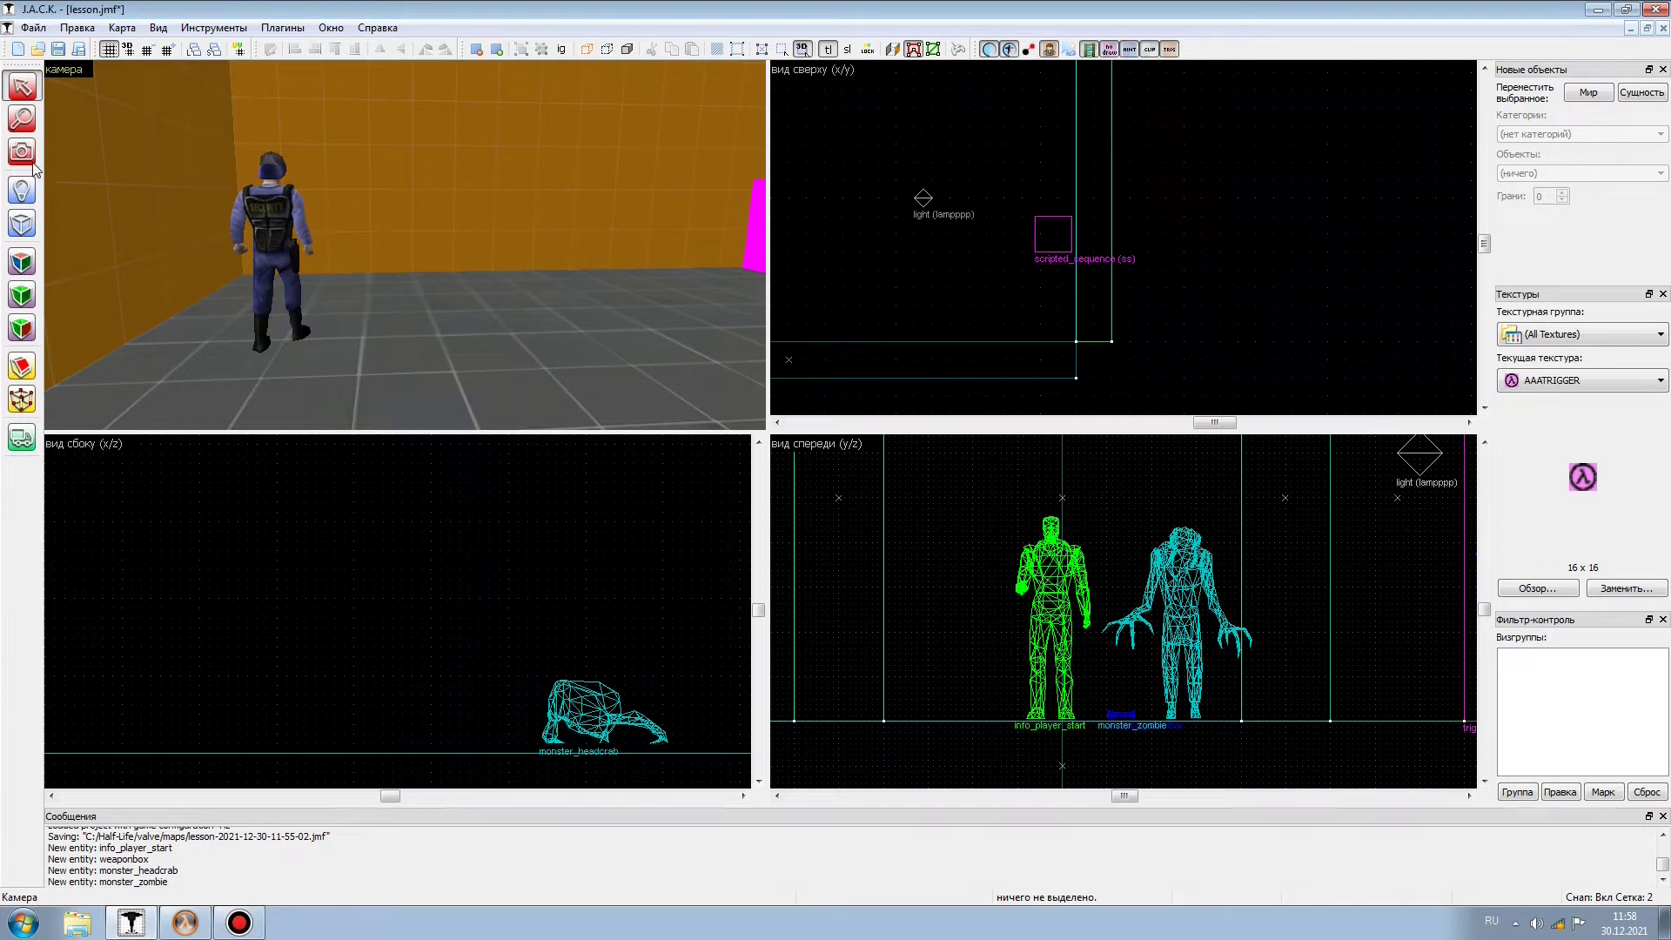
key(shift+c)
drag(536, 263, 404, 244)
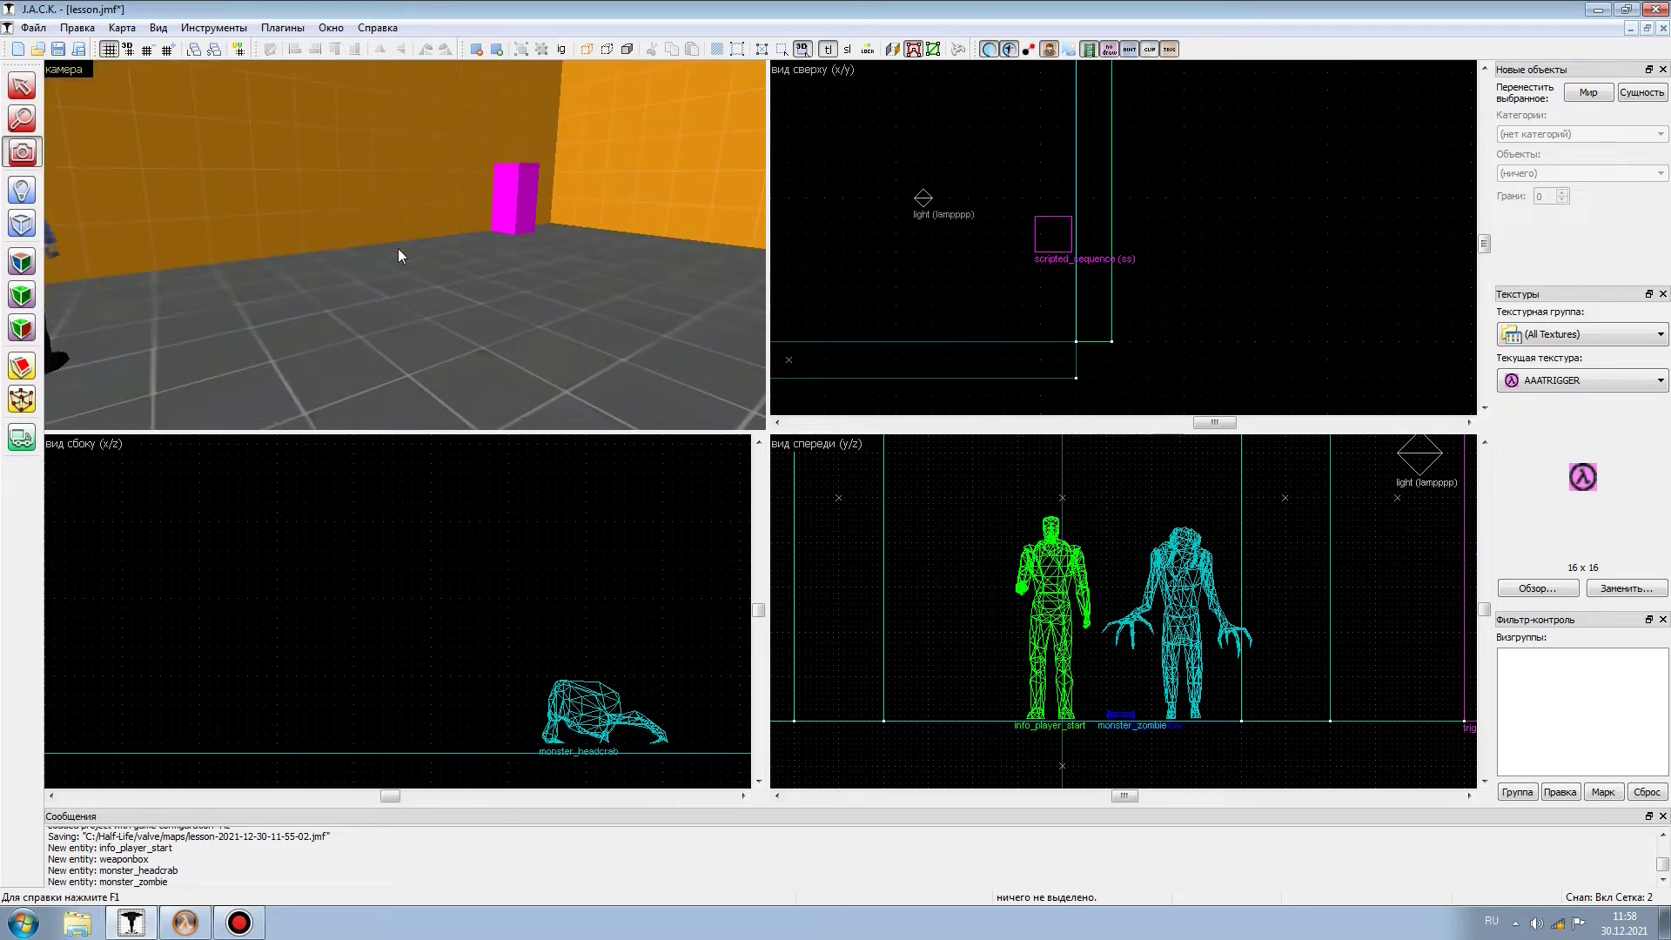
- Create a second scripted_sequence entity in the floor plan beside the existing one named ss
click(33, 193)
scroll(1057, 244, up, 3)
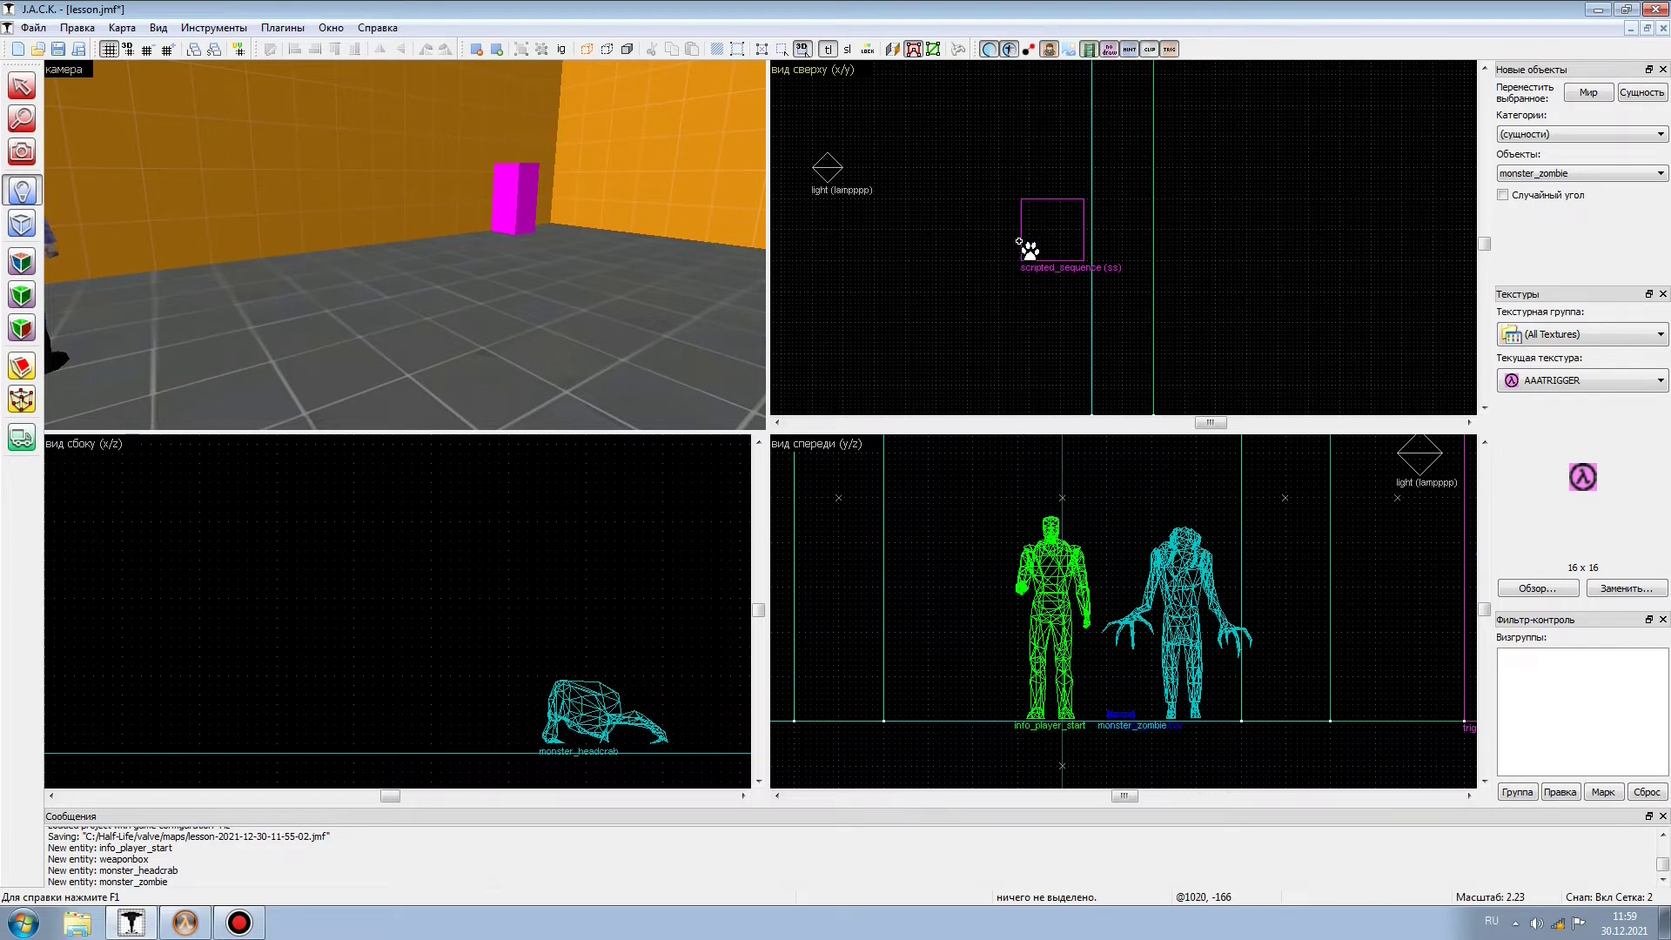
click(957, 235)
right_click(970, 249)
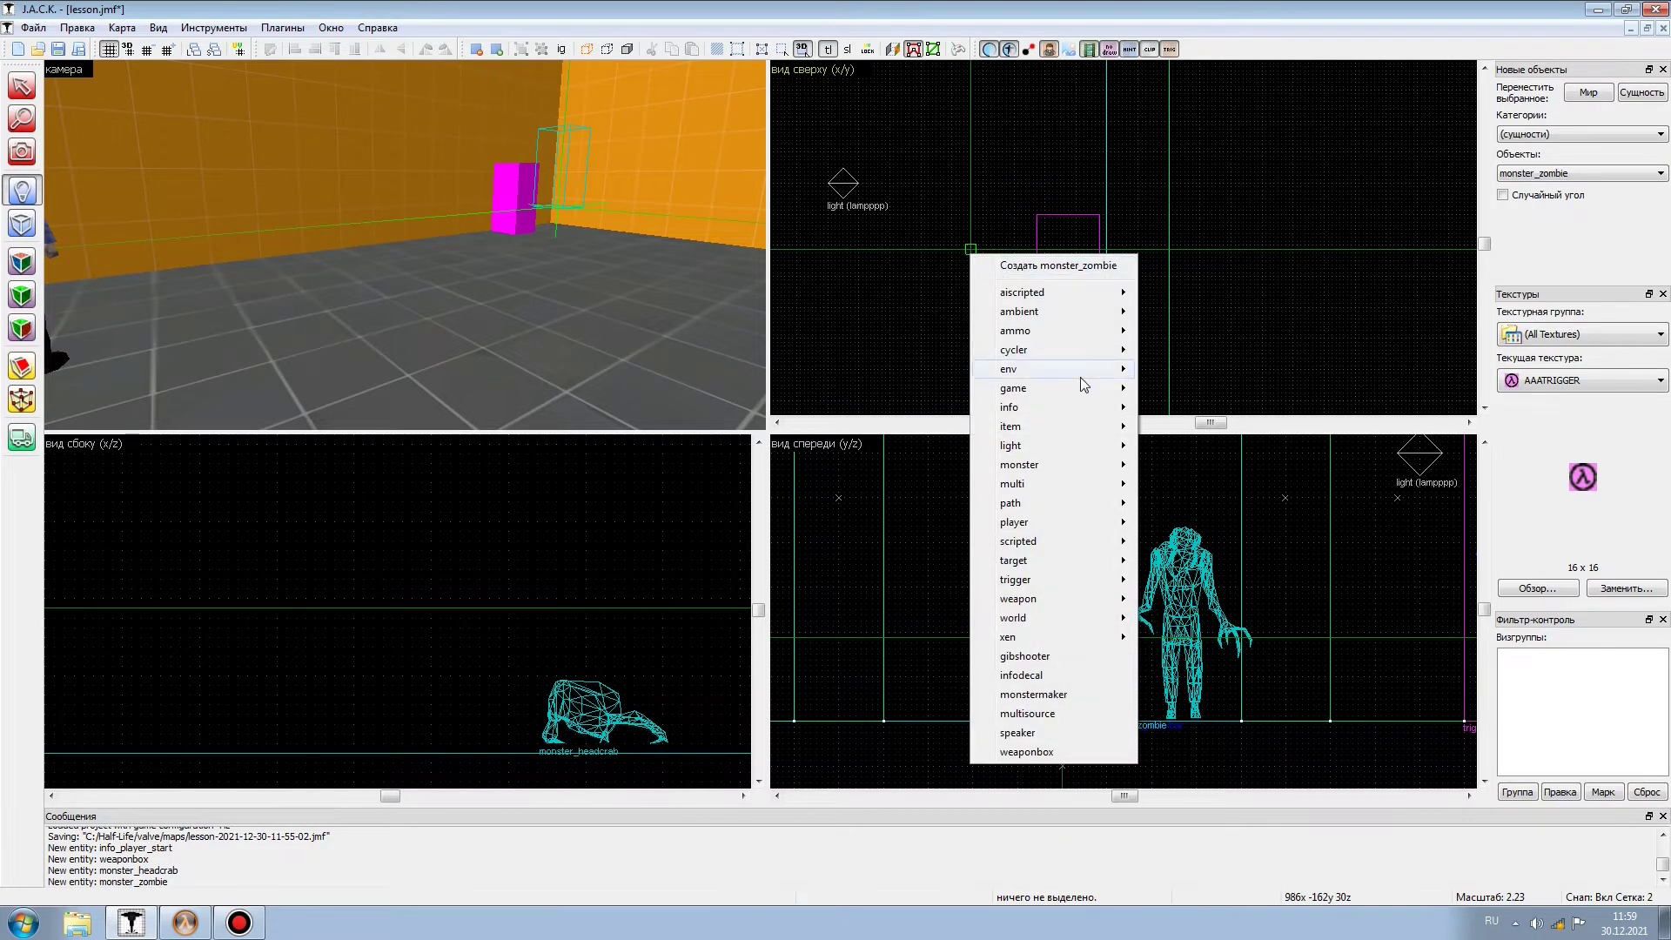
mouse_move(1008, 546)
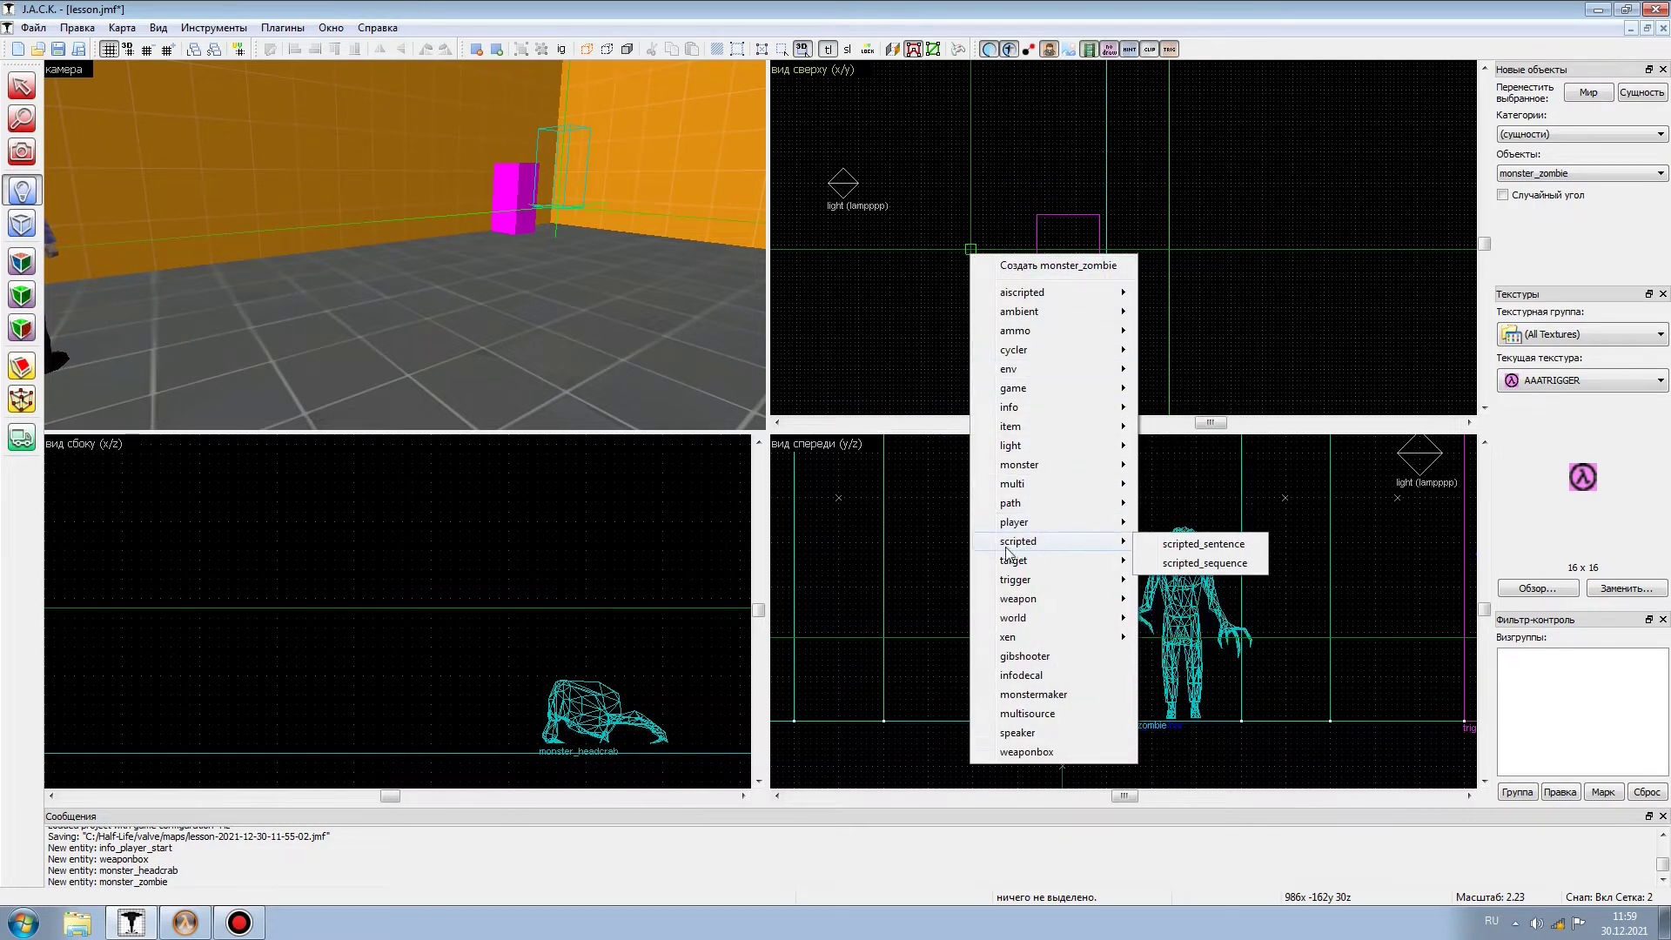
click(1232, 564)
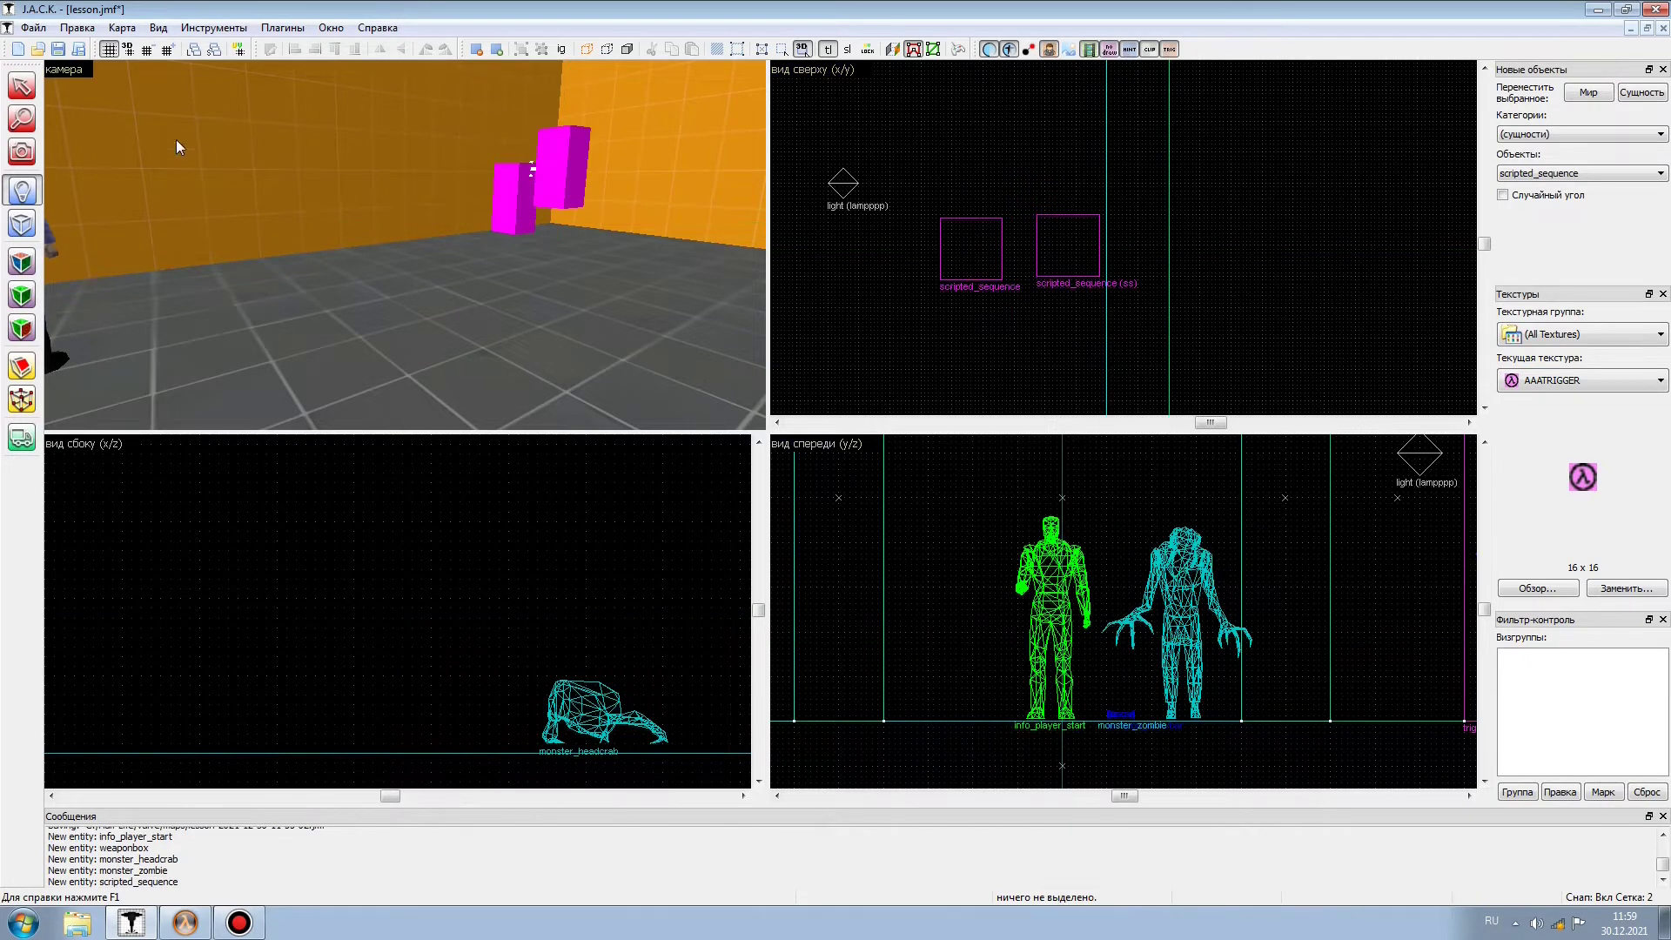
- Select the new scripted_sequence and move it in the floor plan further from ss, to just below the light (lampppp) entity
key(shift+s)
click(562, 165)
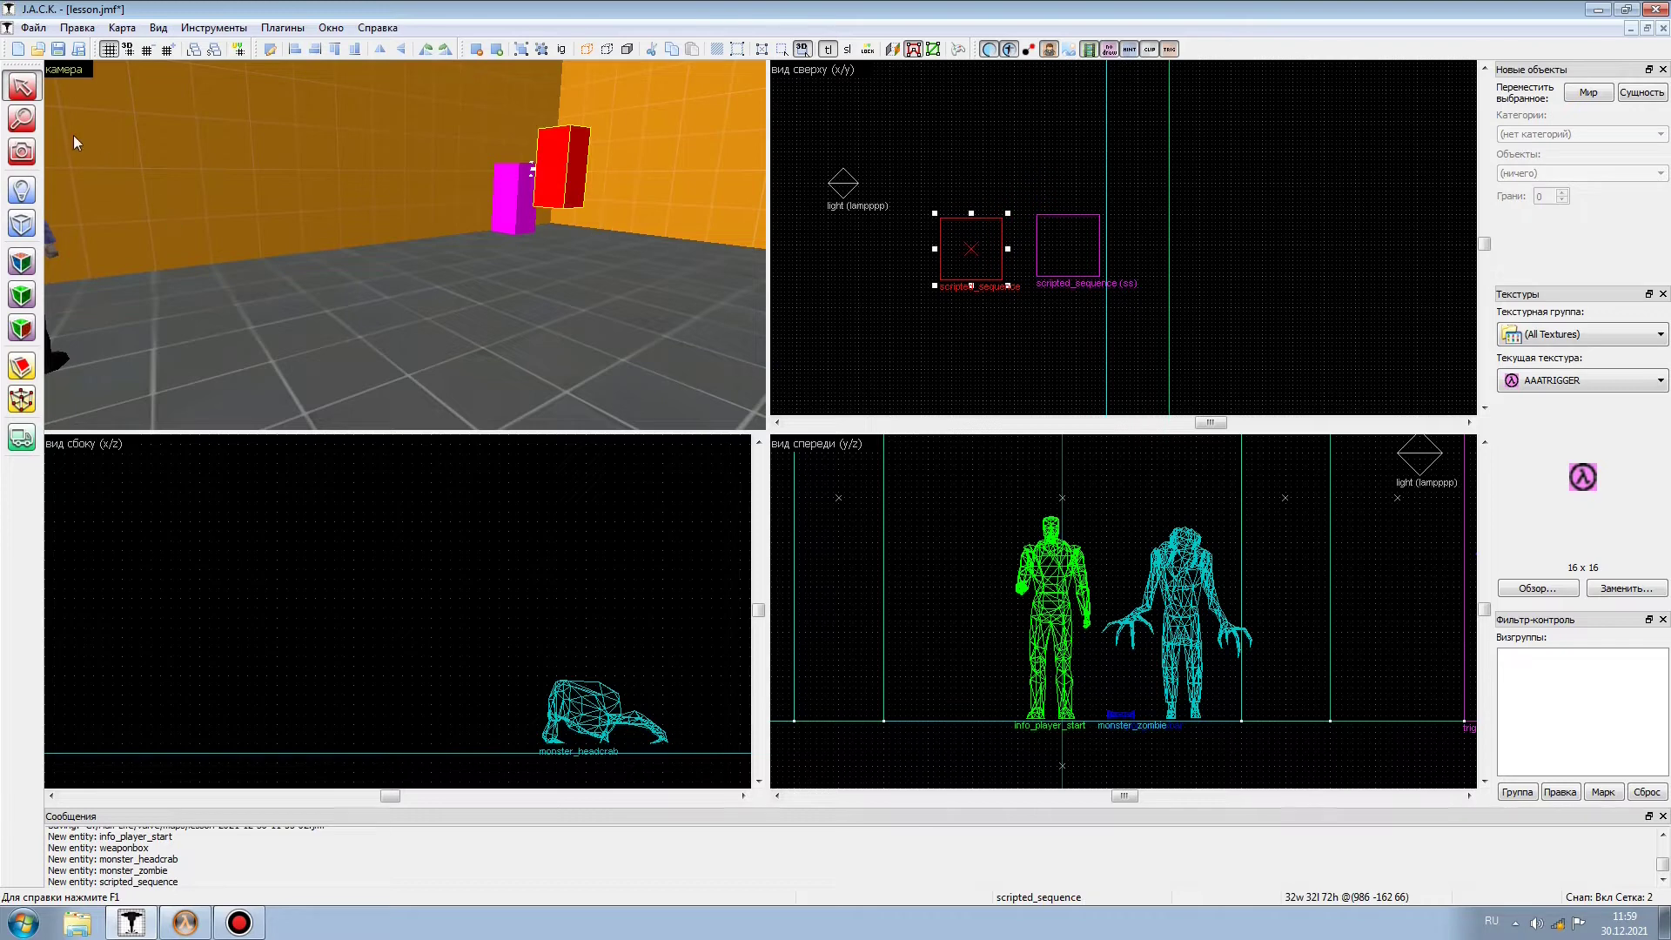
click(21, 152)
drag(192, 218, 314, 156)
scroll(313, 157, up, 5)
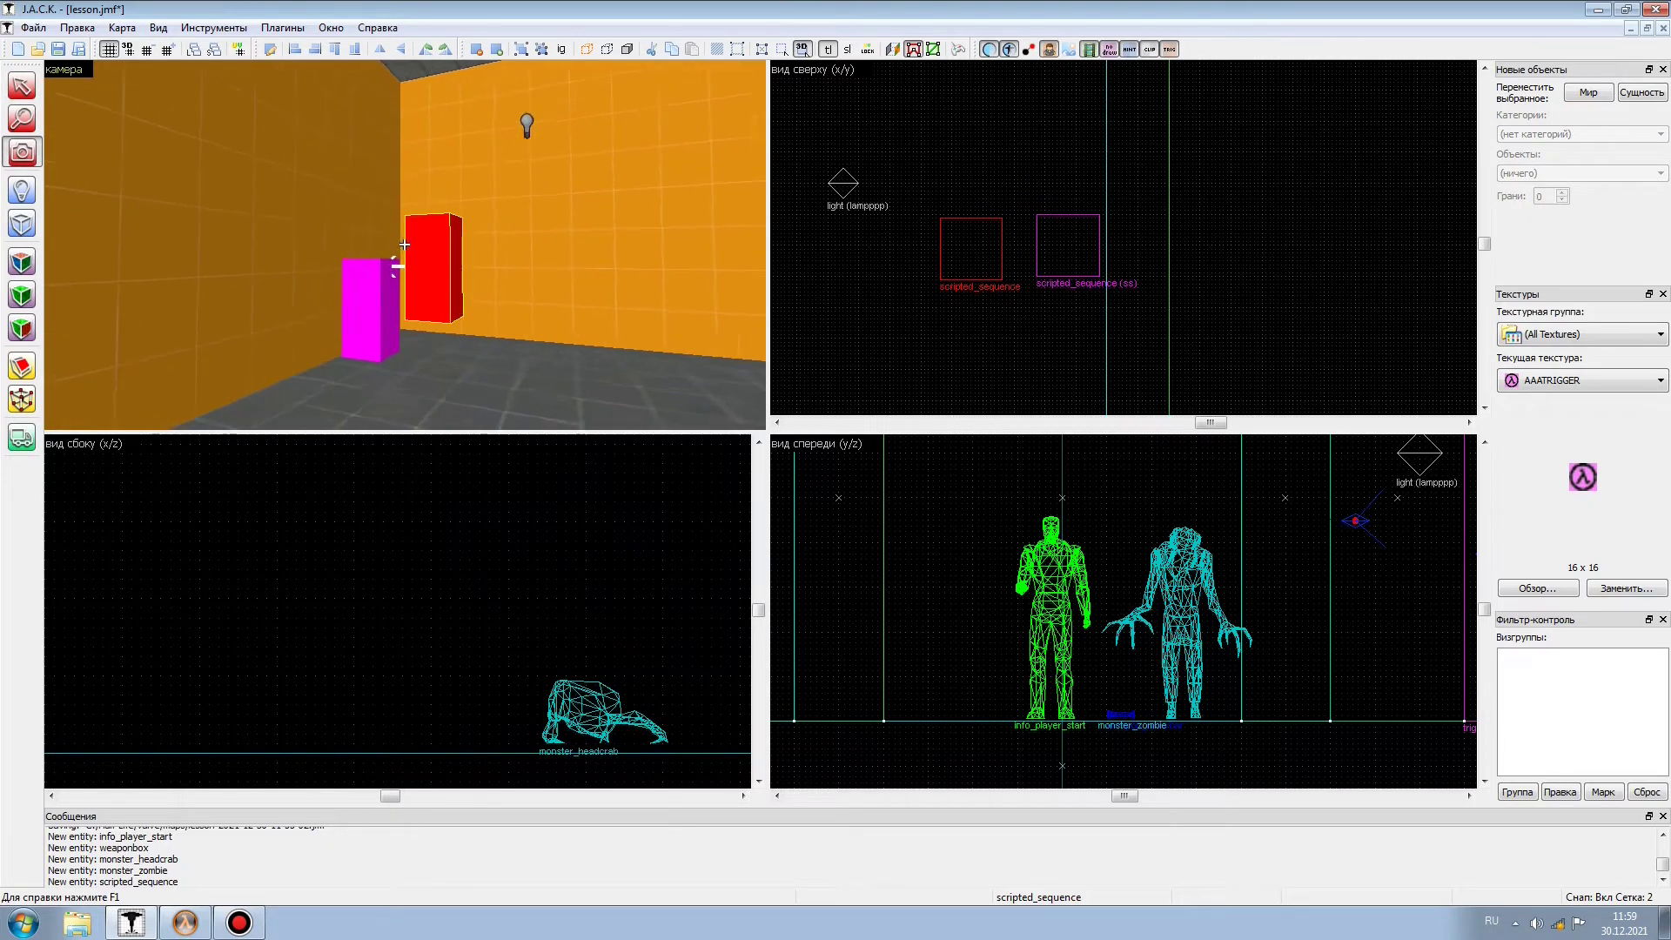
click(20, 89)
drag(963, 249, 870, 257)
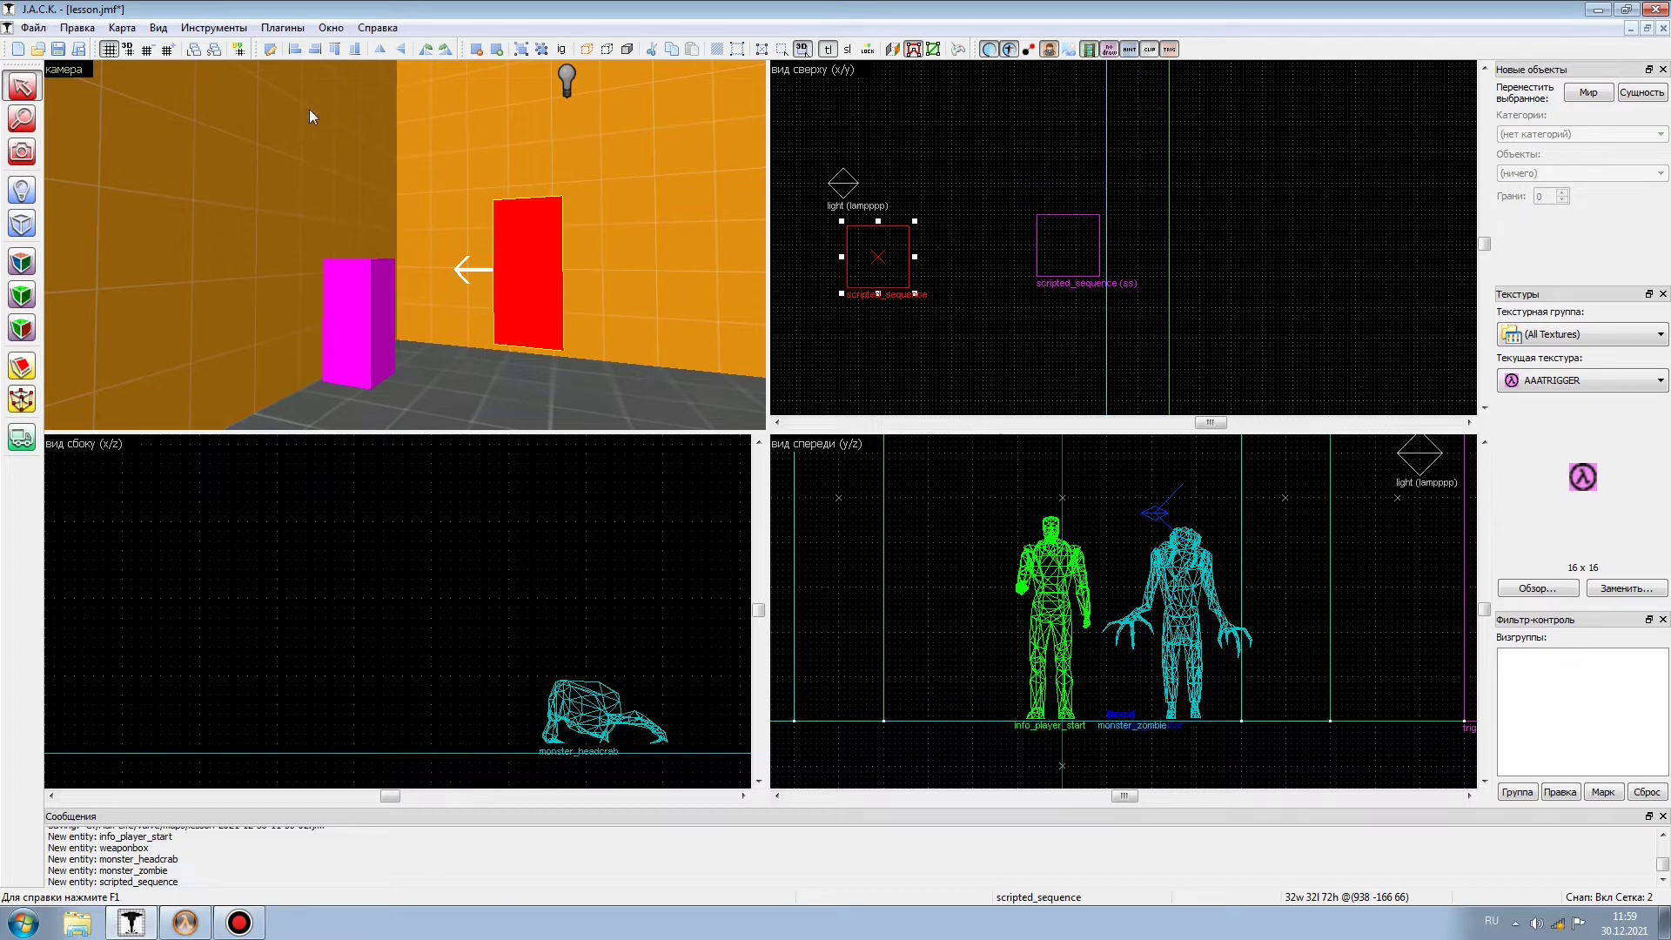
- Fly the camera around the room past monster_barney and back to examine the new scripted_sequence's direction arrow
click(427, 58)
key(shift+c)
key(z)
key(d)
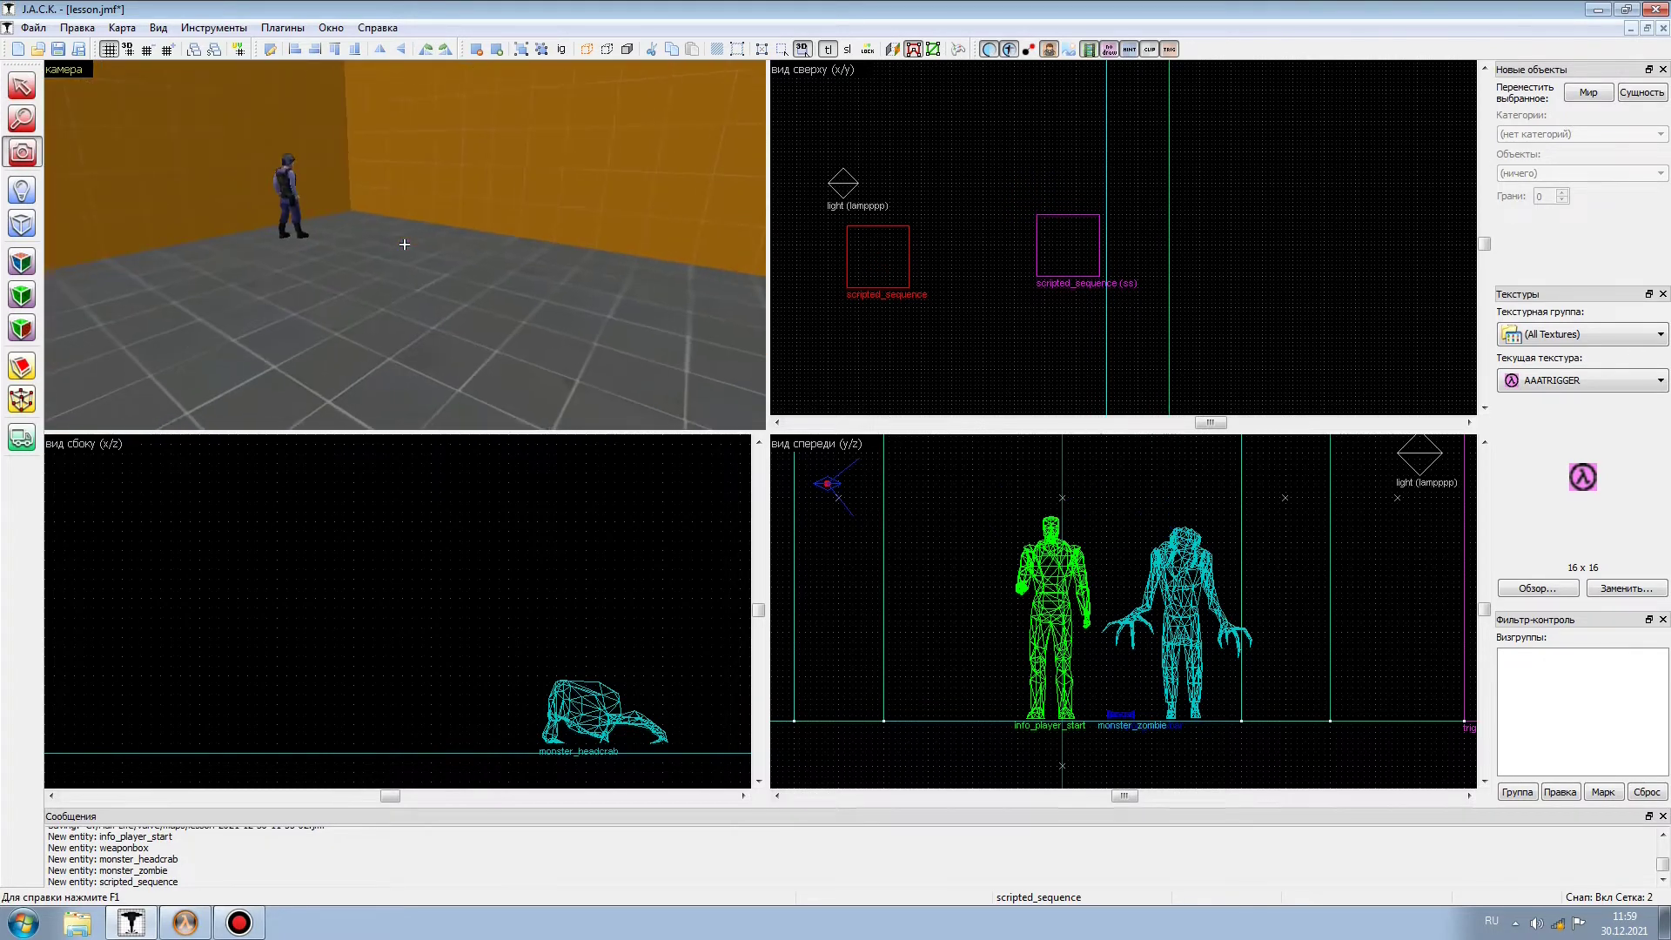
key(z)
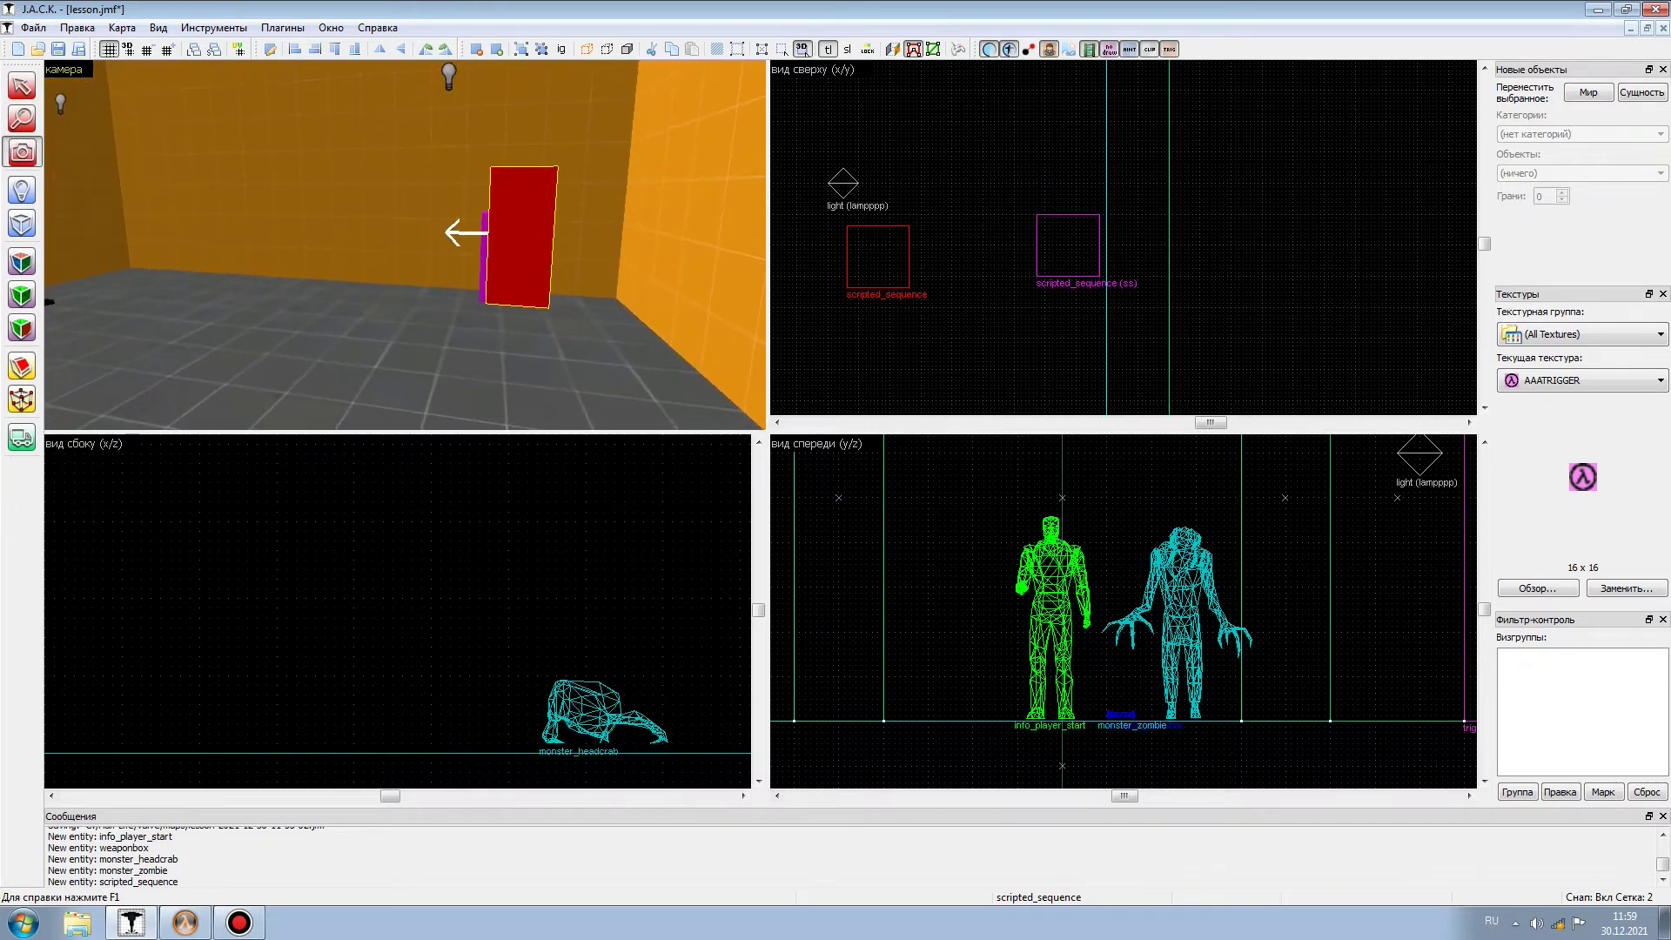
key(a)
drag(419, 268, 493, 268)
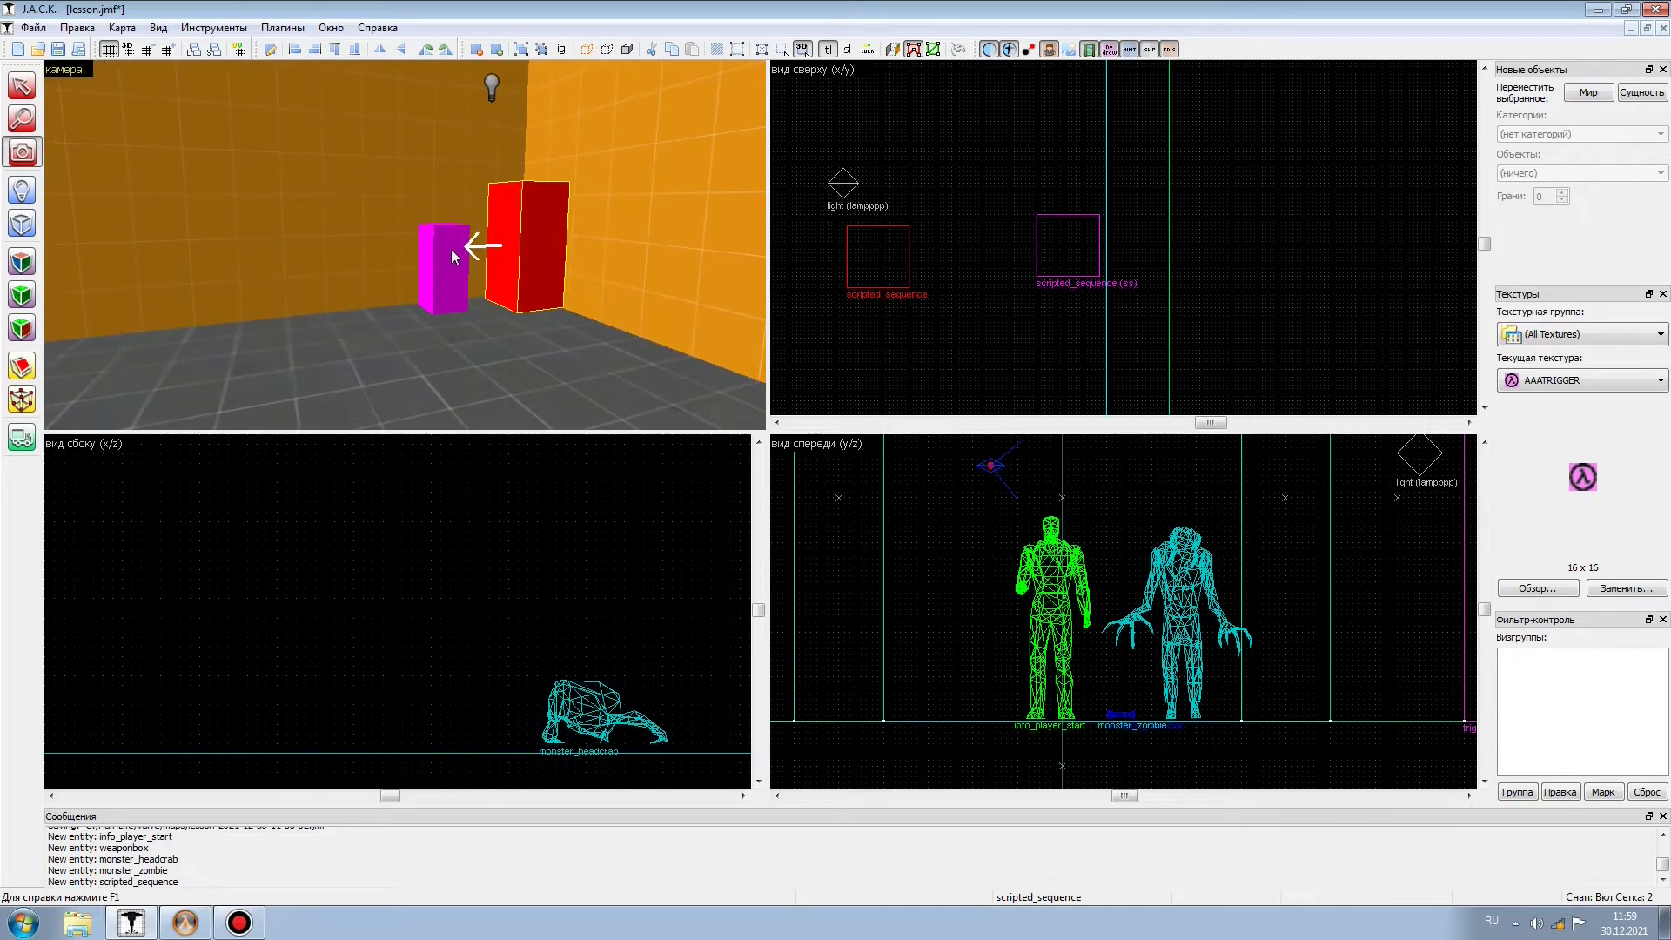
- Rotate the new scripted_sequence so its arrow points the opposite way, and delete the entity
click(447, 54)
click(447, 54)
click(447, 54)
key(shift+s)
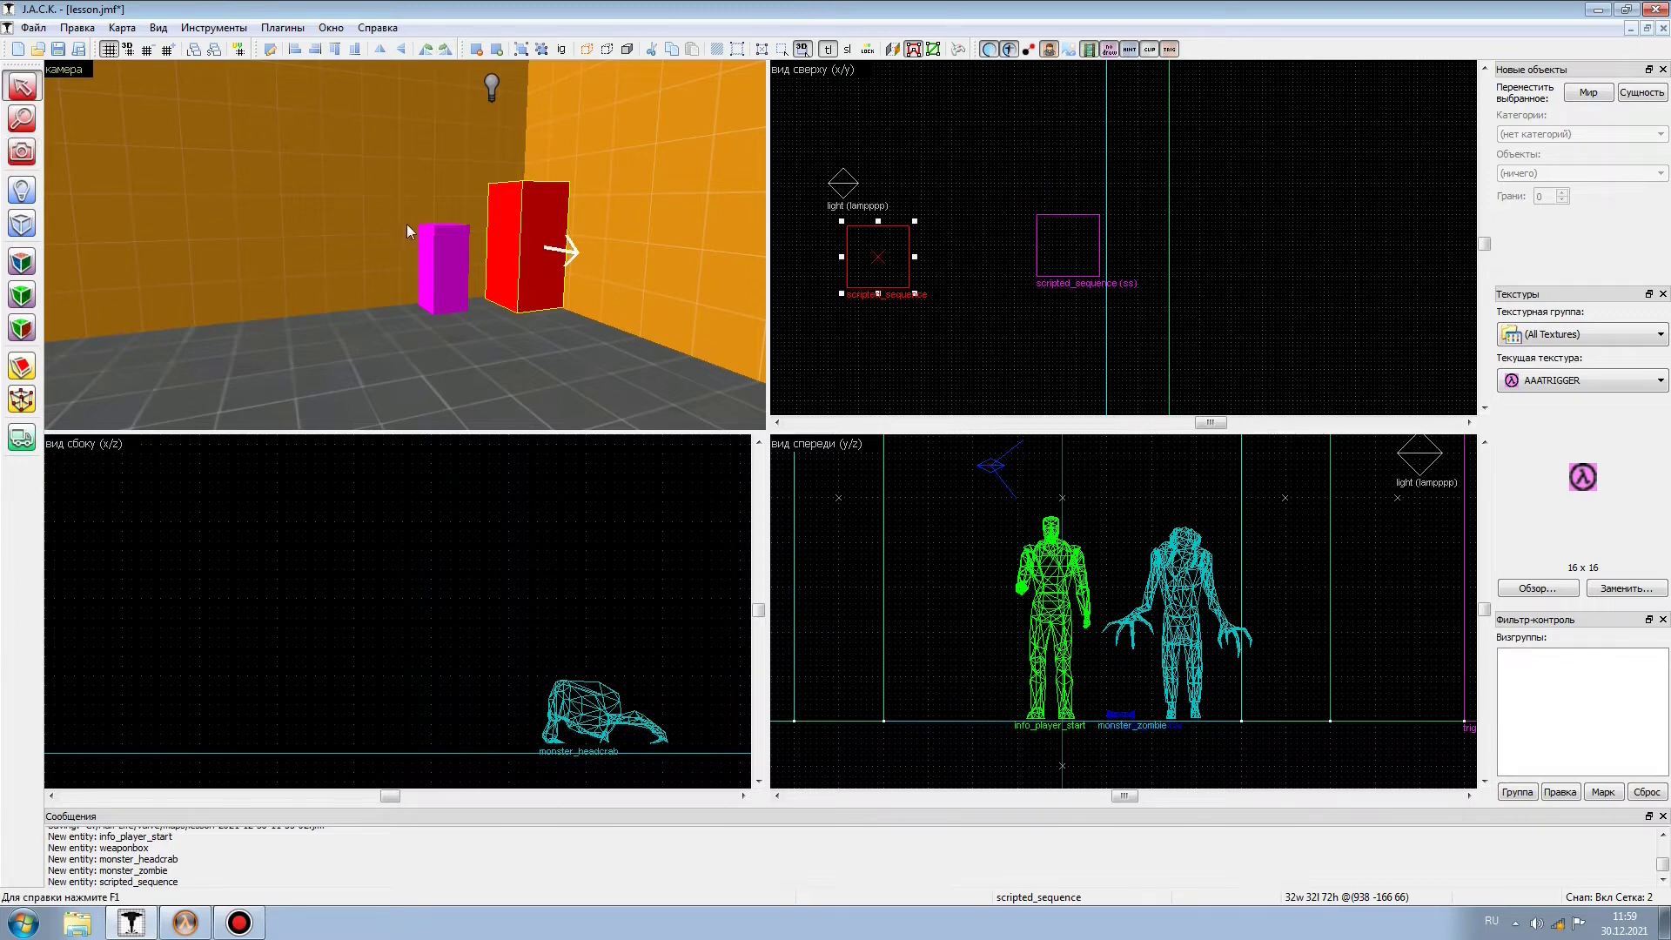
key(Delete)
- Open the object properties of the scripted_sequence ss and check its Name and Target attributes, choosing barny1 as the target
click(446, 259)
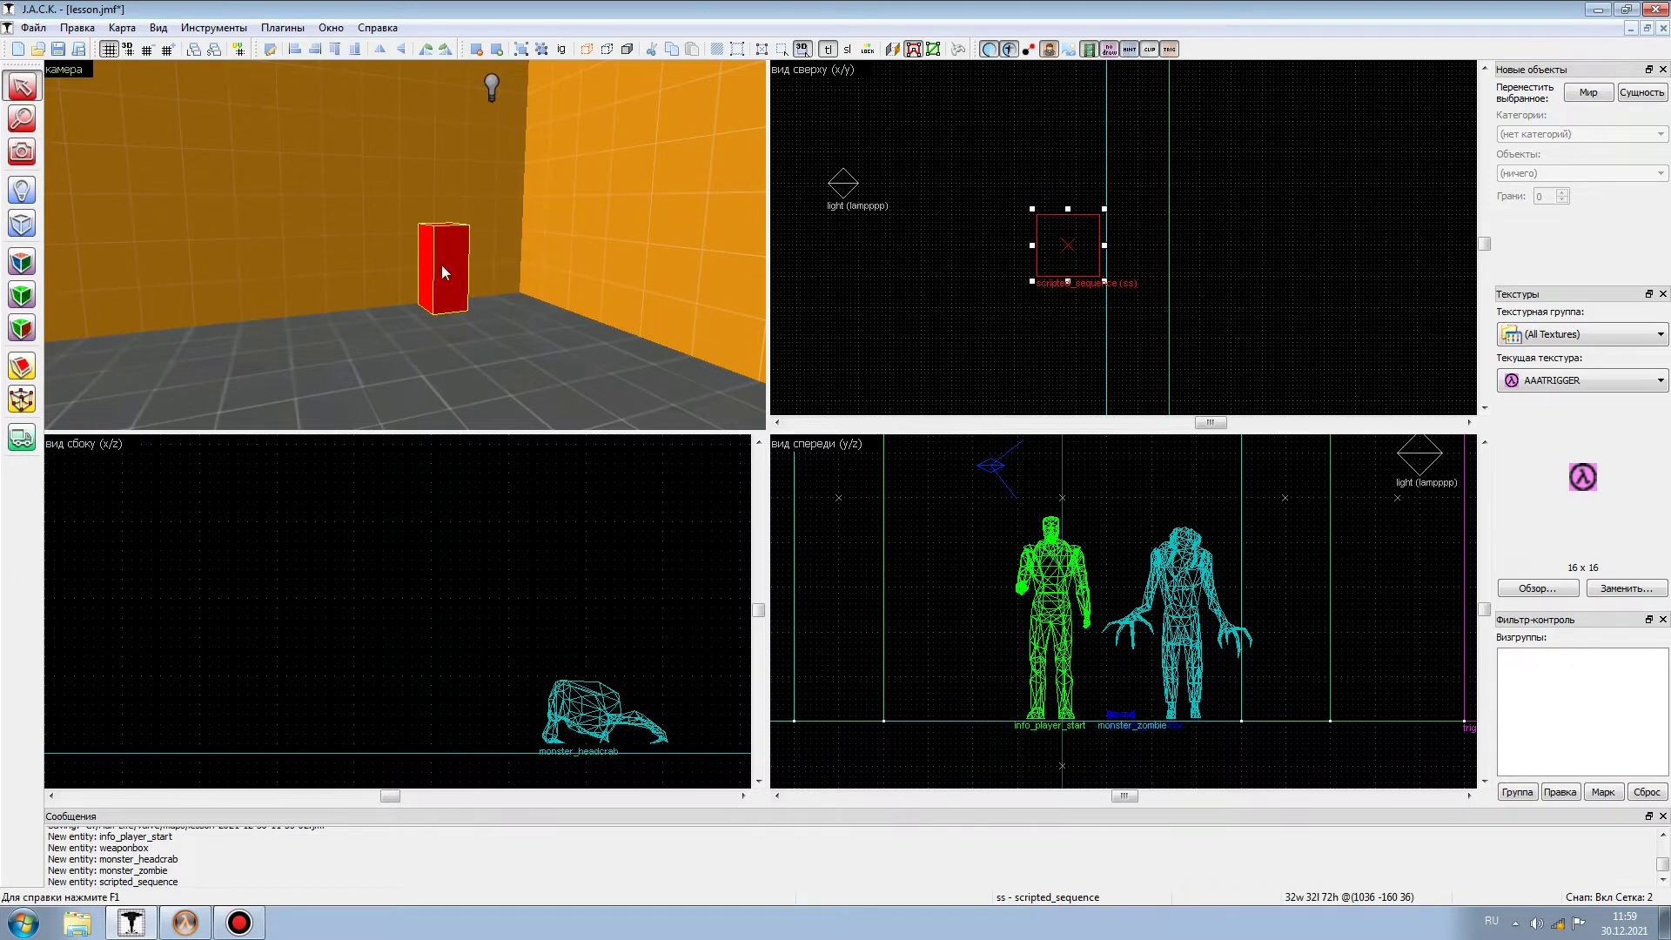
right_click(441, 258)
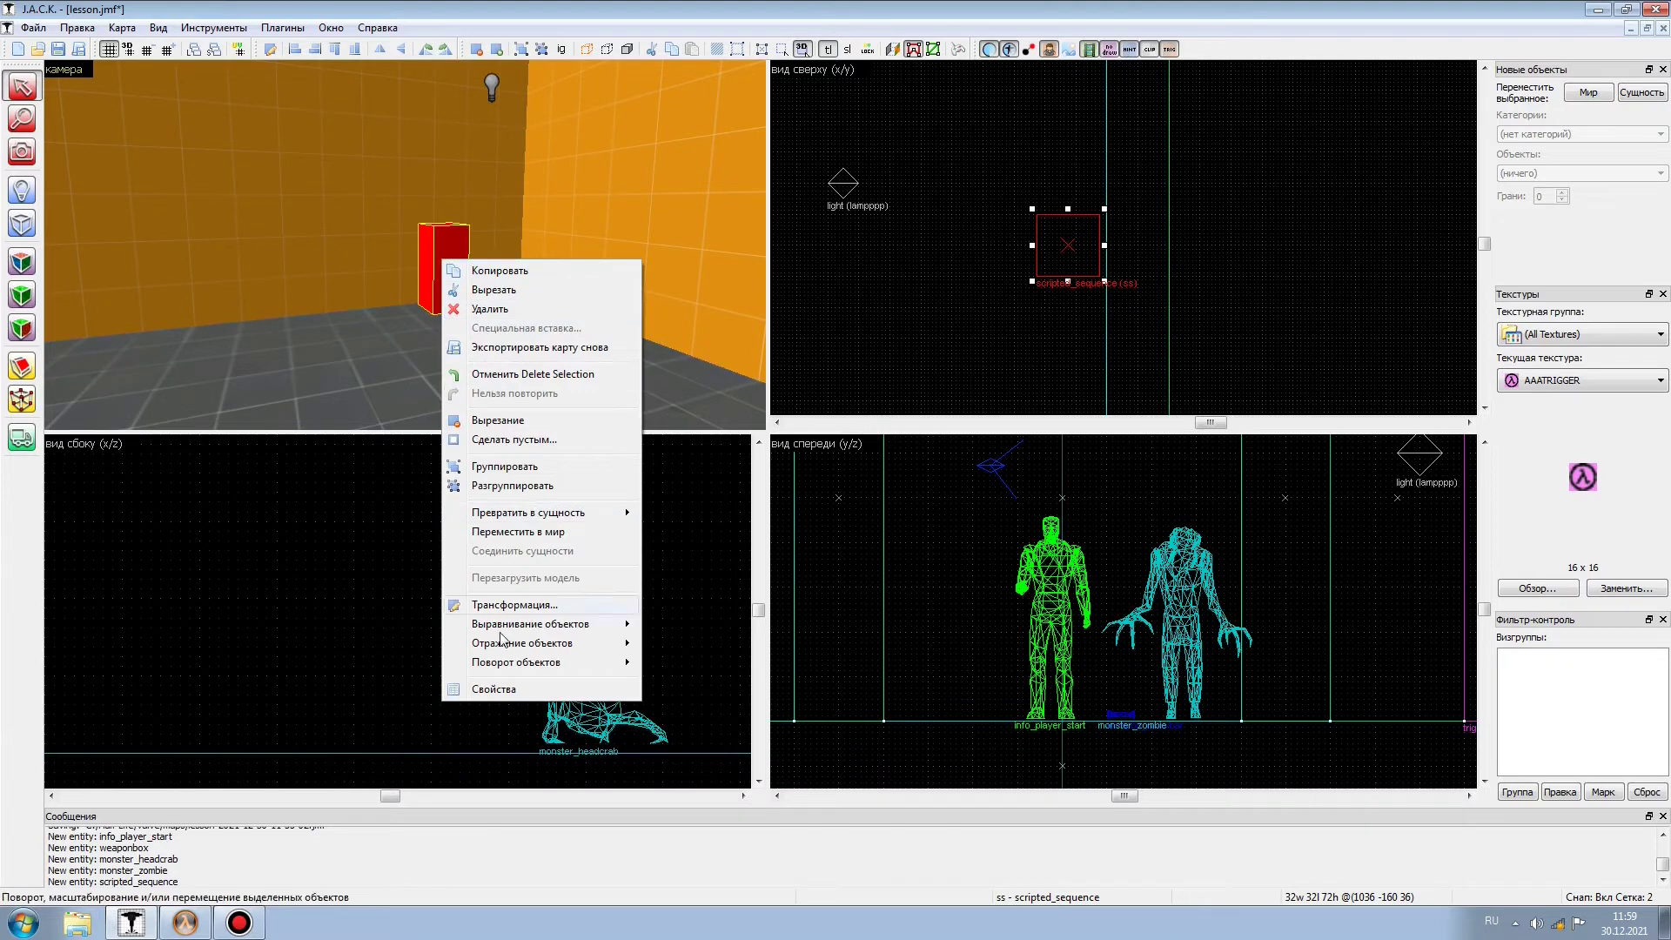
click(505, 692)
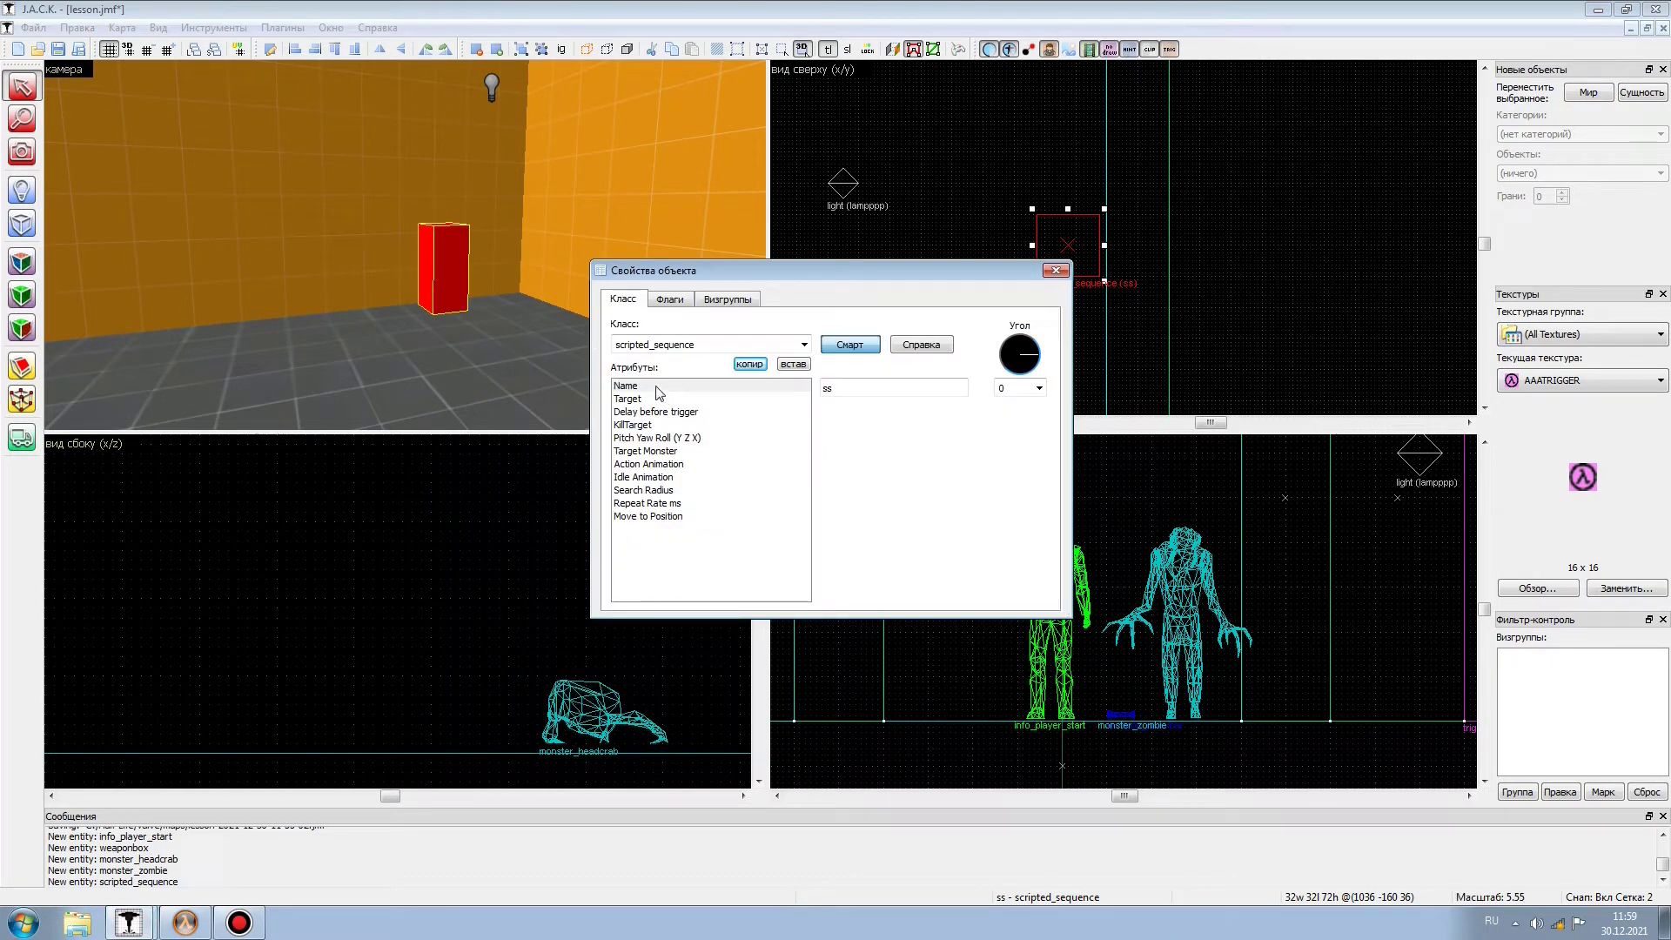
click(844, 387)
click(684, 399)
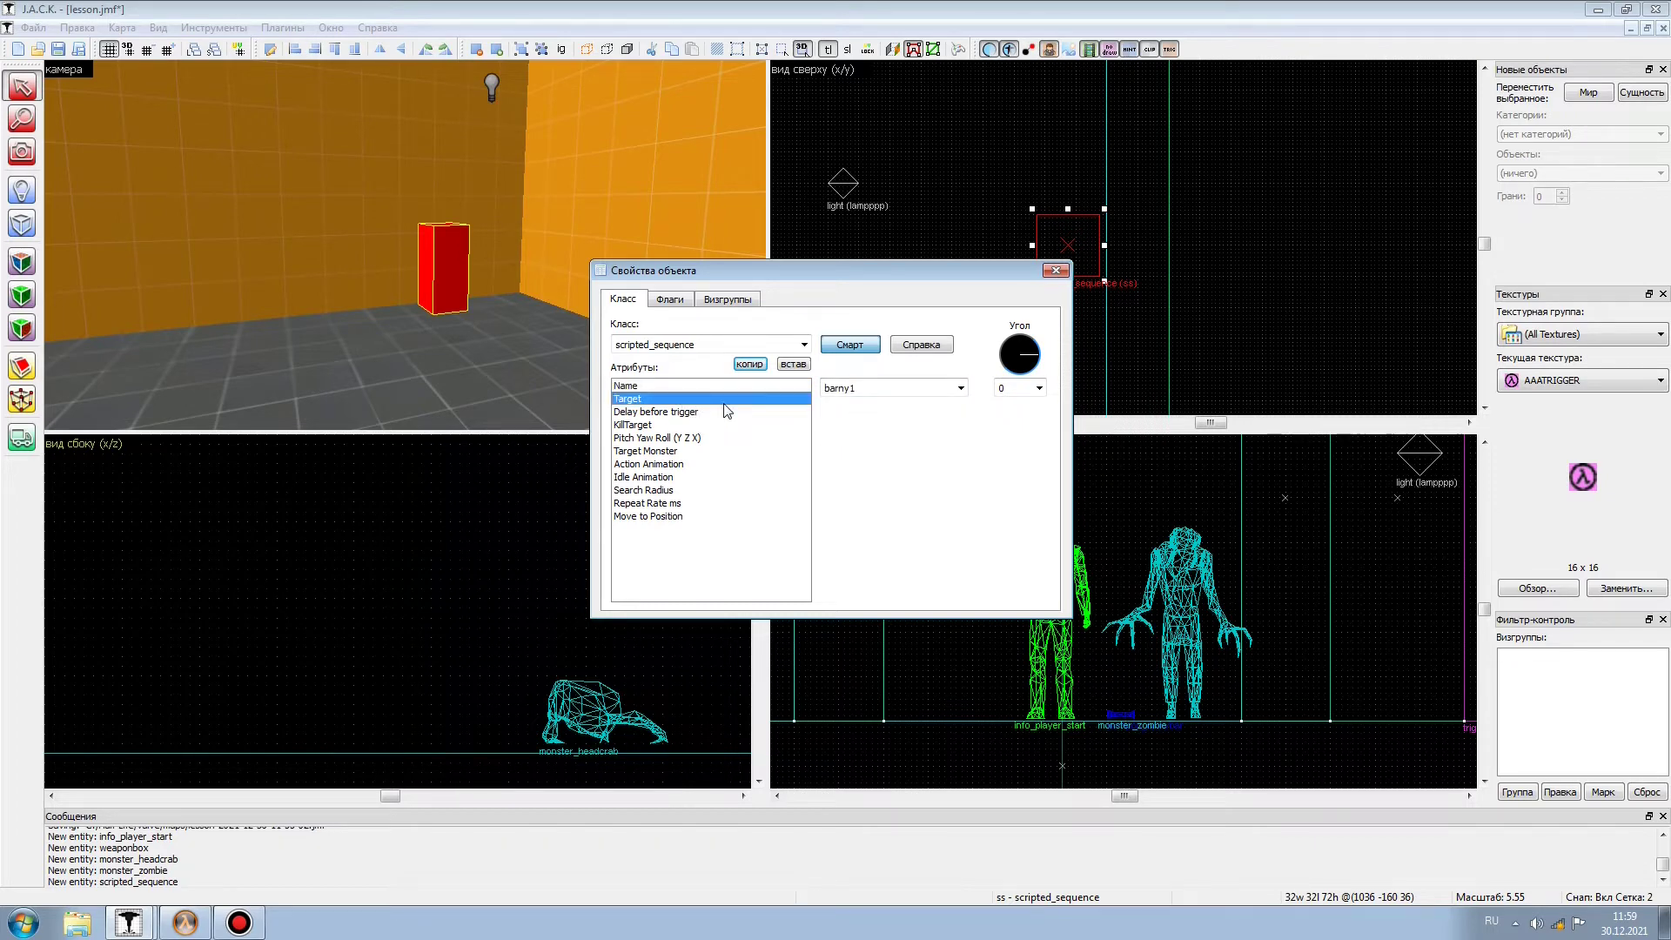
click(961, 388)
click(858, 404)
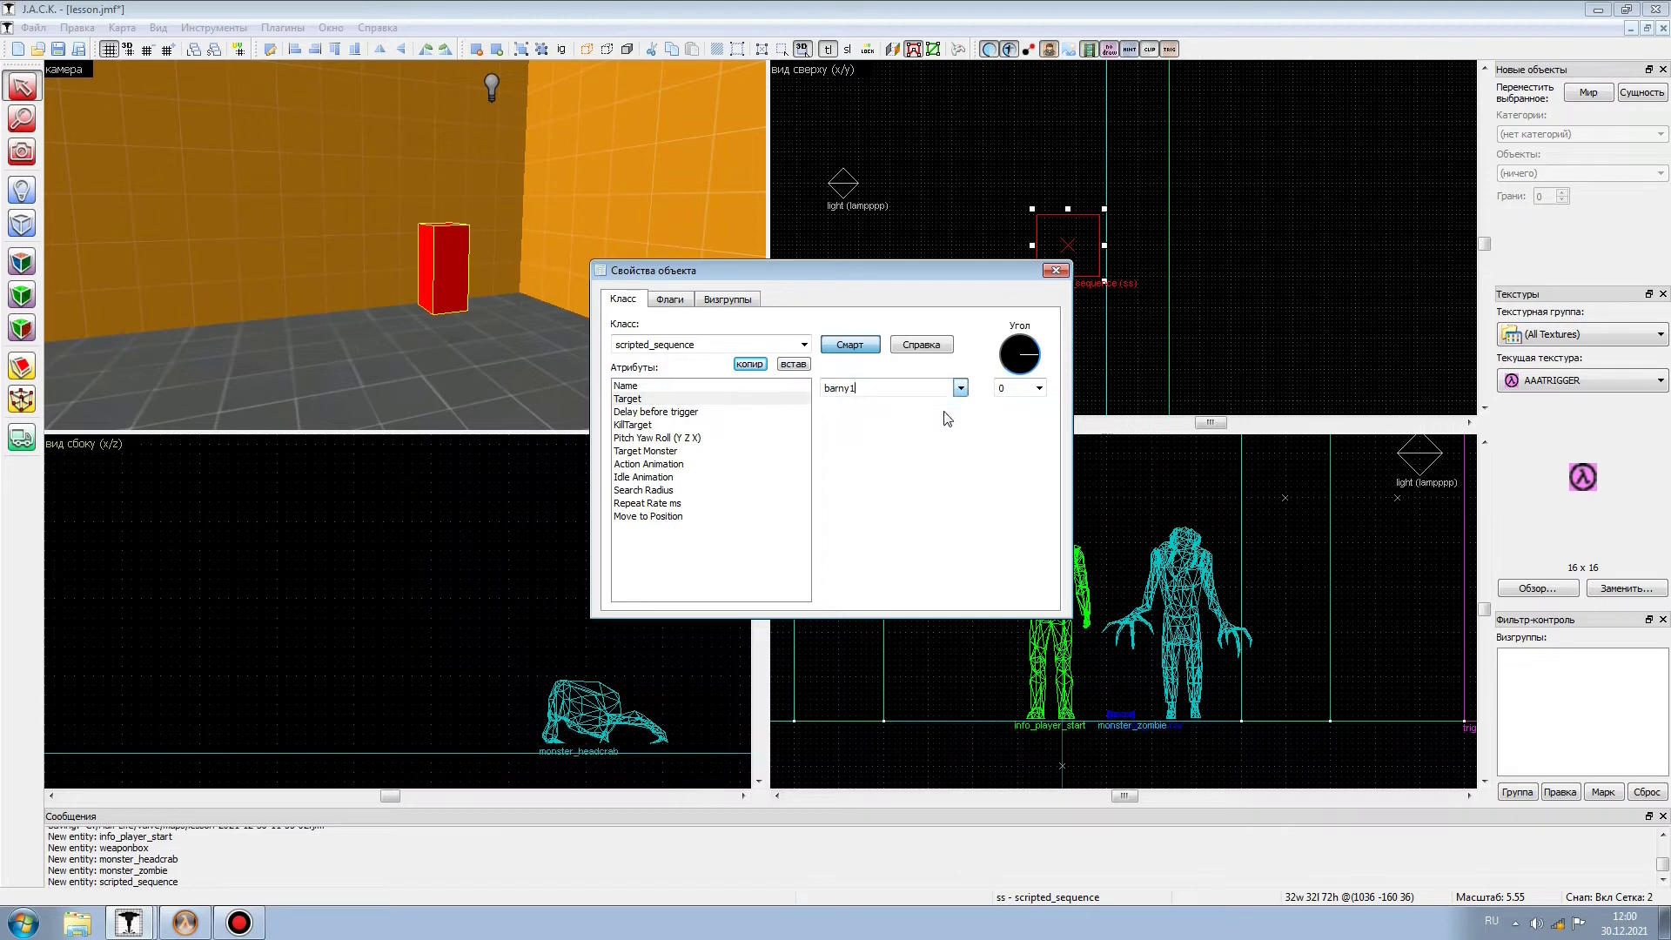
- Review the Move to Position options of the scripted_sequence and choose Walk
click(673, 517)
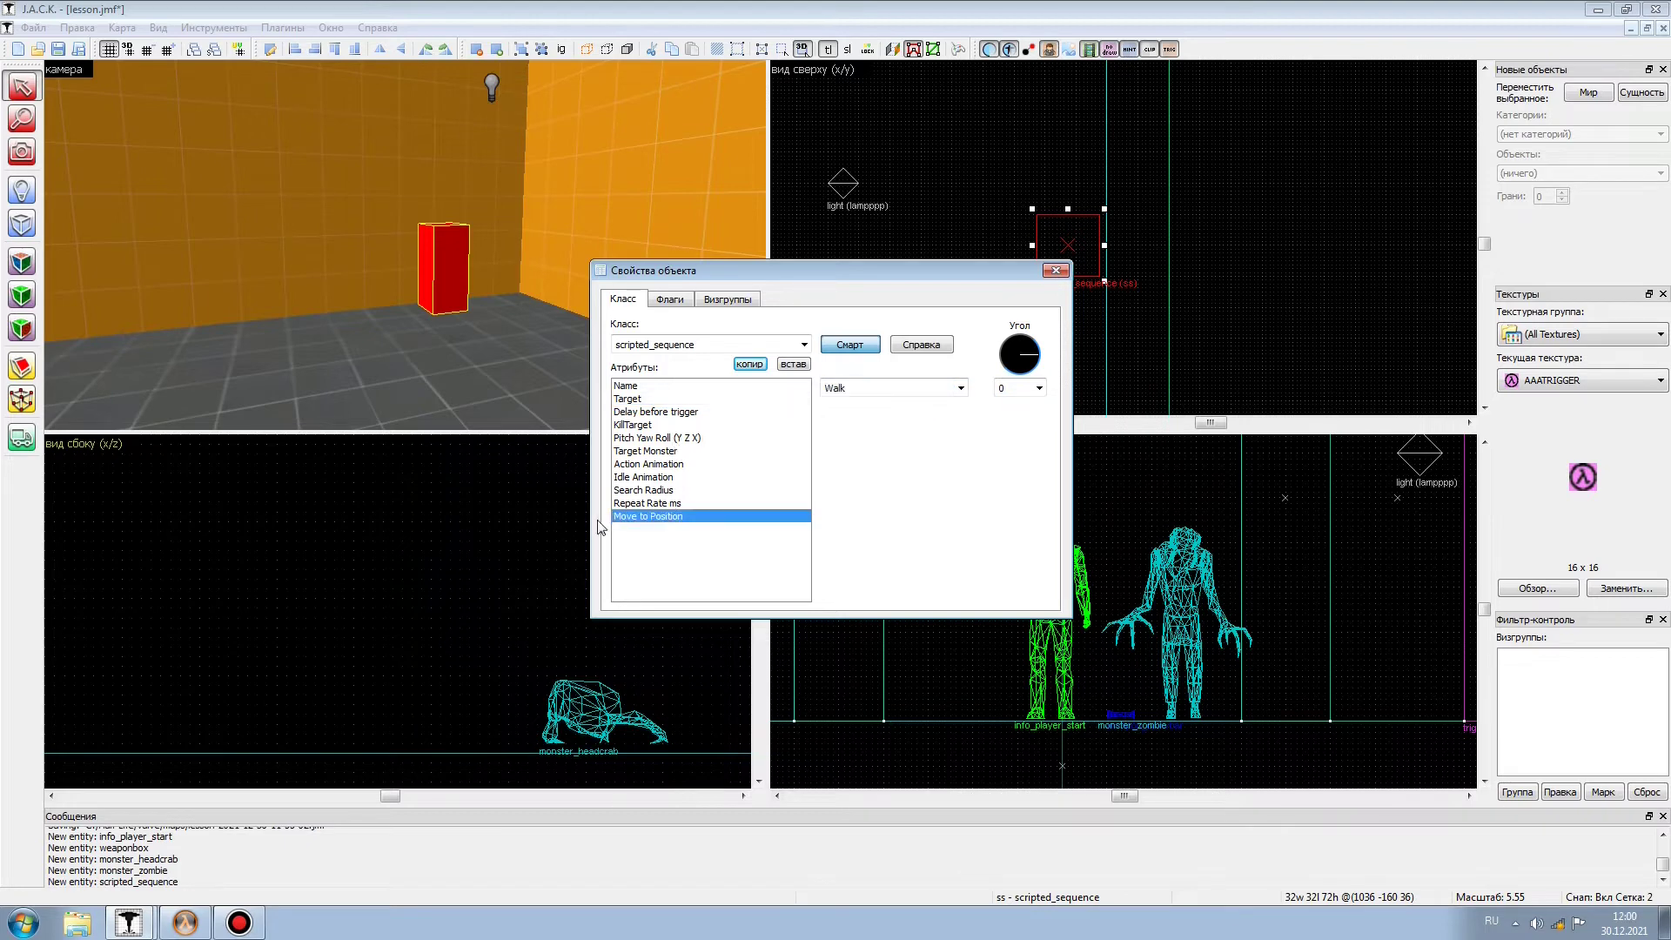
click(960, 388)
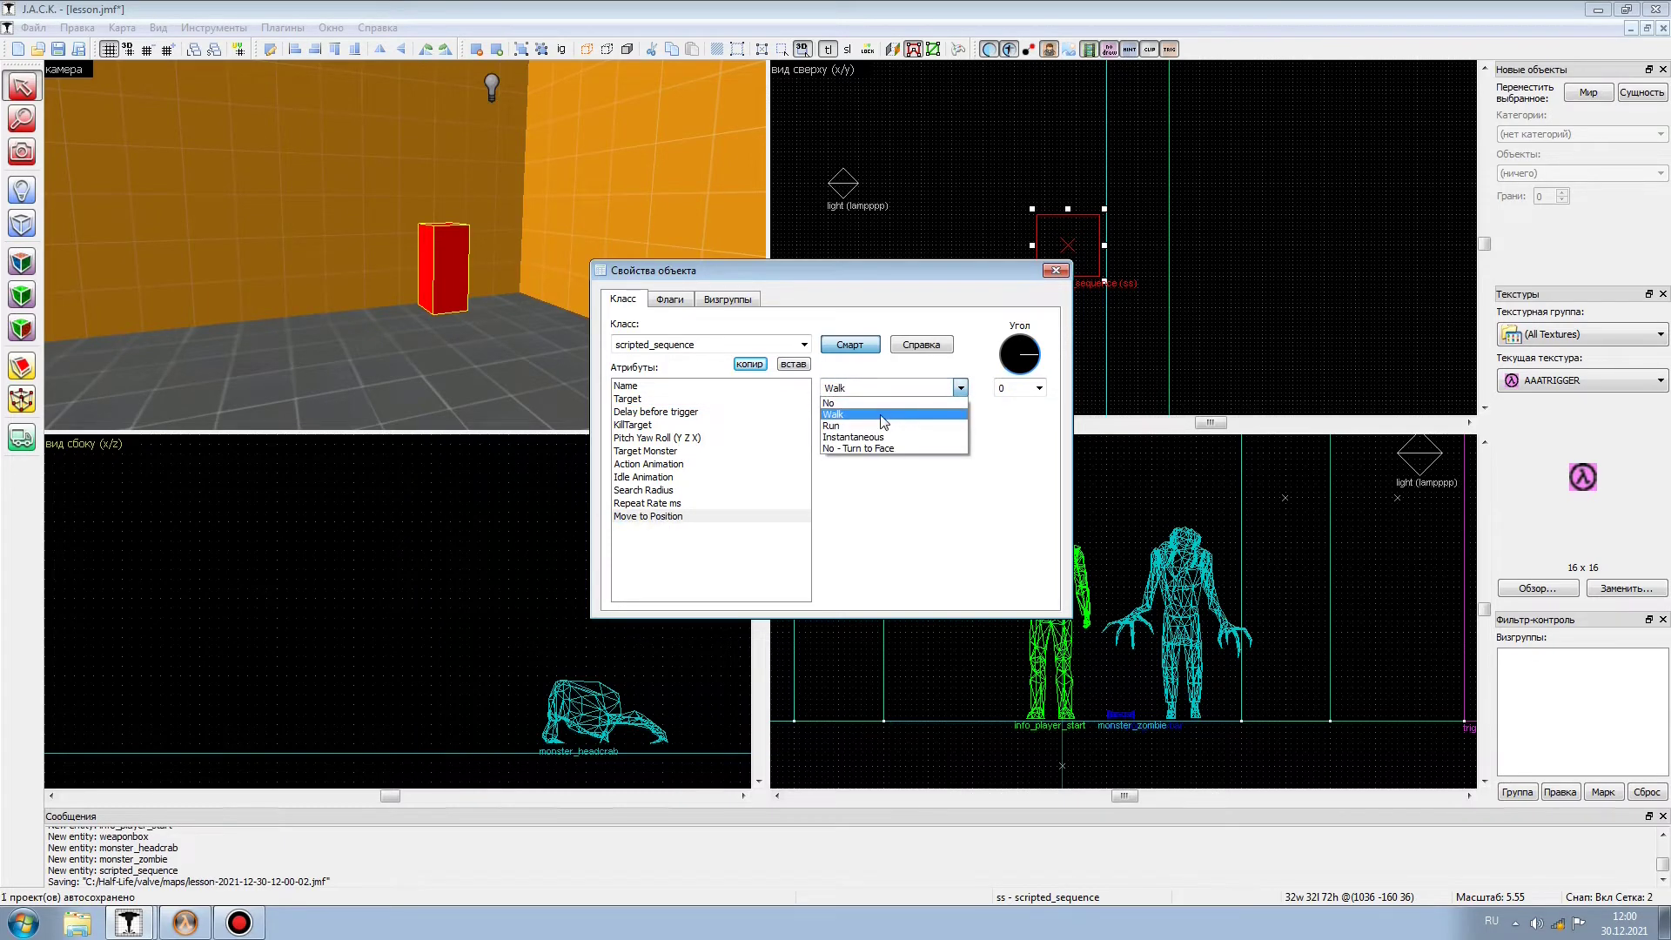
click(846, 416)
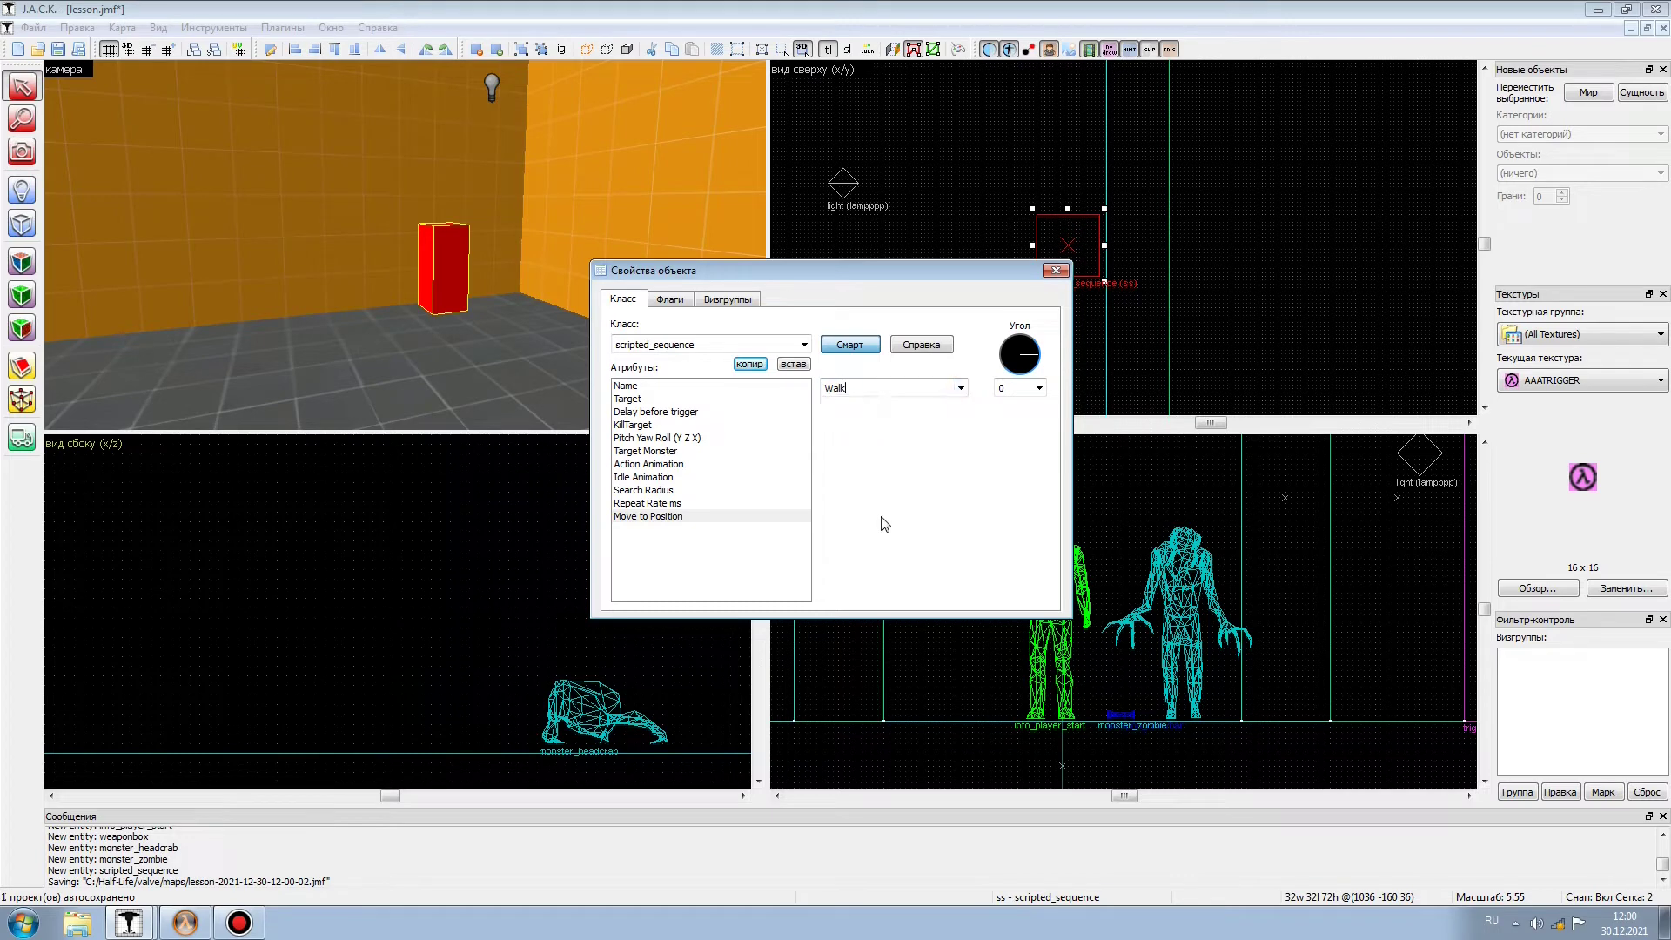
- Examine the Action Animation attribute of the scripted_sequence and highlight its animation name
click(670, 466)
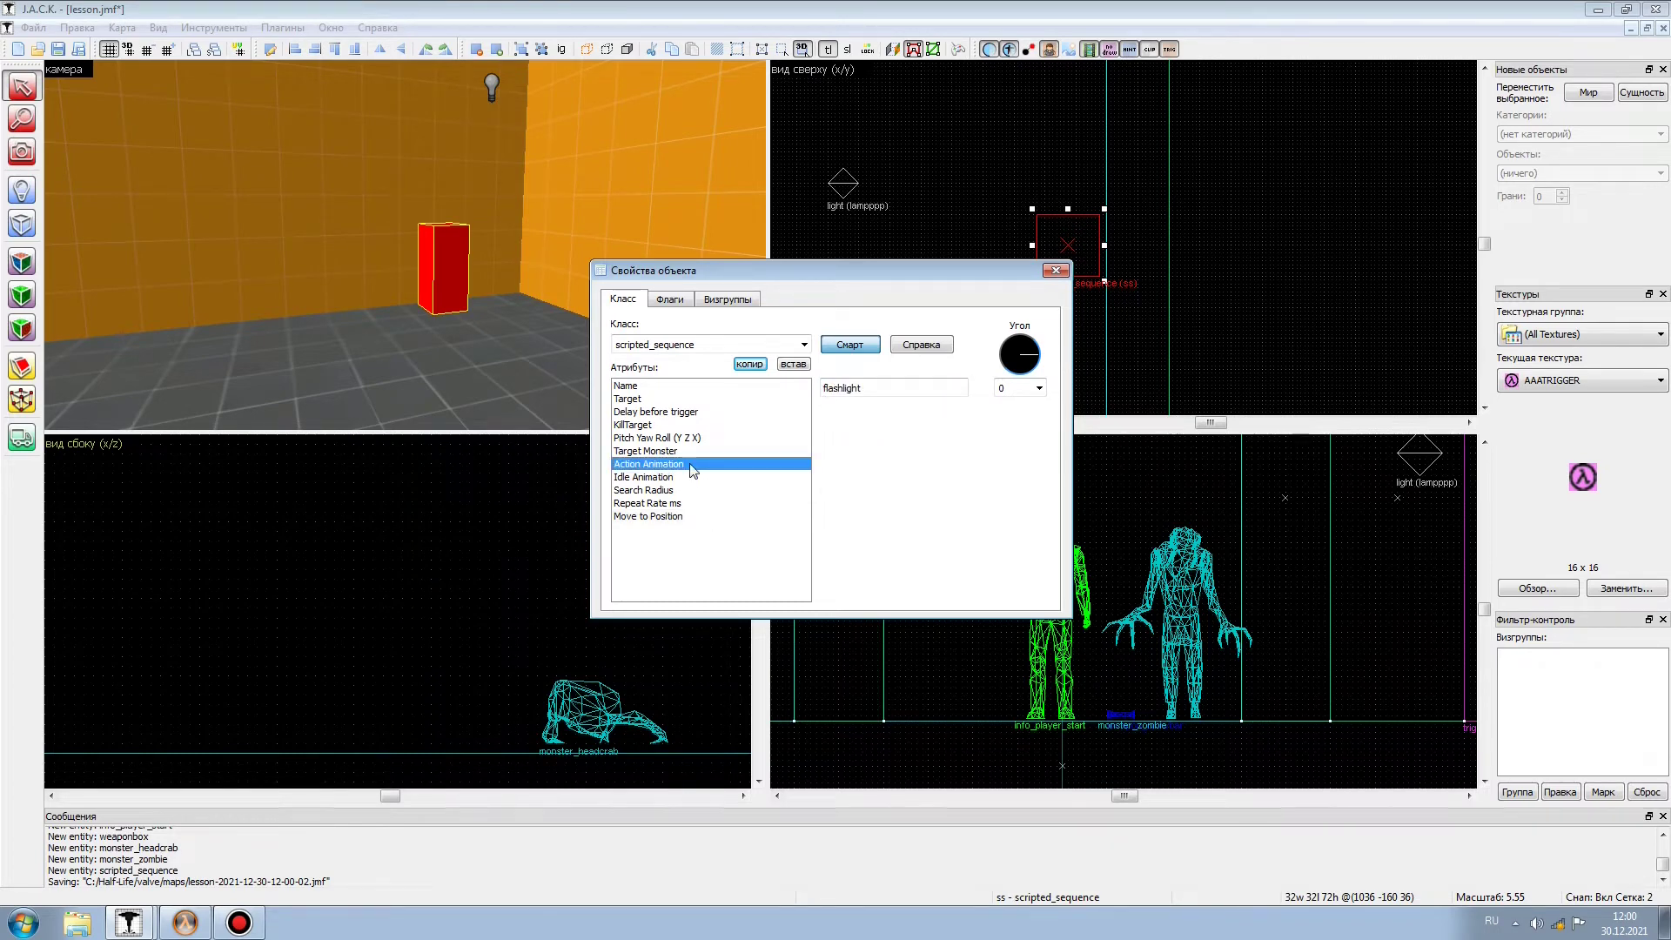
drag(881, 387, 798, 387)
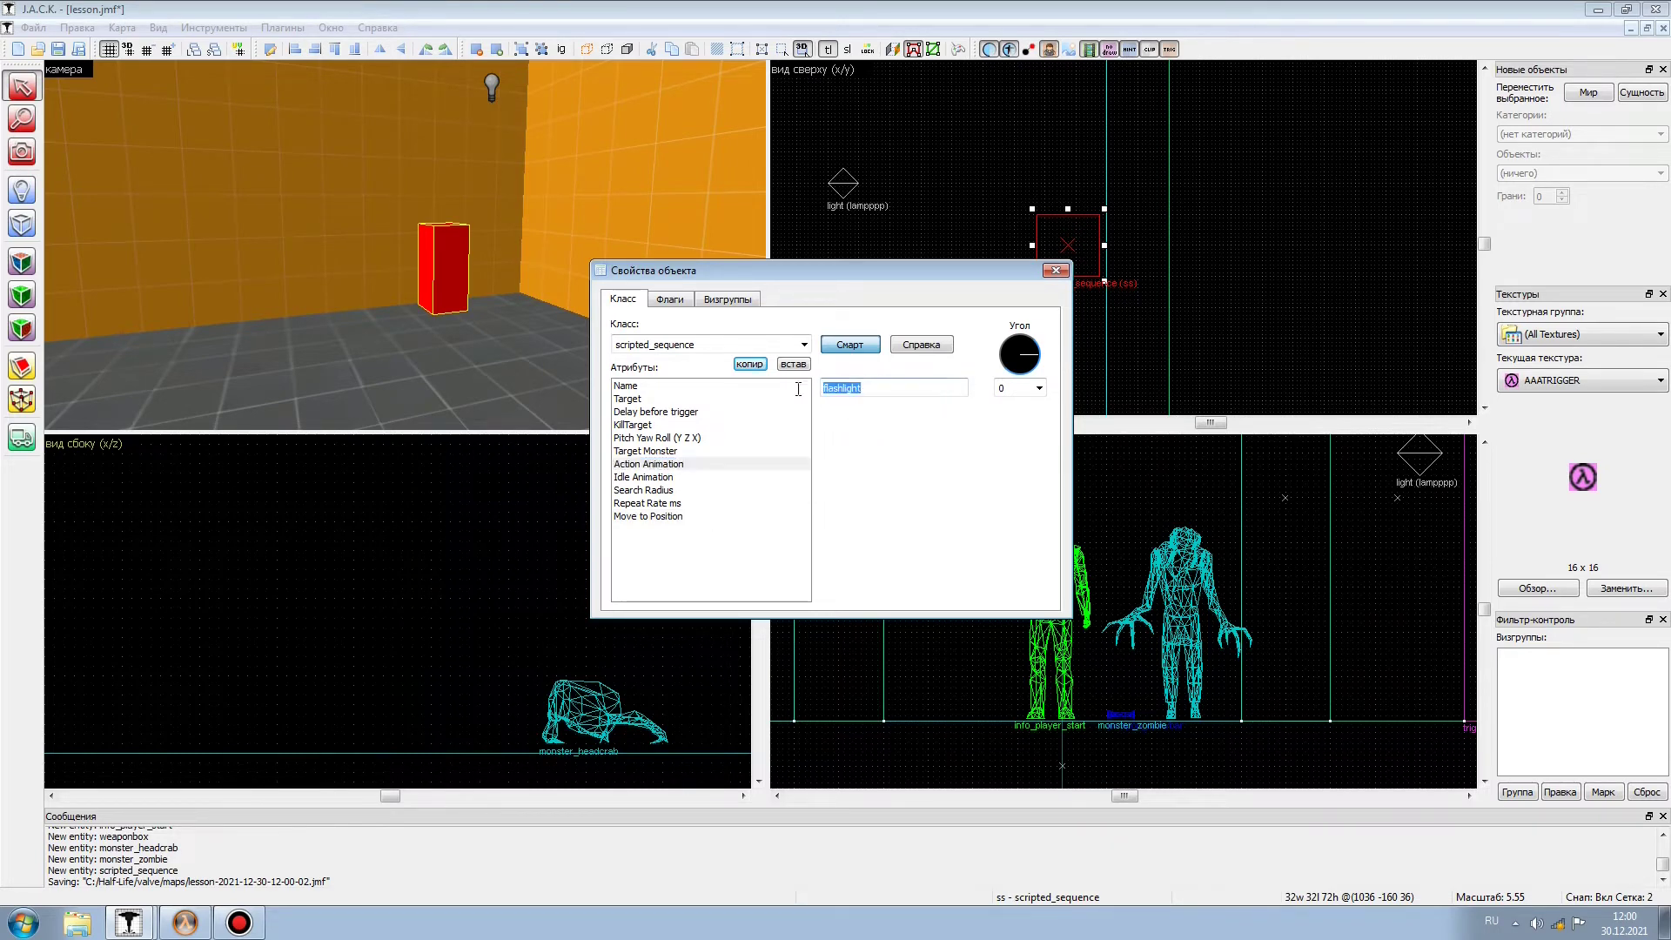
click(872, 391)
click(870, 389)
drag(870, 389, 825, 389)
click(868, 389)
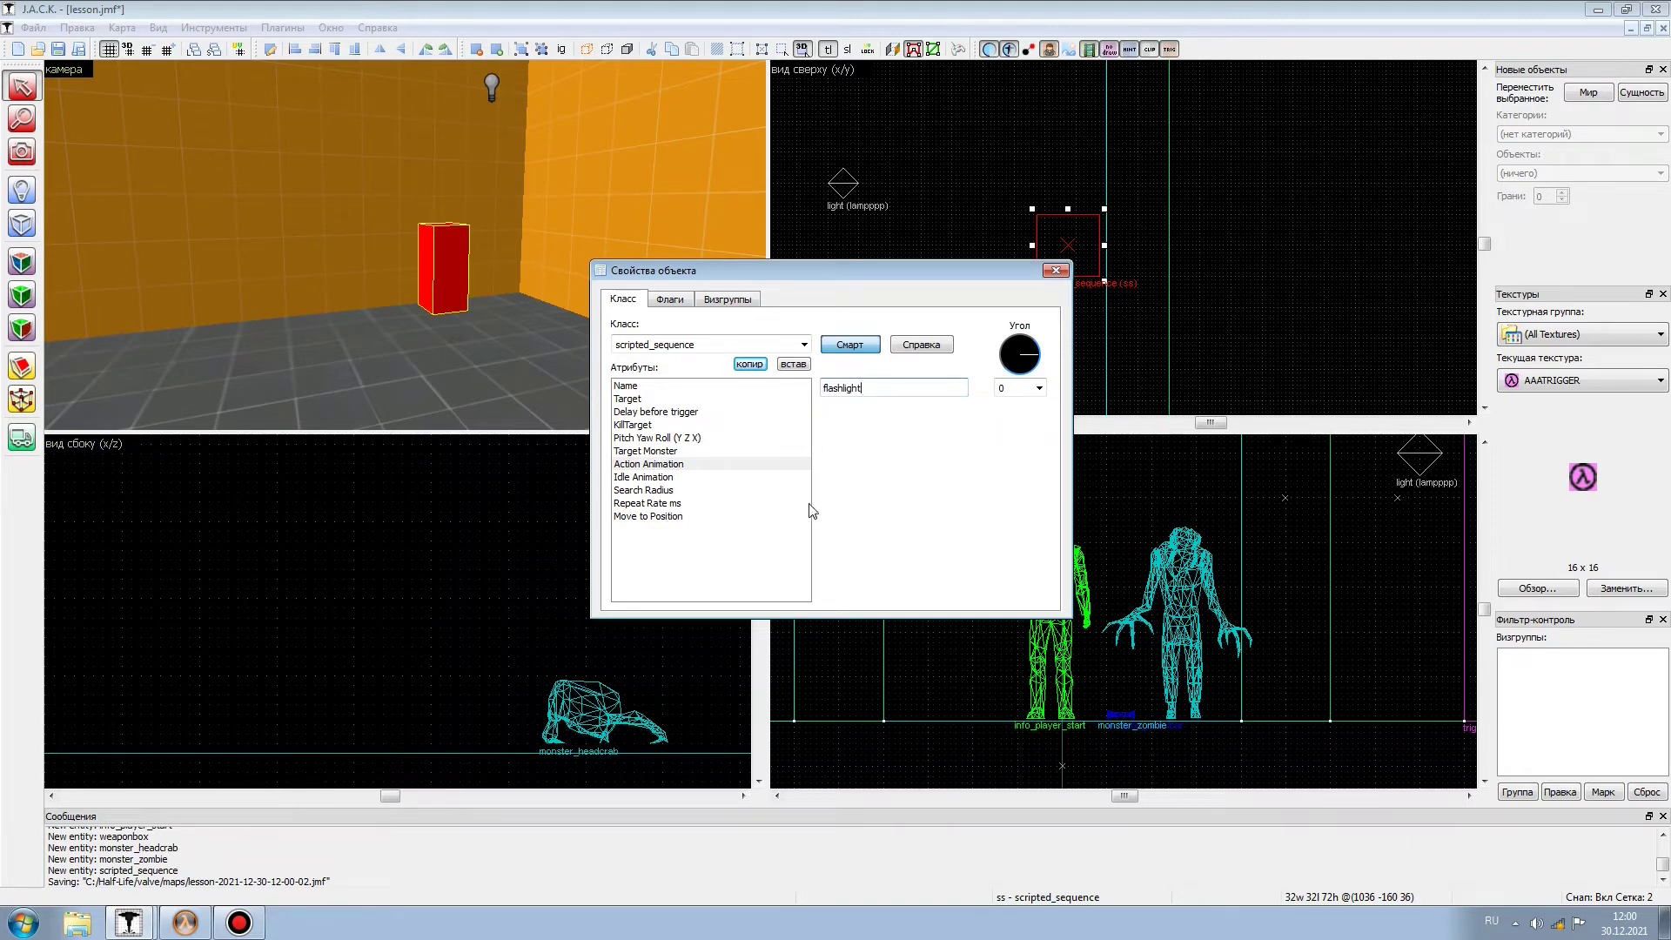
- Switch to Jed's Half-Life Model Viewer and open the barney model from the valve models folder
click(200, 913)
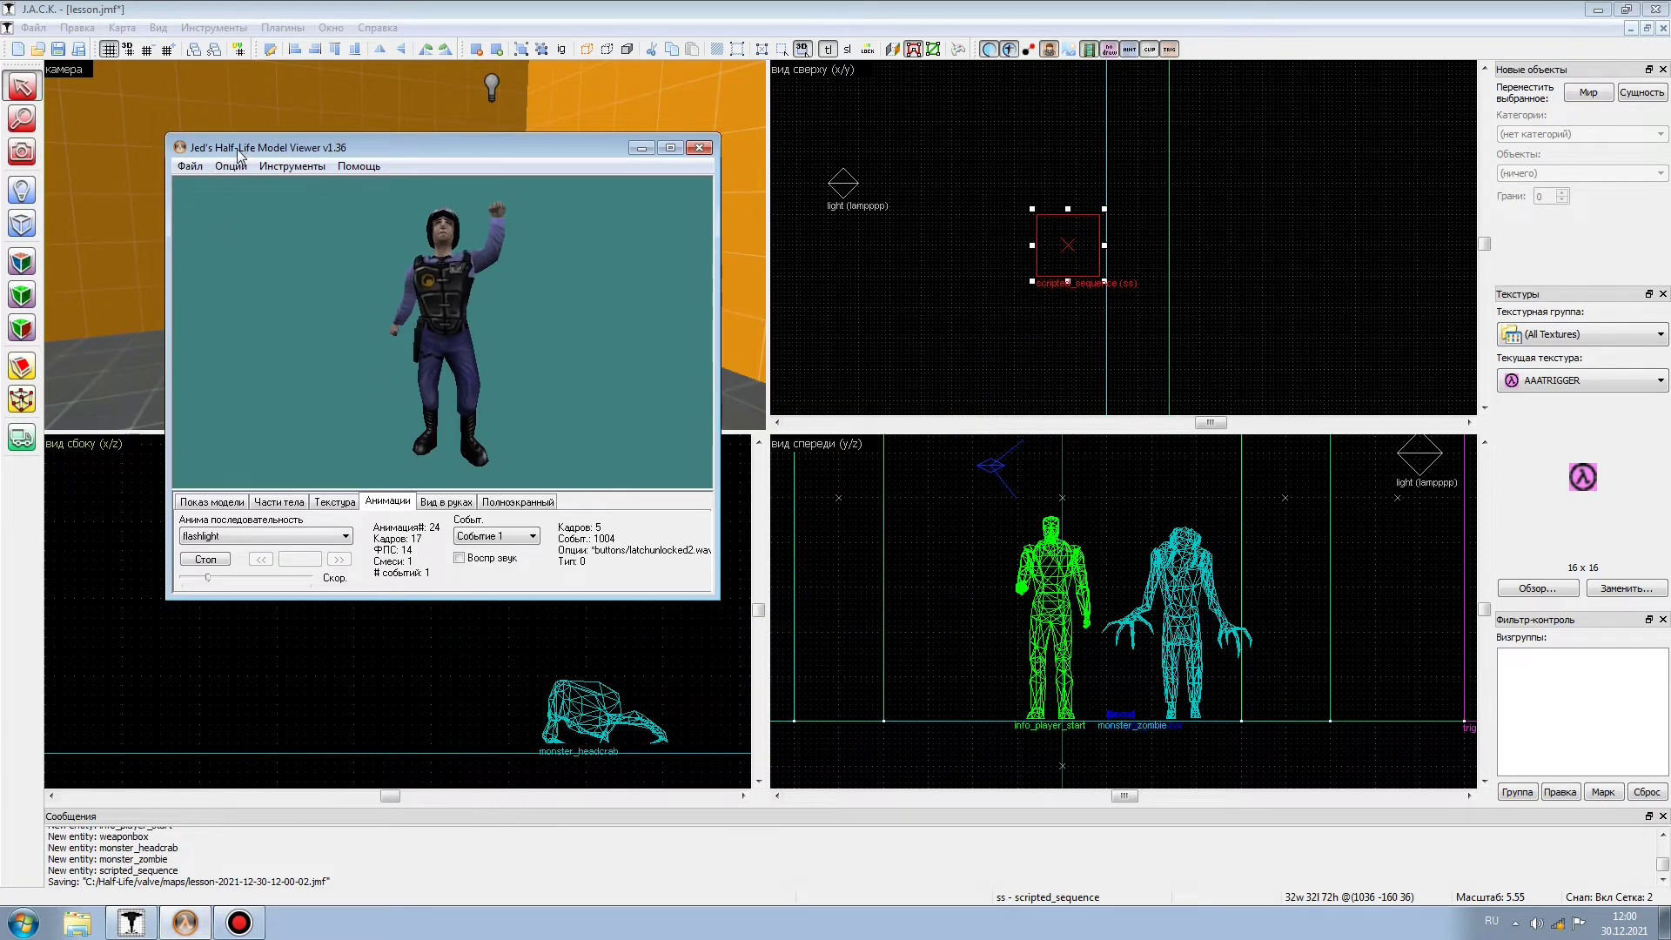
drag(239, 154, 258, 151)
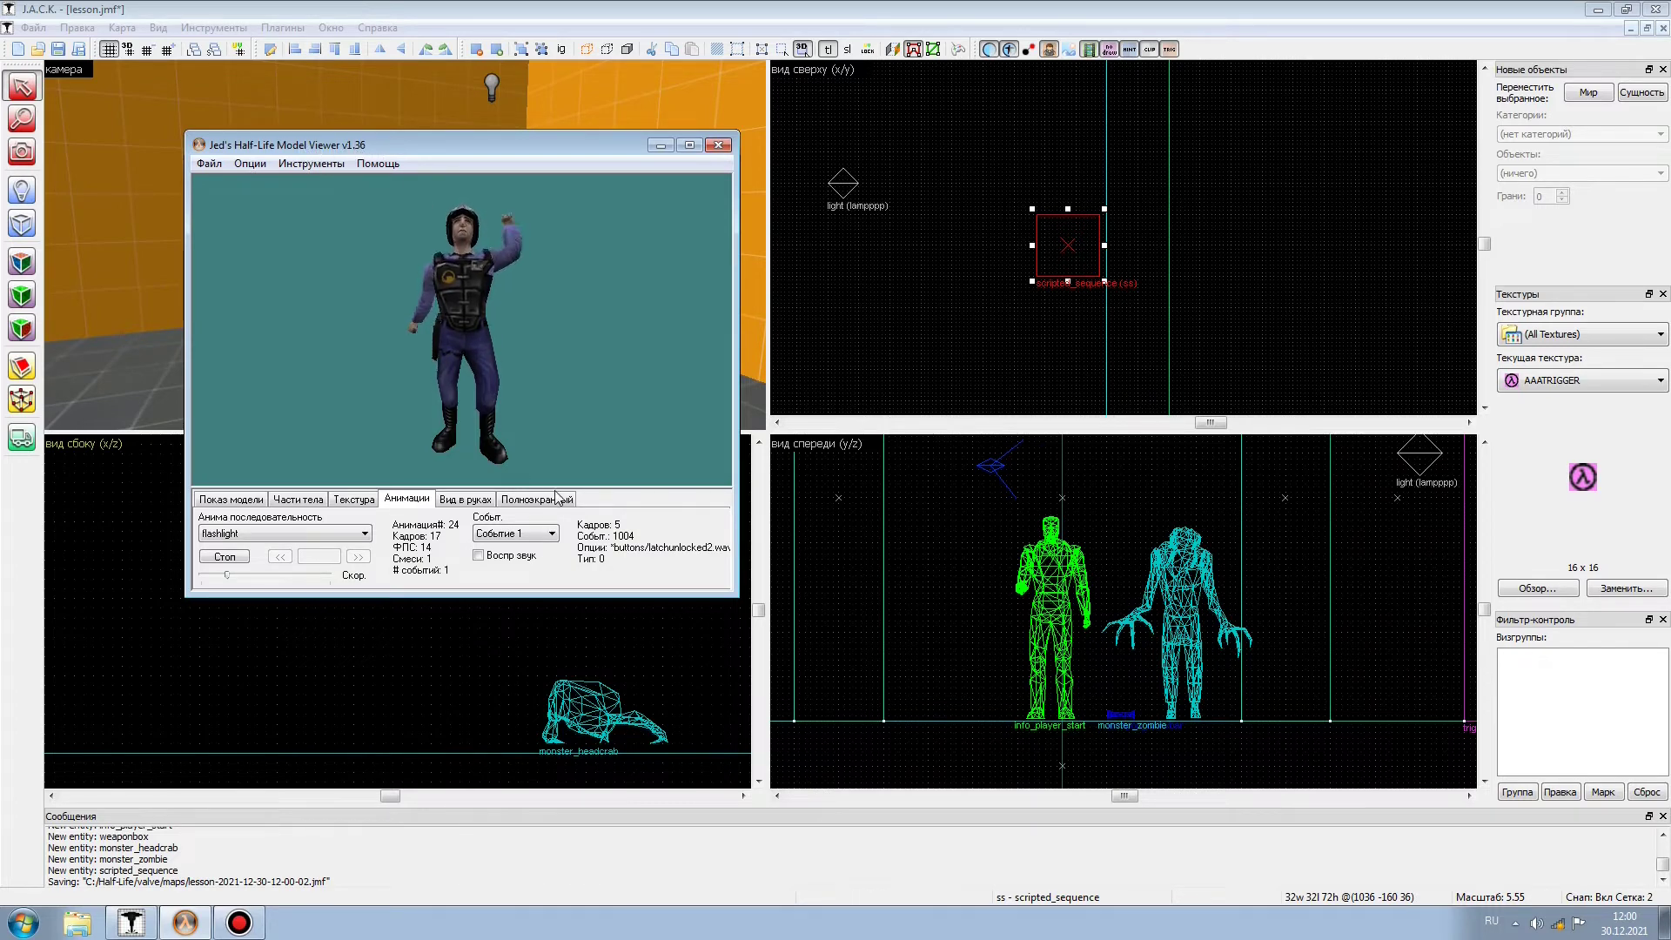
click(221, 169)
click(248, 182)
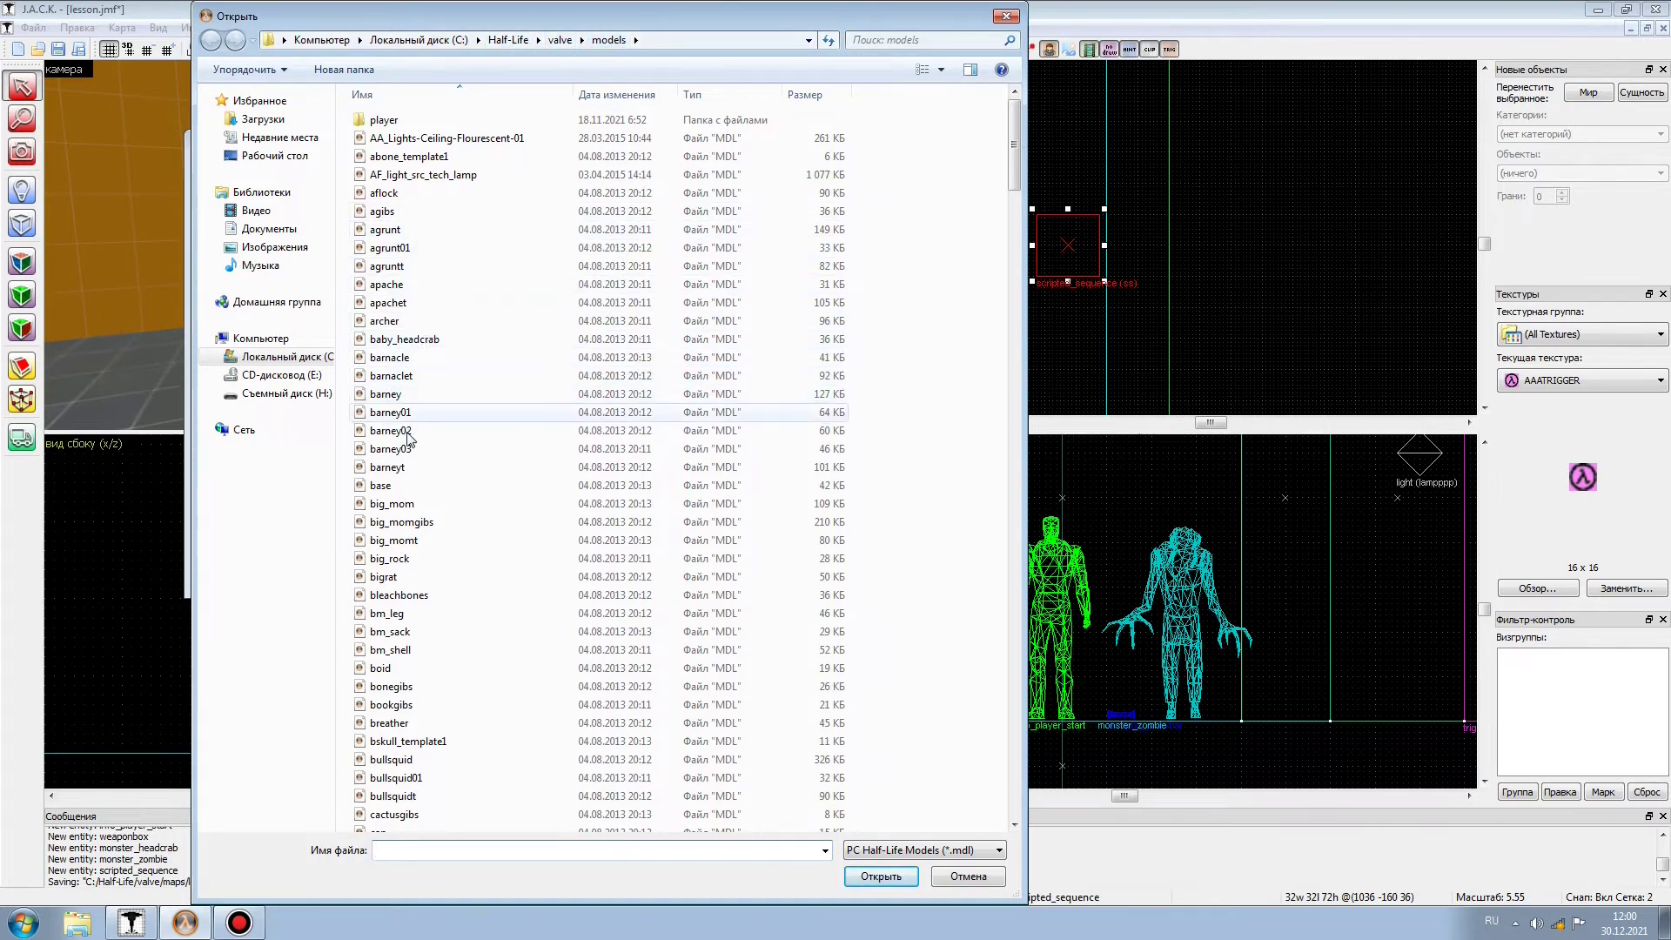
click(424, 193)
scroll(425, 195, down, 3)
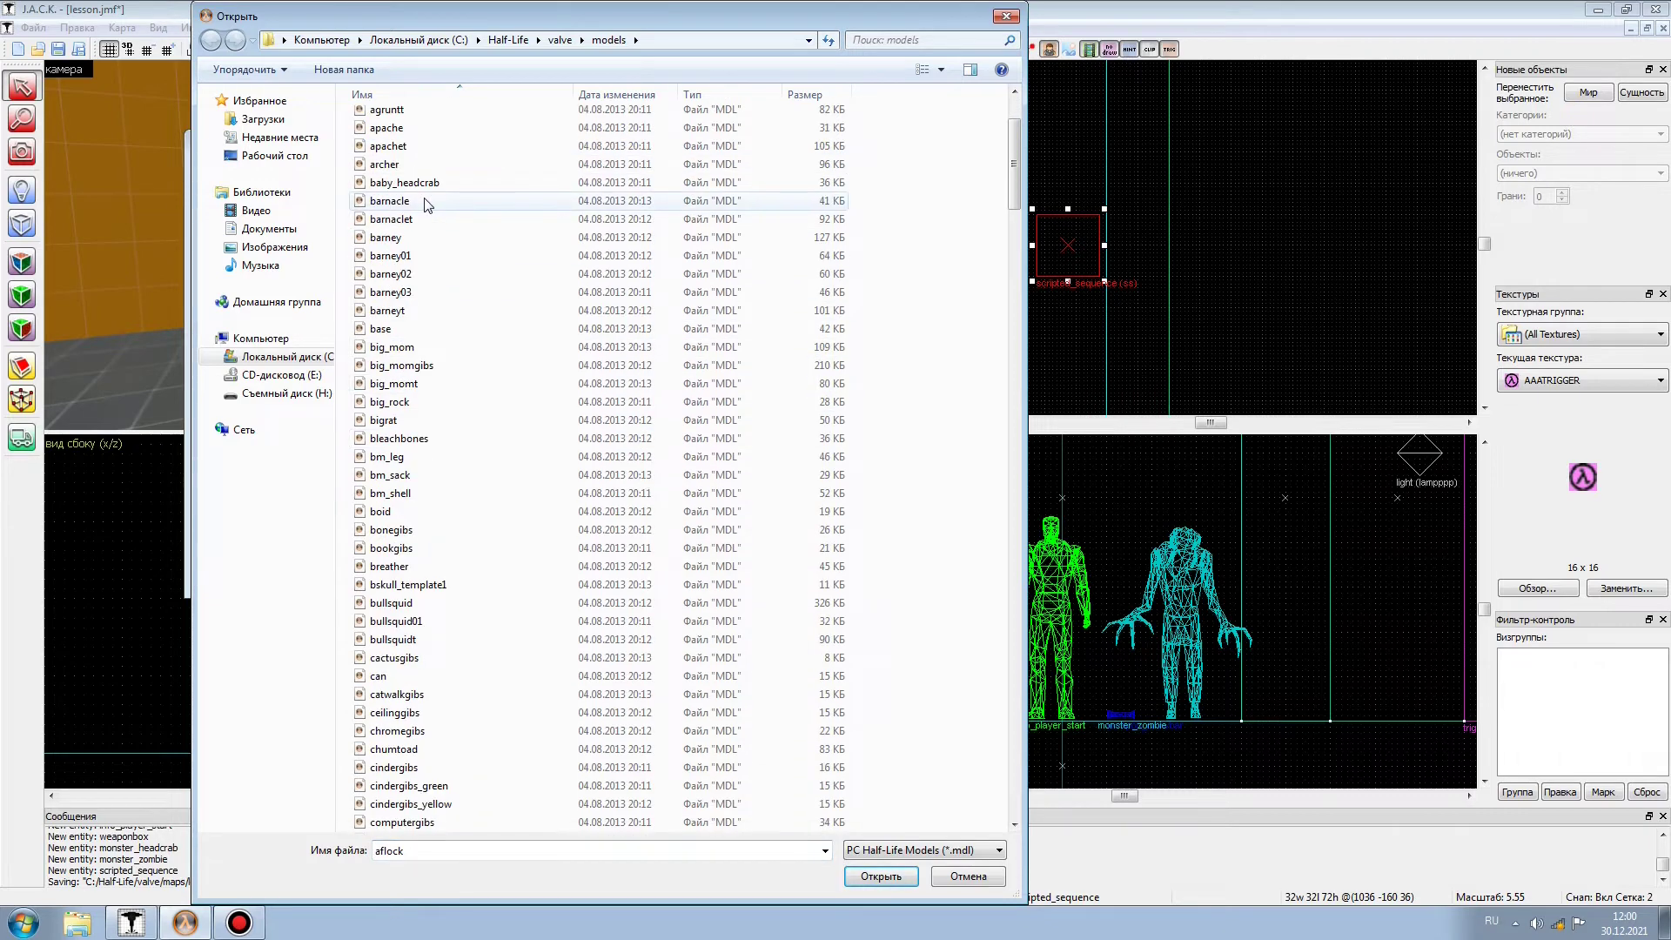
scroll(426, 204, up, 2)
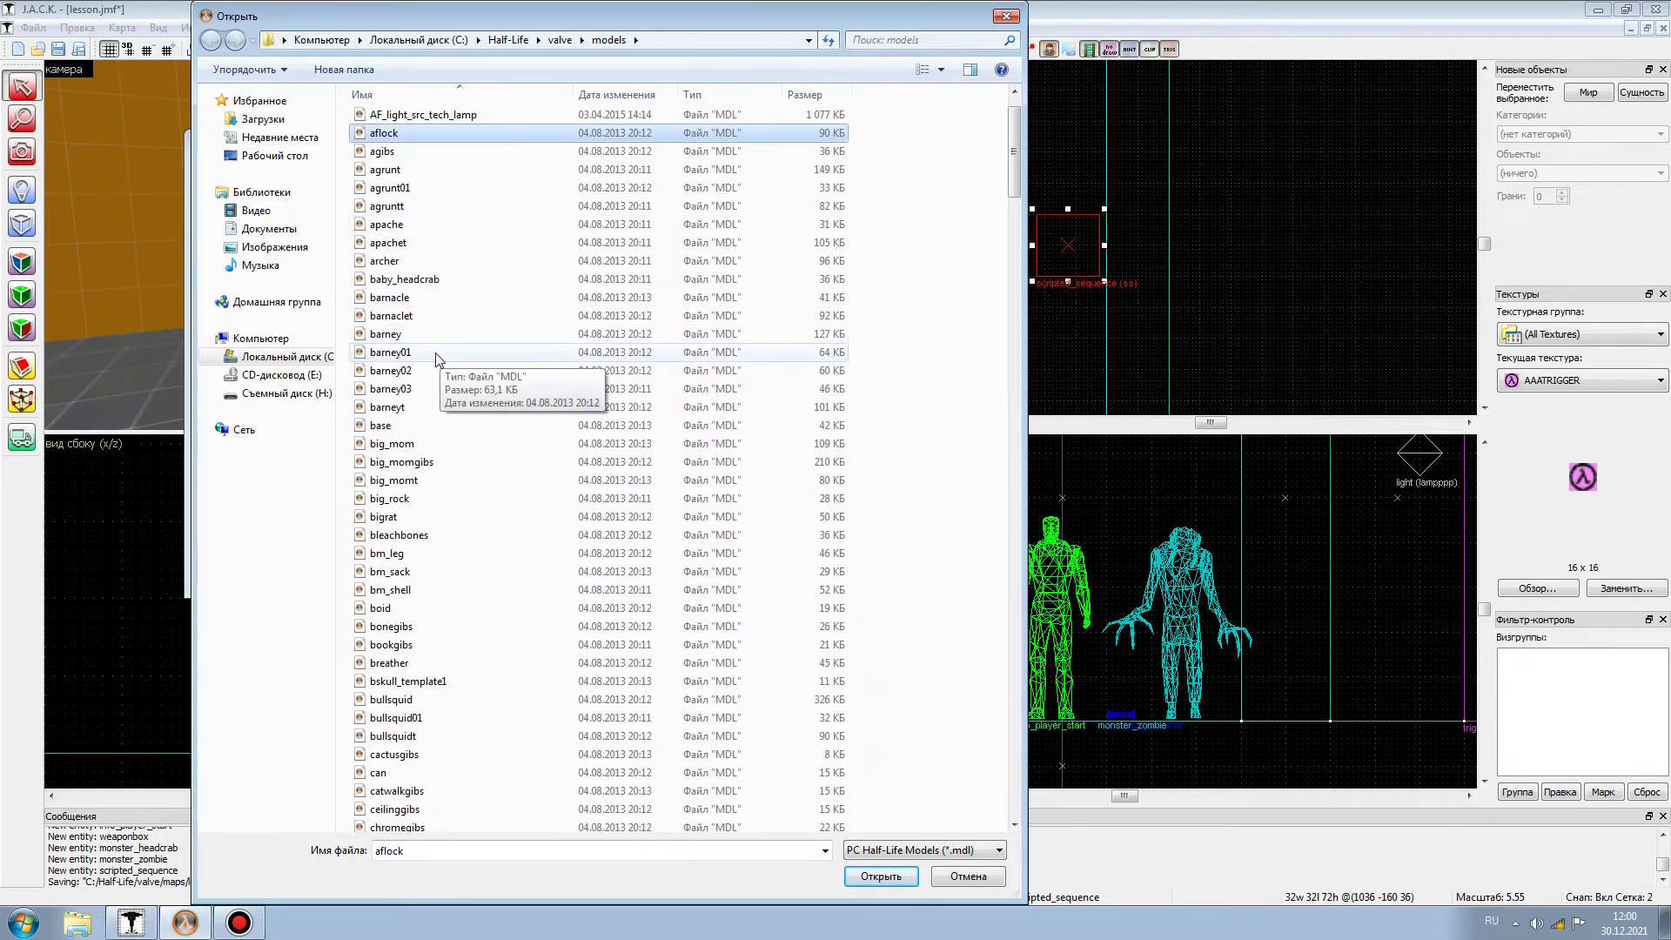
click(385, 337)
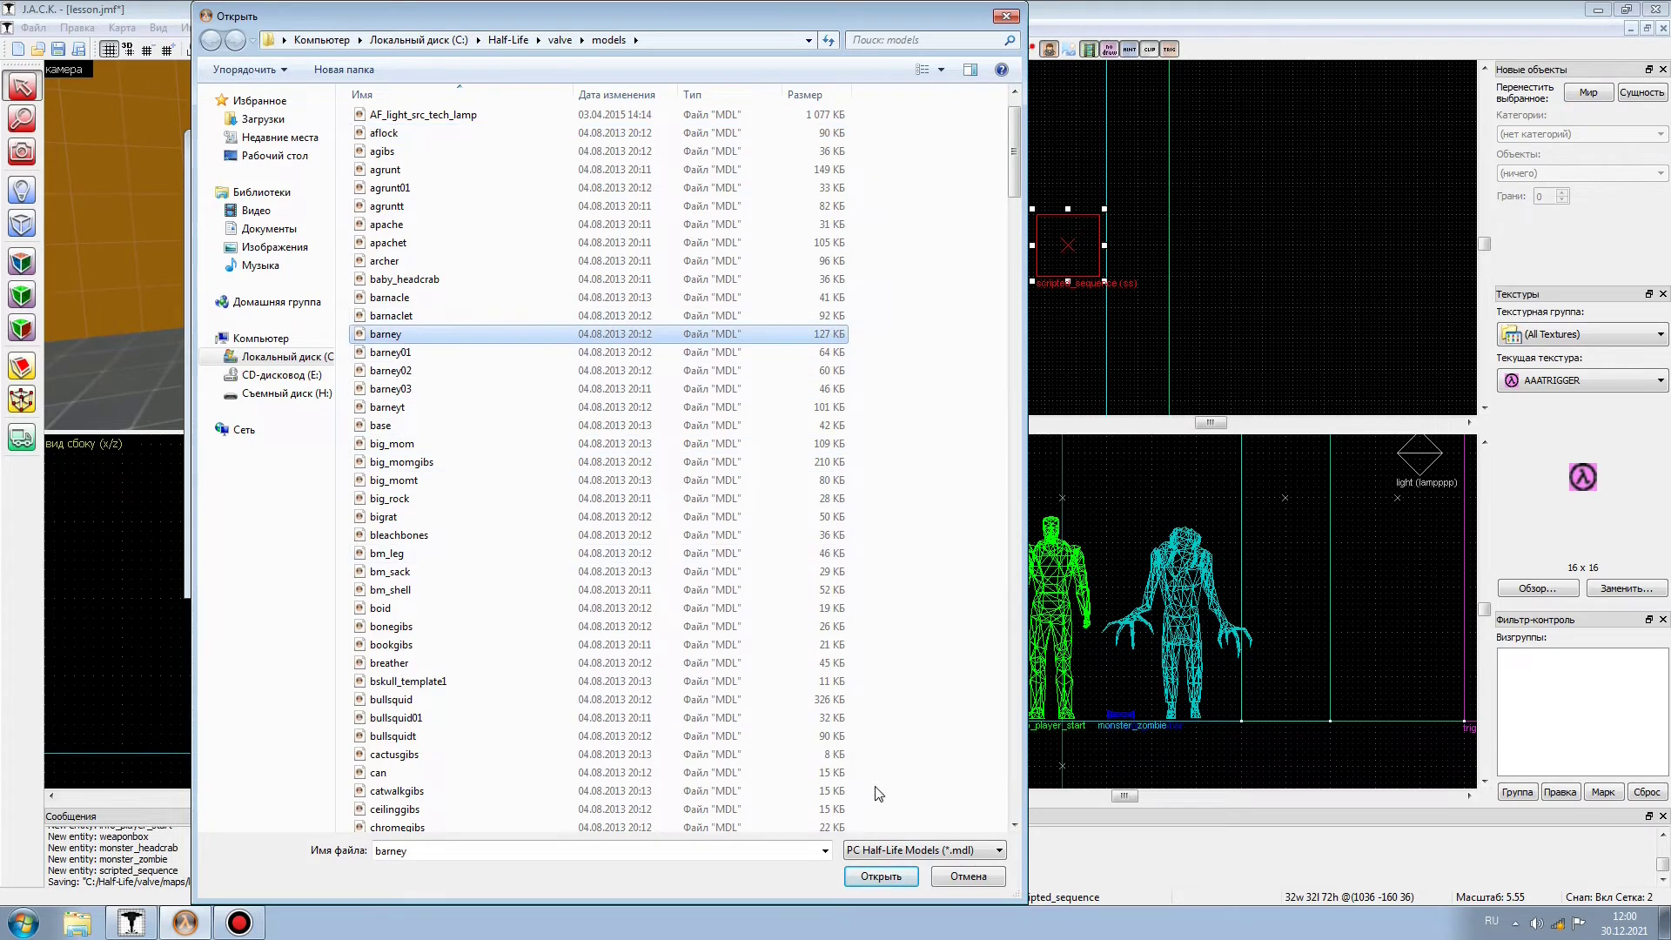
click(894, 876)
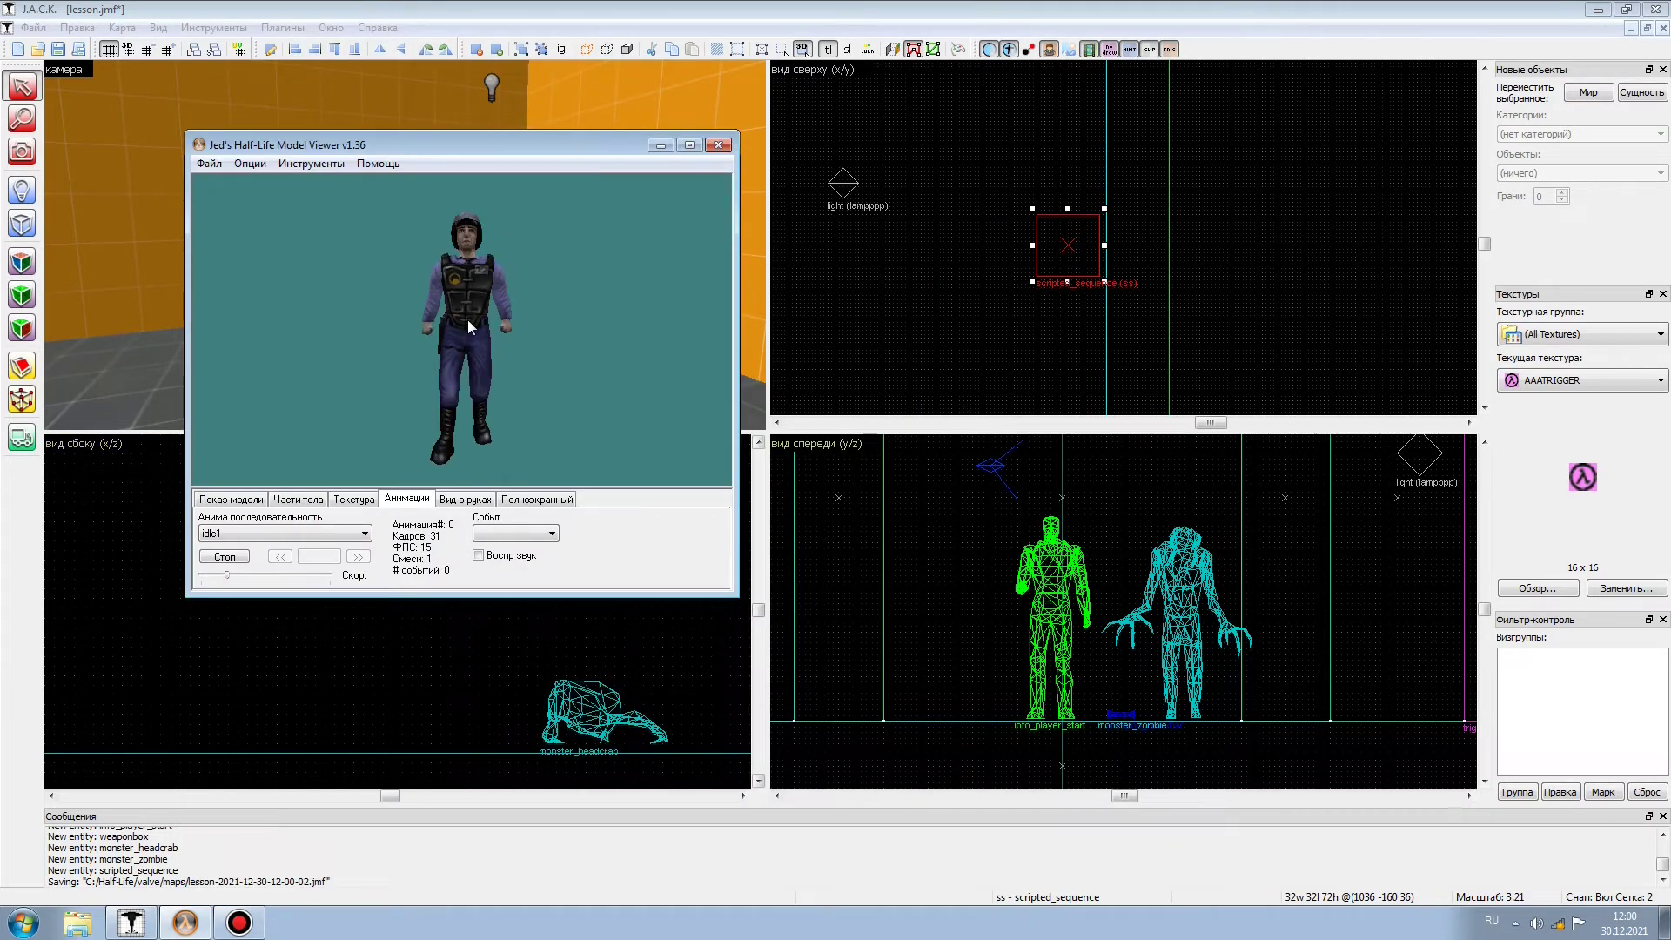
- Browse the barney model's animation sequences and play the flashlight sequence
click(231, 499)
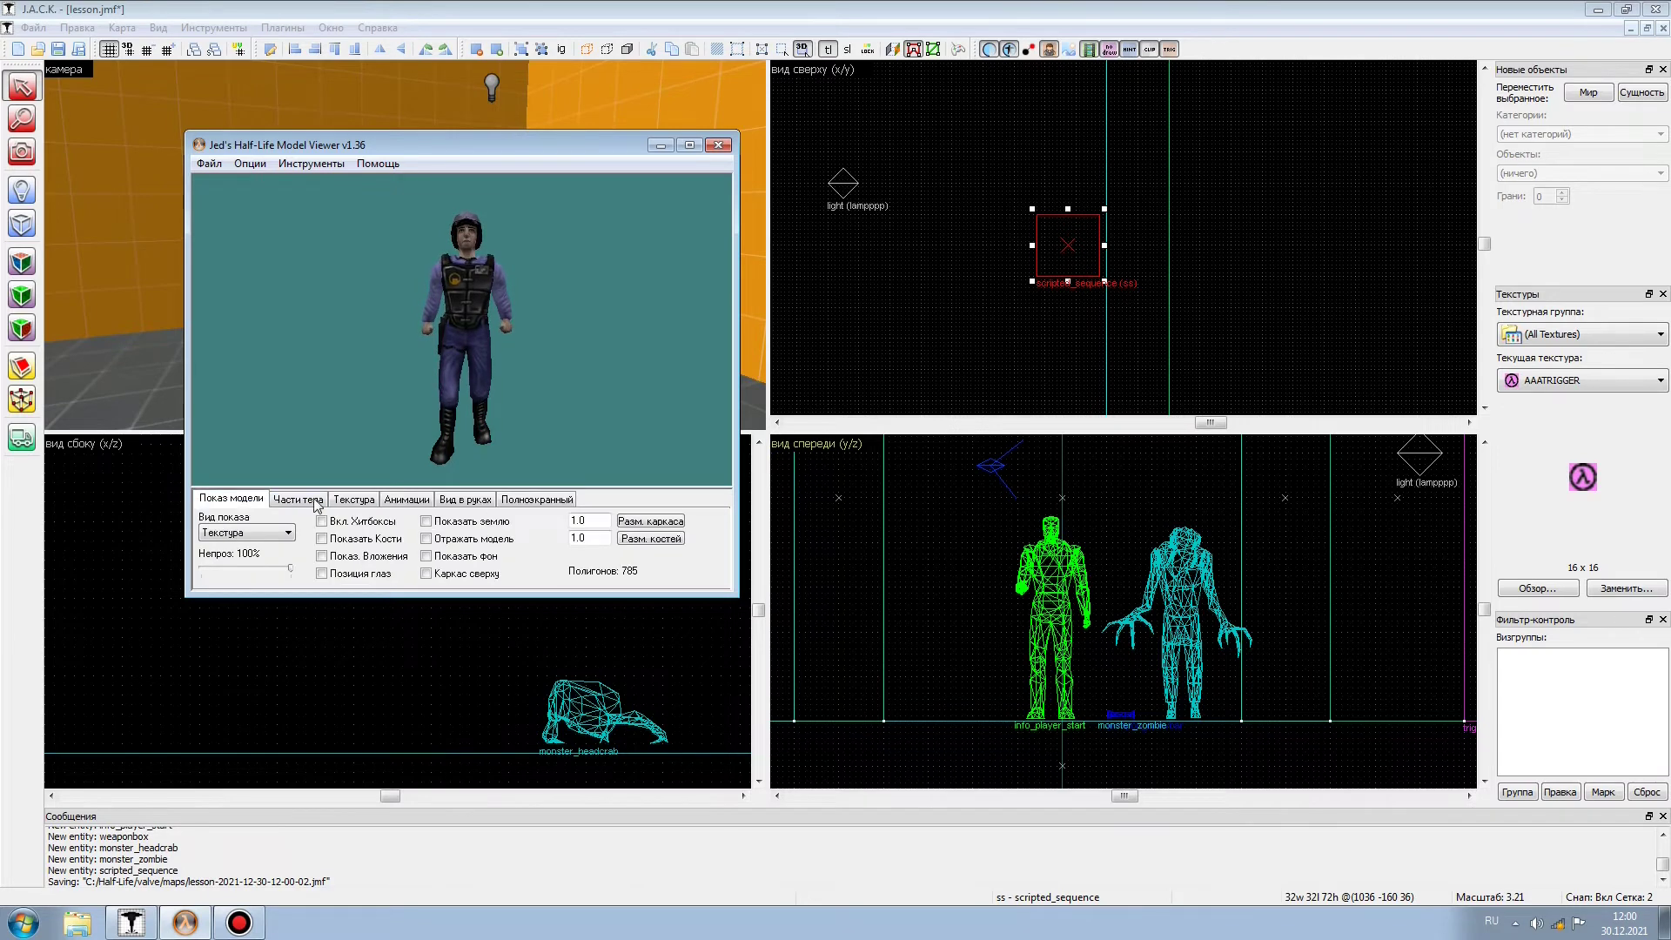
click(407, 500)
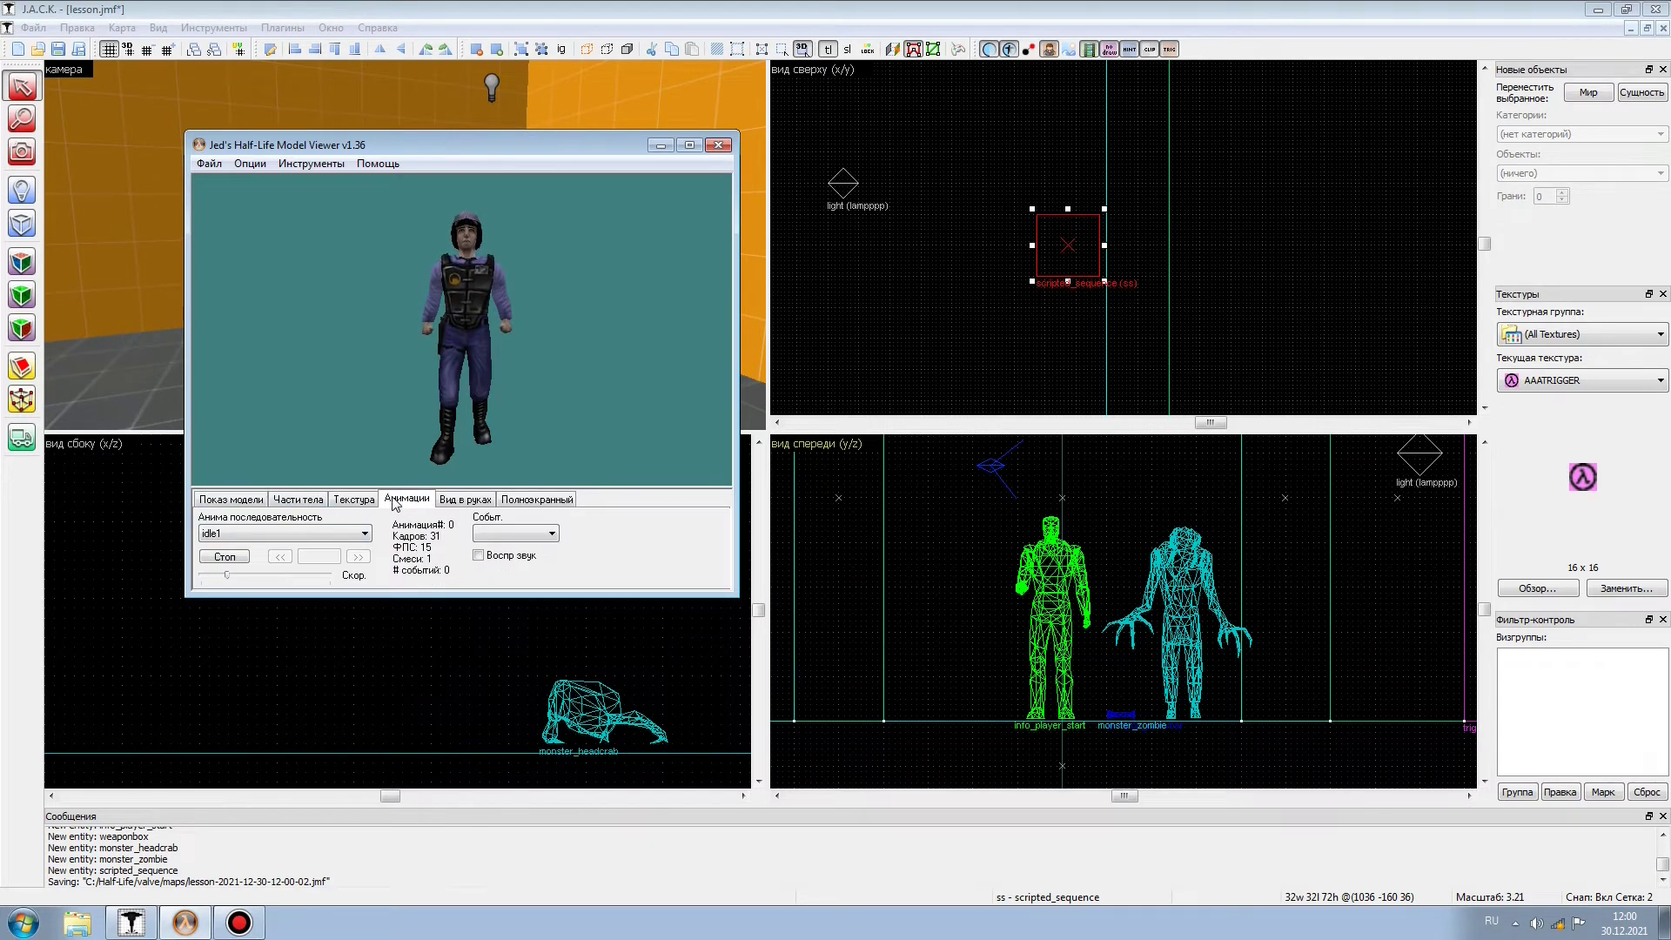
click(365, 532)
scroll(285, 628, down, 1)
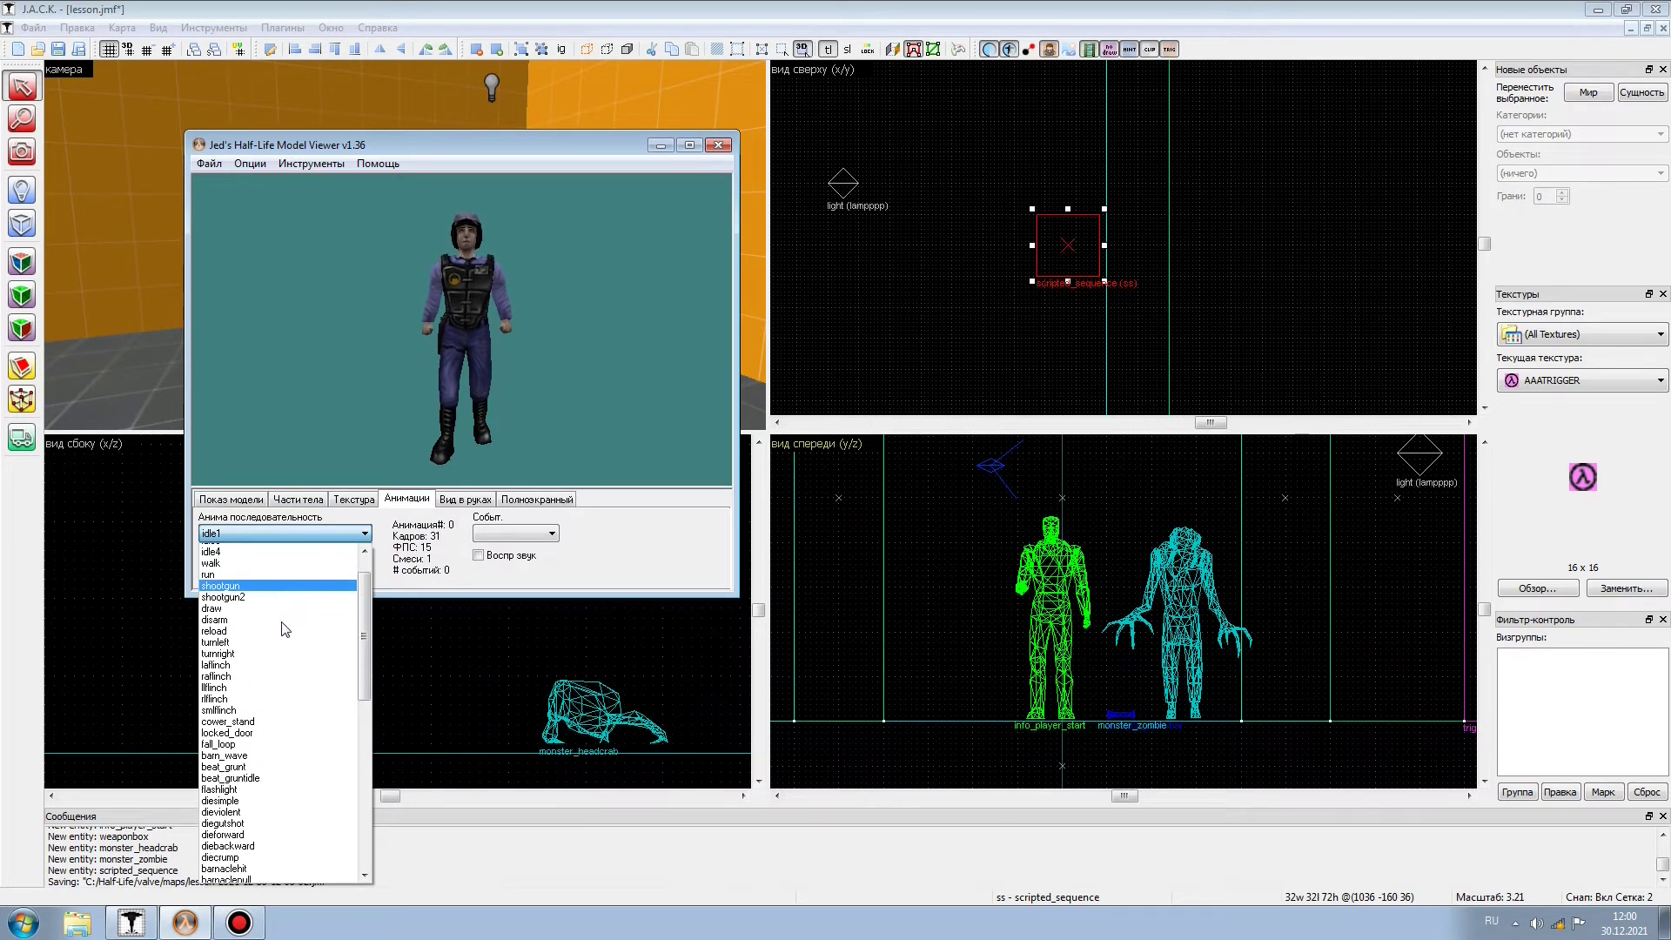
scroll(286, 629, down, 5)
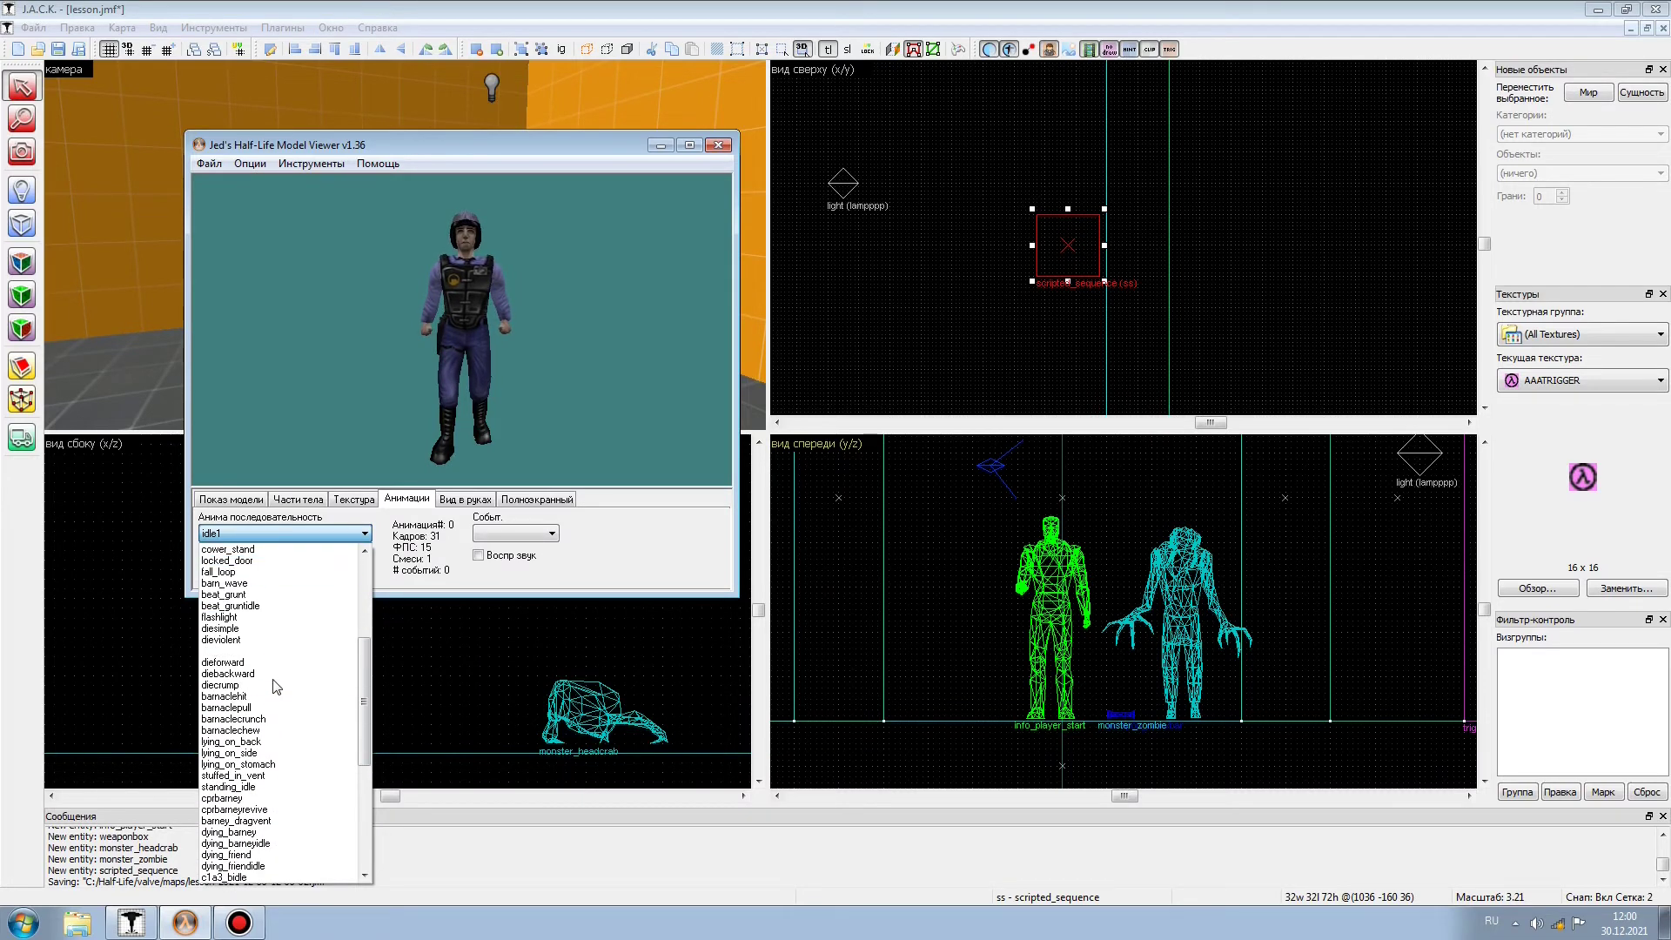
scroll(278, 687, down, 3)
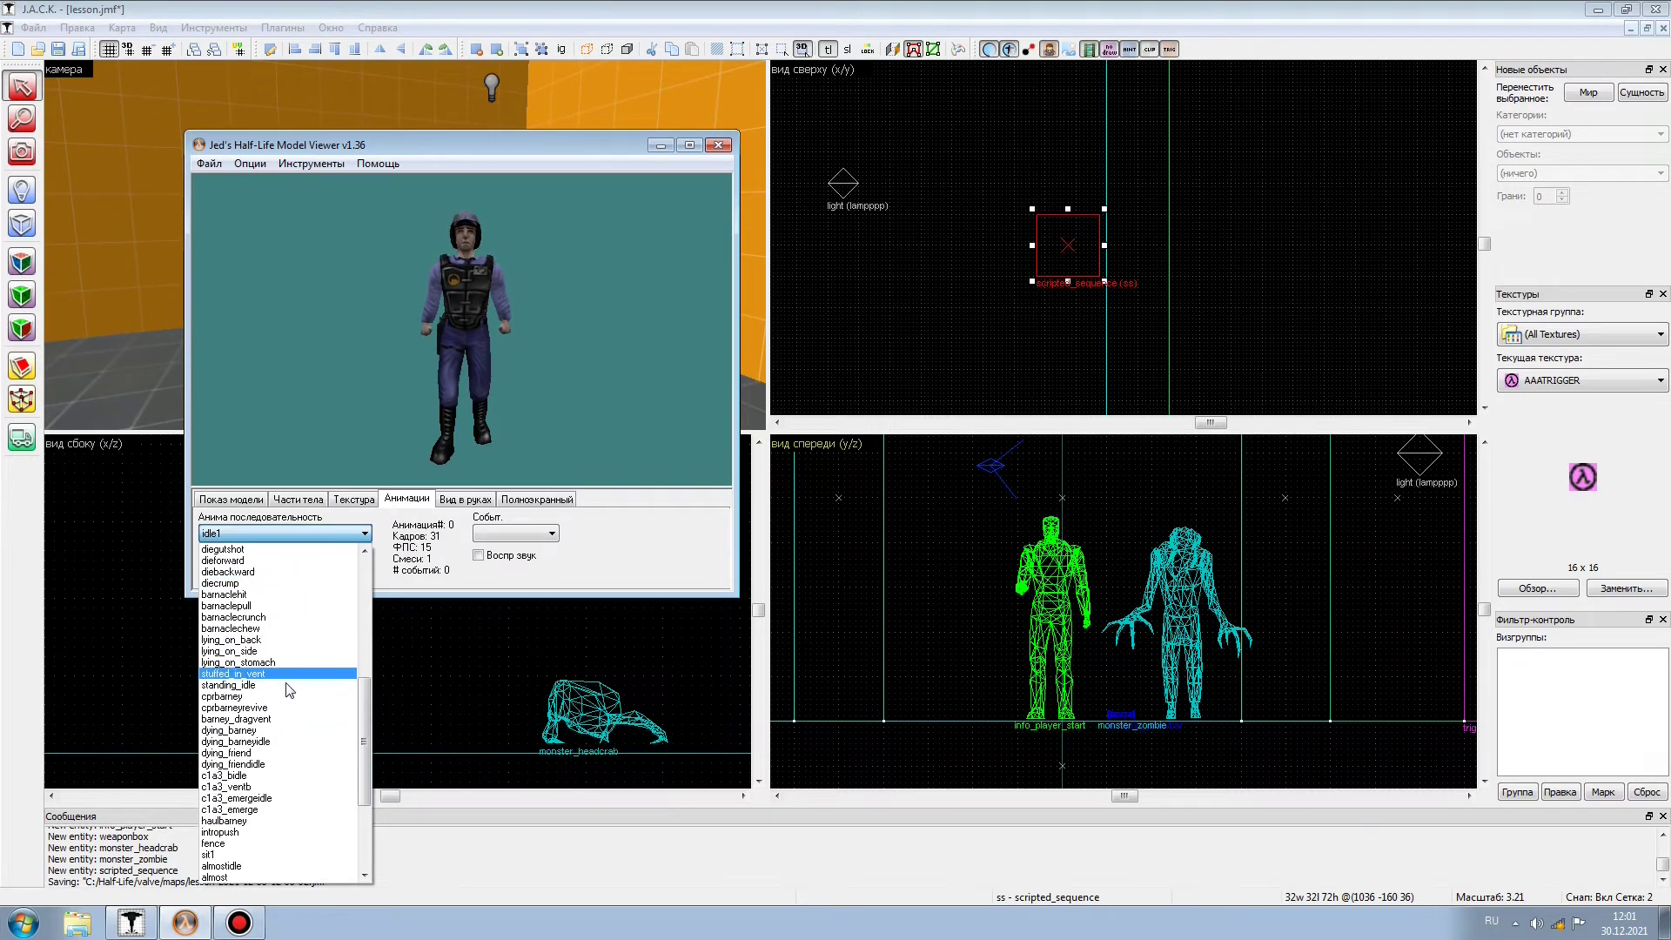
scroll(289, 690, down, 2)
click(287, 690)
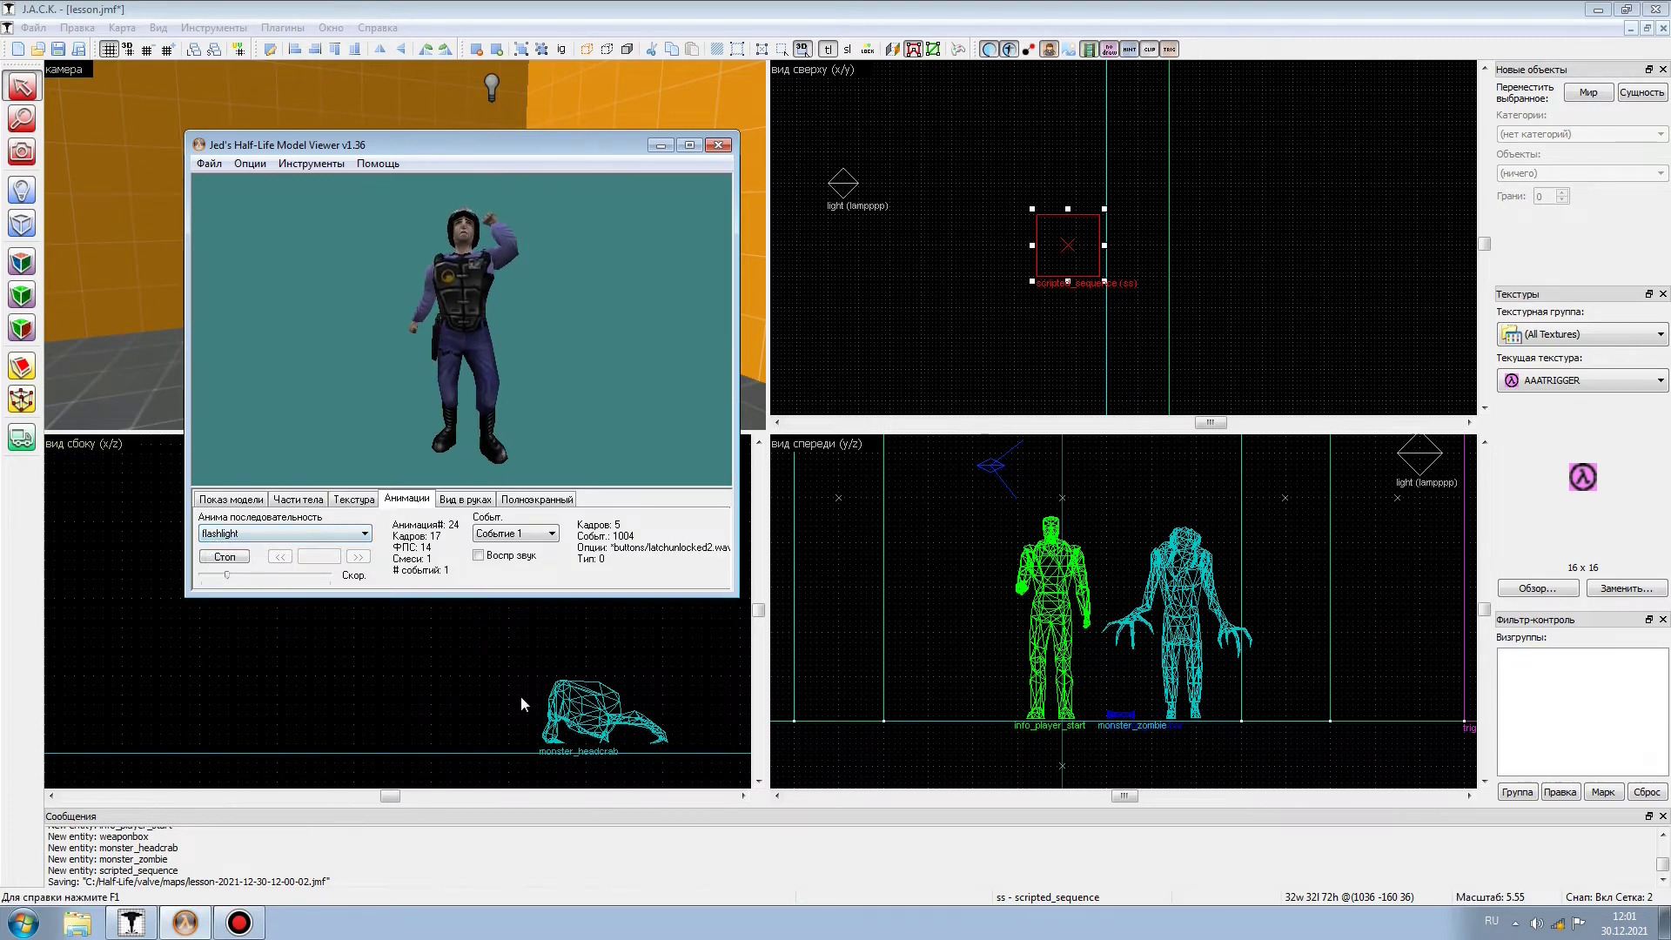
- Switch back to J.A.C.K., review the scripted_sequence's Action Animation value and its flags, and close its properties
click(974, 8)
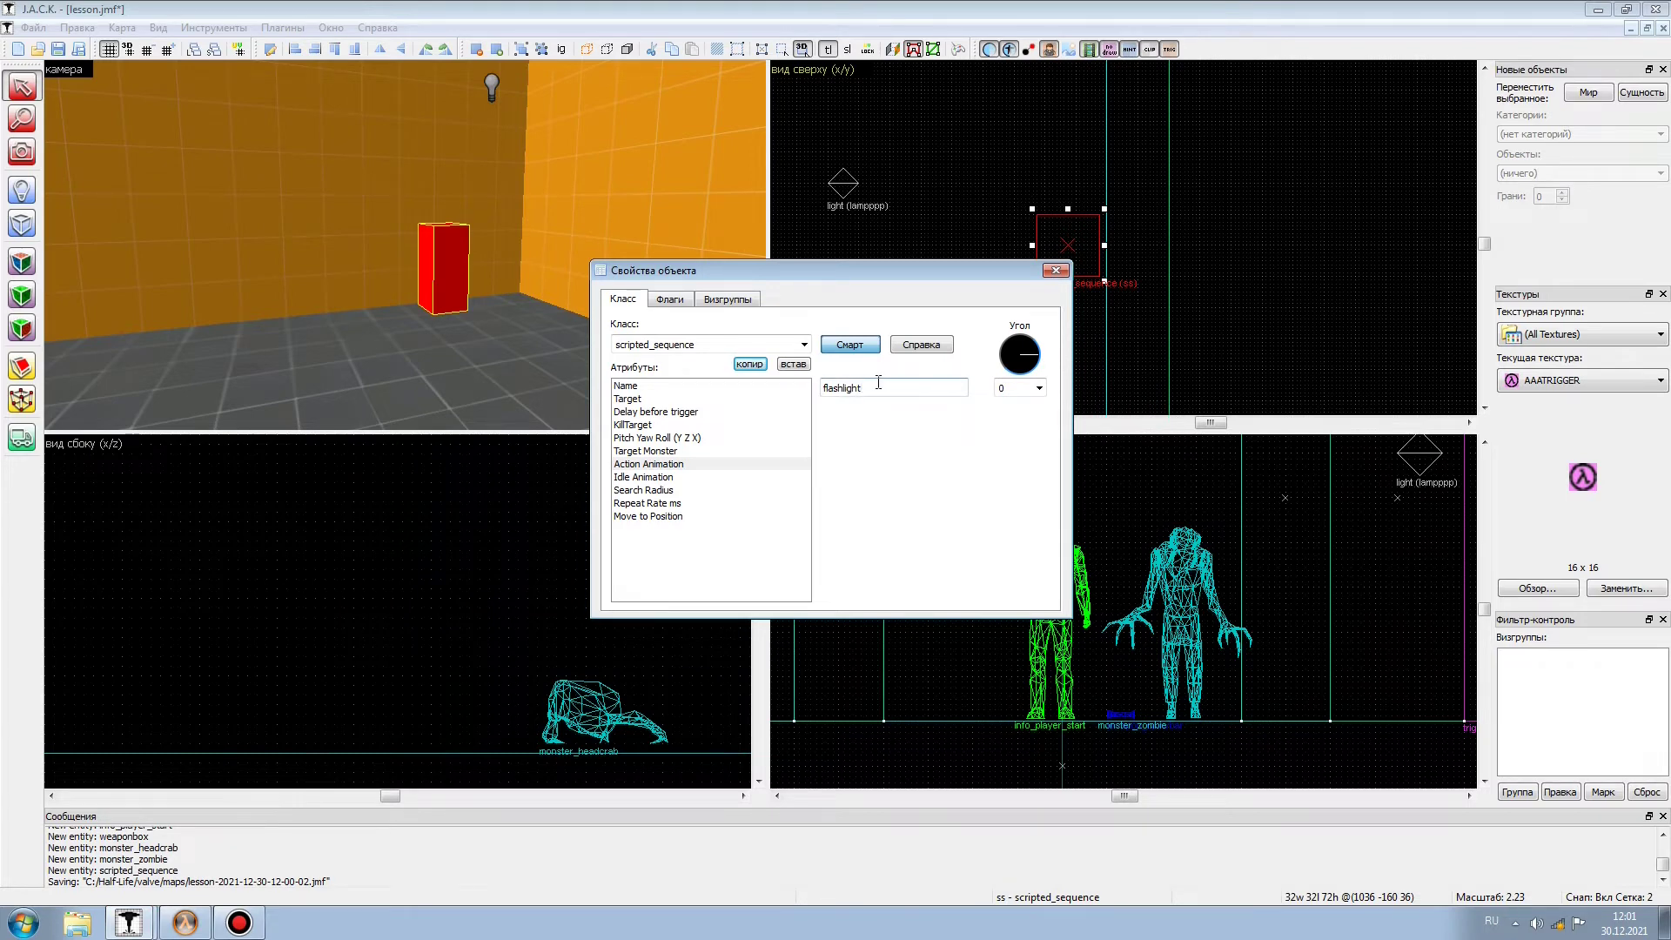
drag(880, 384, 792, 383)
click(878, 389)
click(670, 300)
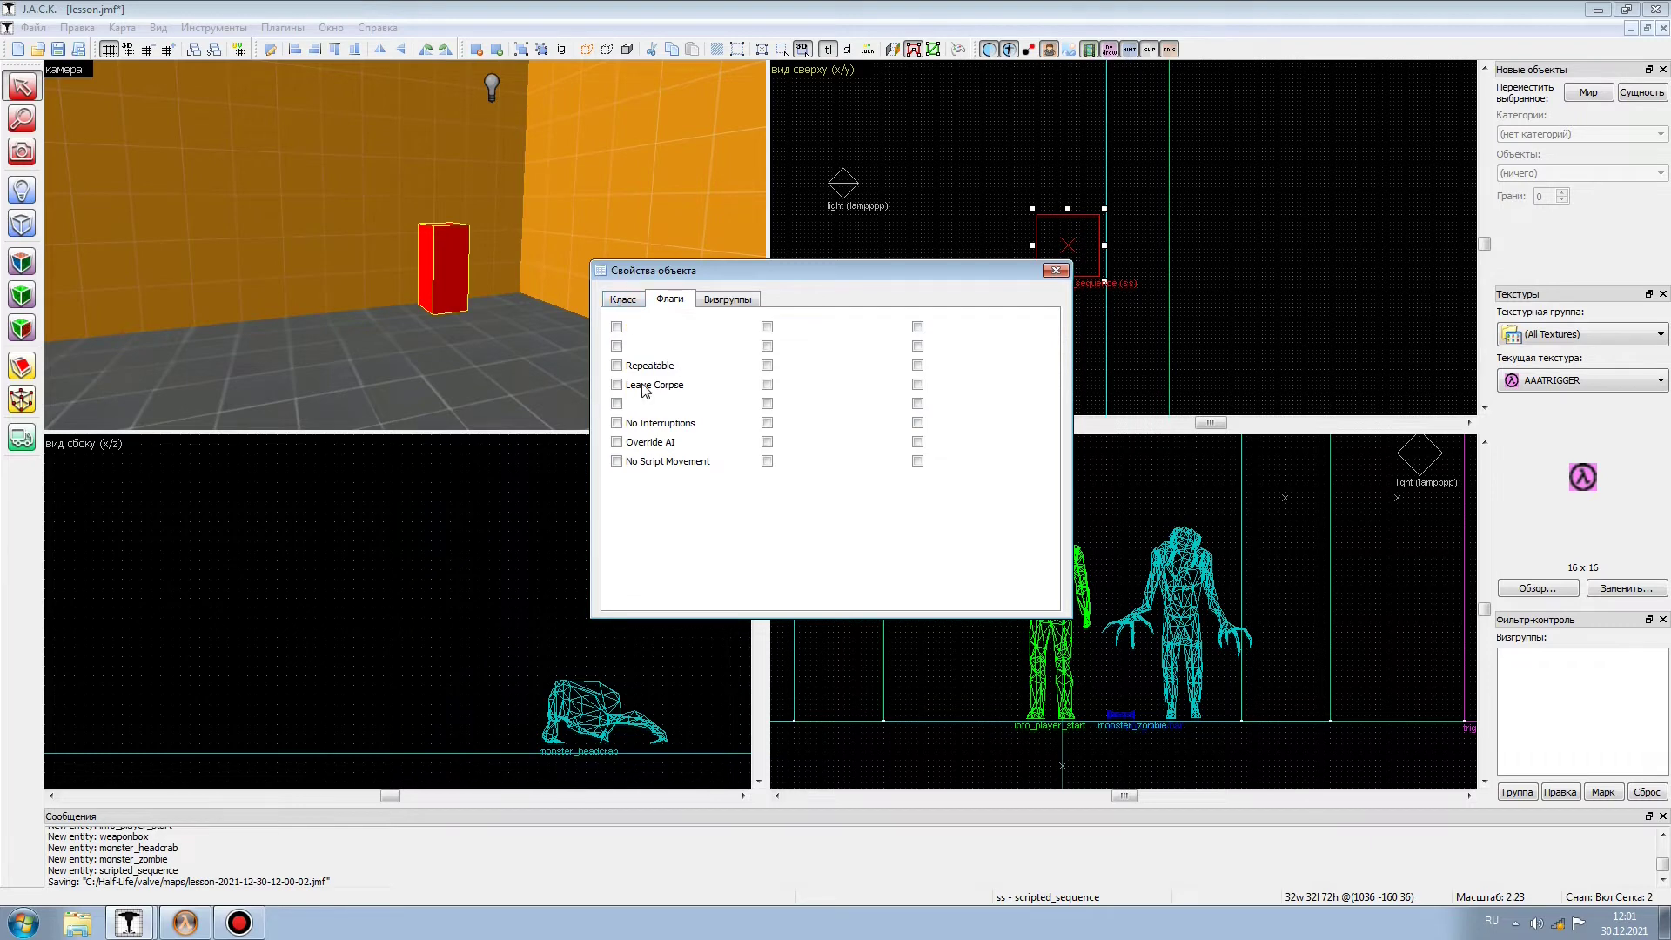
click(624, 300)
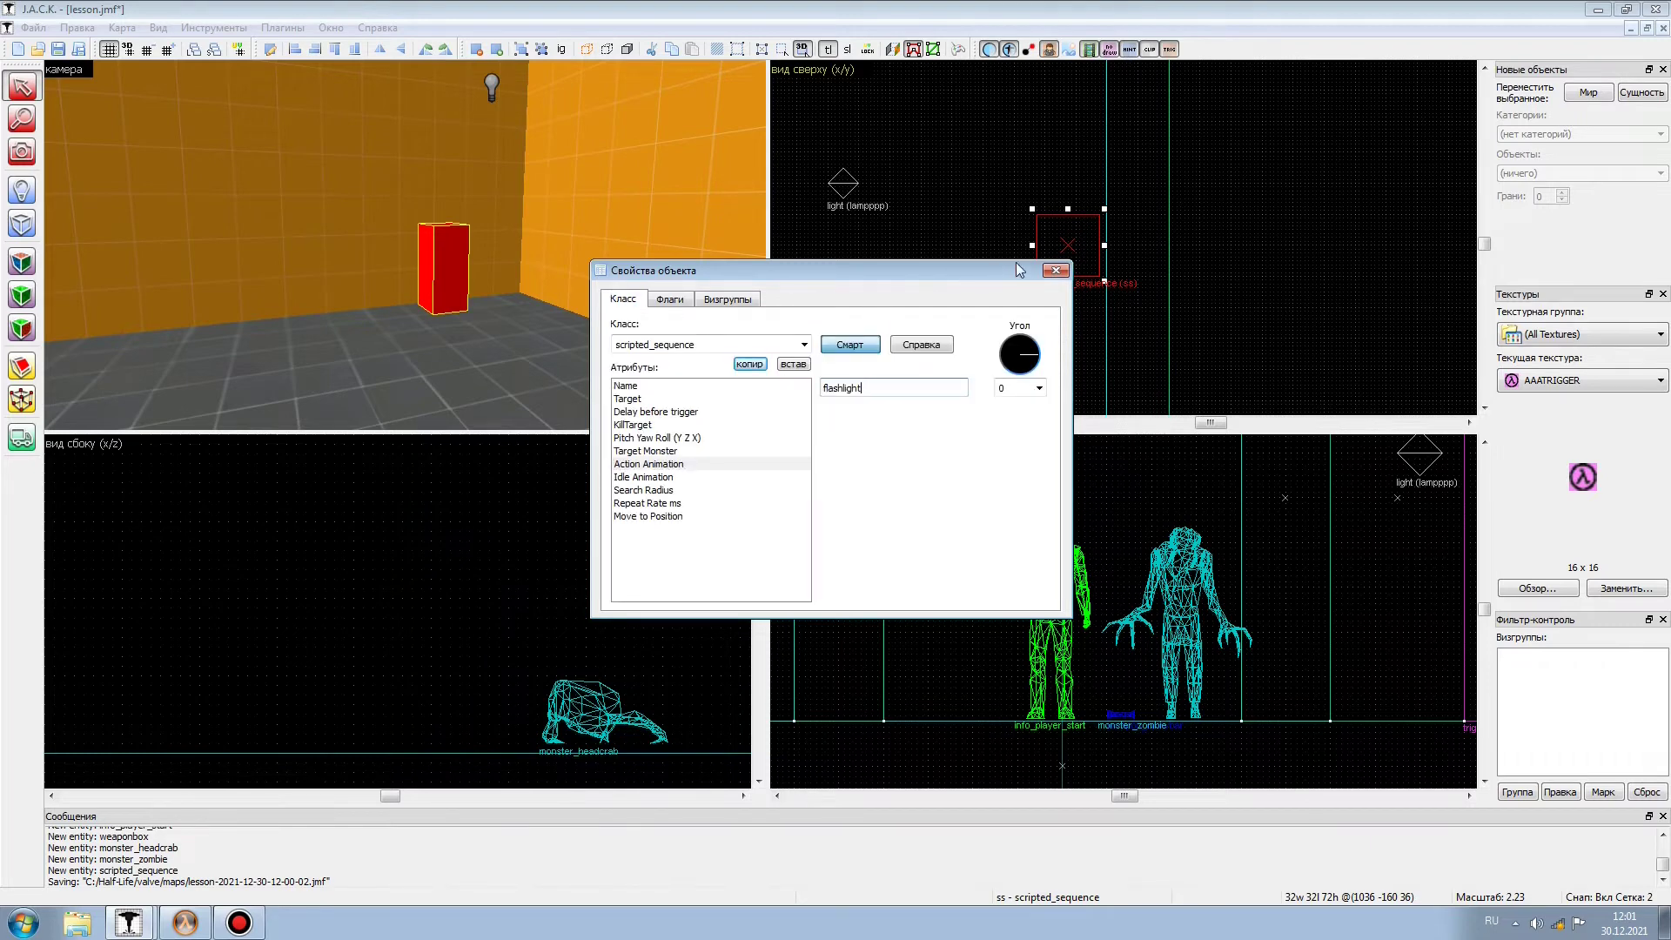
click(1053, 272)
click(1115, 271)
scroll(1115, 271, down, 6)
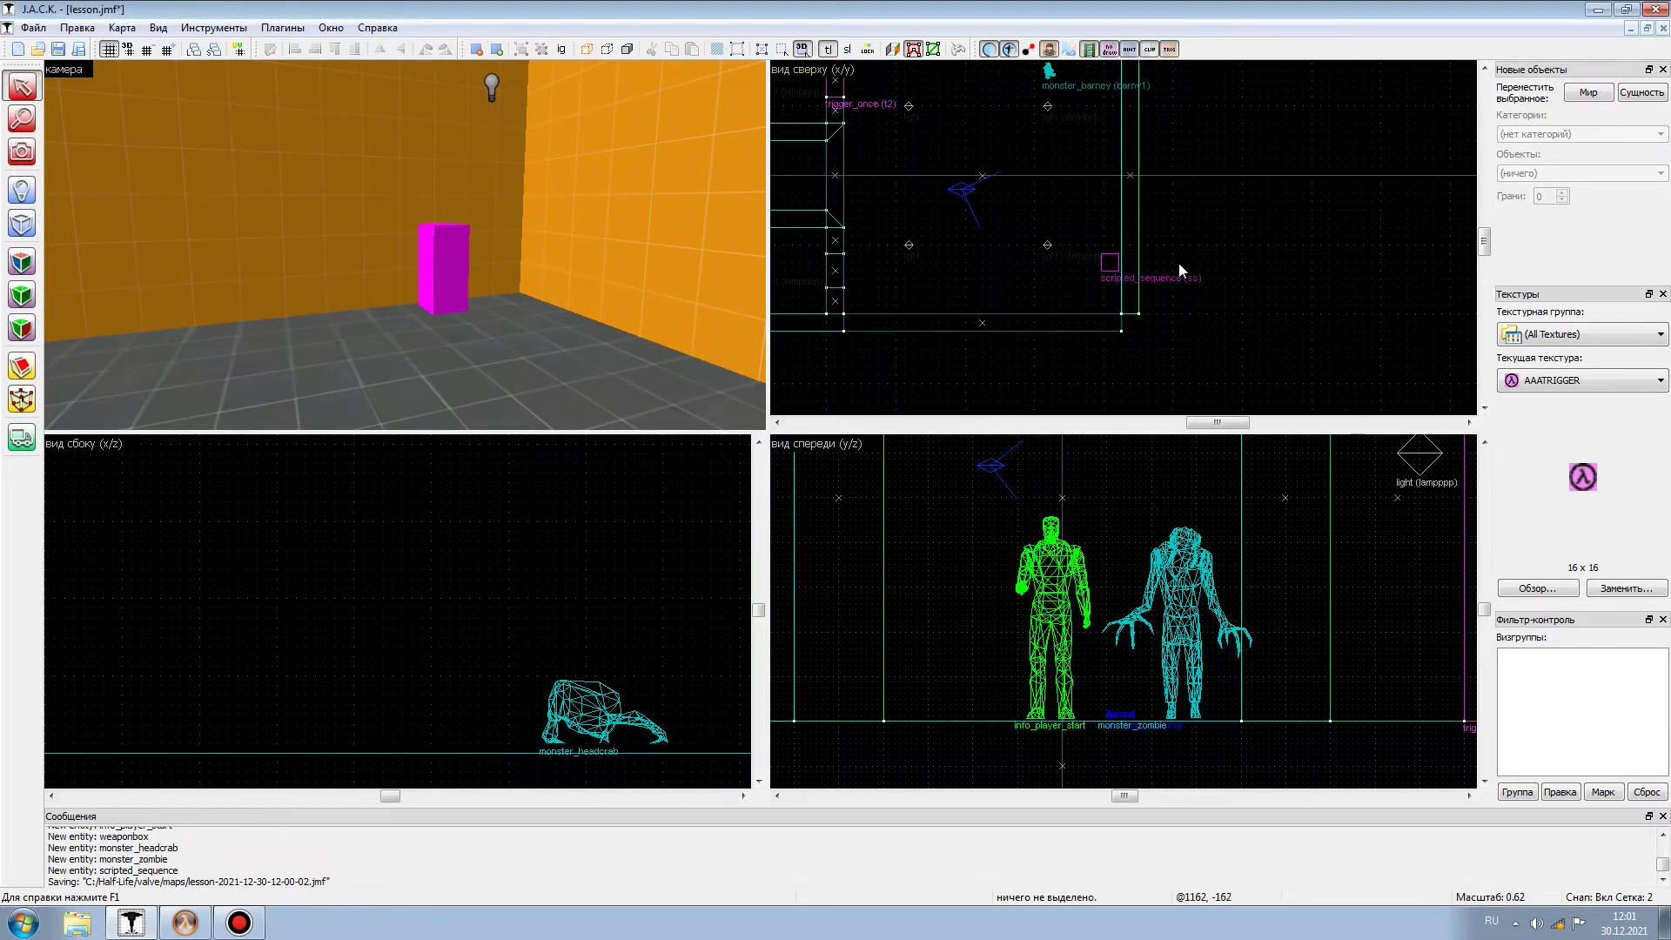
- Select the trigger_once brush in the doorway in the 3D view and open its object properties
click(22, 152)
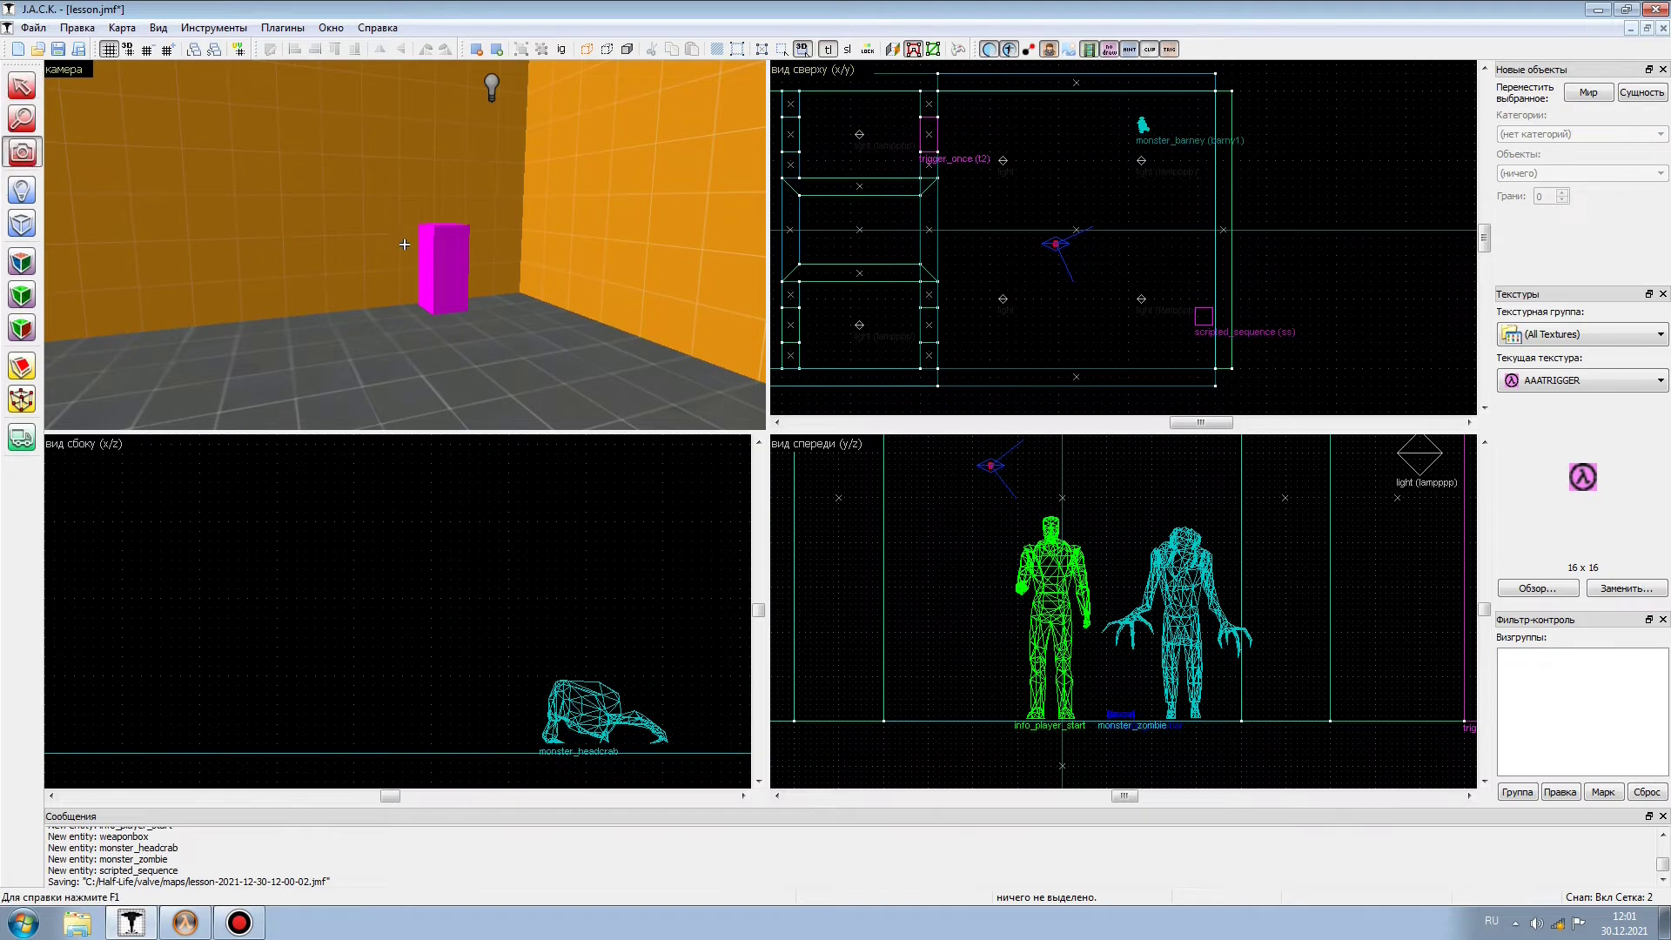
drag(403, 244, 404, 245)
key(Left)
key(Down)
key(w)
key(Left)
click(22, 85)
click(389, 227)
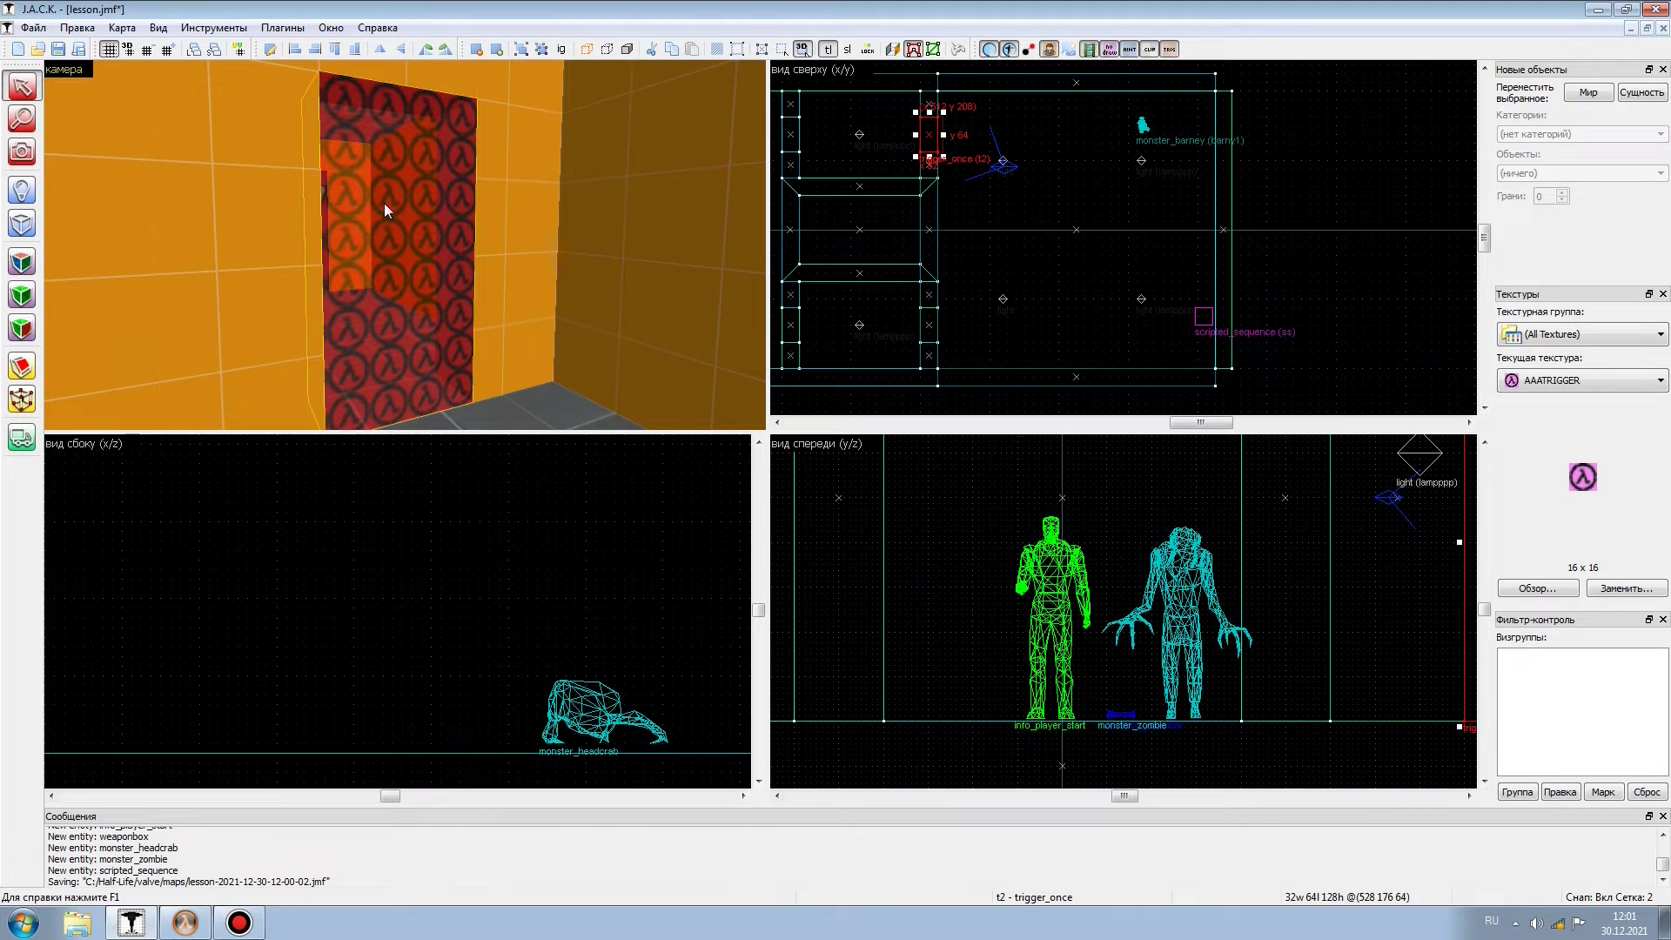
right_click(390, 190)
click(442, 618)
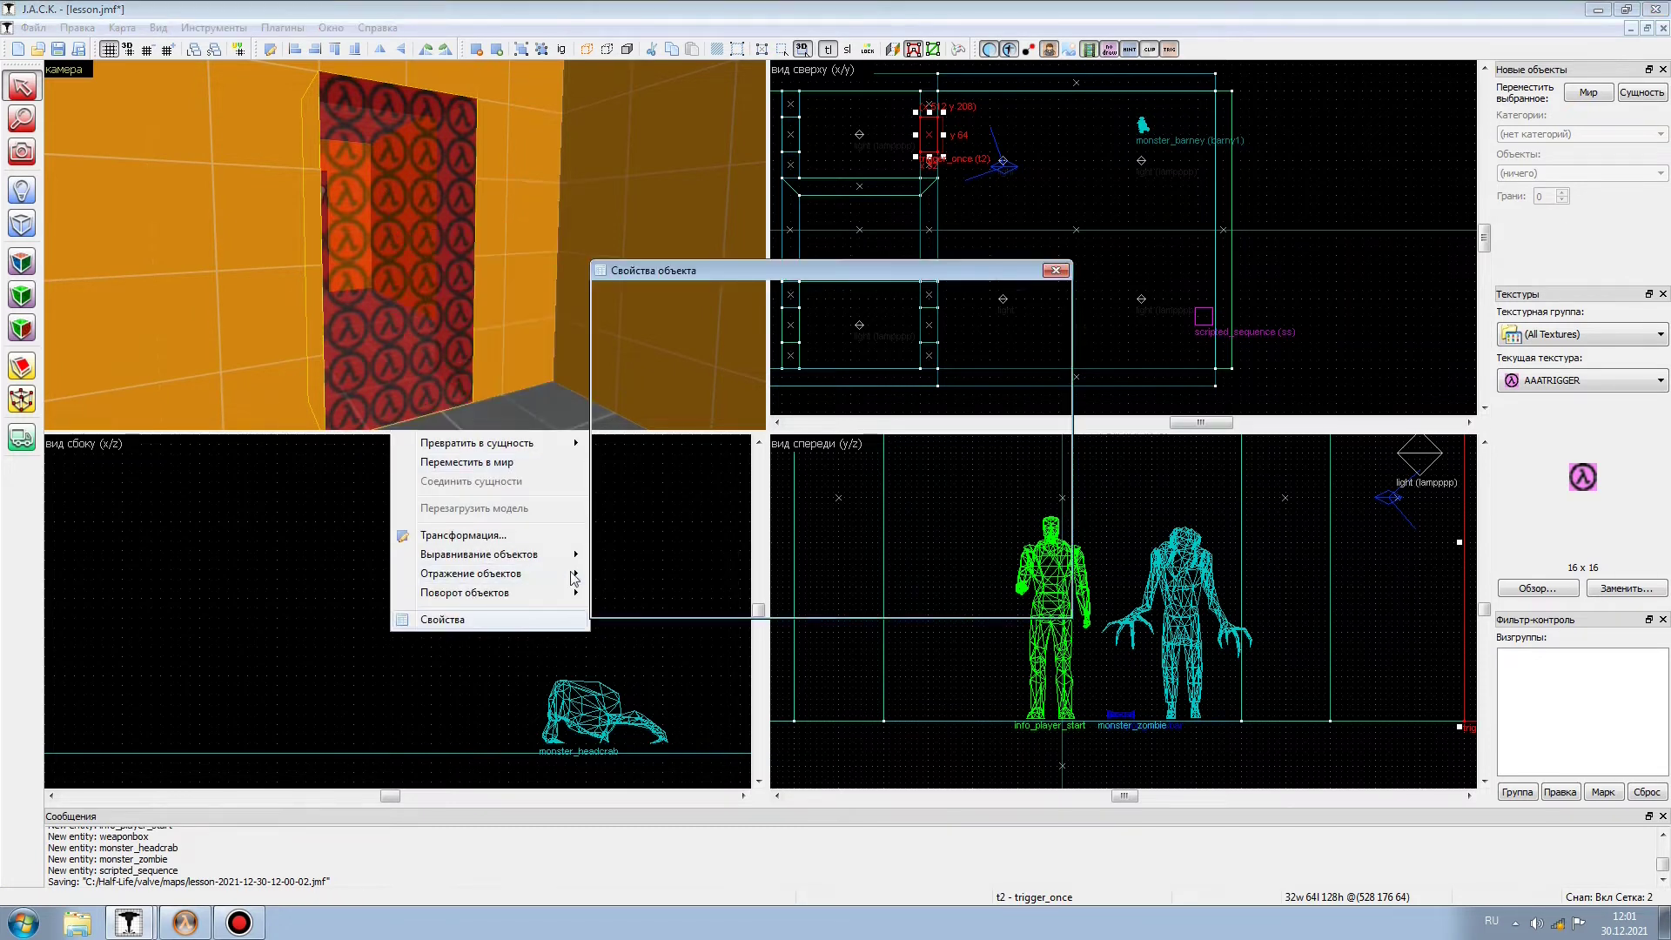
- Choose the class trigger_once for the doorway brush and set its Target to ss
click(633, 344)
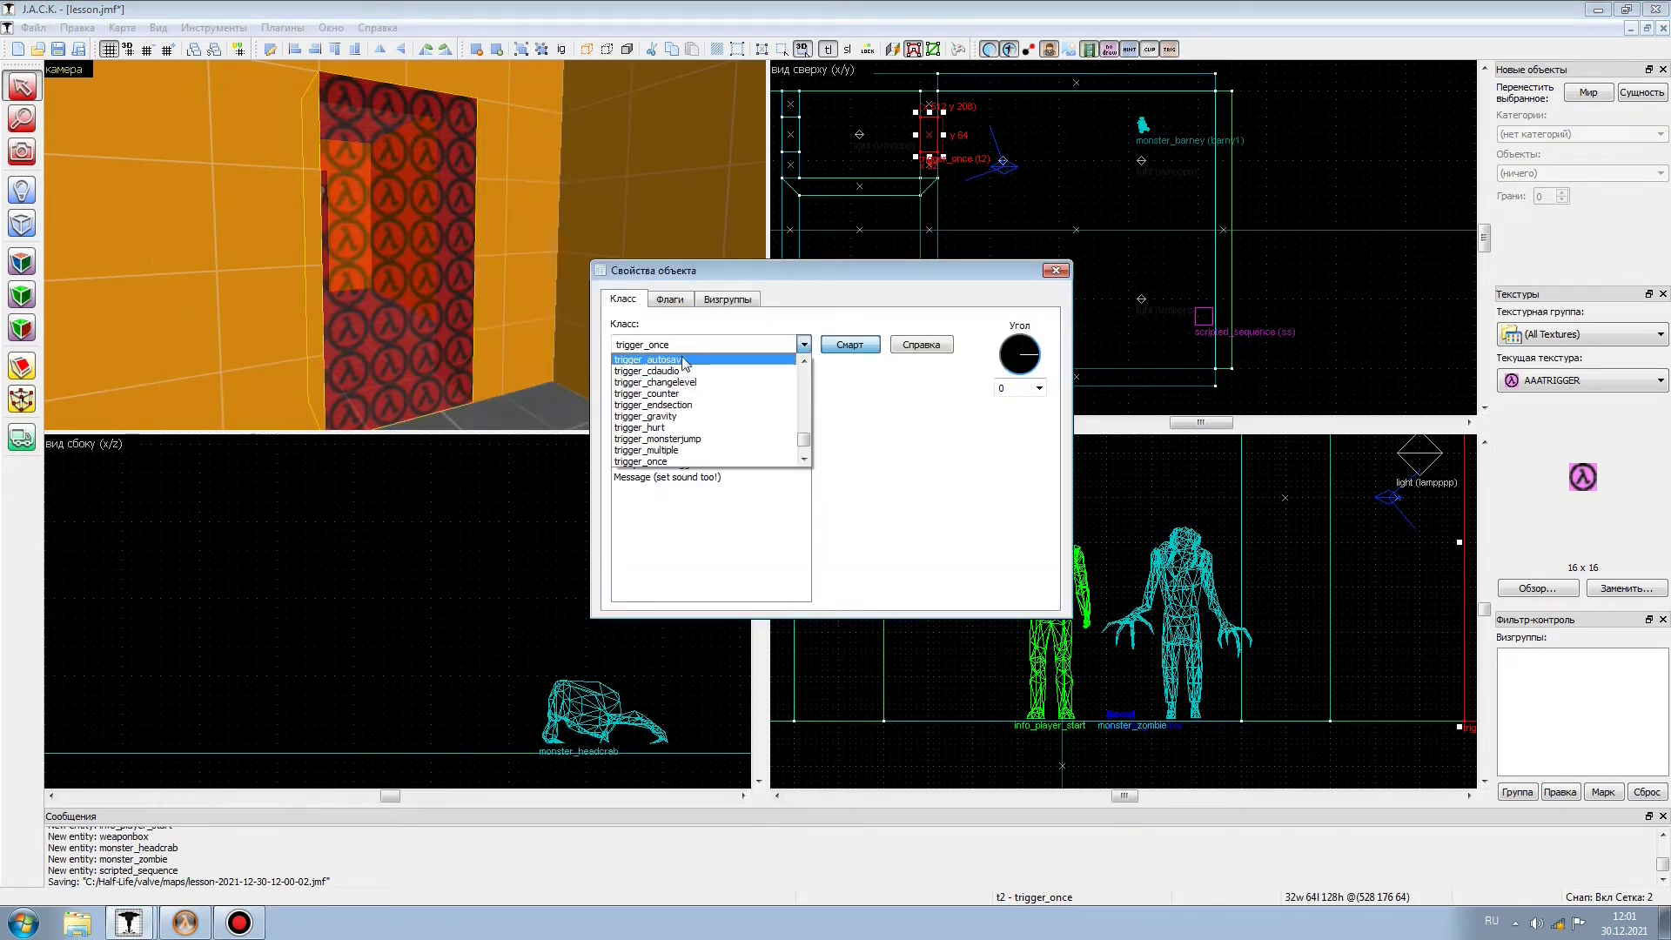
click(661, 462)
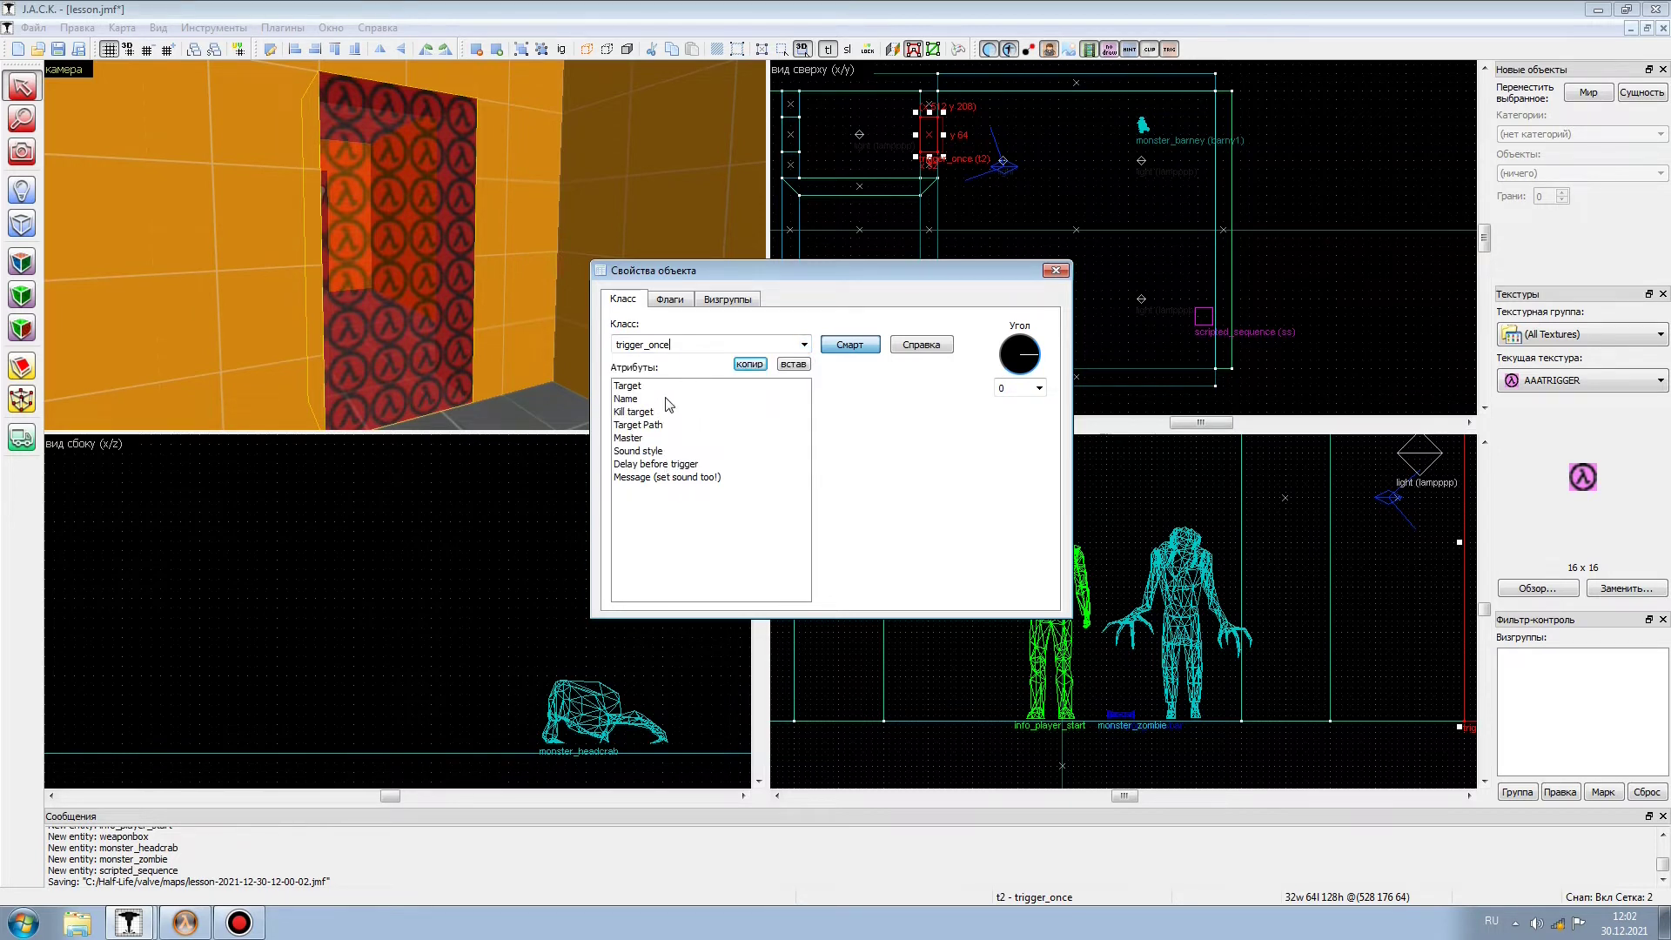
click(663, 387)
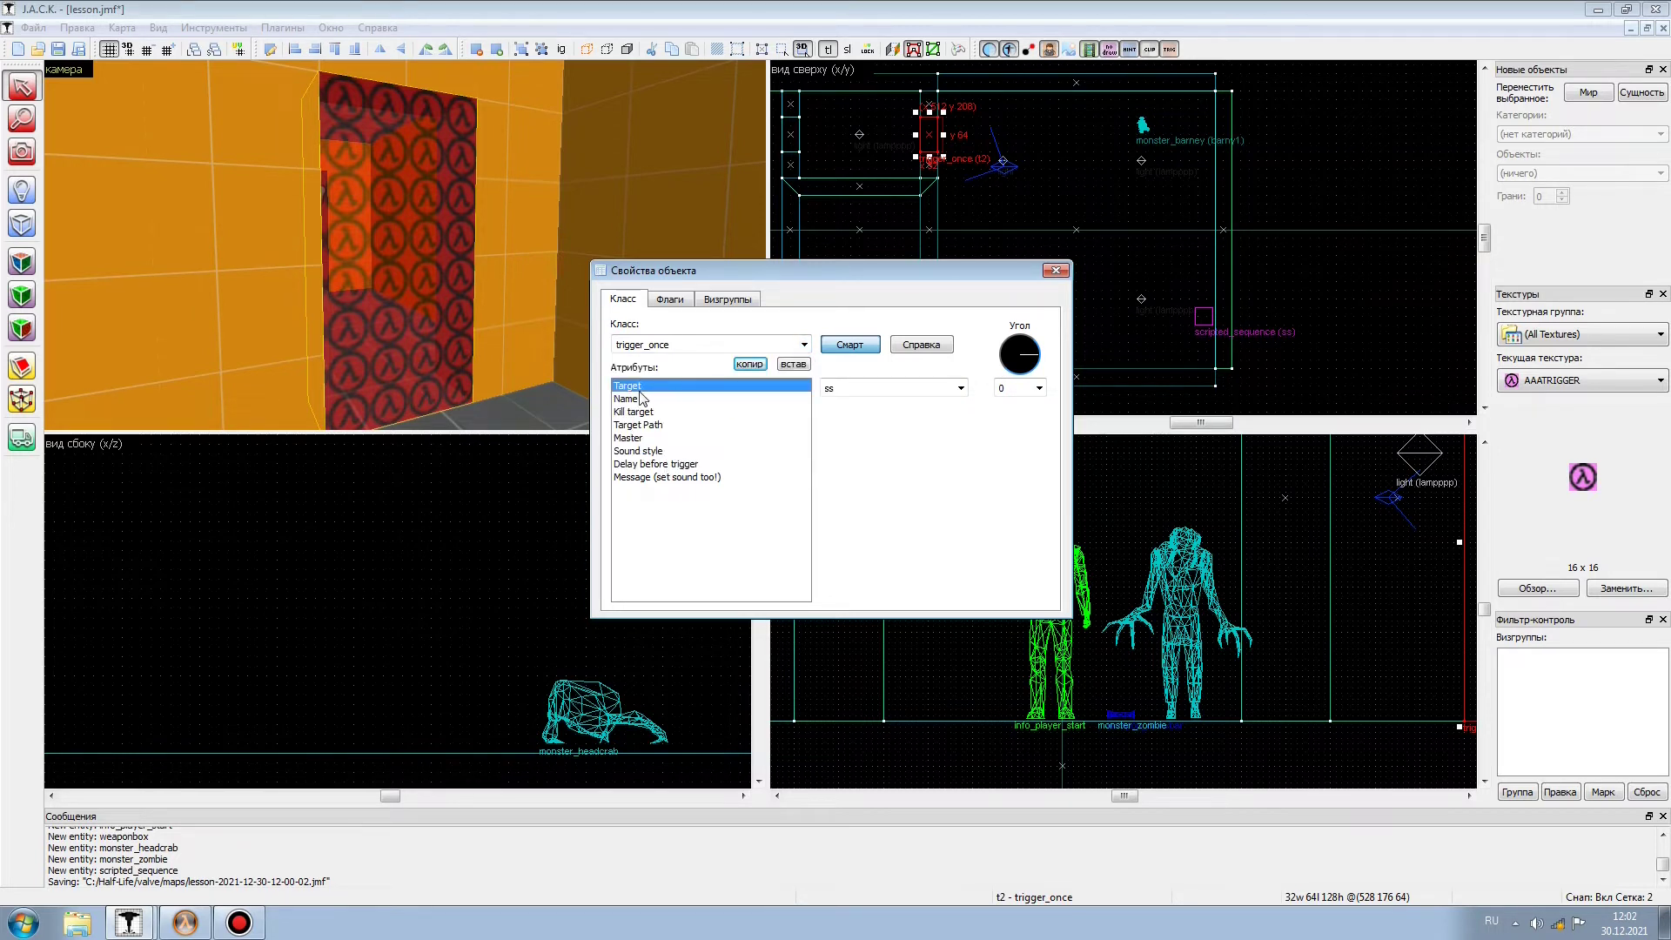
click(961, 387)
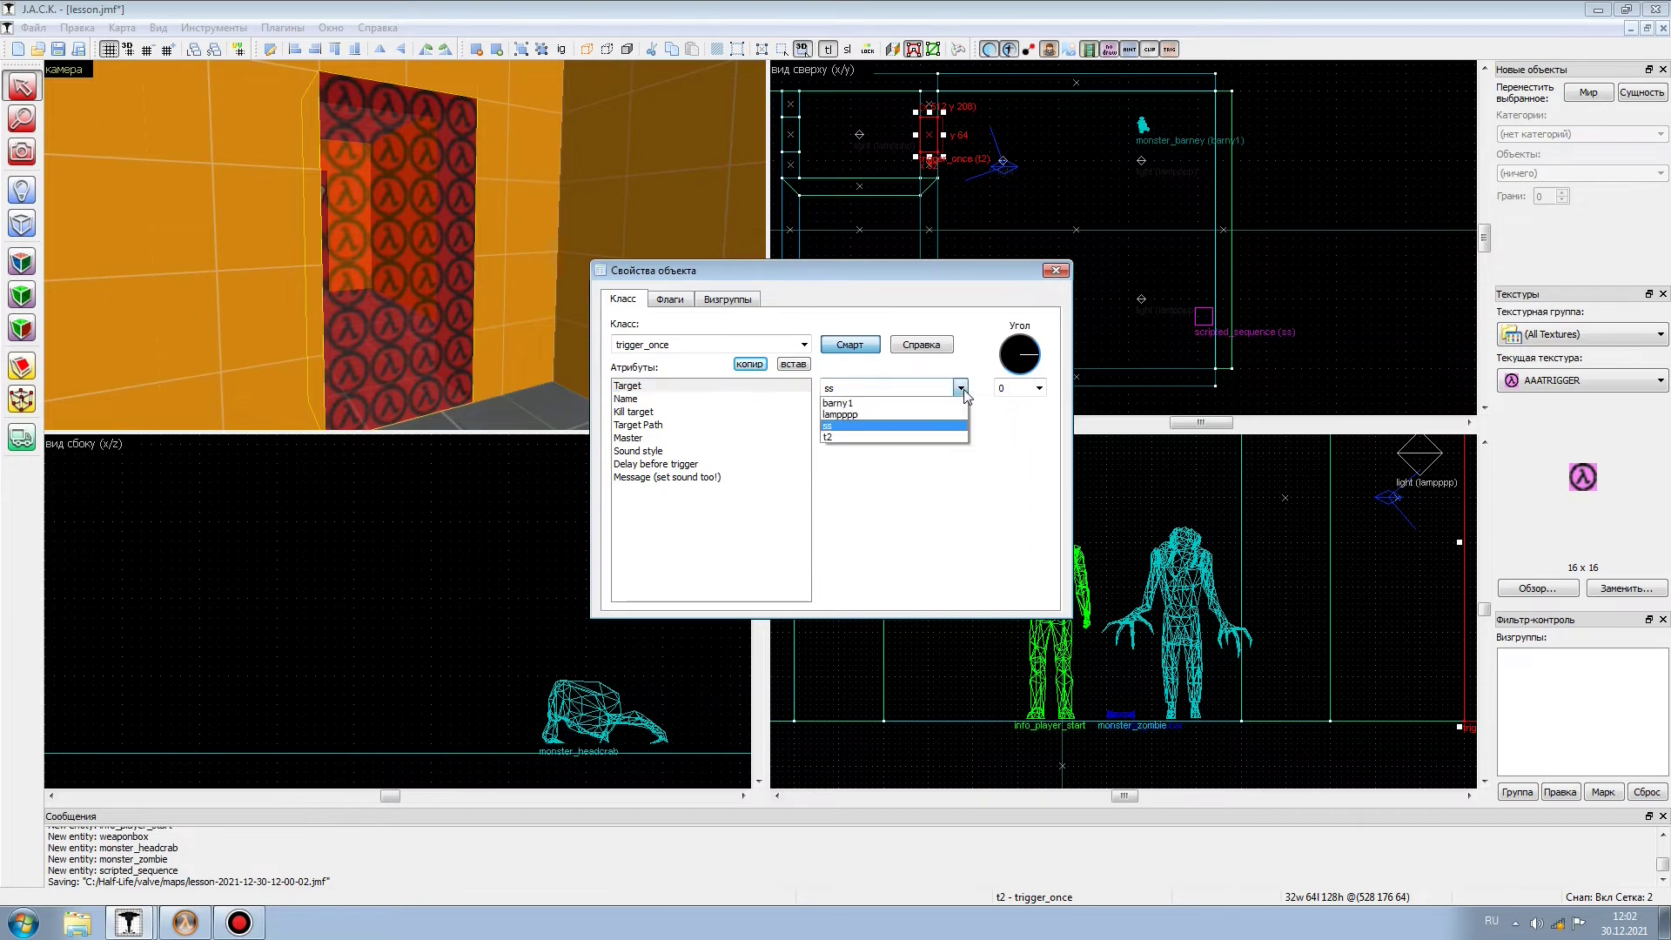
click(841, 427)
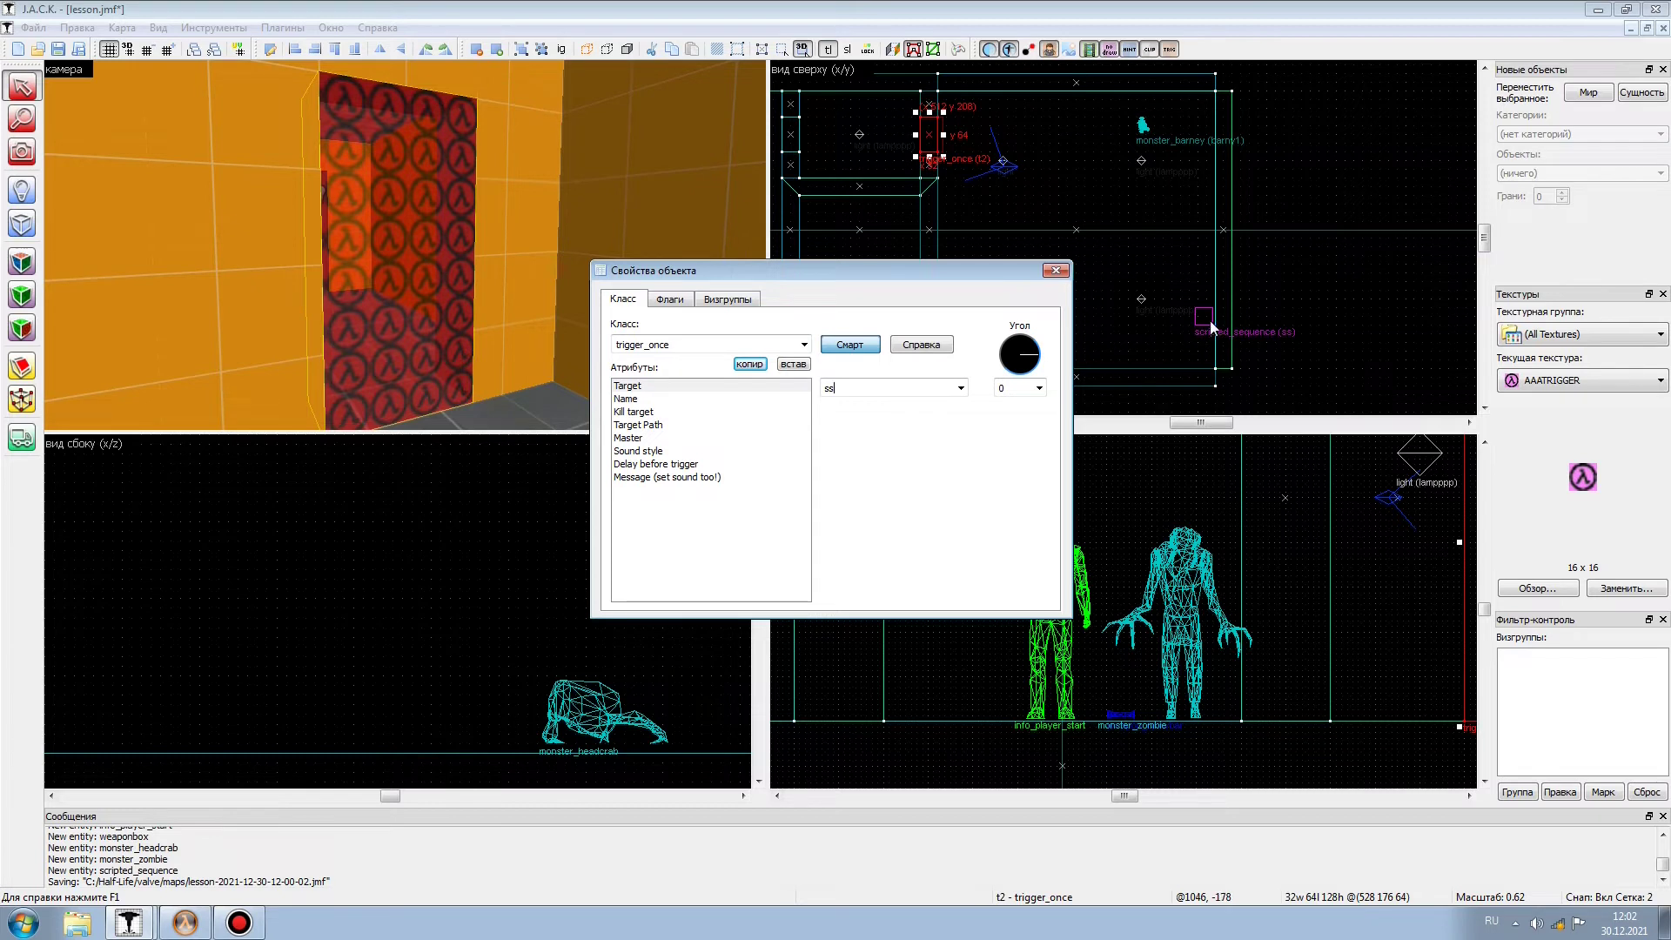
- Review the trigger's Name, Kill target, Target Path, Sound style and Message attributes, and its flags
click(683, 399)
click(866, 390)
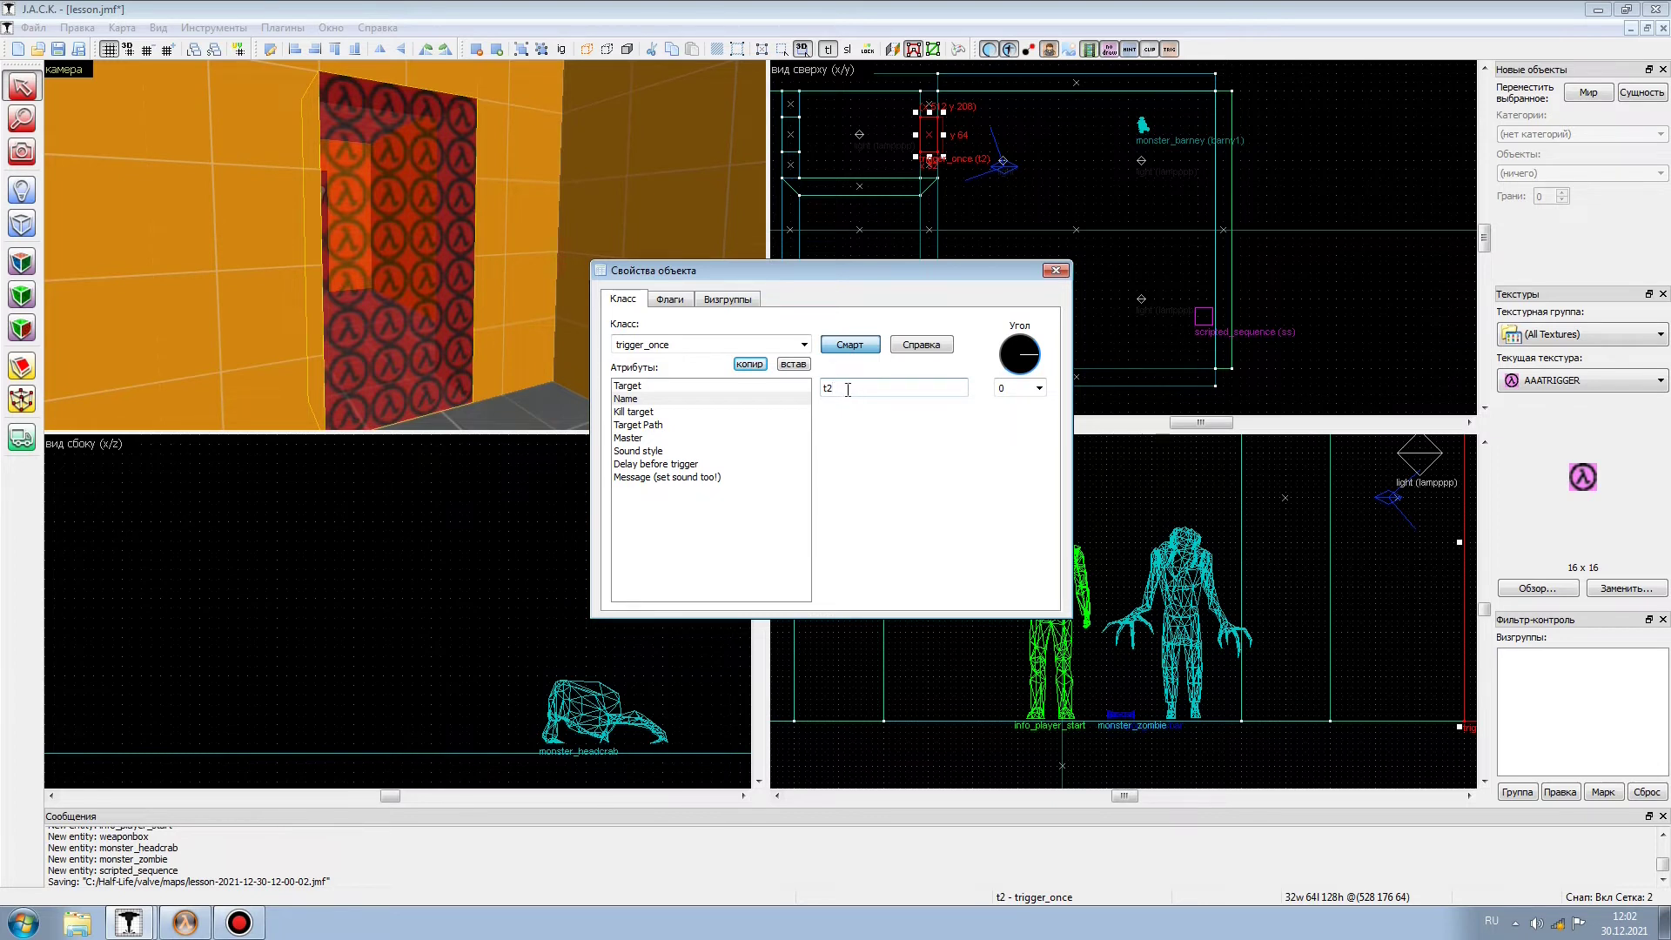
click(650, 414)
click(654, 424)
click(666, 451)
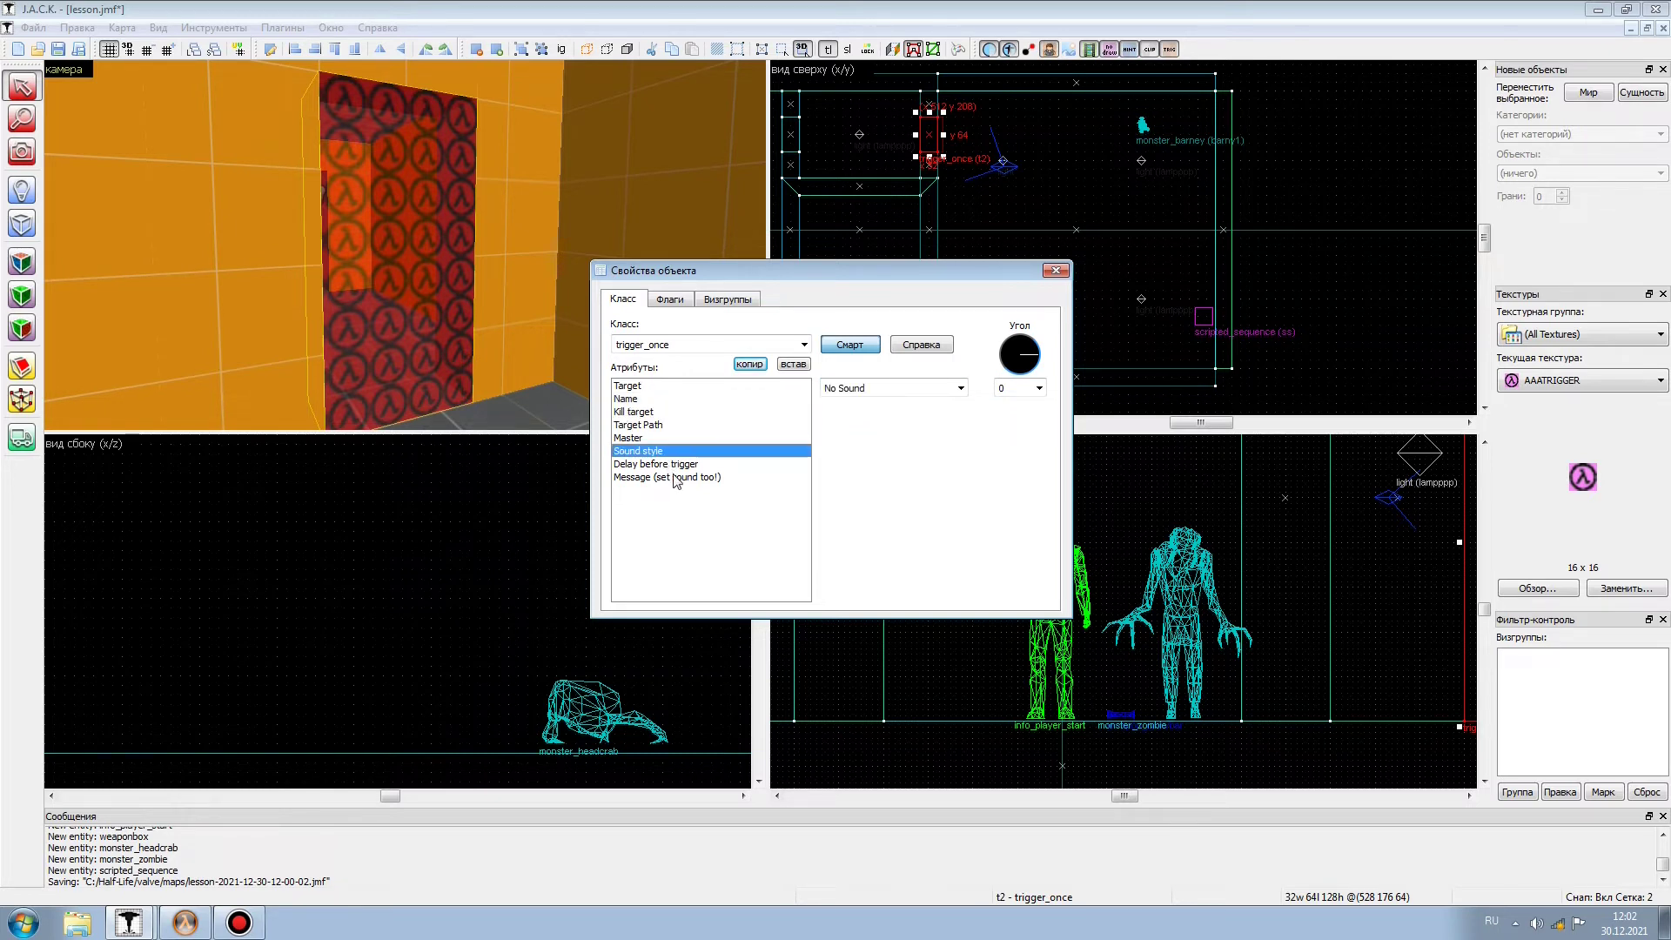
click(665, 477)
click(670, 300)
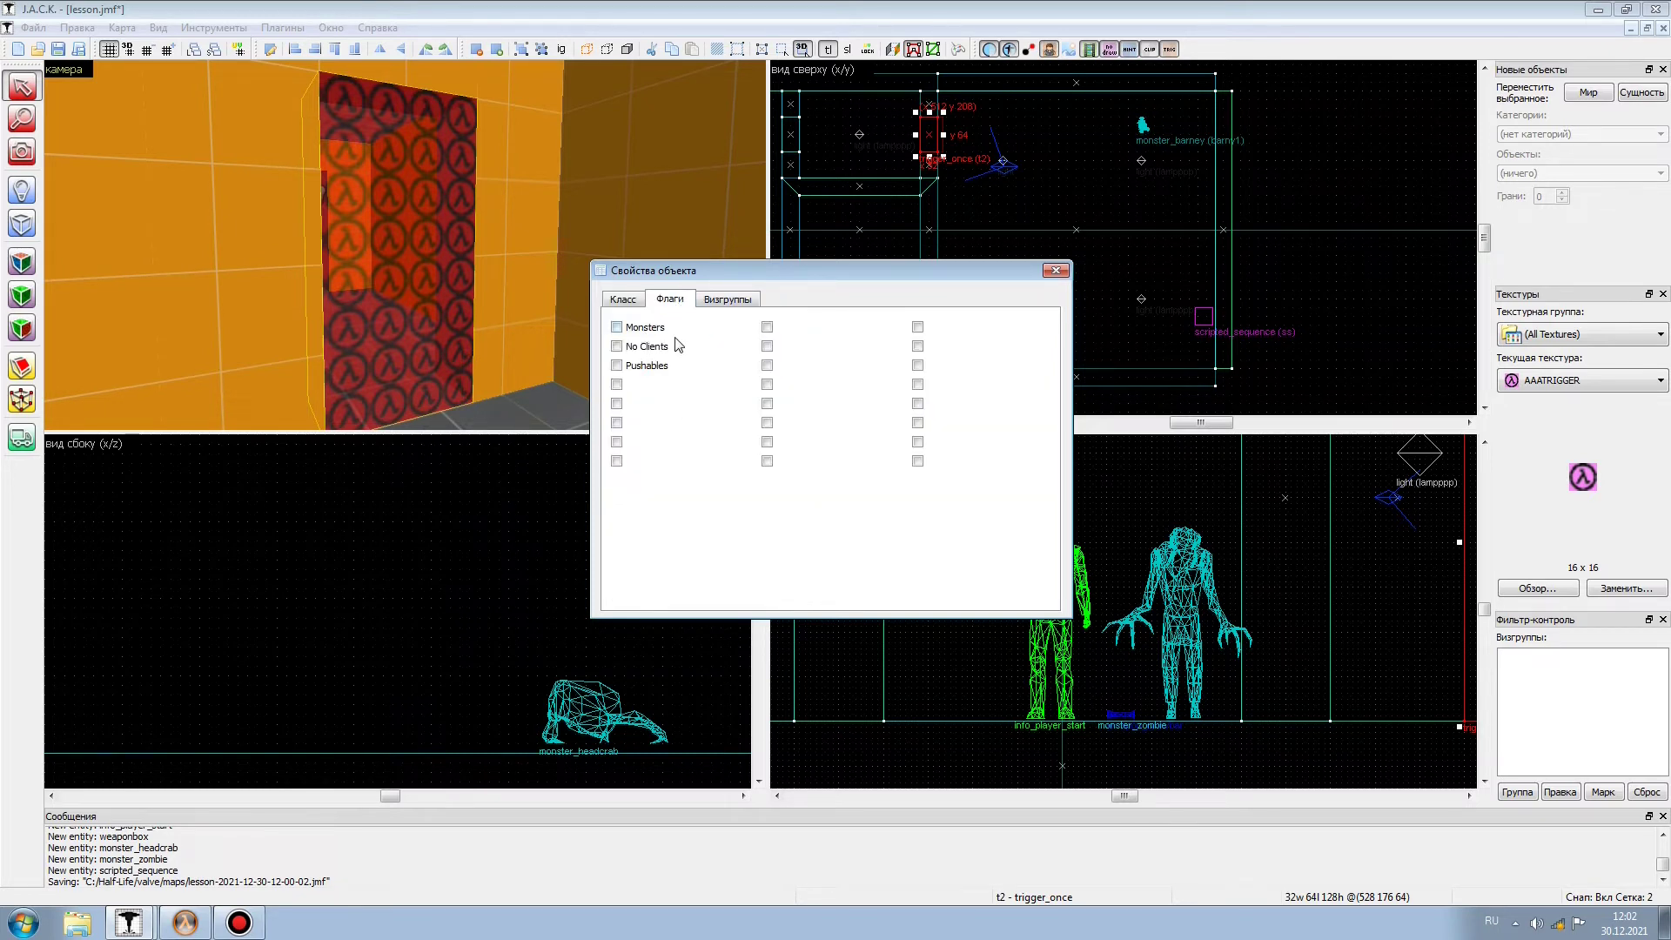
- Examine the positions of monster_barney and the scripted_sequence box in the 3D view, selecting the scripted_sequence
click(22, 153)
drag(348, 235, 405, 244)
key(Down)
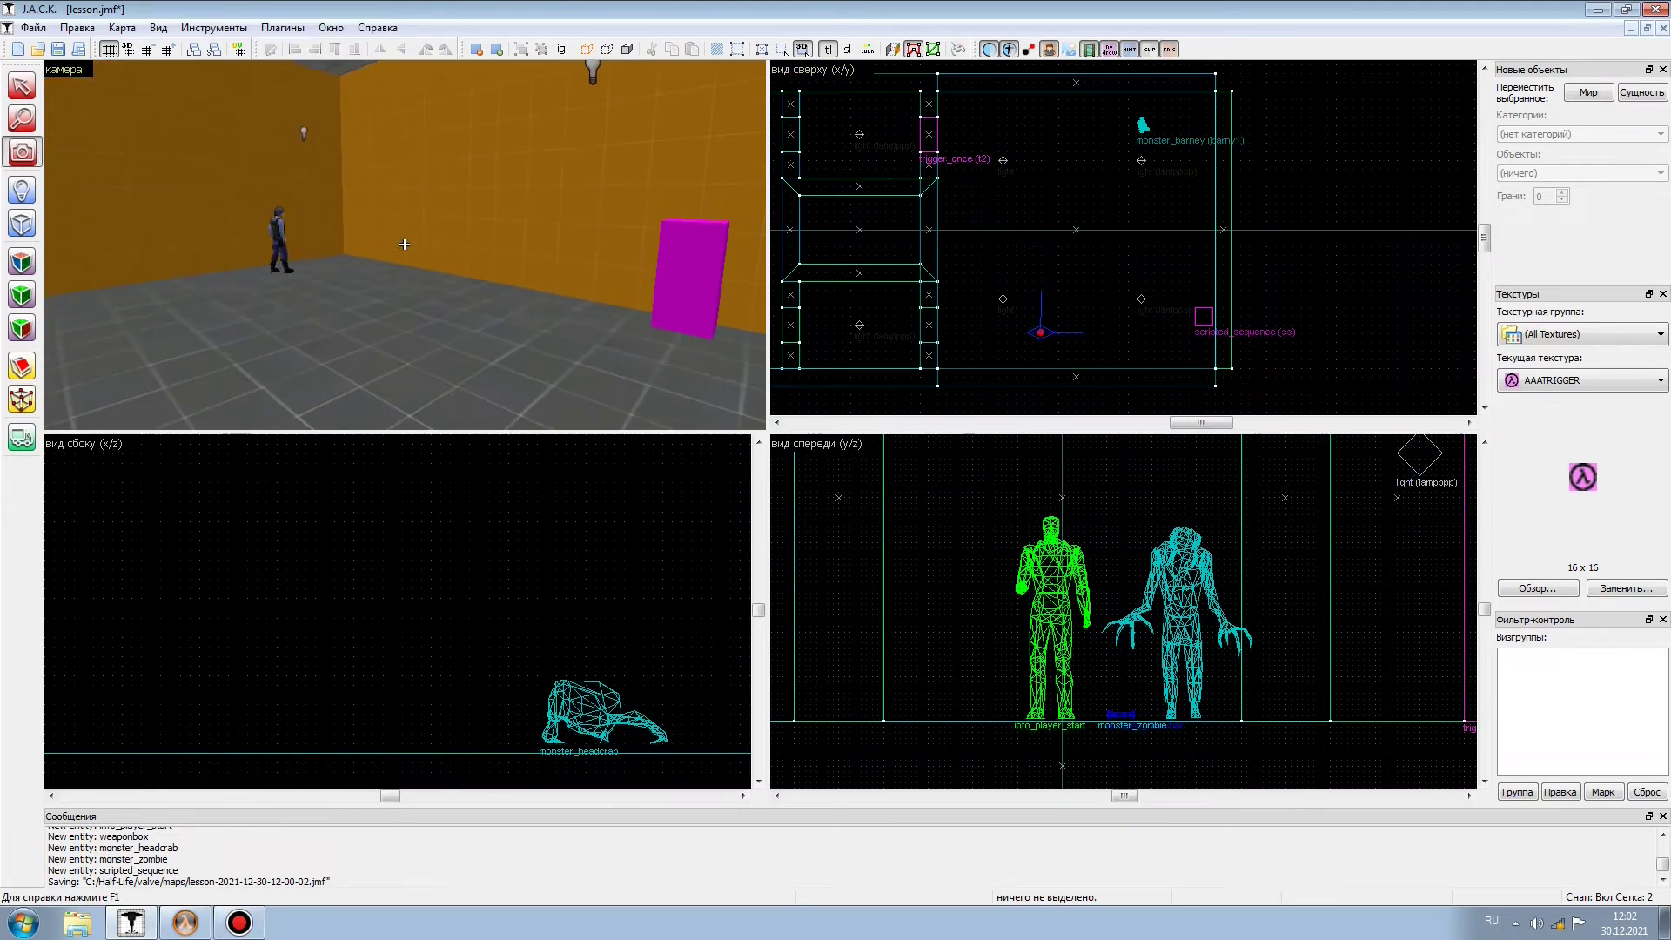
key(Down)
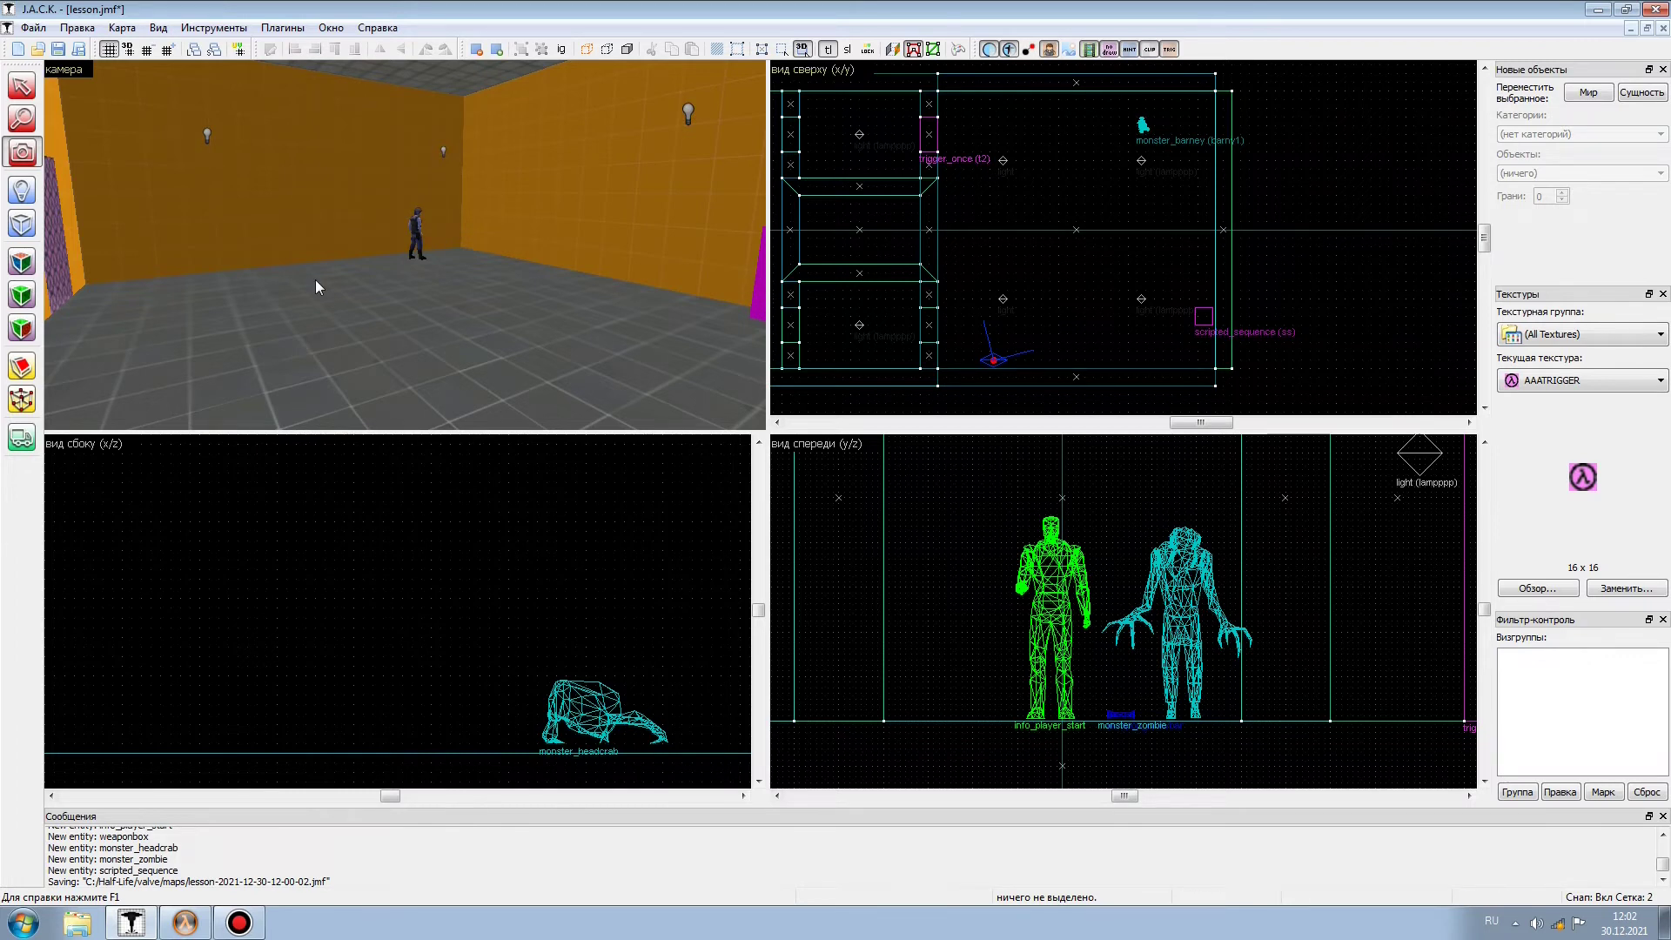
key(z)
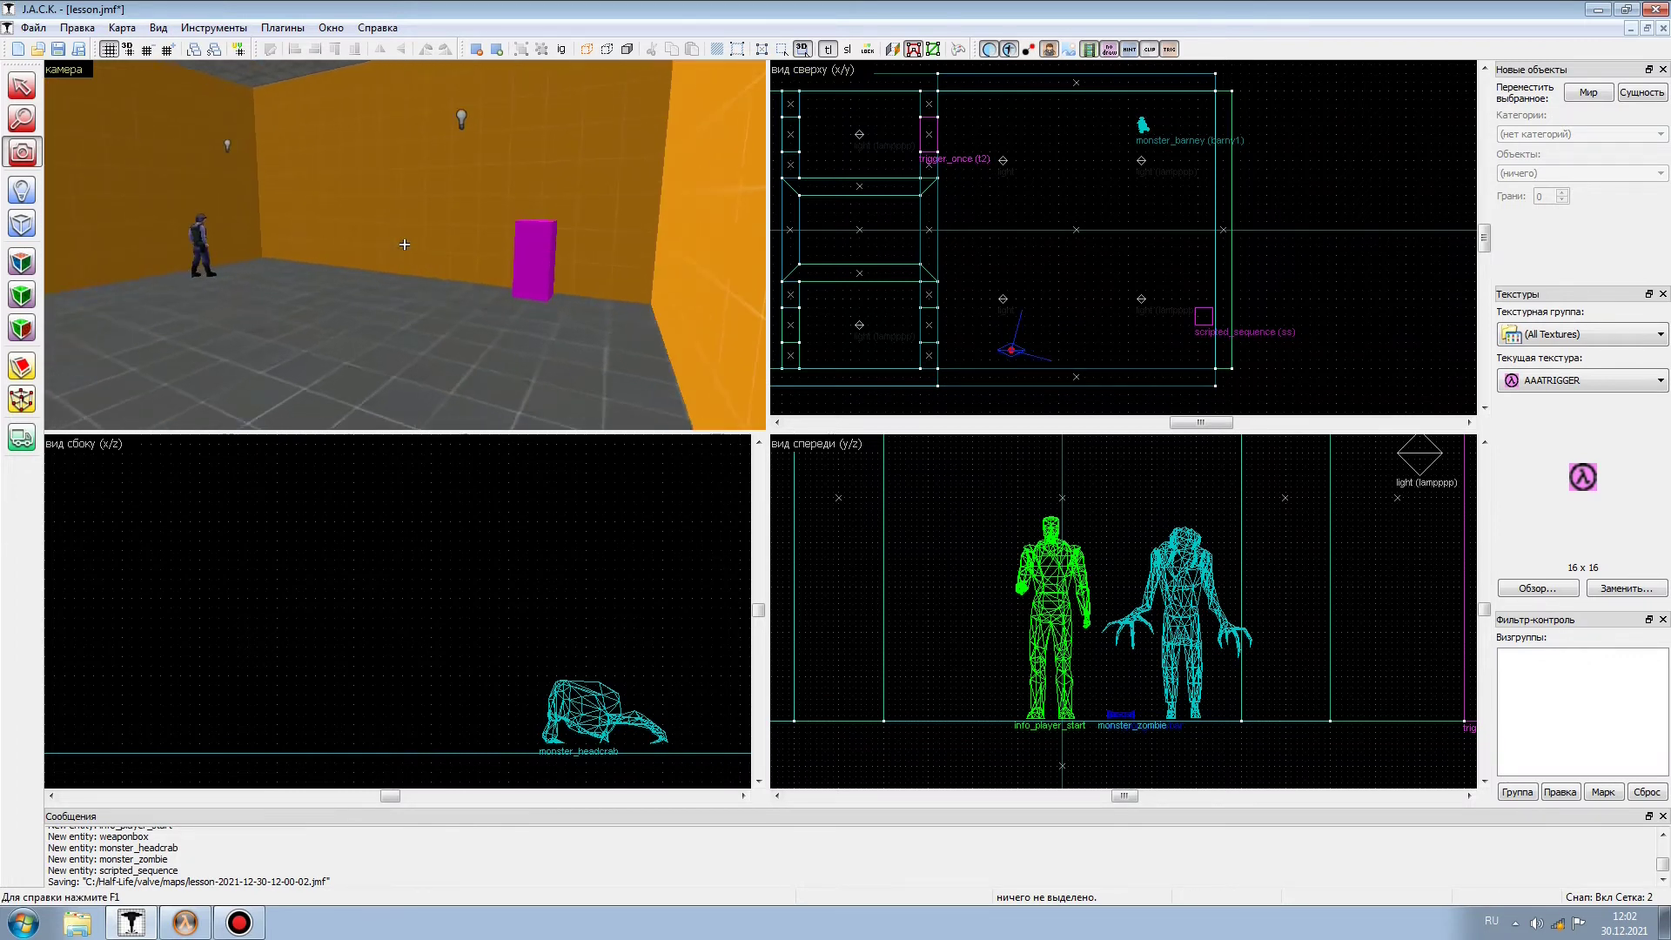
key(w)
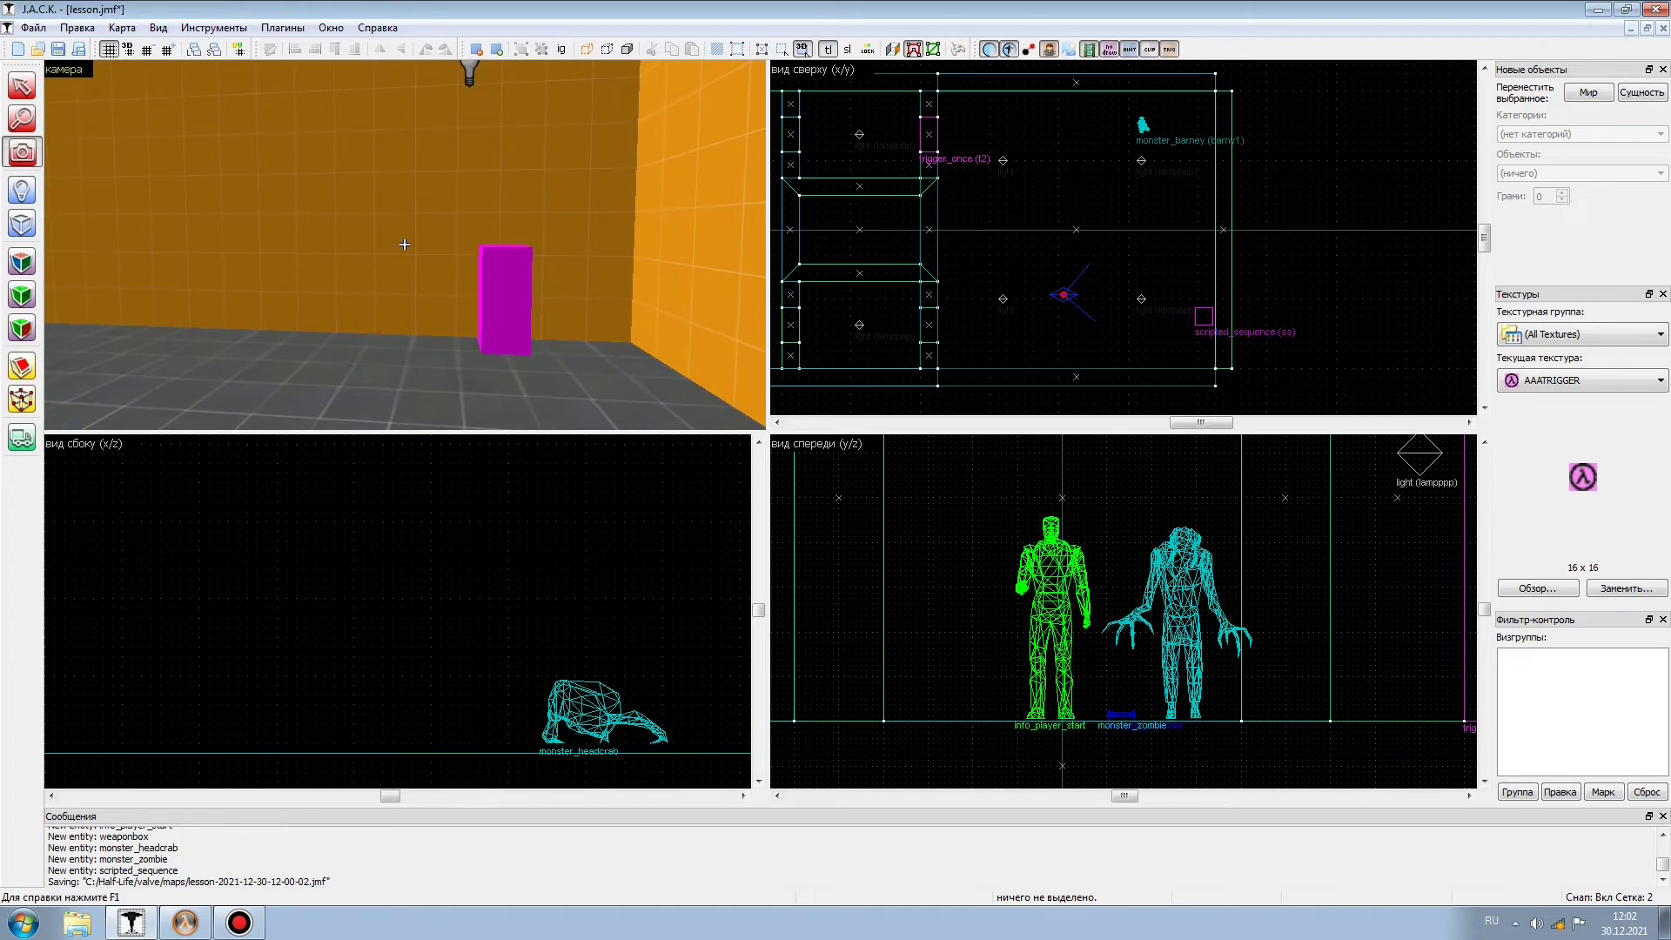
key(w)
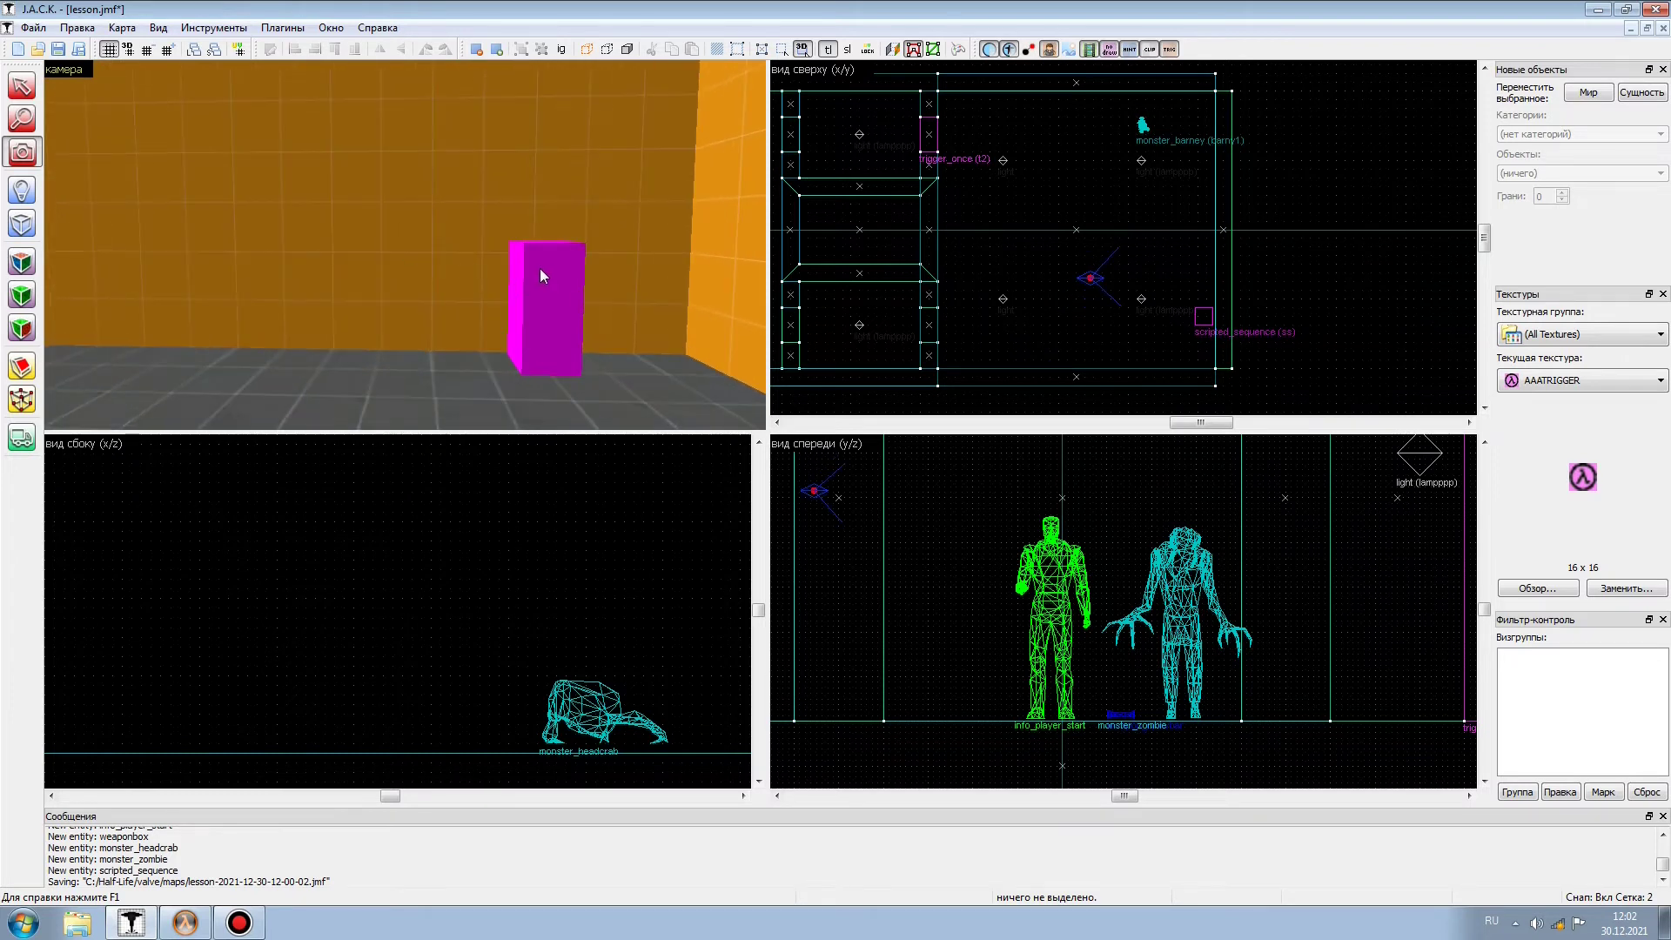
key(shift+s)
click(530, 281)
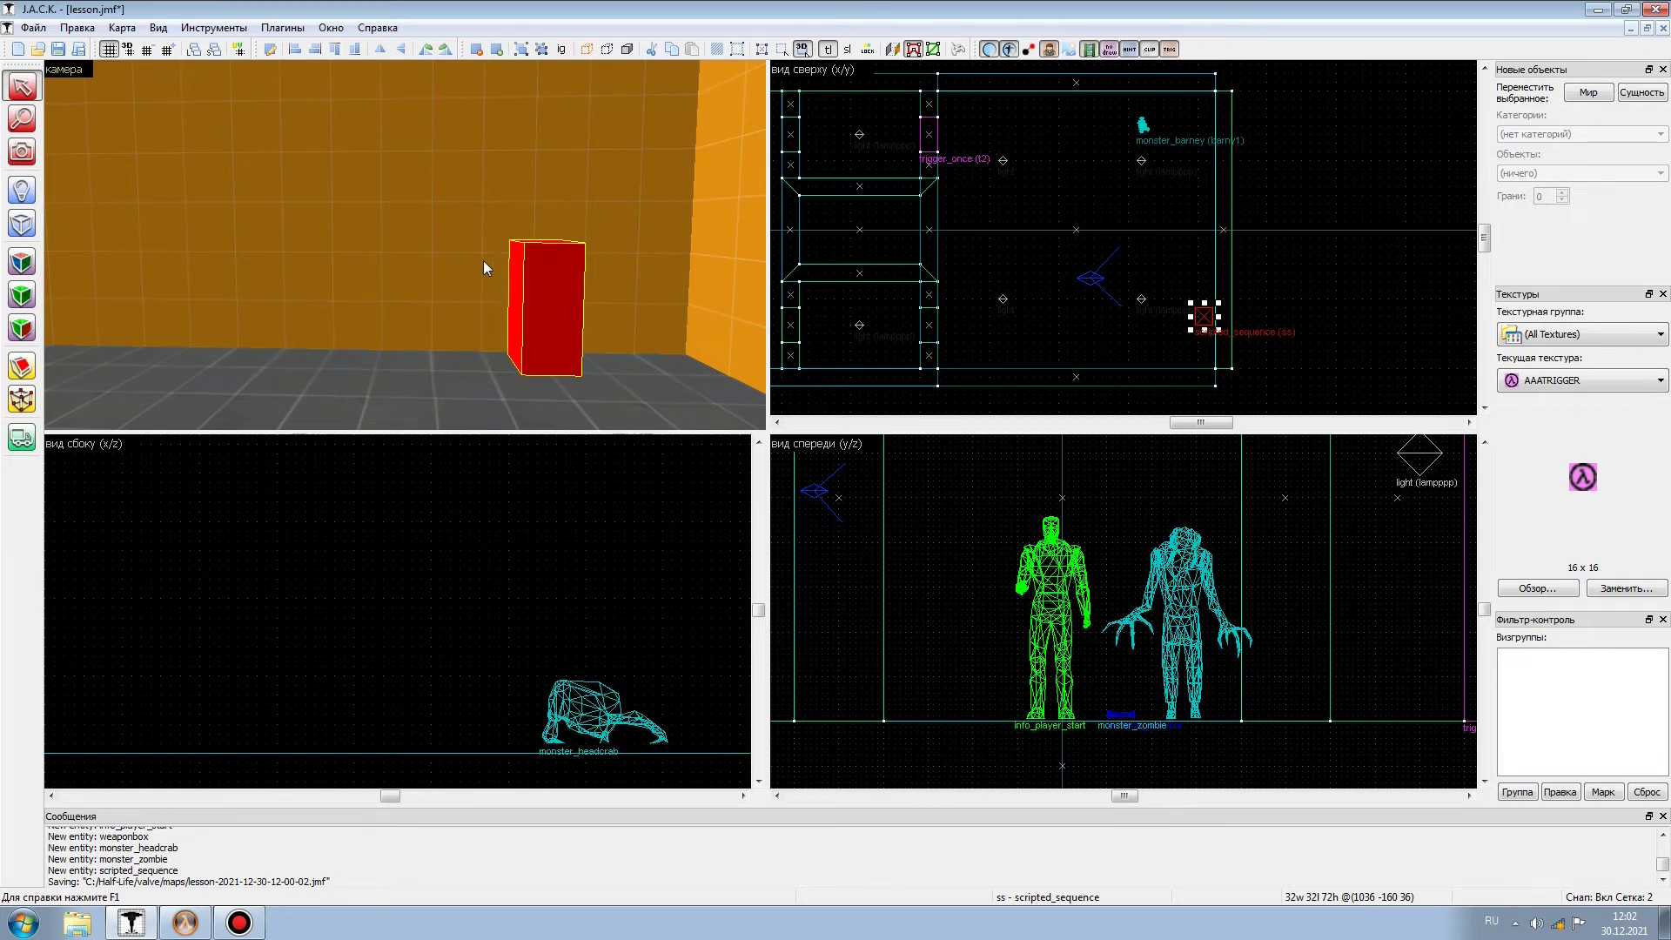
click(21, 152)
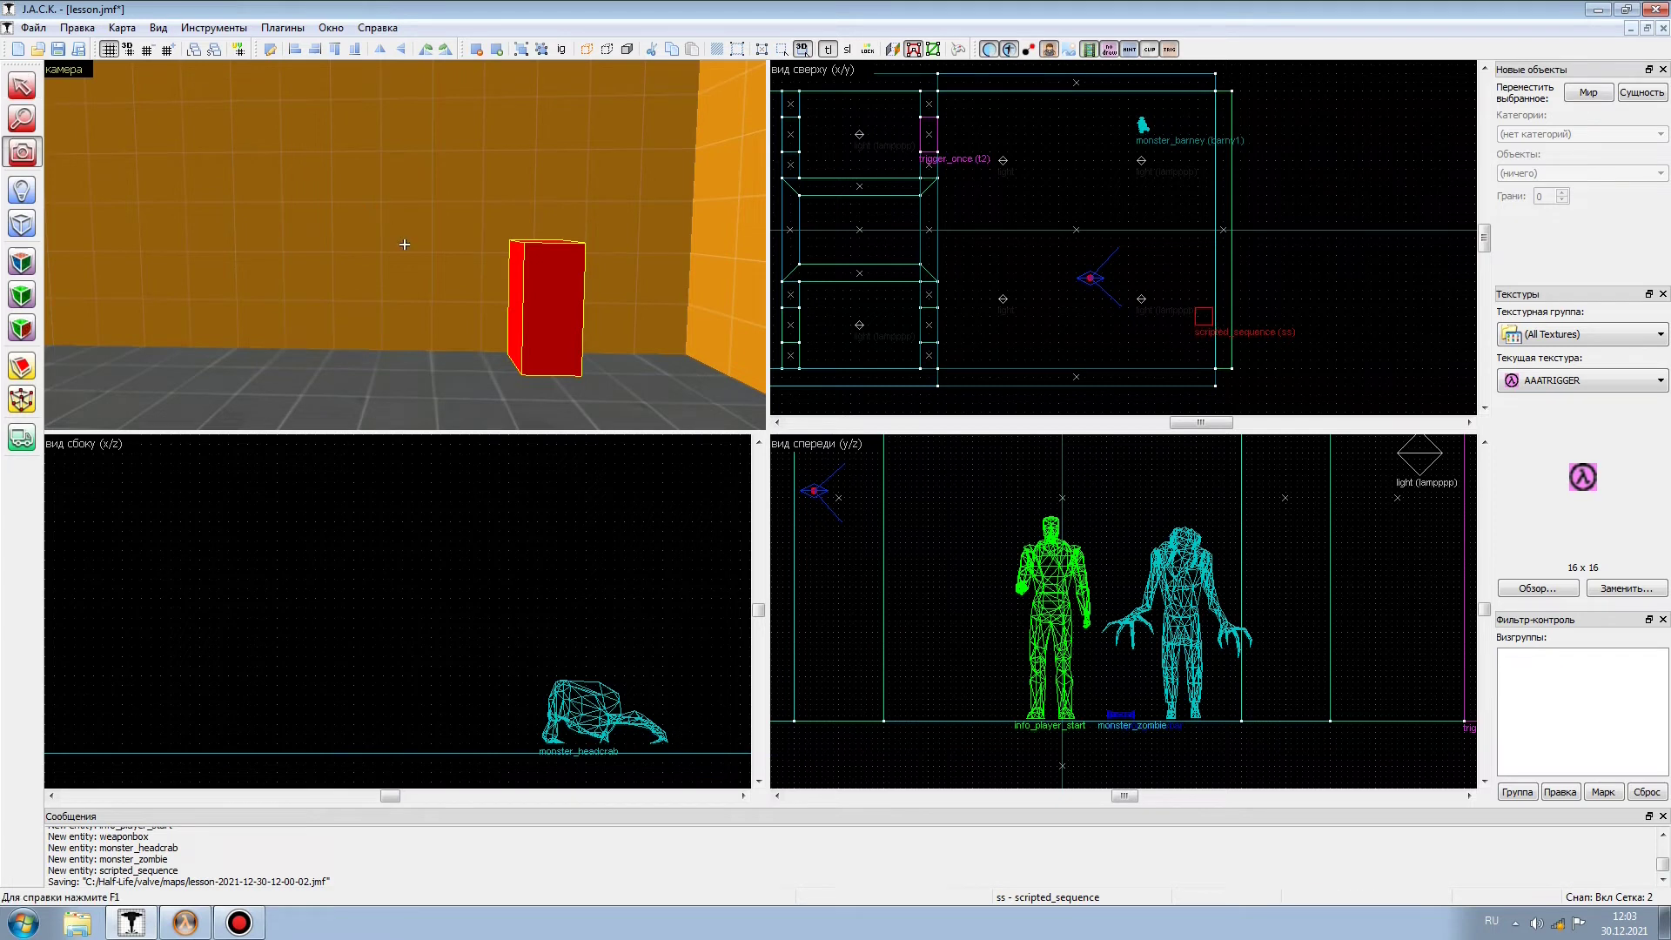
drag(403, 245, 404, 245)
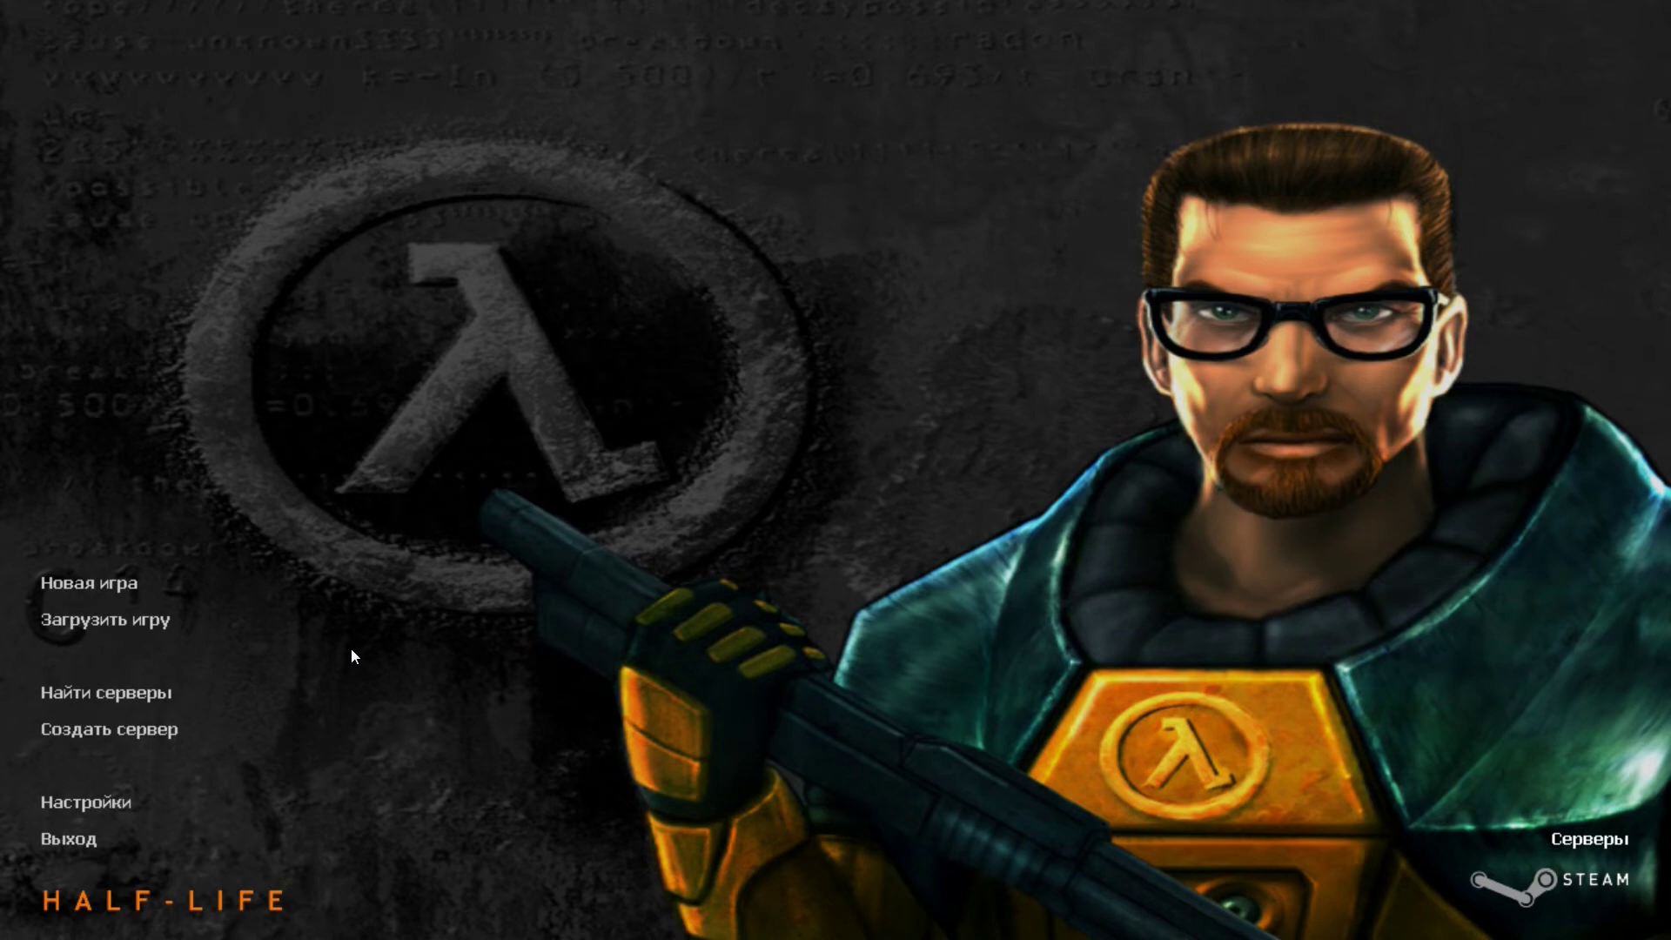
- Load the lesson map in Half-Life with the console command "map lesson"
key(grave)
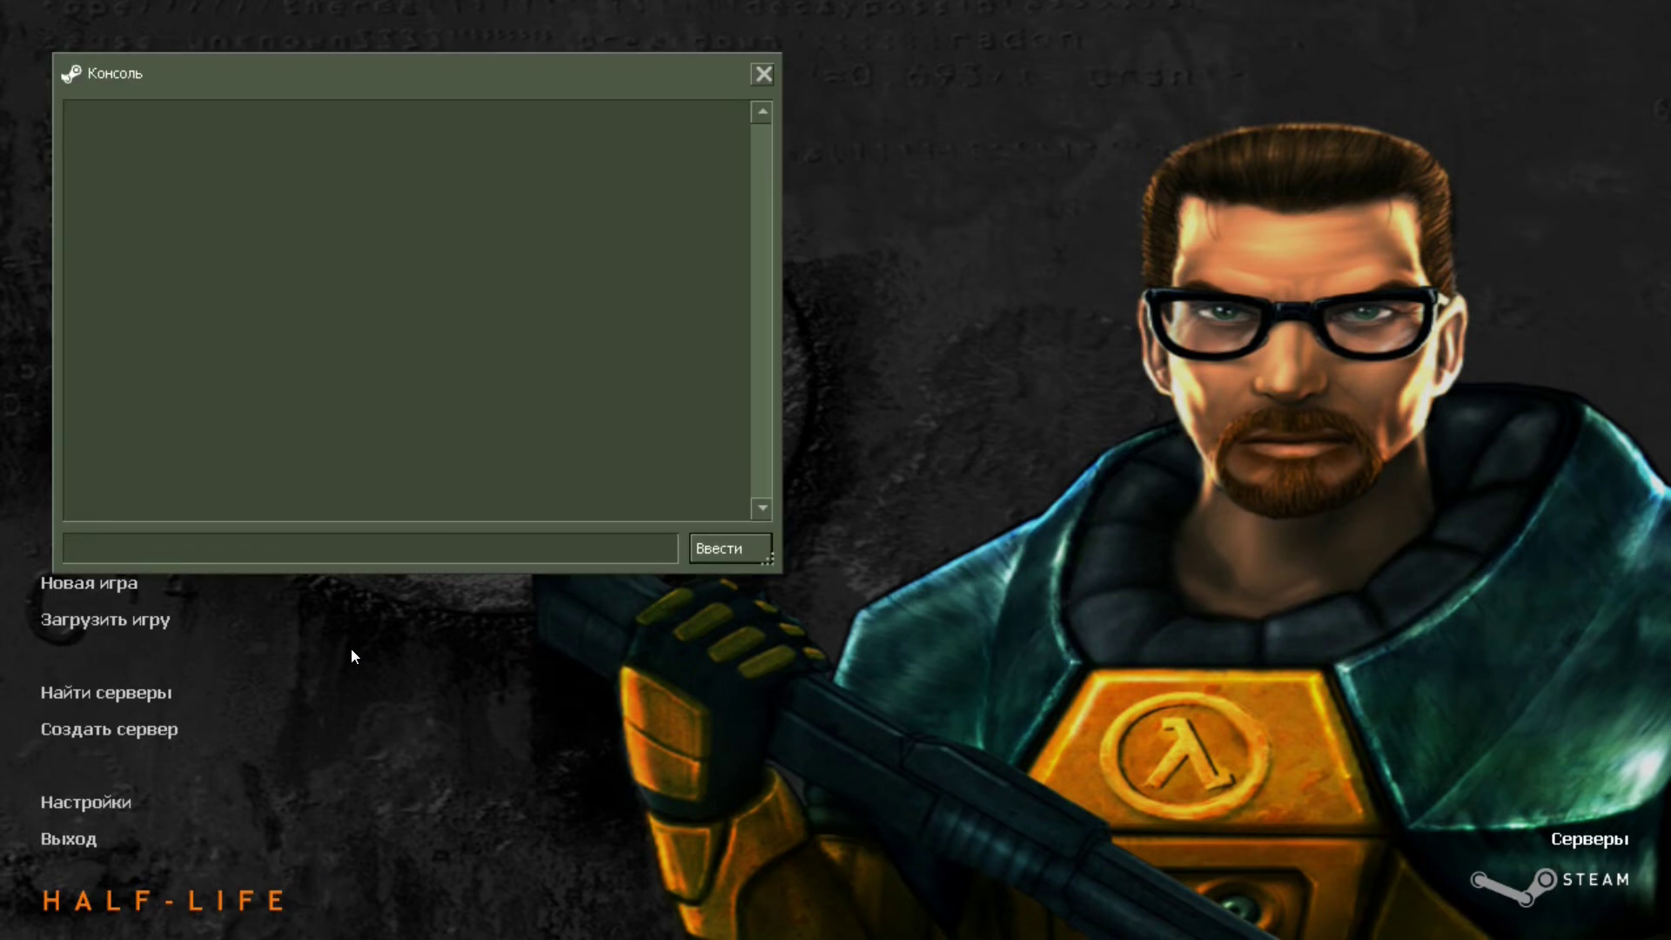
text(ьф)
key(BackSpace)
key(BackSpace)
text(map)
text(lesson)
key(Return)
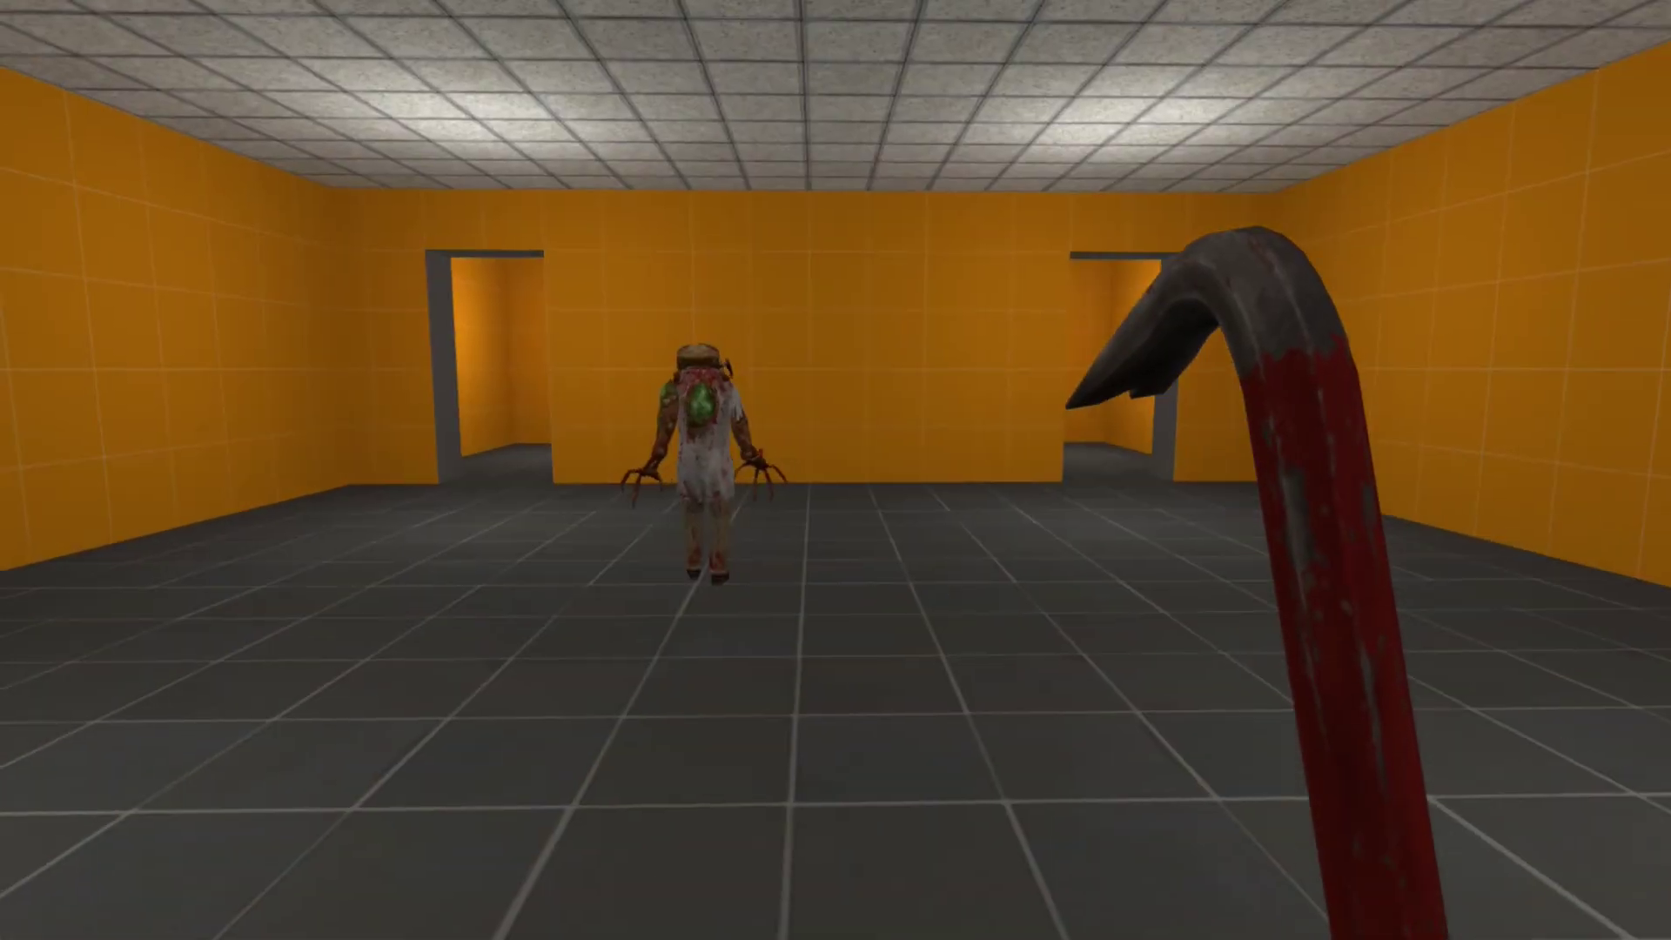
key(w)
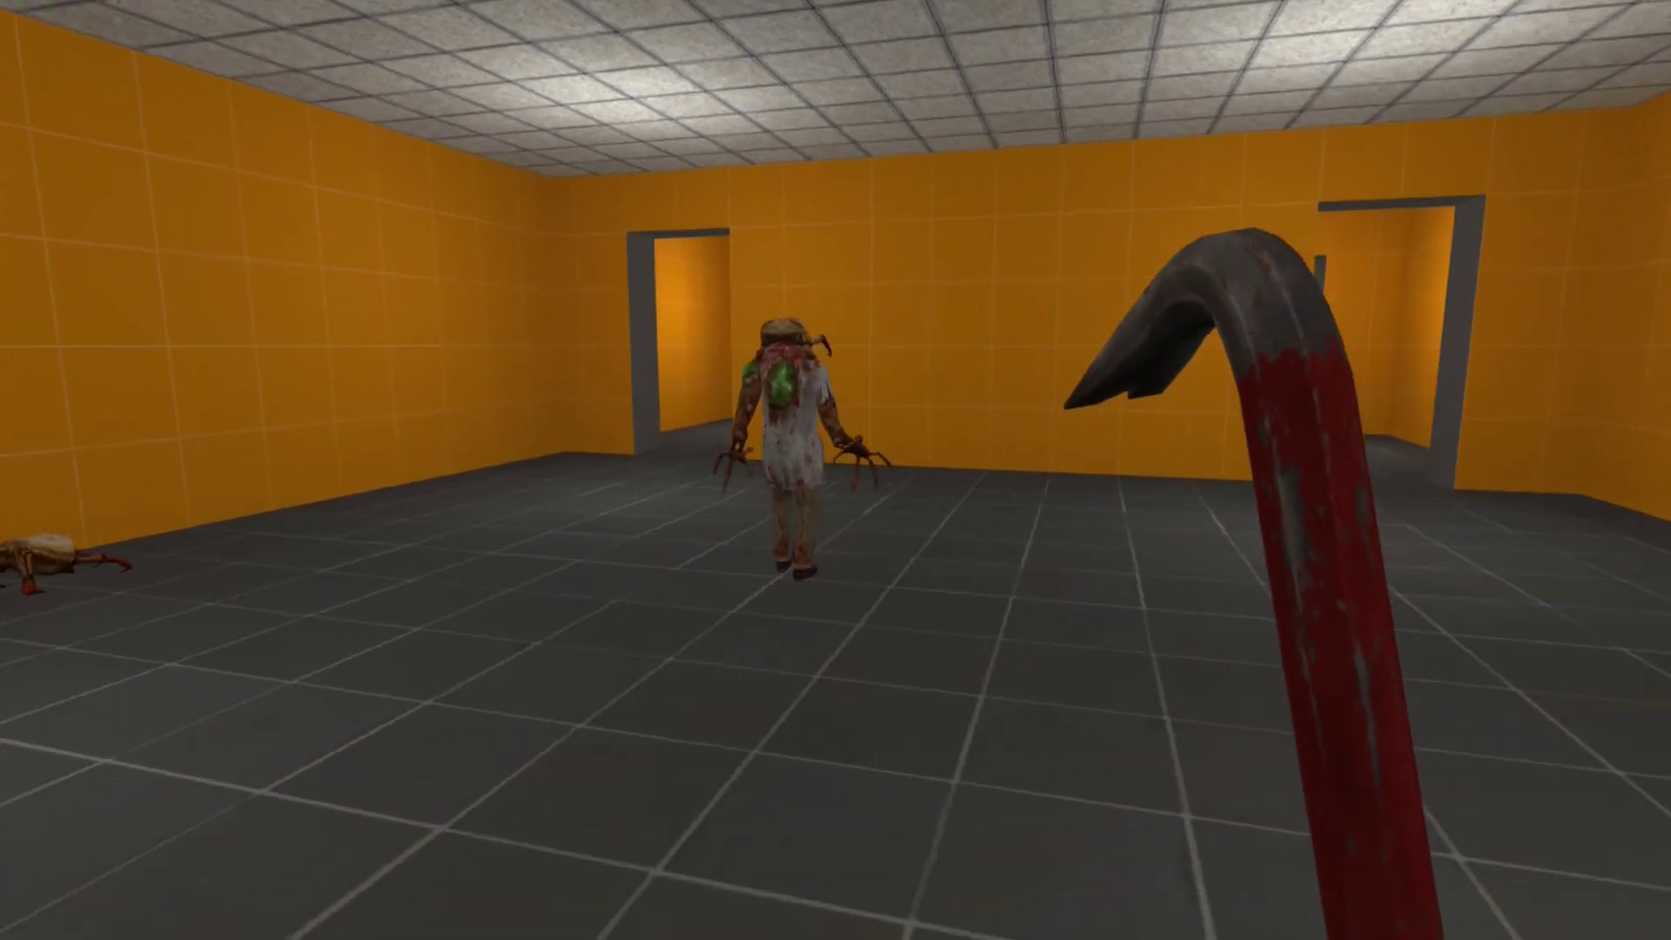
key(w)
key(s)
key(w)
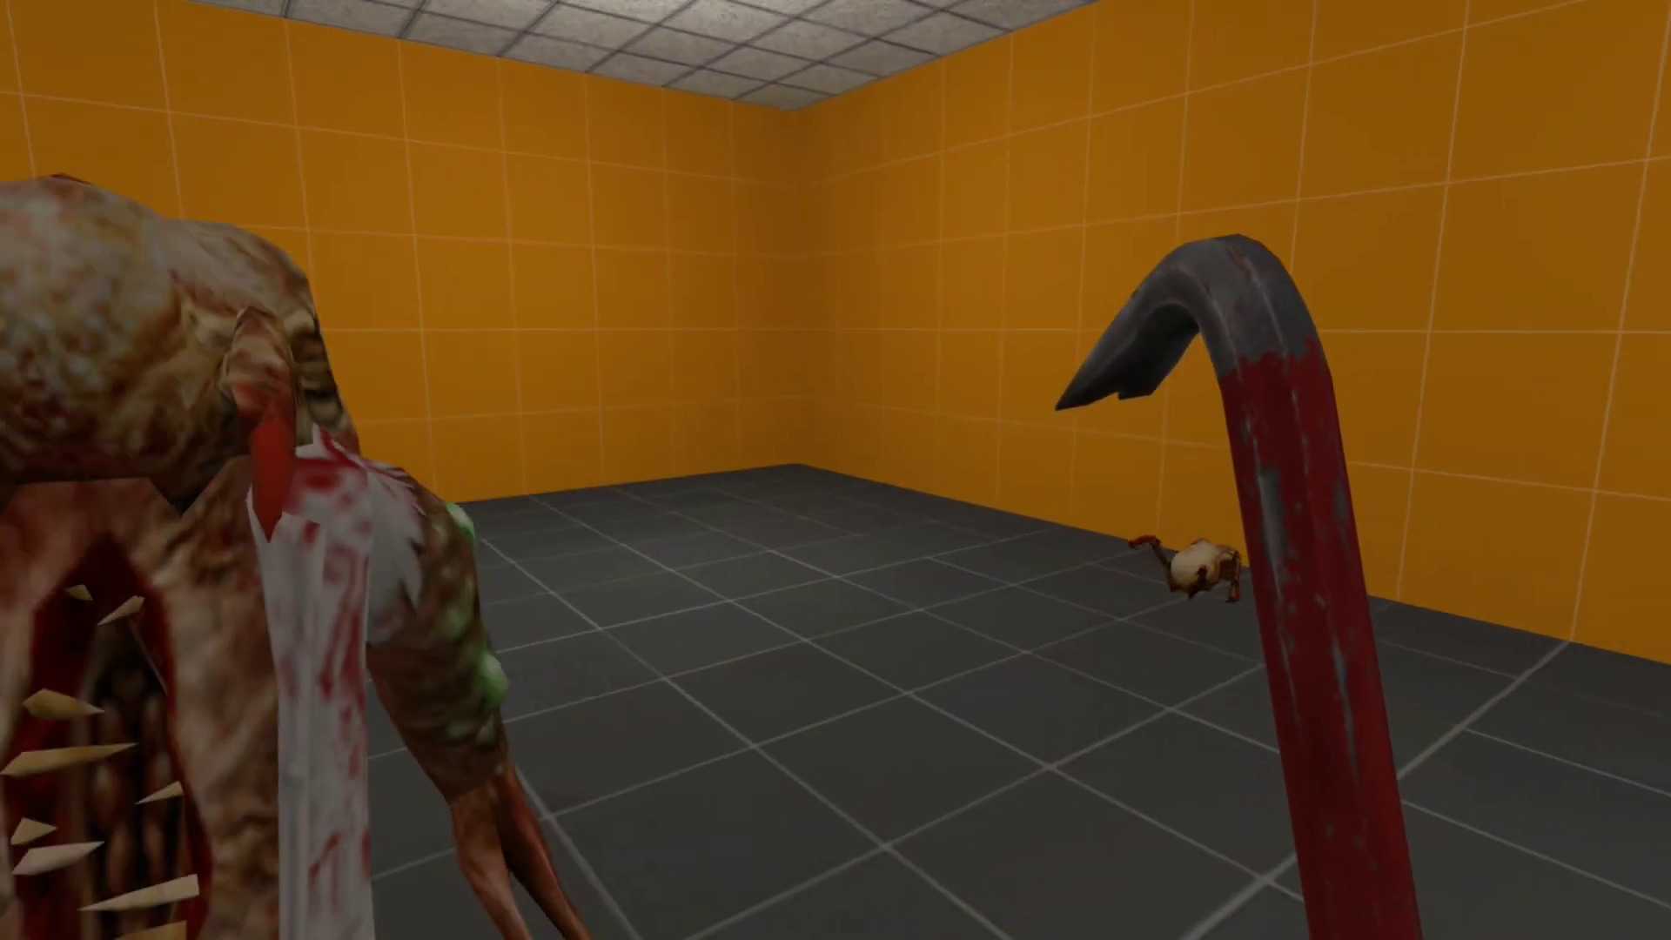
key(s)
key(w)
click(835, 470)
click(835, 469)
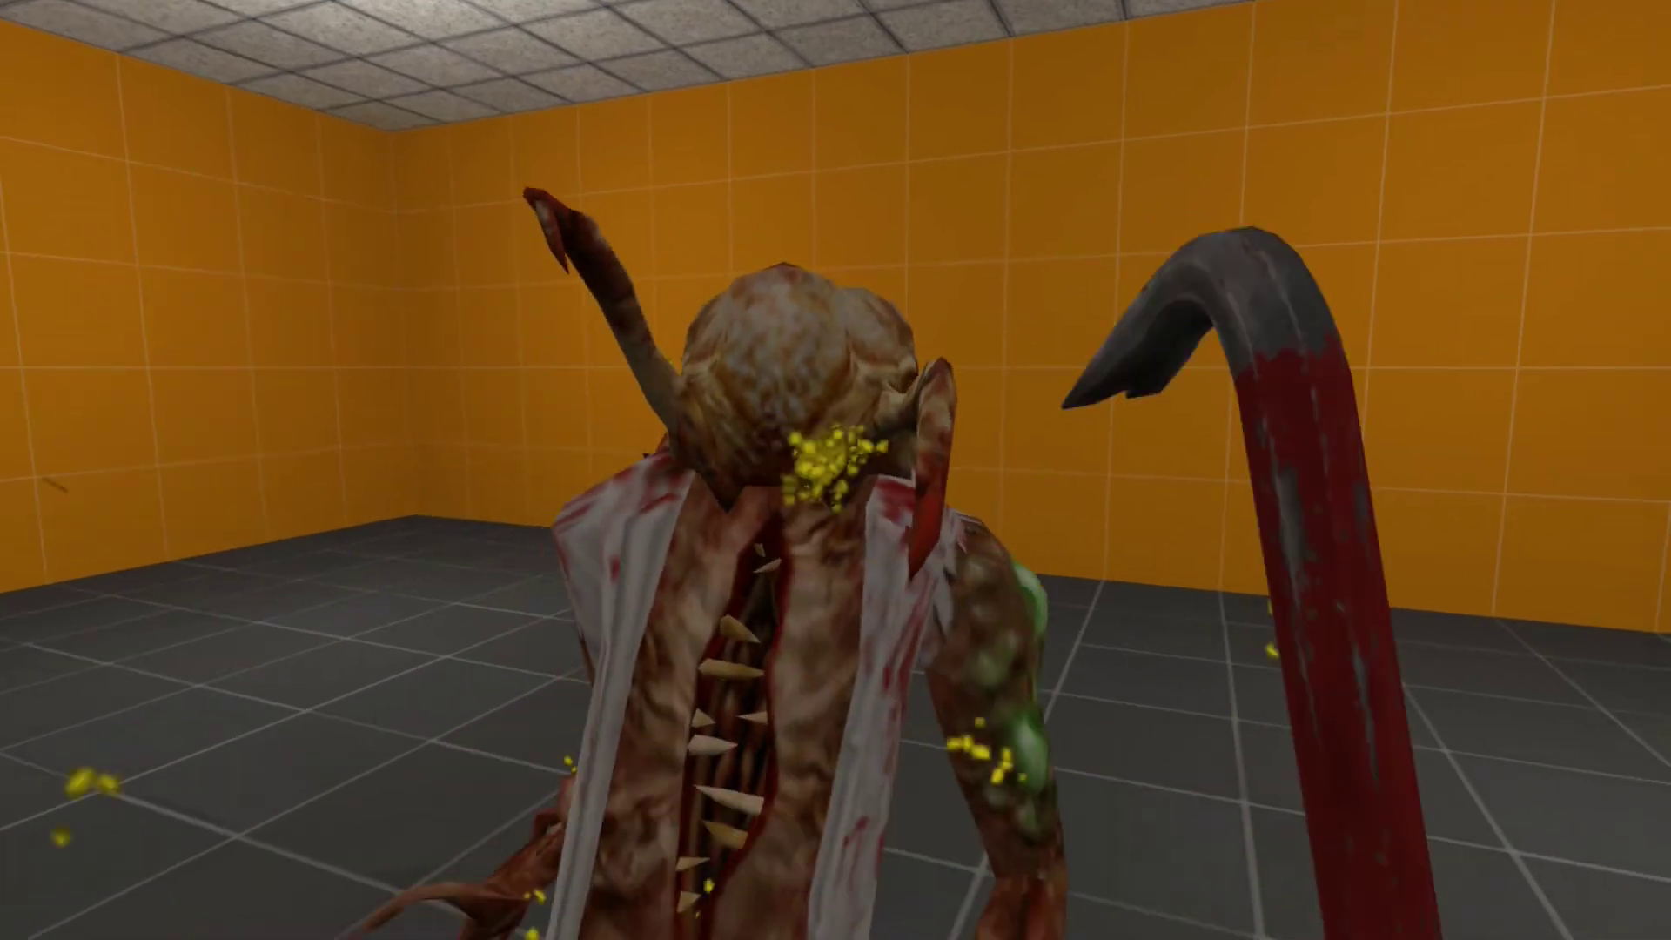
key(s)
click(835, 470)
key(s)
key(w)
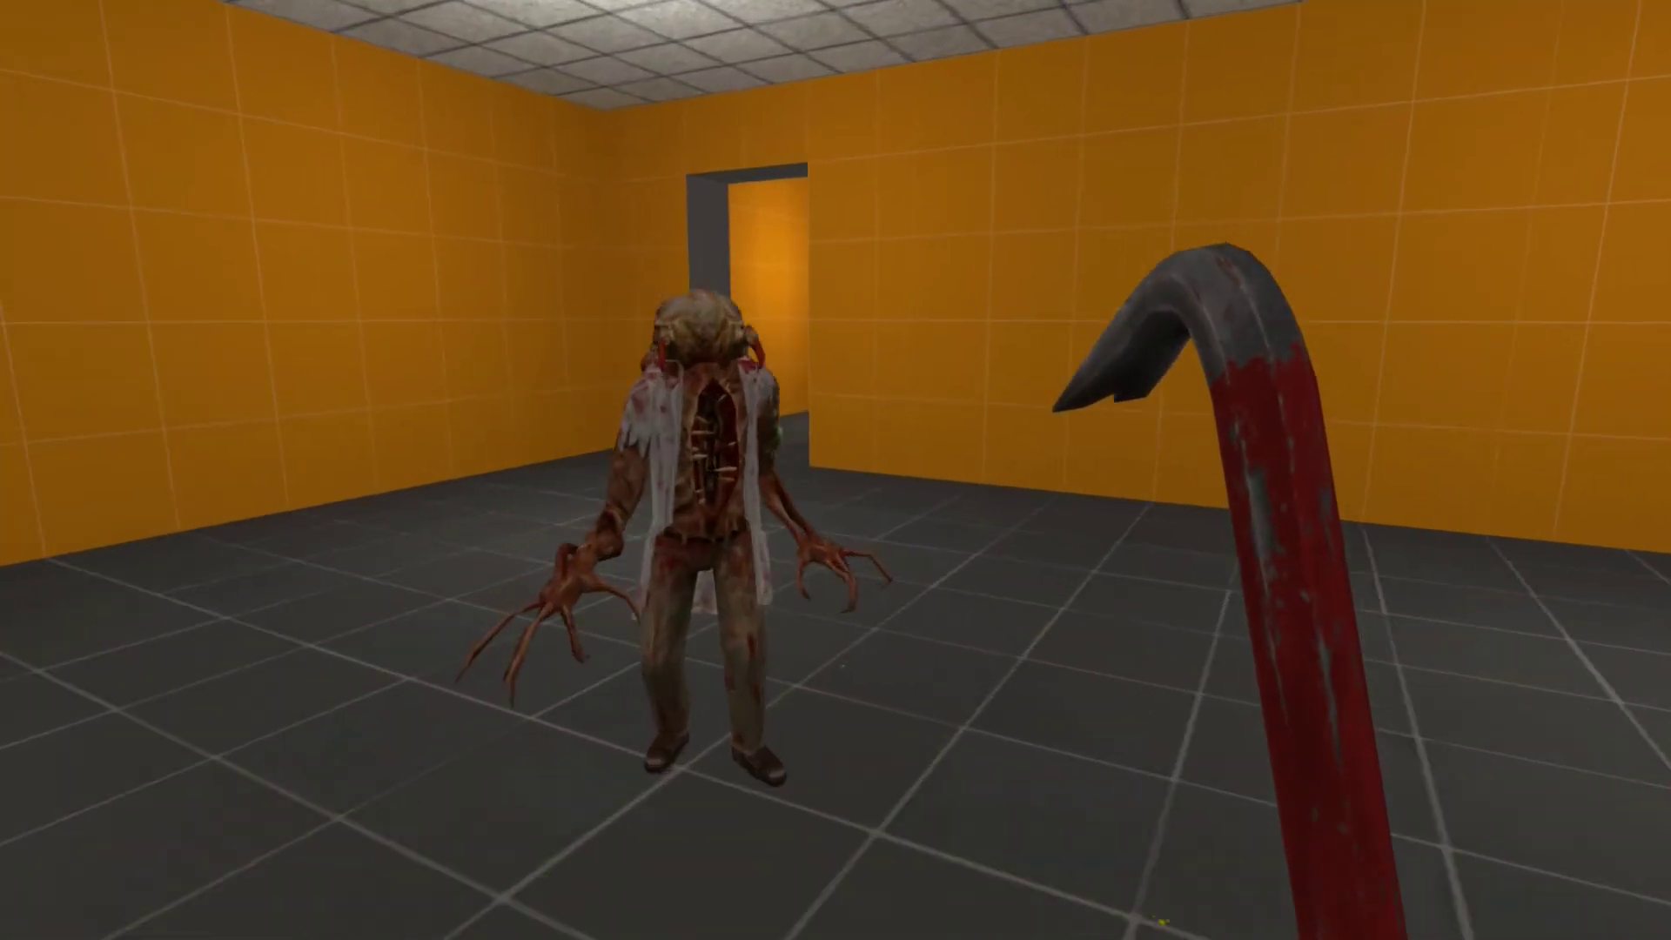
click(835, 470)
click(835, 470)
key(s)
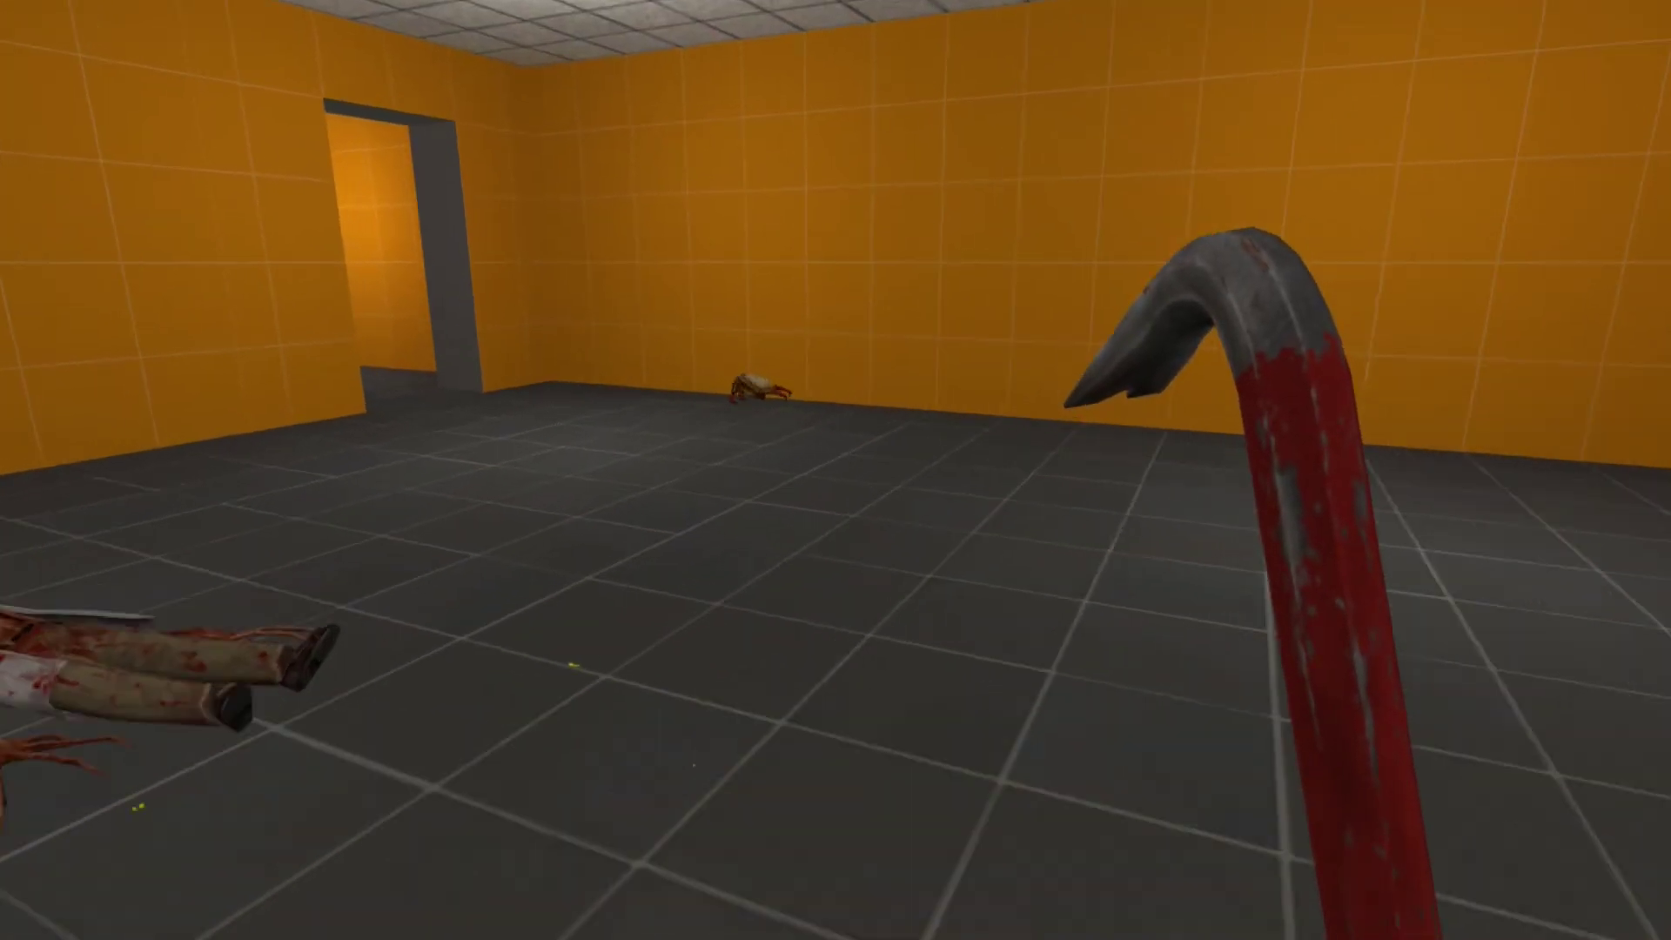
key(w)
click(835, 470)
click(835, 469)
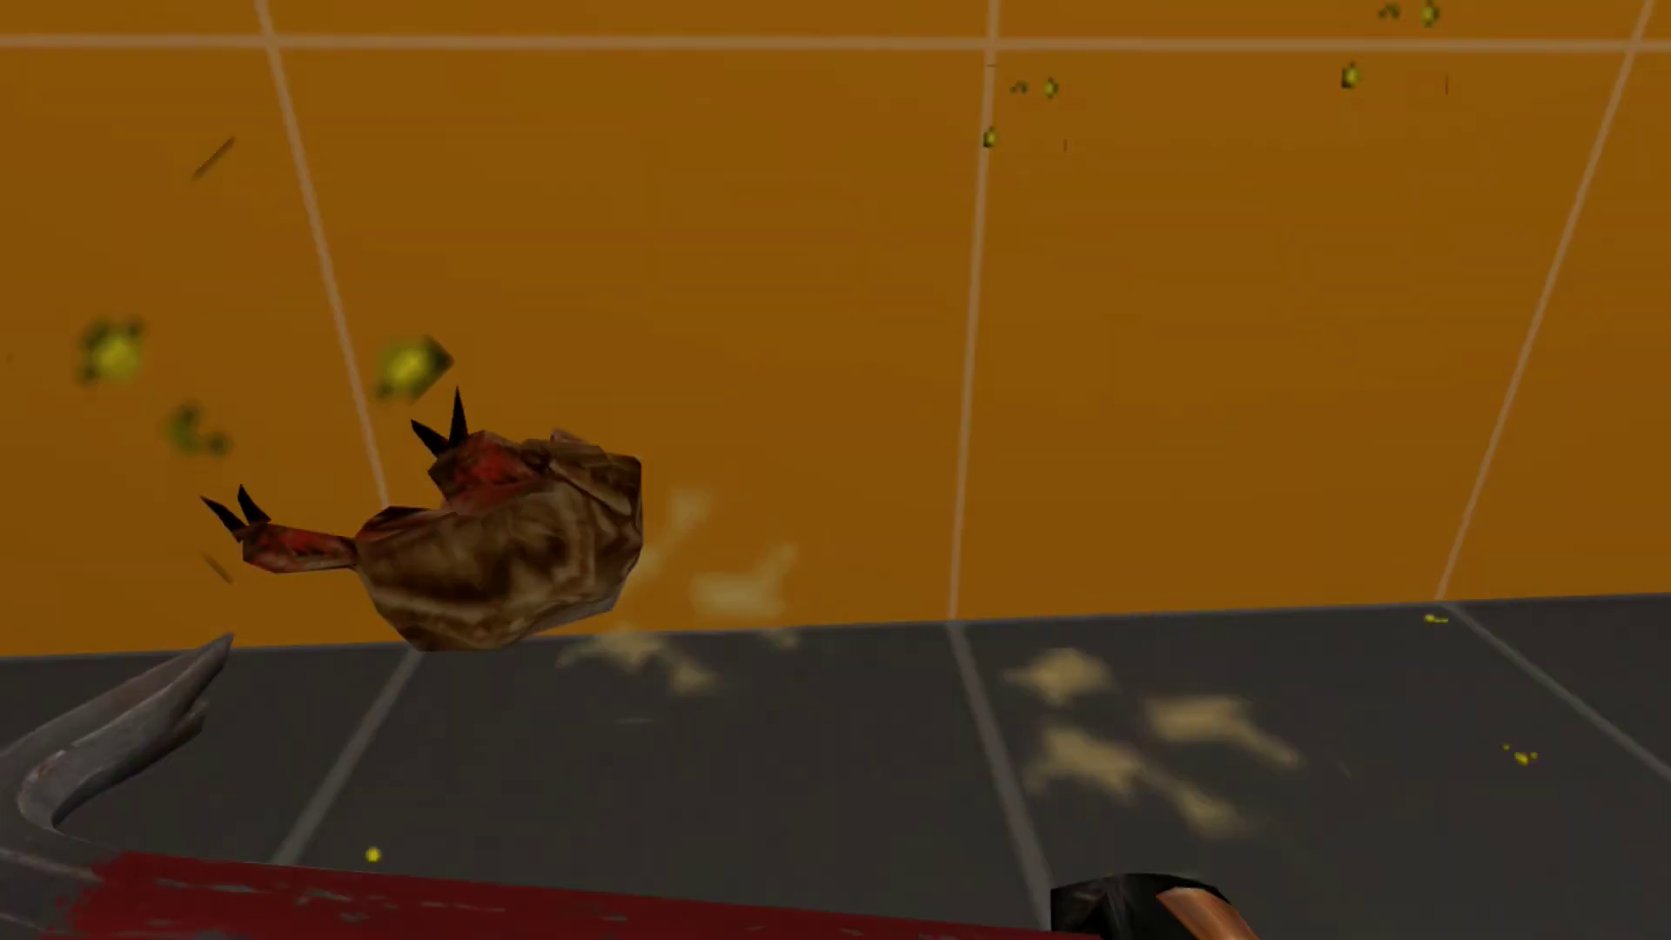
click(835, 470)
click(835, 469)
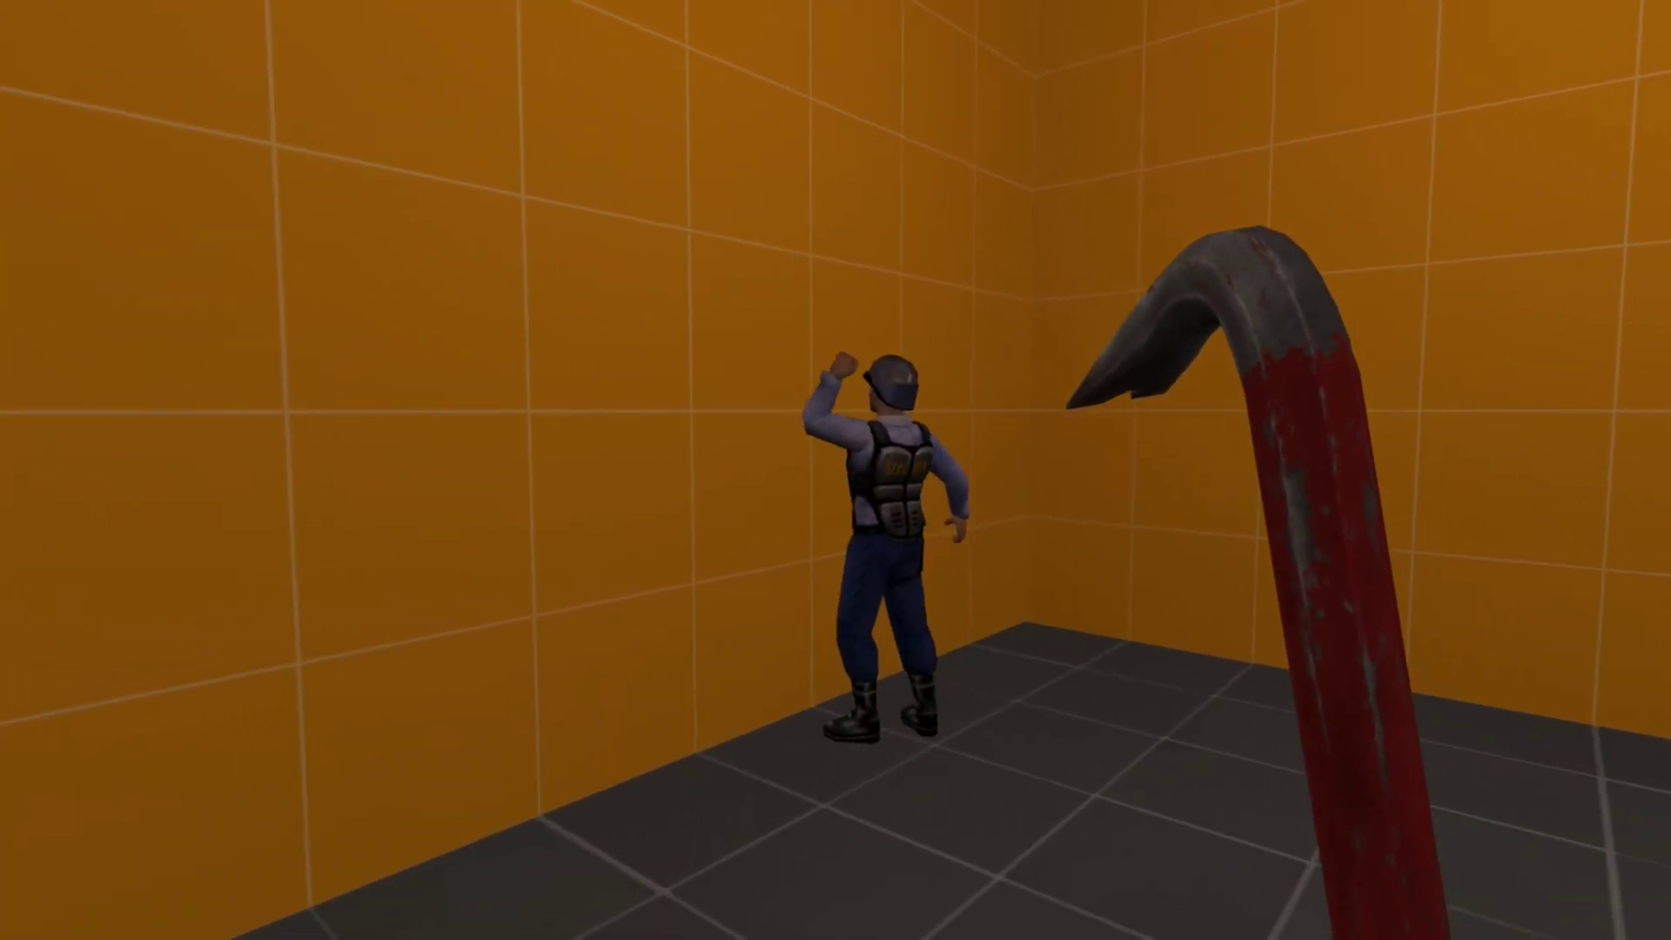
key(a)
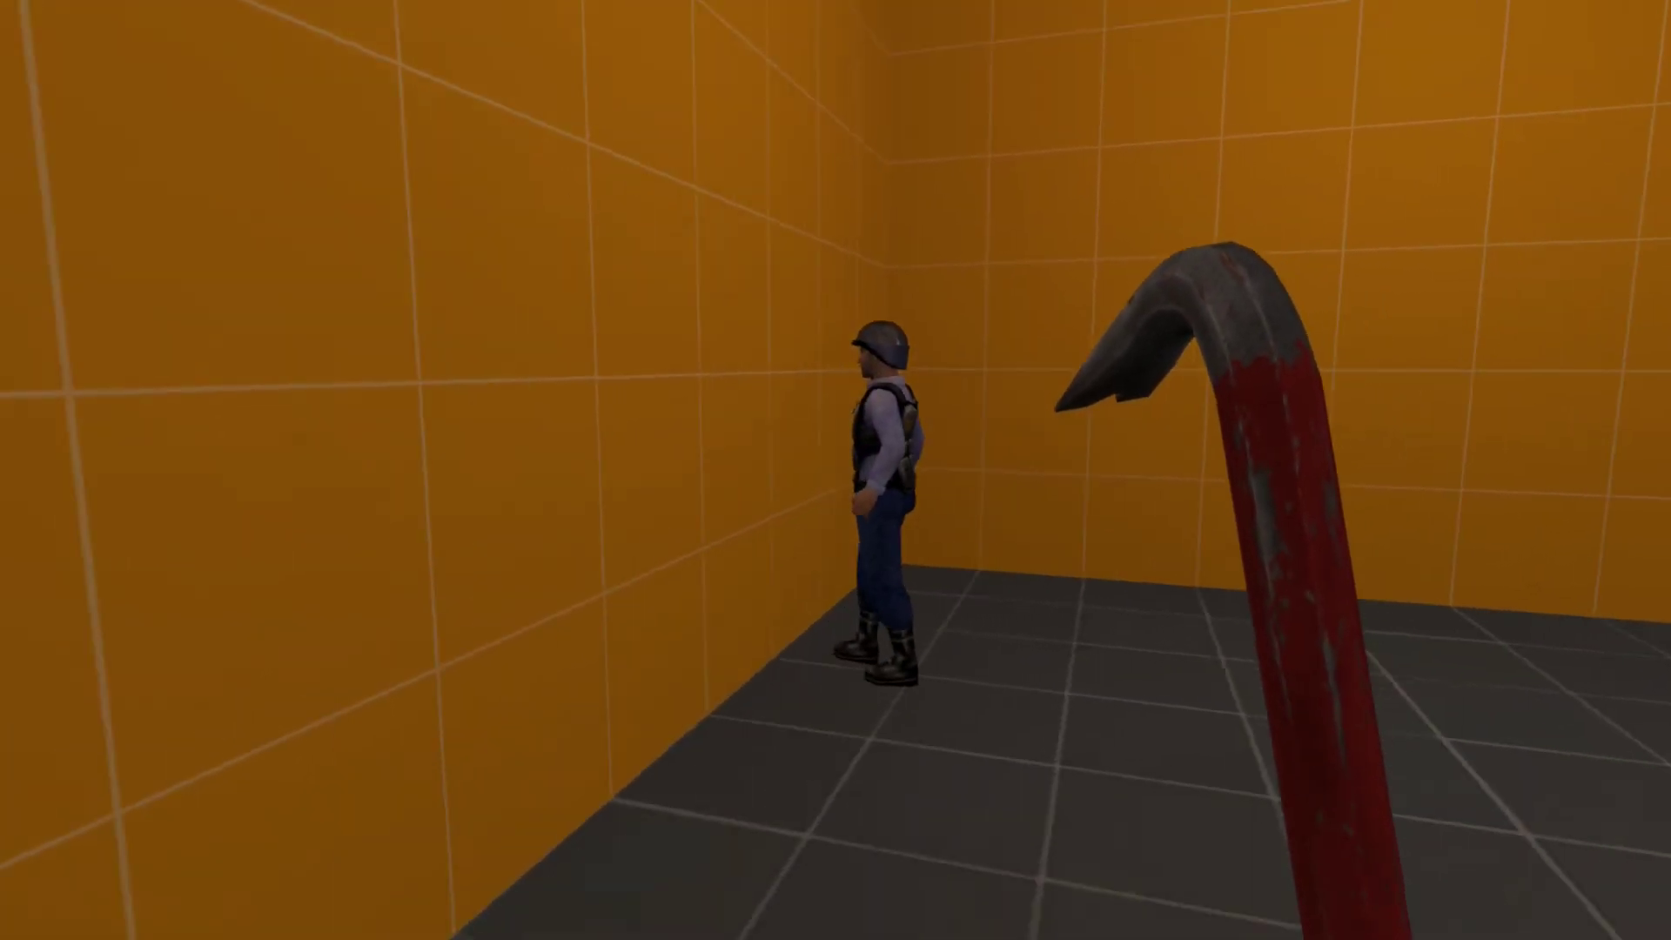
key(s)
key(w)
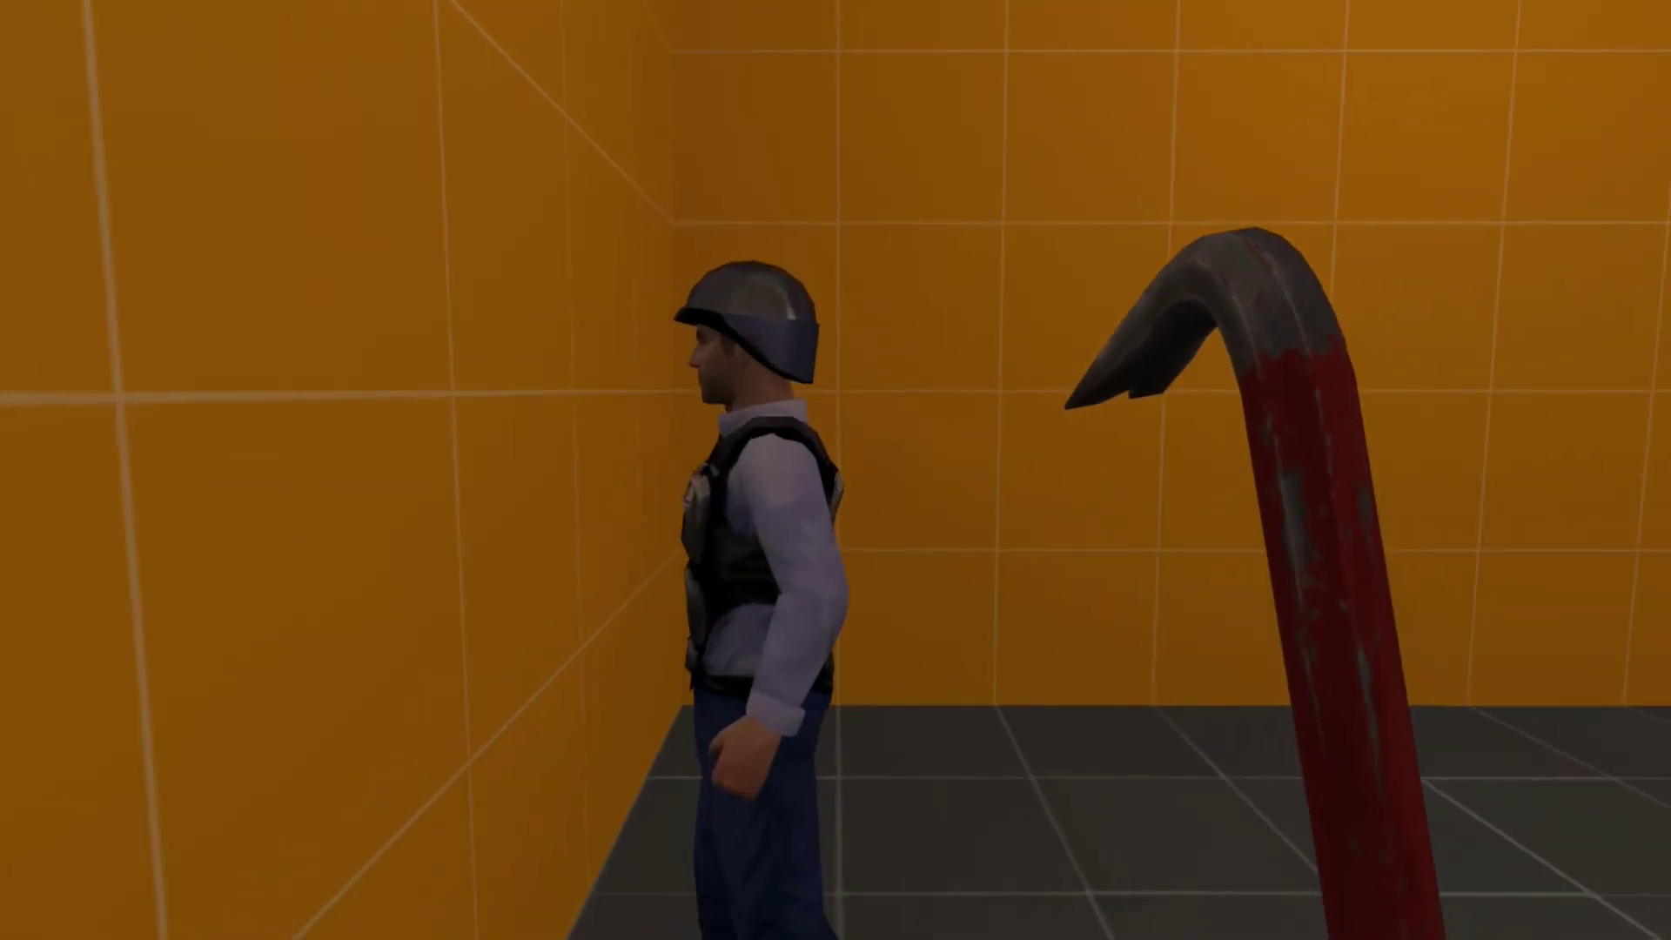
key(s)
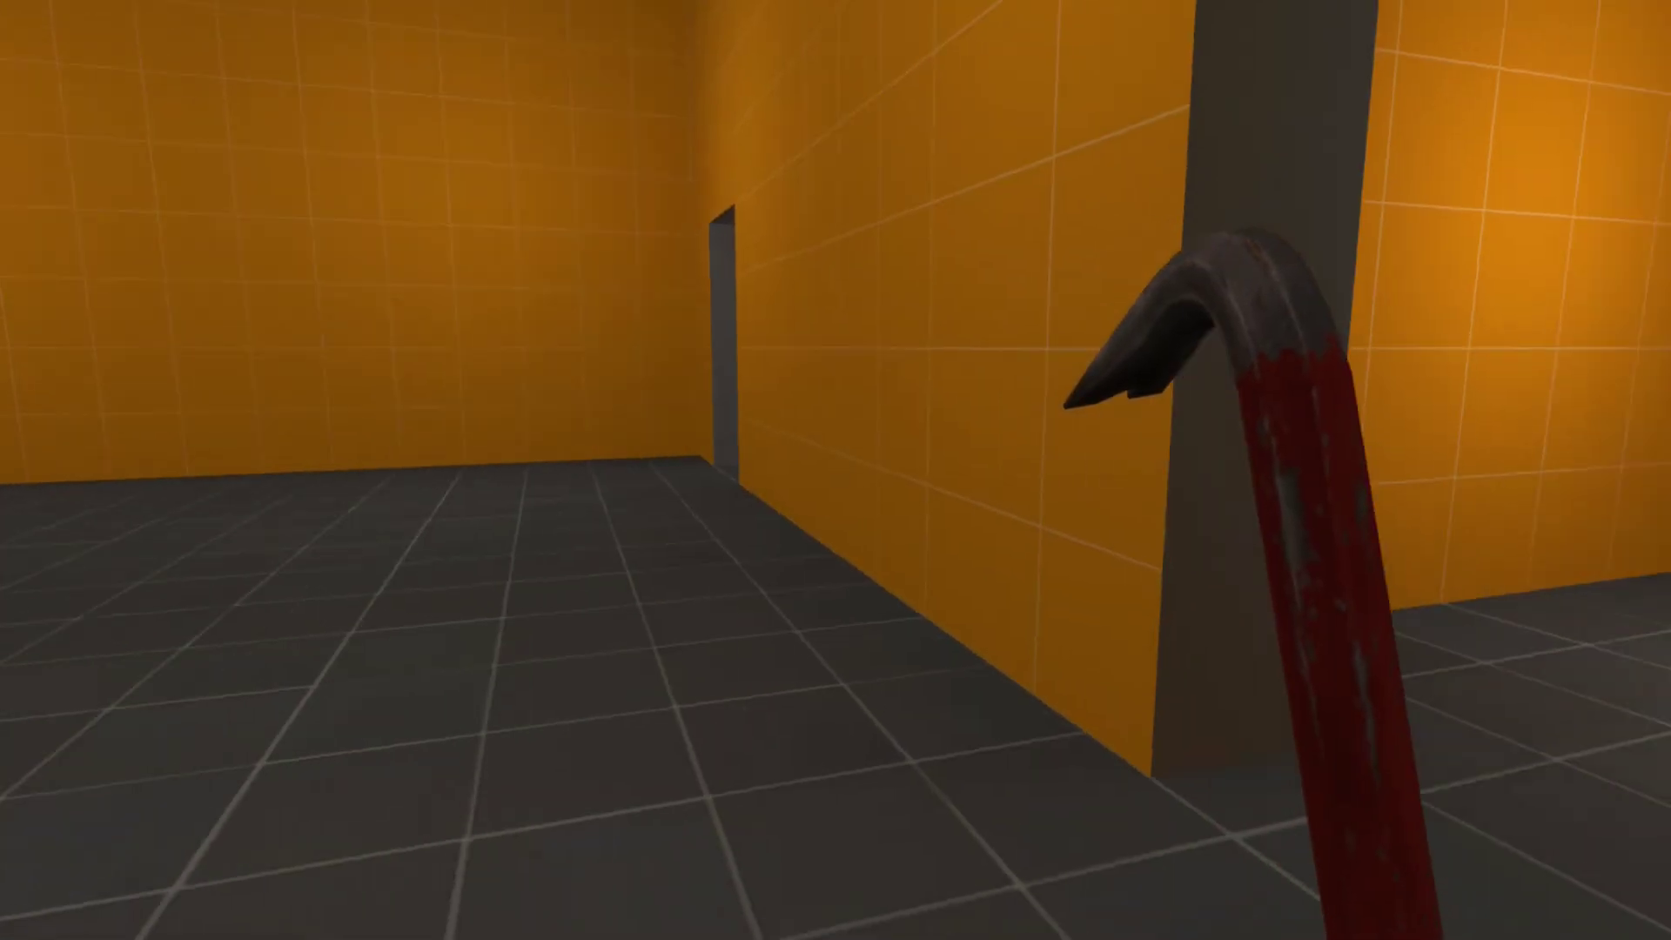
key(w)
key(w)
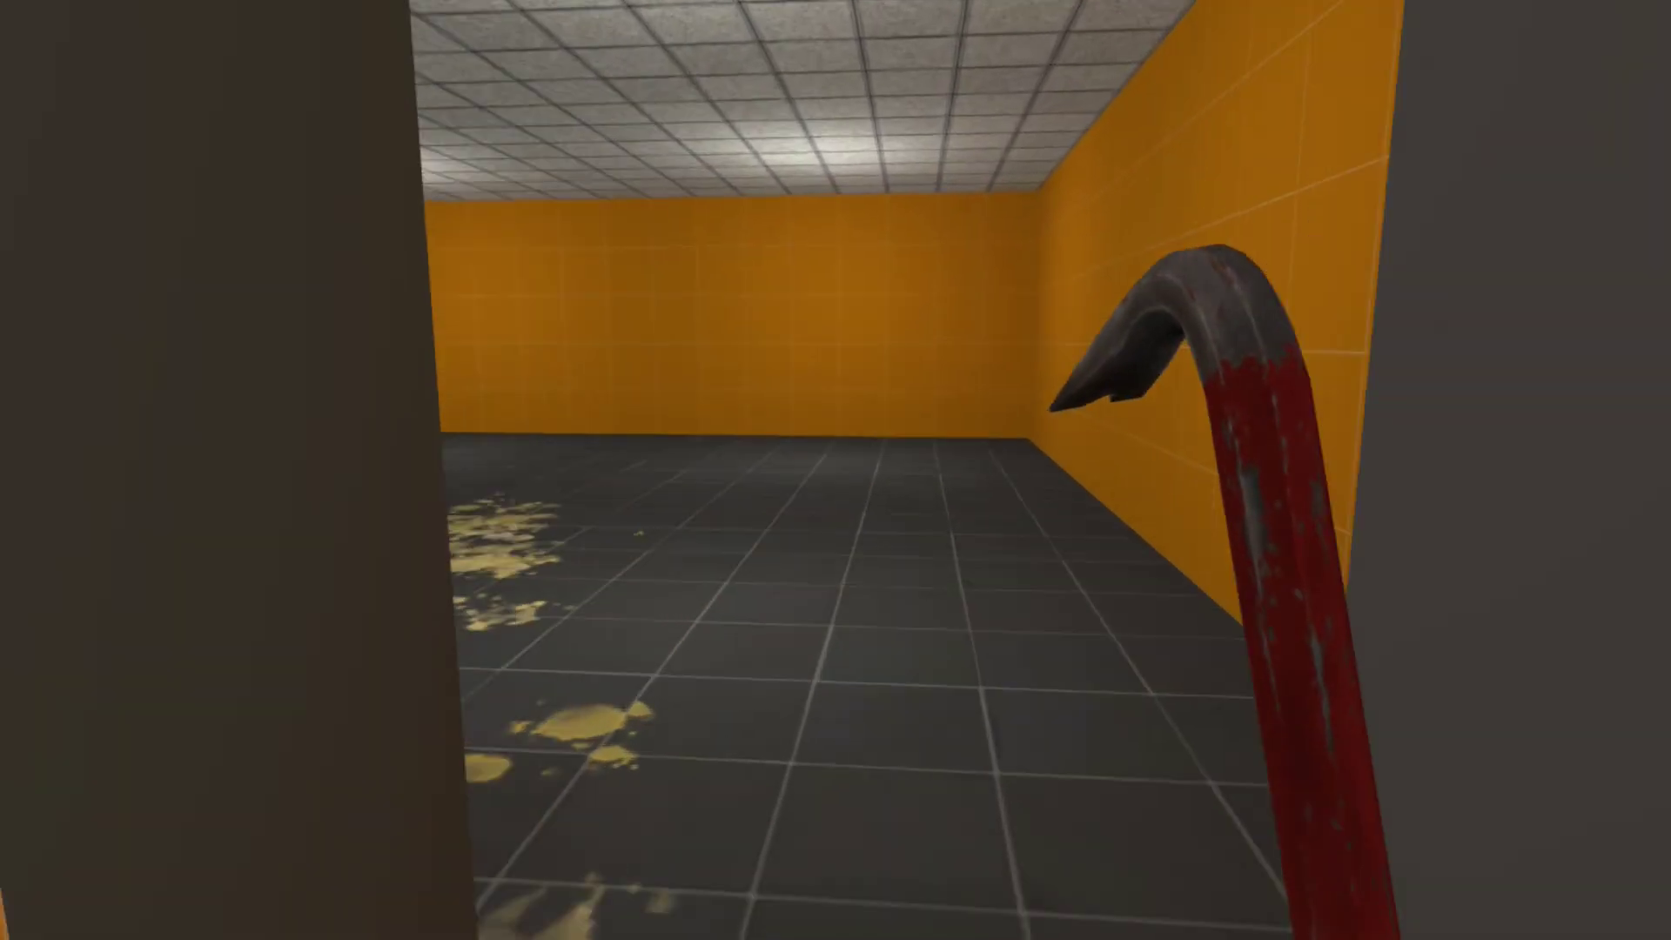
key(w)
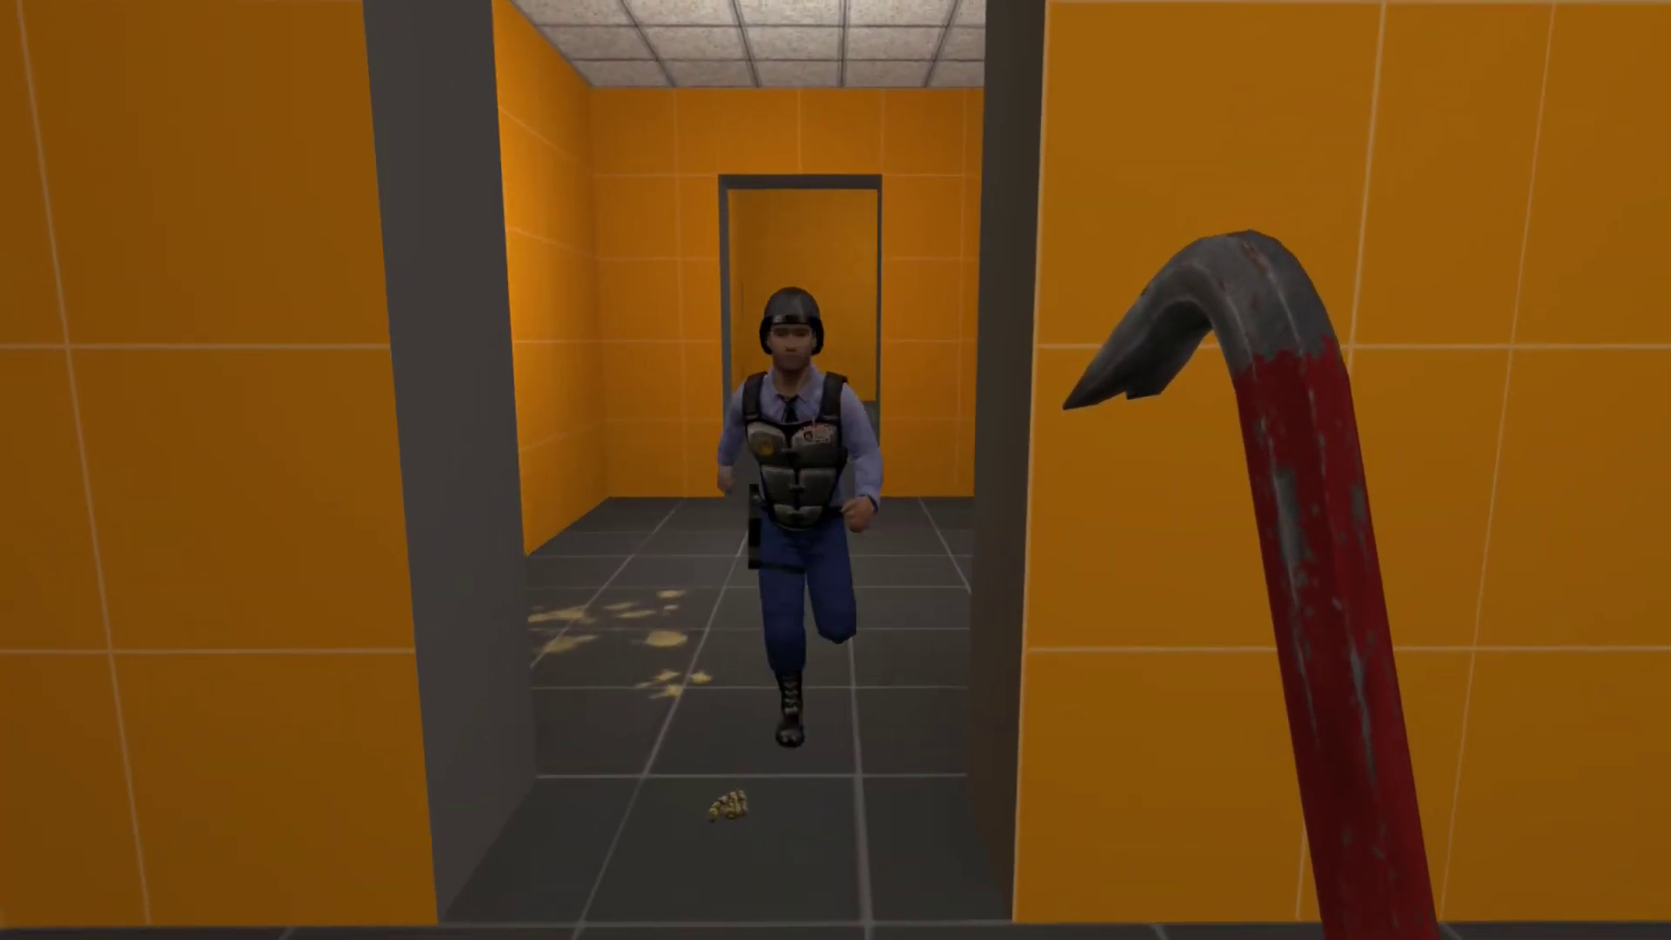
key(s)
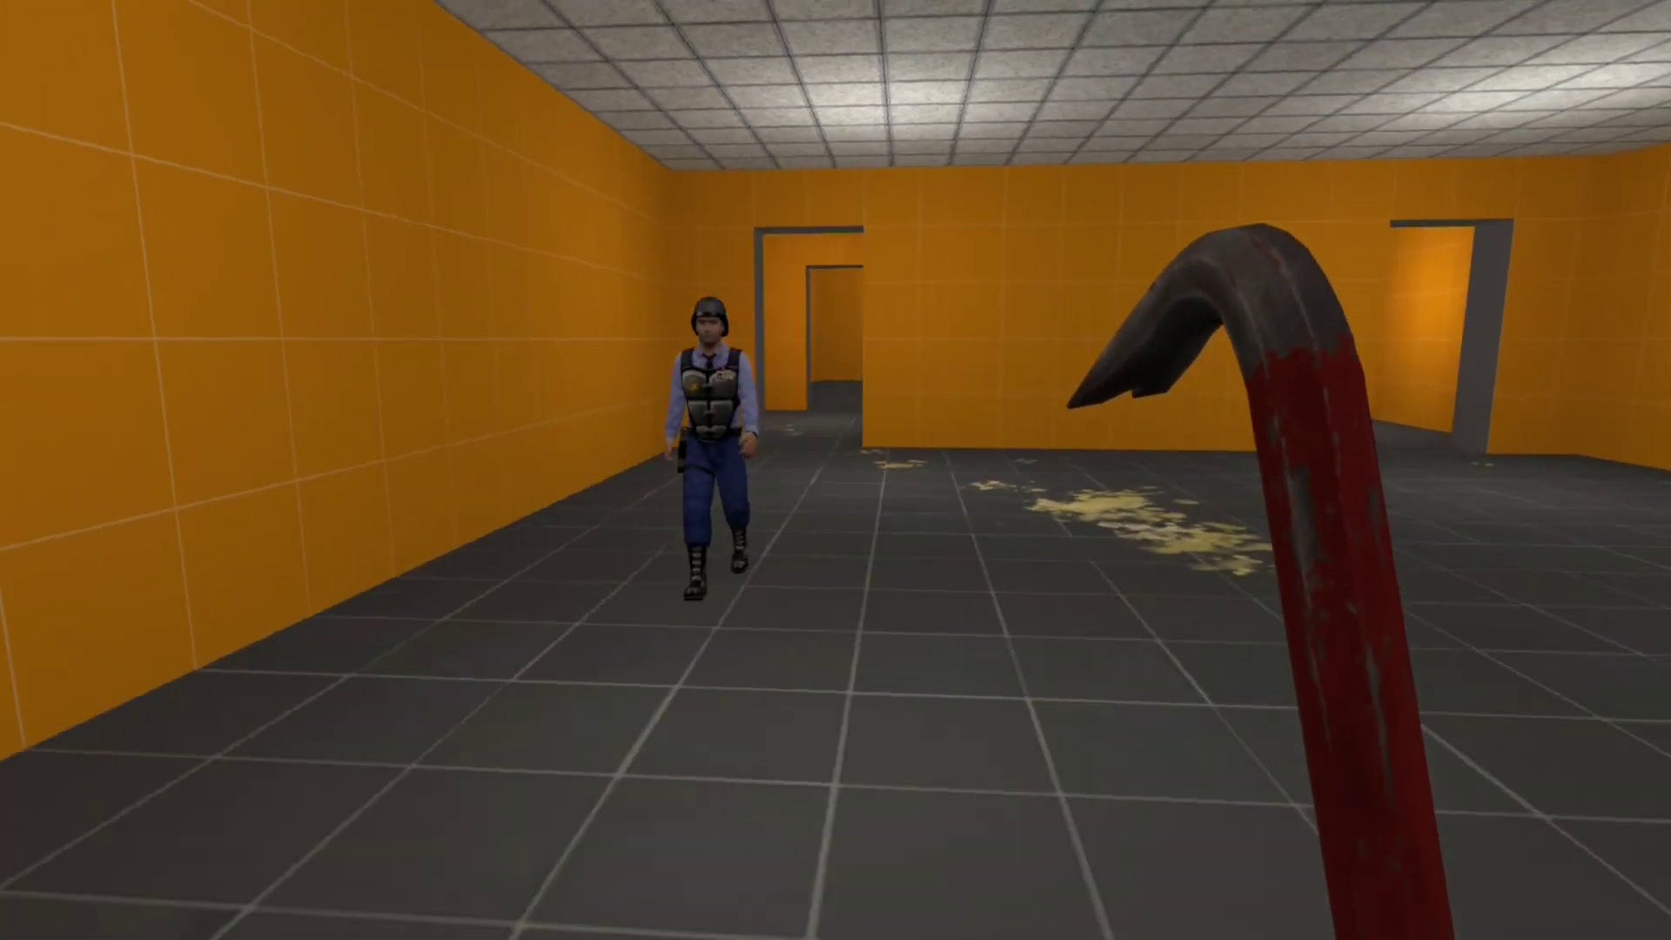